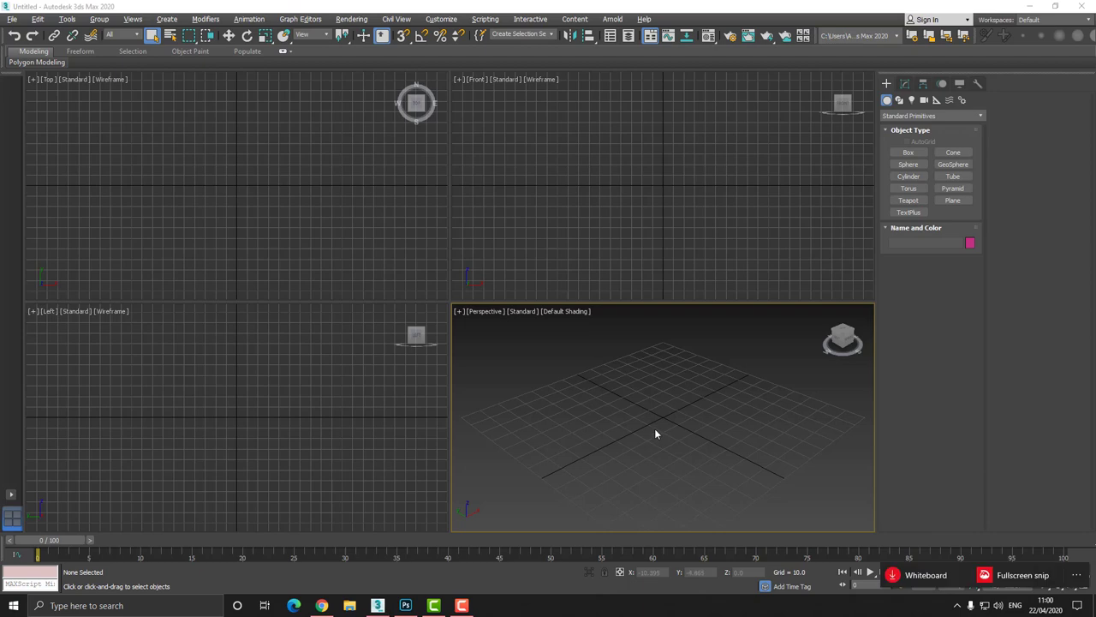
# Step: Create a sphere with a radius of about 49.6 near the grid's centre in the maximized perspective view
pyautogui.hotkey('alt', 'w')
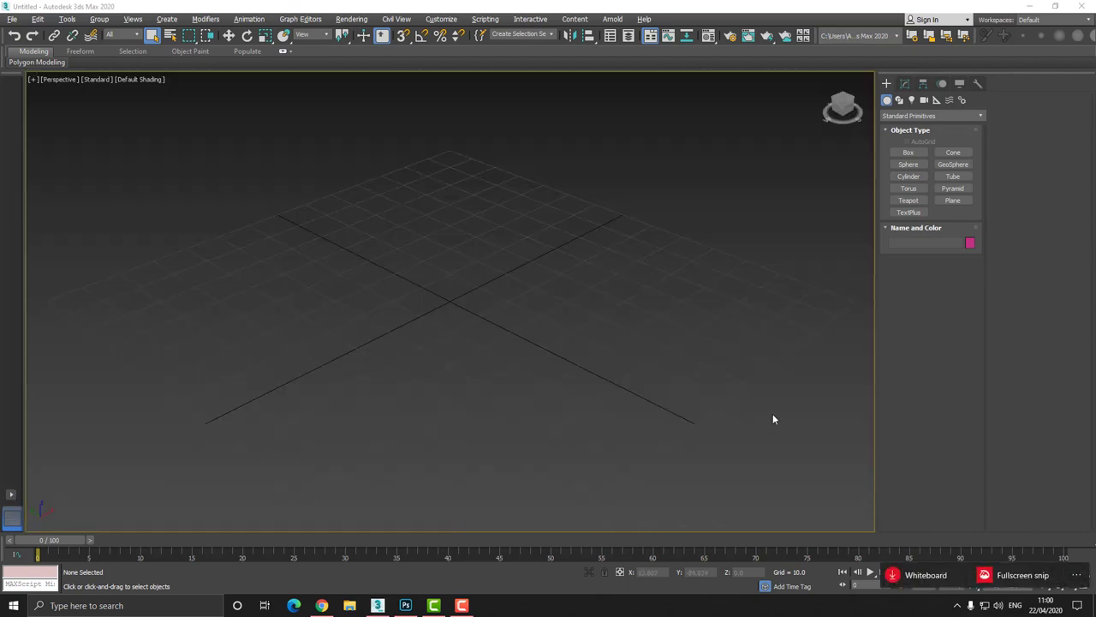
pyautogui.click(909, 165)
pyautogui.moveTo(463, 289); pyautogui.dragTo(476, 213)
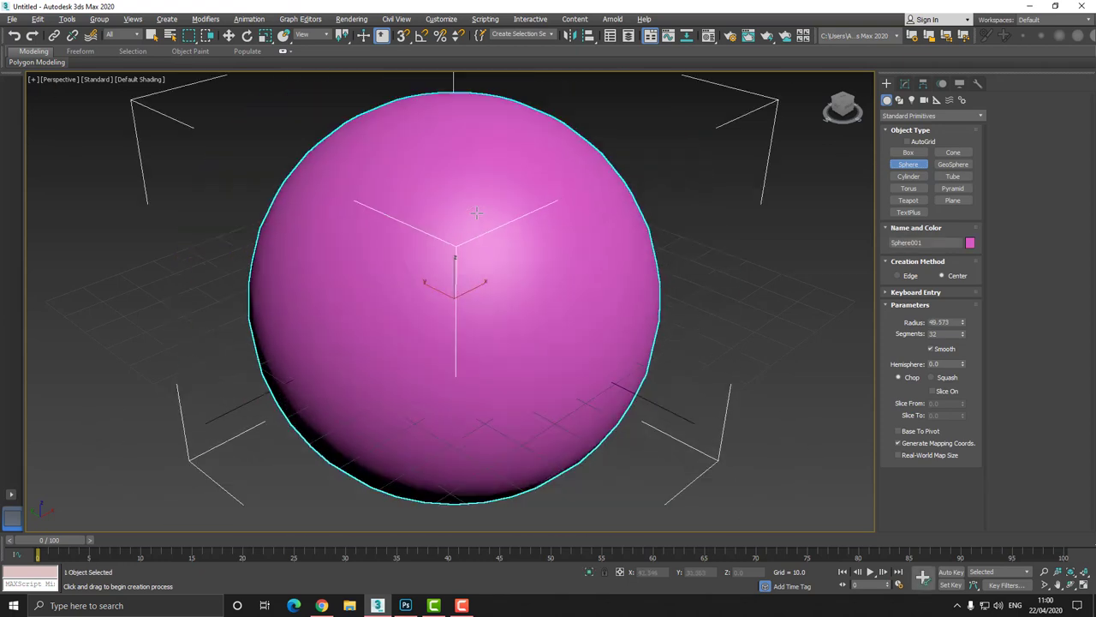
pyautogui.click(228, 37)
pyautogui.moveTo(319, 214); pyautogui.dragTo(388, 217, button='middle')
pyautogui.press('z')
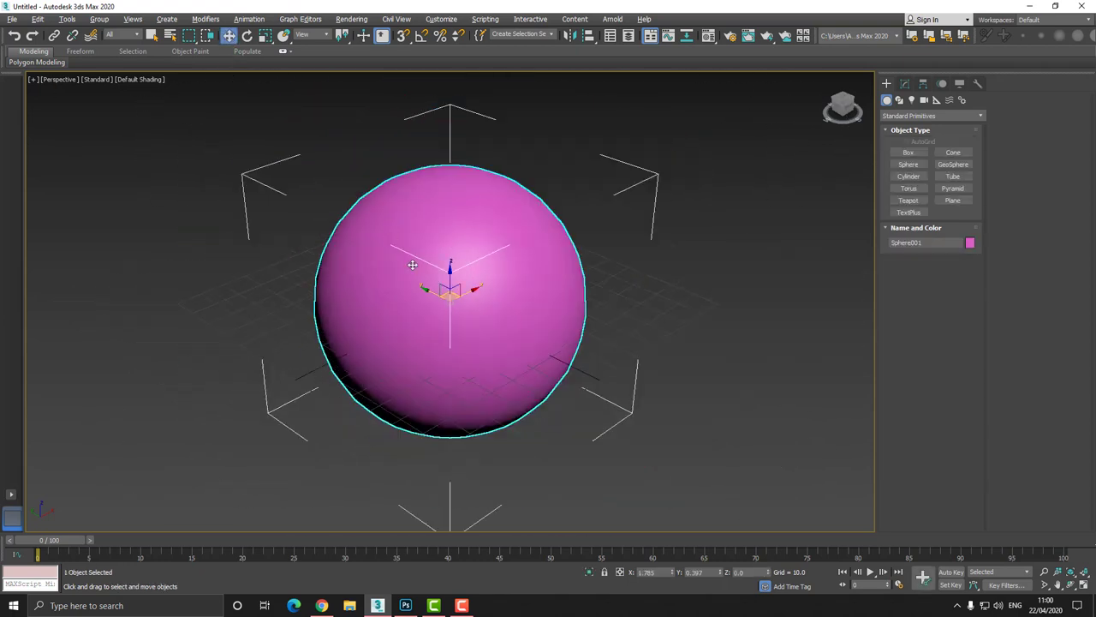
# Step: Set the sphere's radius to 40 and its segments to 16
pyautogui.click(906, 83)
pyautogui.doubleClick(947, 253)
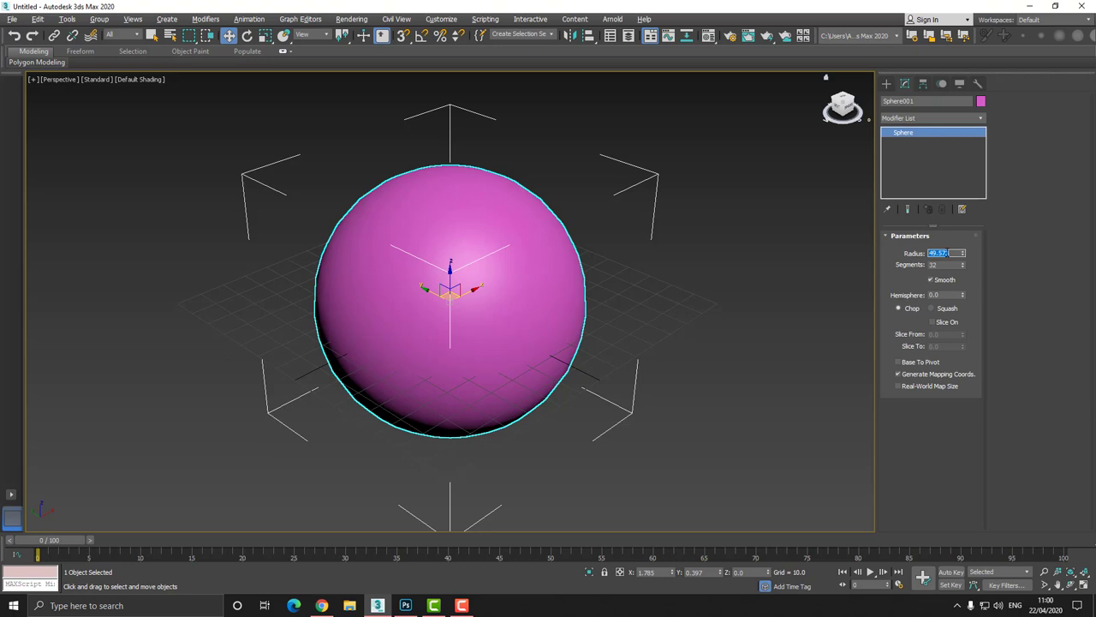
pyautogui.press('Tab')
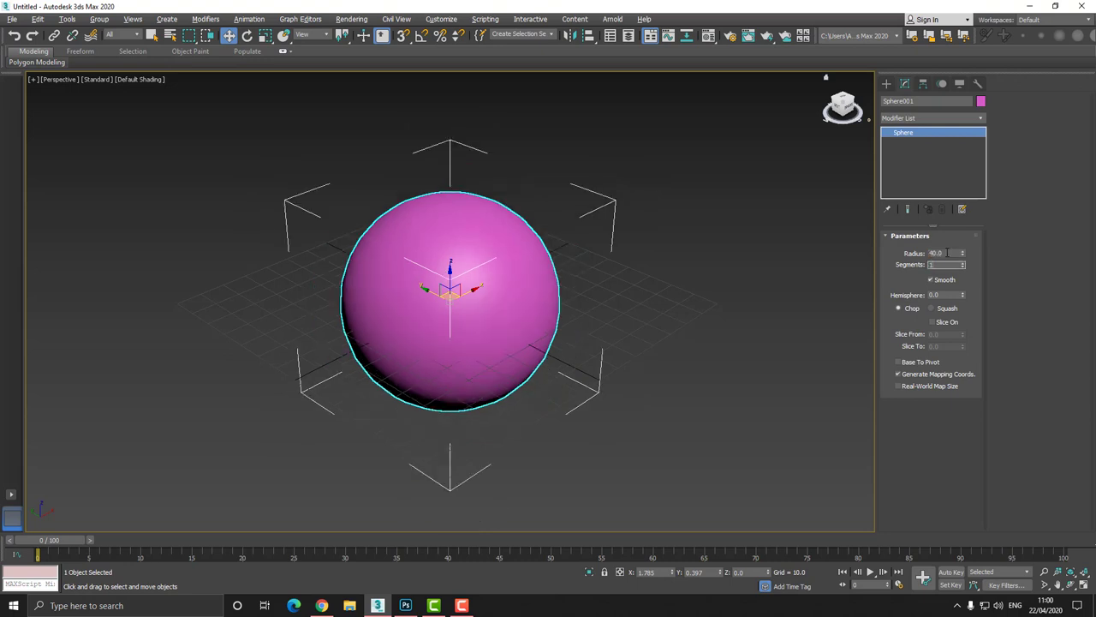
pyautogui.write('16')
pyautogui.press('Return')
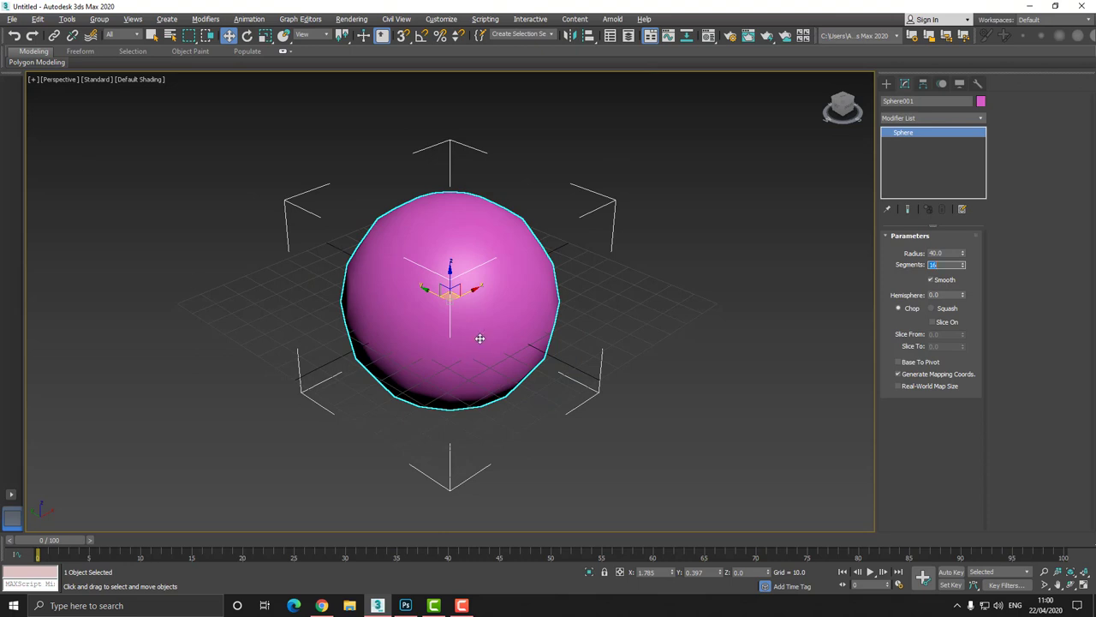
# Step: Center the sphere at X 0 and Y 0, and convert it to an Editable Poly
pyautogui.rightClick(675, 575)
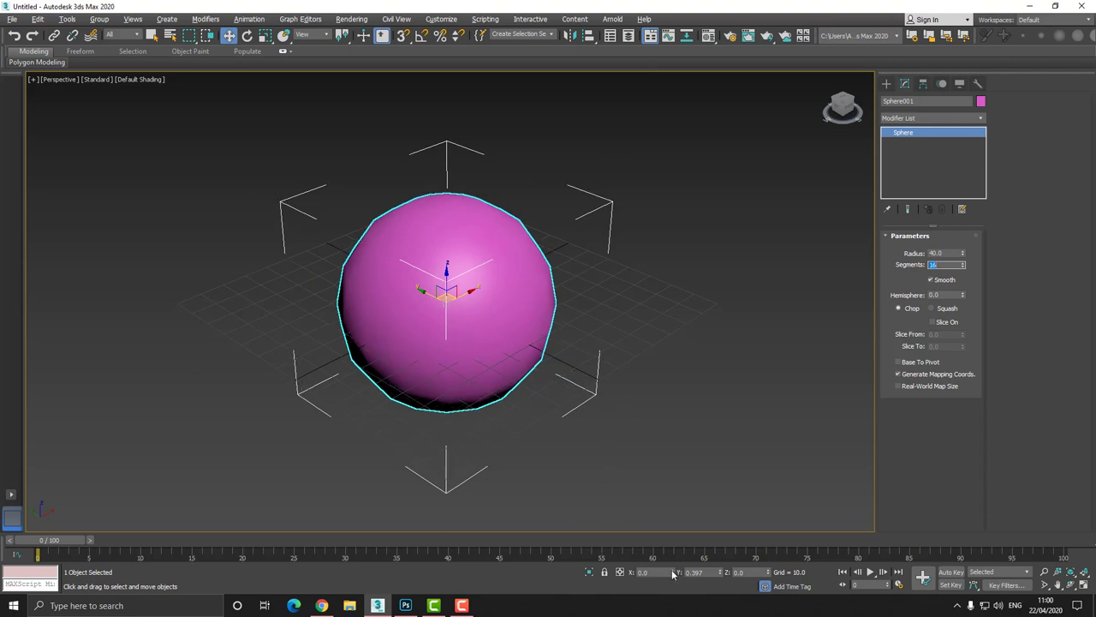
pyautogui.rightClick(722, 574)
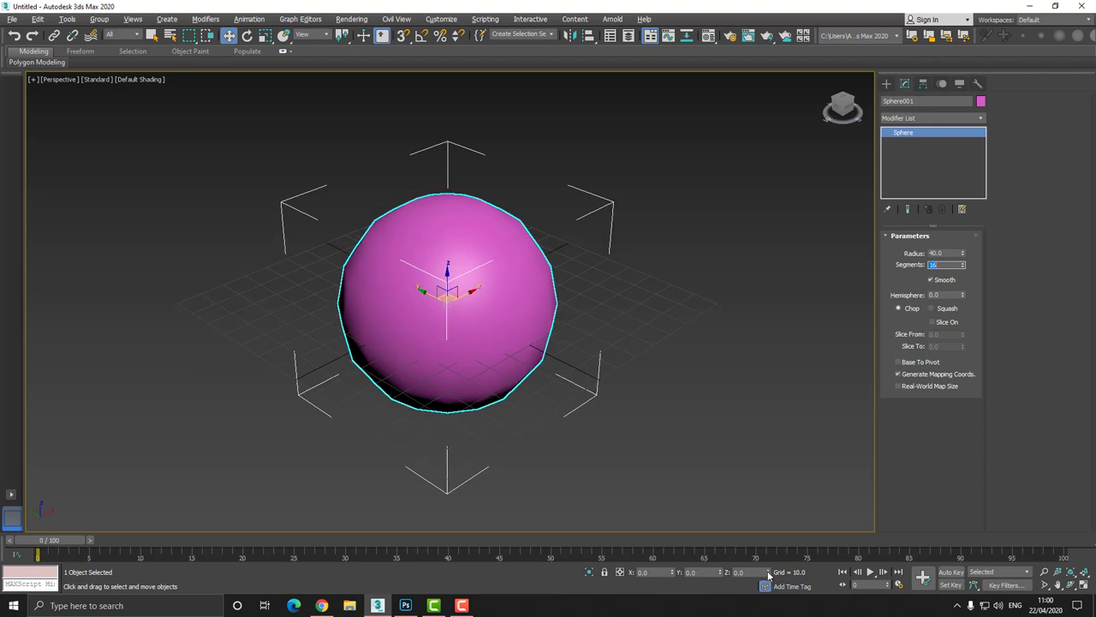
pyautogui.moveTo(397, 269); pyautogui.dragTo(432, 271, button='middle')
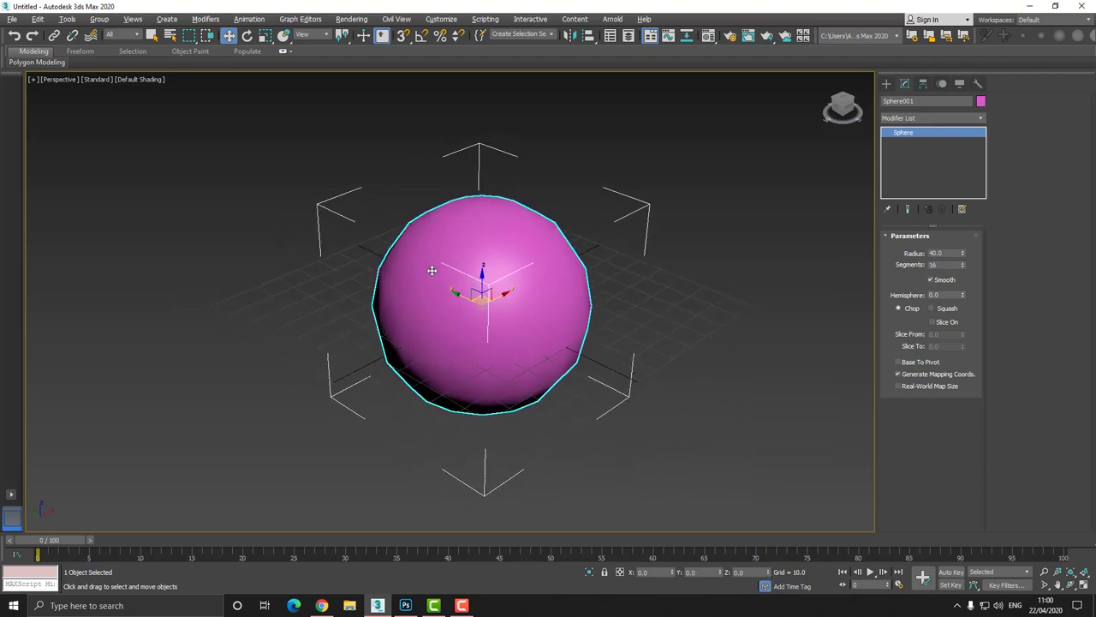
pyautogui.keyDown('alt'); pyautogui.moveTo(448, 325); pyautogui.dragTo(467, 271, button='middle'); pyautogui.keyUp('alt')
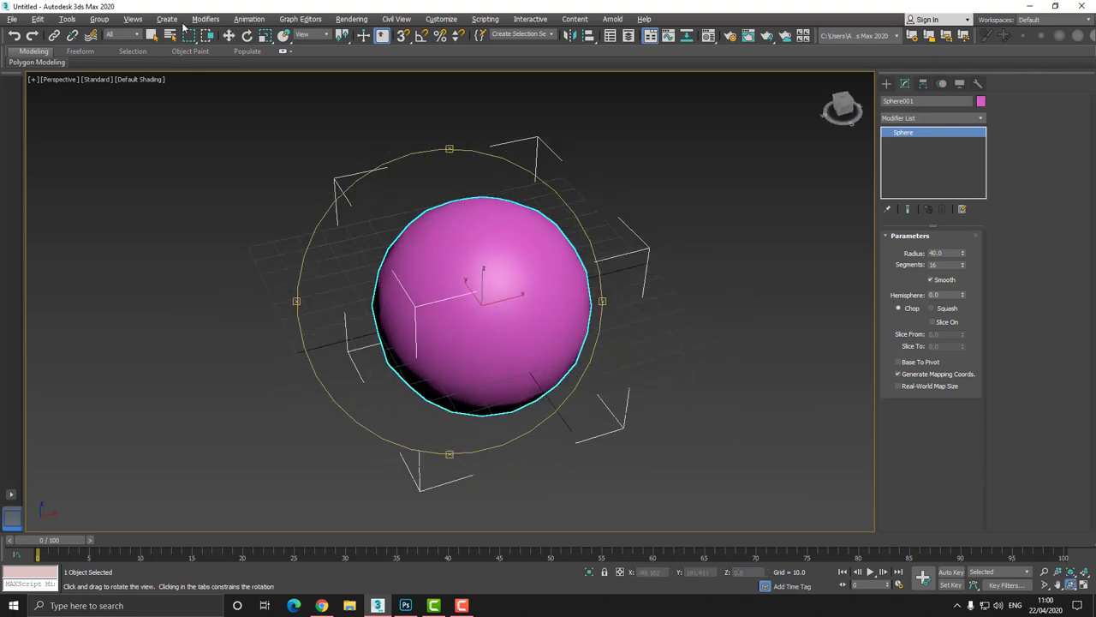
pyautogui.click(229, 35)
pyautogui.rightClick(463, 236)
pyautogui.click(586, 363)
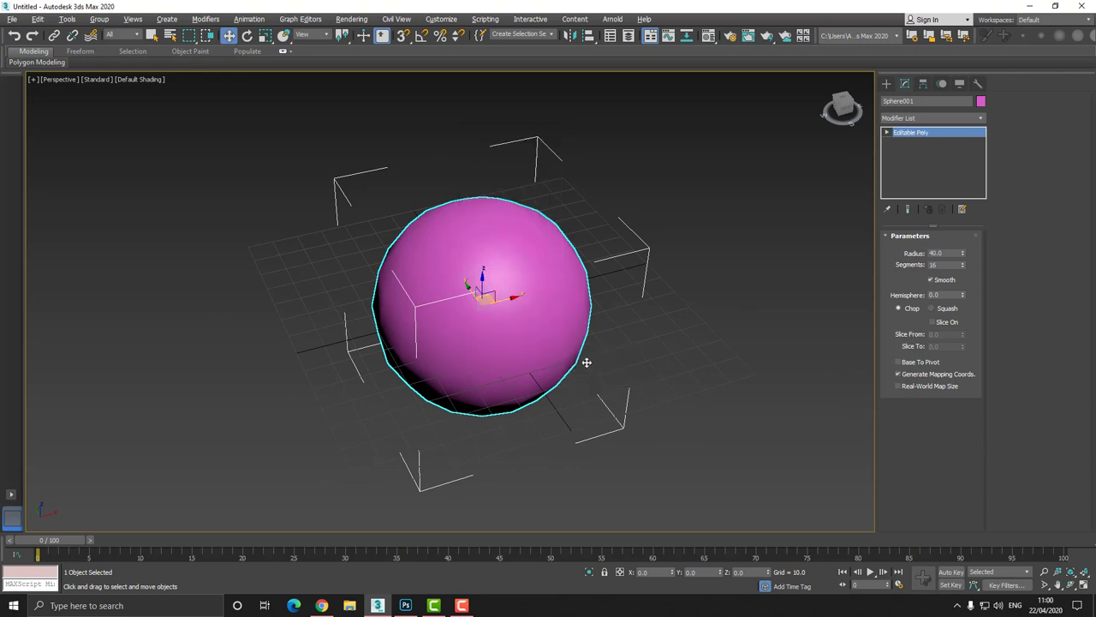
# Step: Delete all polygons in the lower half of the sphere, working in the front view
pyautogui.press('f')
pyautogui.moveTo(429, 276); pyautogui.dragTo(439, 235, button='middle')
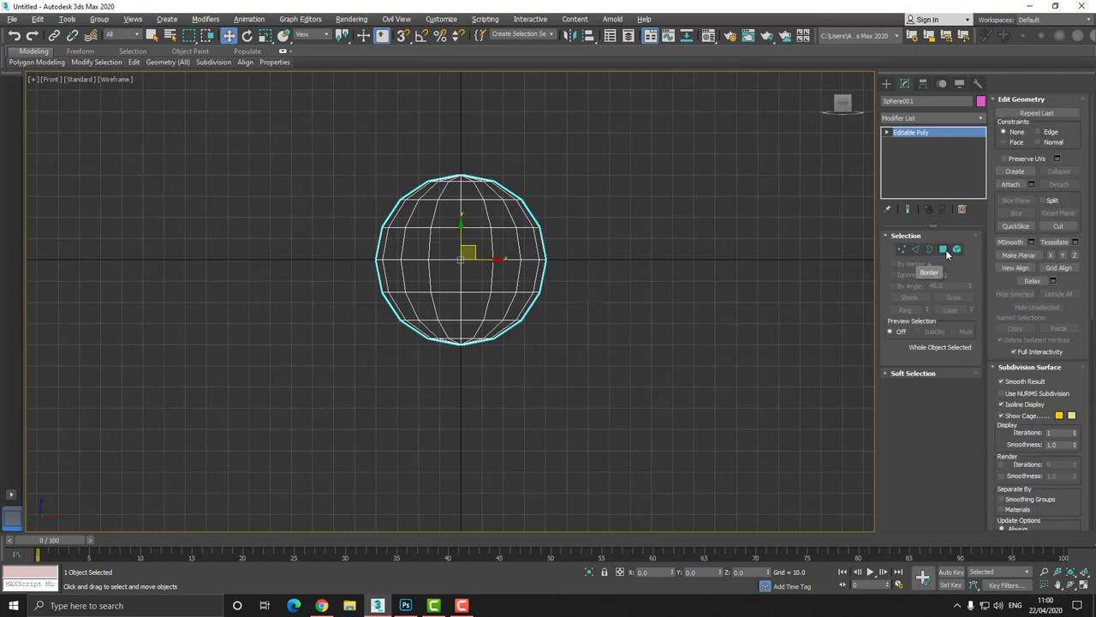
pyautogui.click(943, 249)
pyautogui.moveTo(677, 356); pyautogui.dragTo(287, 271)
pyautogui.press('Delete')
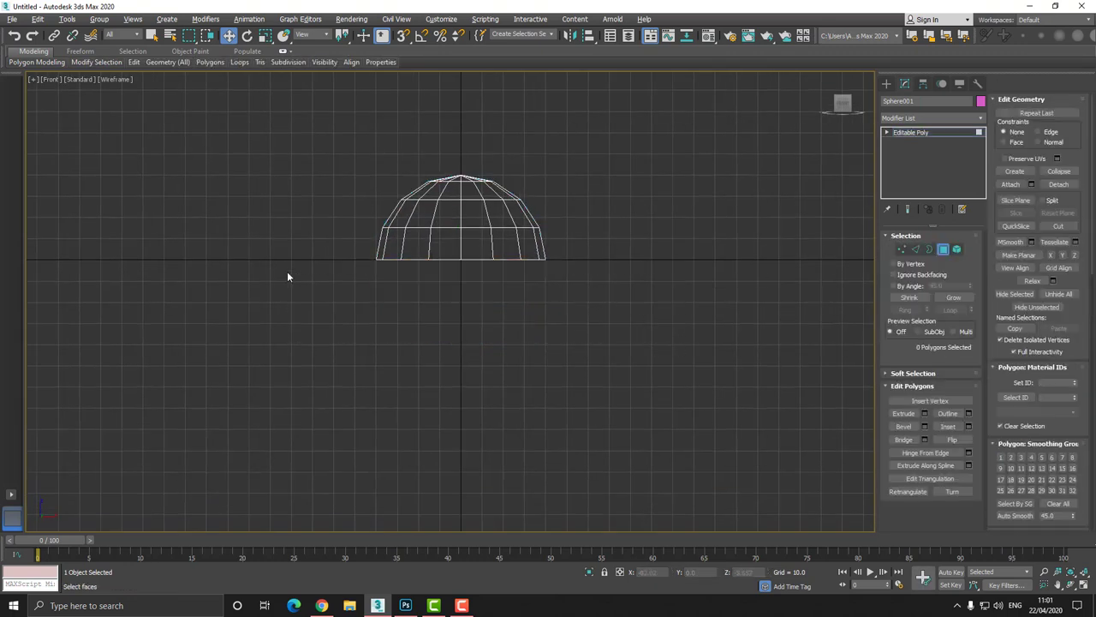
# Step: Delete the triangular polygons around the dome's top pole, working in the top view
pyautogui.moveTo(440, 235); pyautogui.dragTo(439, 250, button='middle')
pyautogui.press('t')
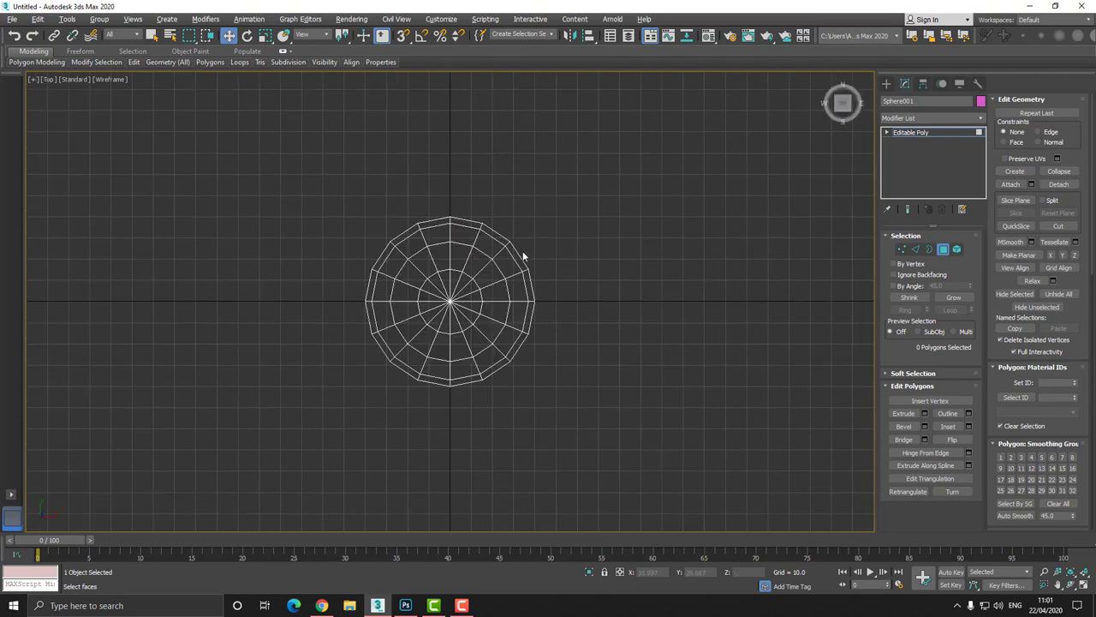
pyautogui.scroll(2, 521, 252)
pyautogui.click(402, 295)
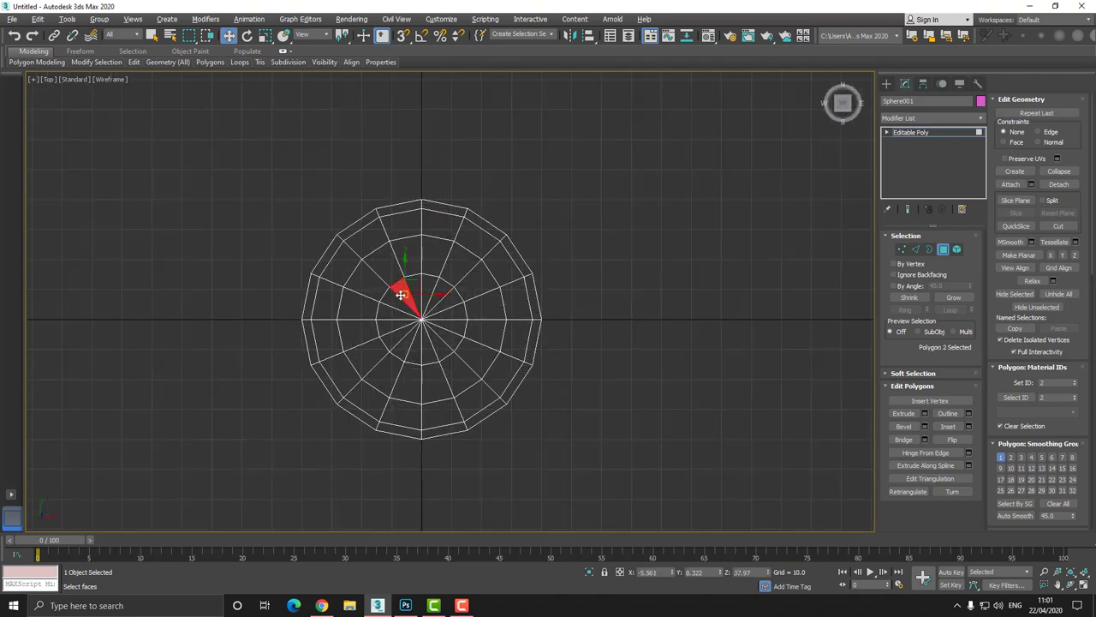
pyautogui.press('Delete')
# Step: Bridge the opposite edges of the top hole so that parallel vertical strips close it
pyautogui.scroll(3, 465, 261)
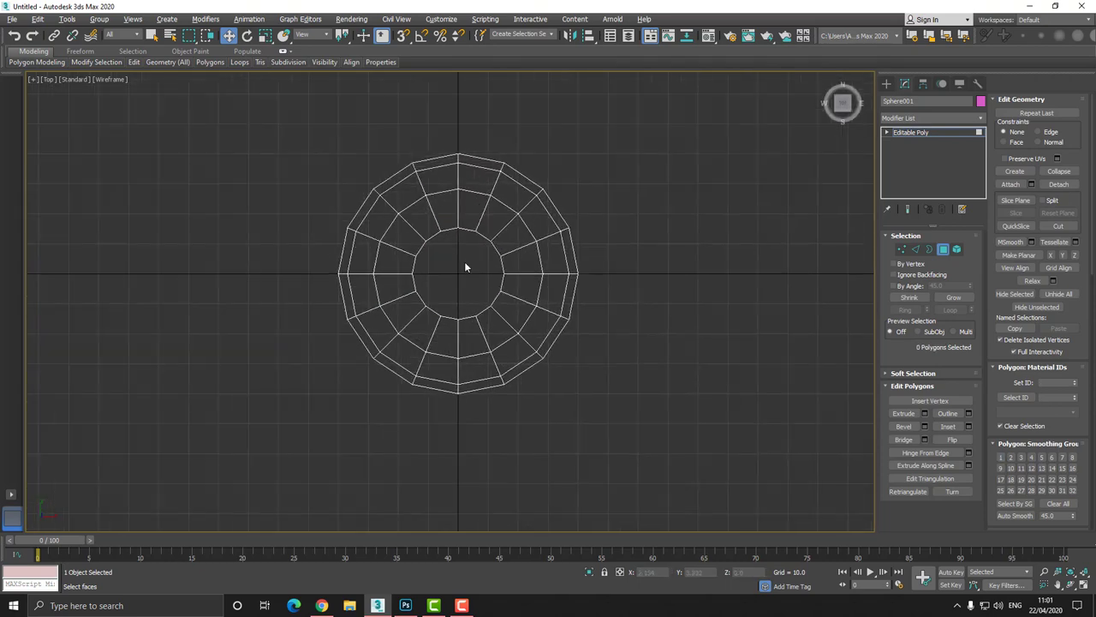
pyautogui.click(916, 249)
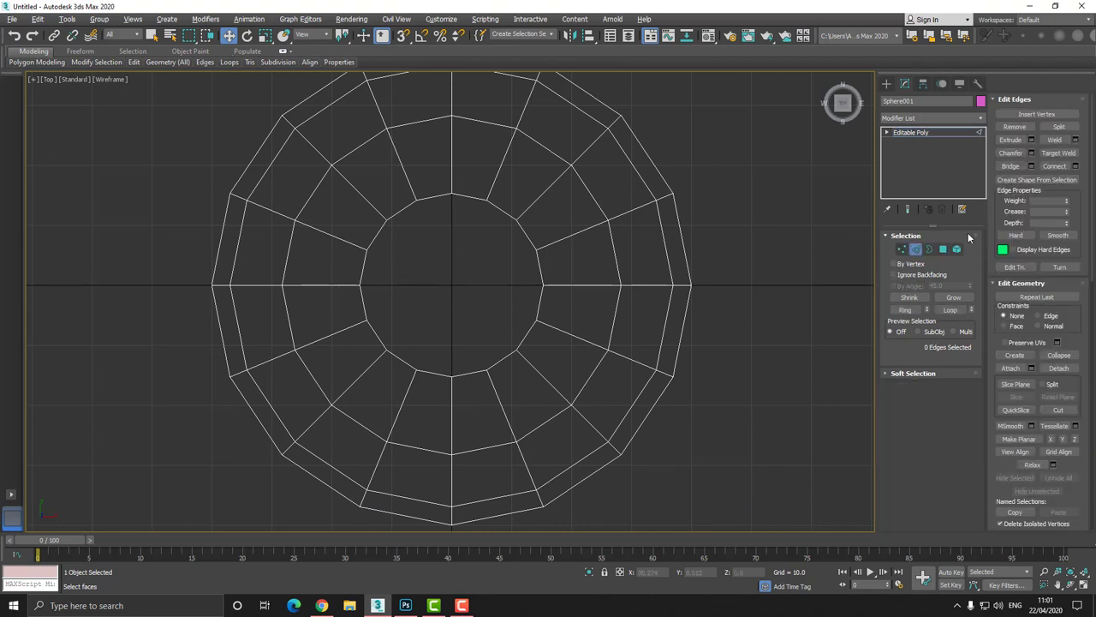
pyautogui.click(1011, 165)
pyautogui.click(473, 196)
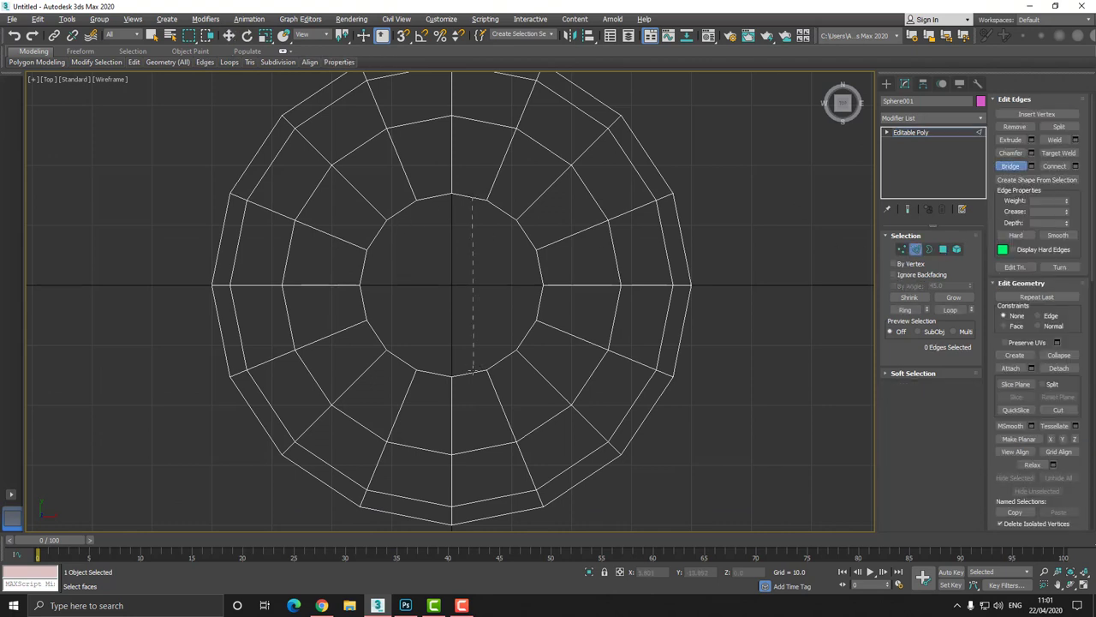
pyautogui.click(484, 368)
pyautogui.click(501, 209)
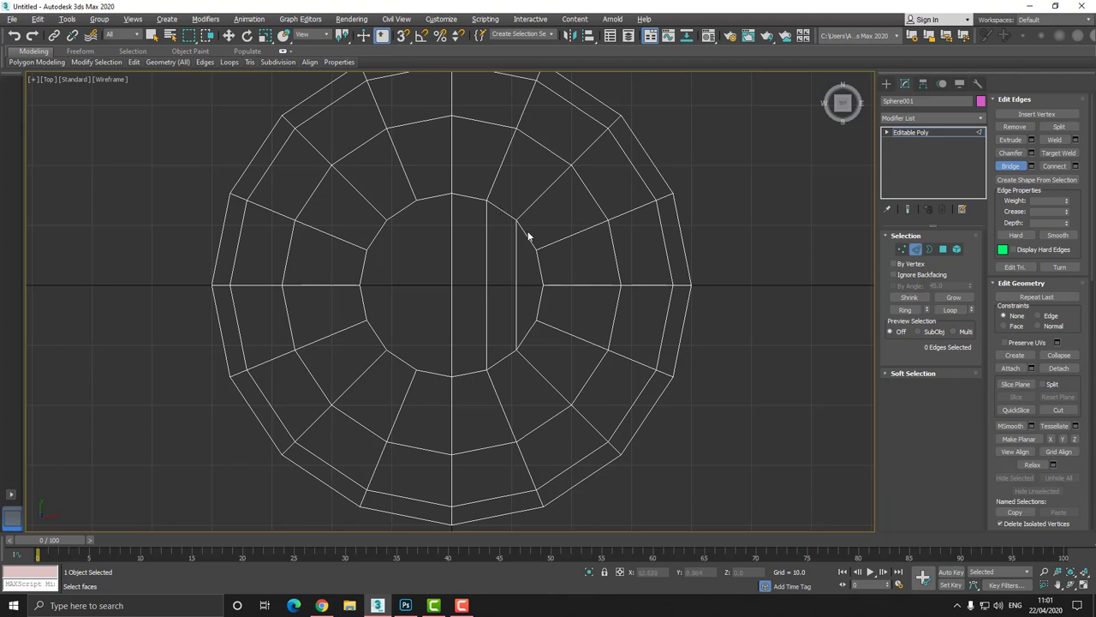
pyautogui.click(528, 333)
pyautogui.click(432, 197)
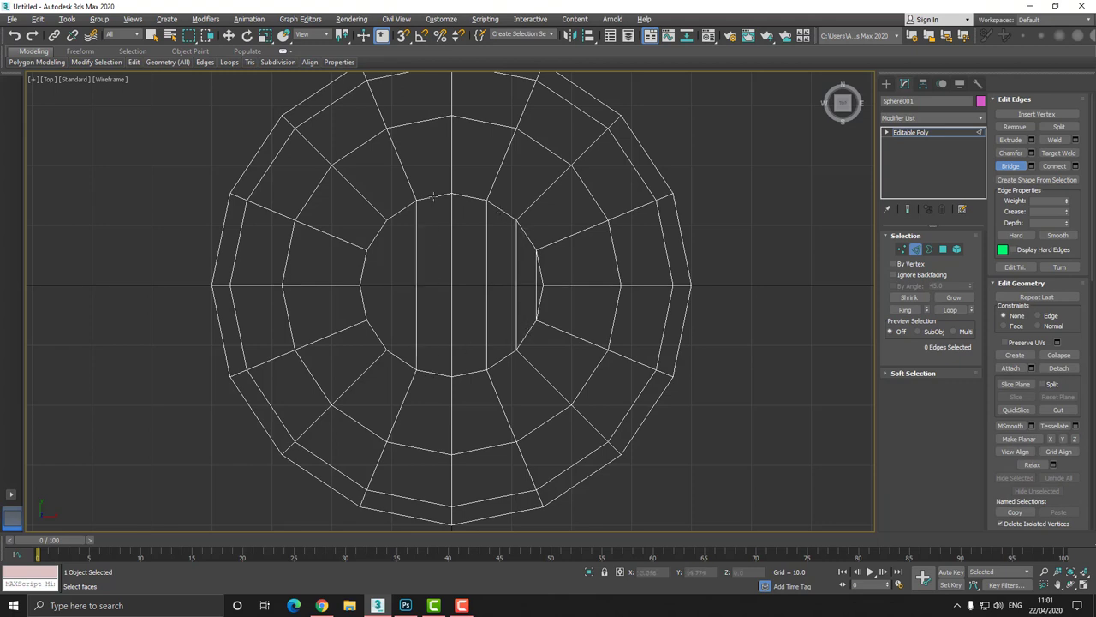
pyautogui.click(399, 356)
pyautogui.click(374, 239)
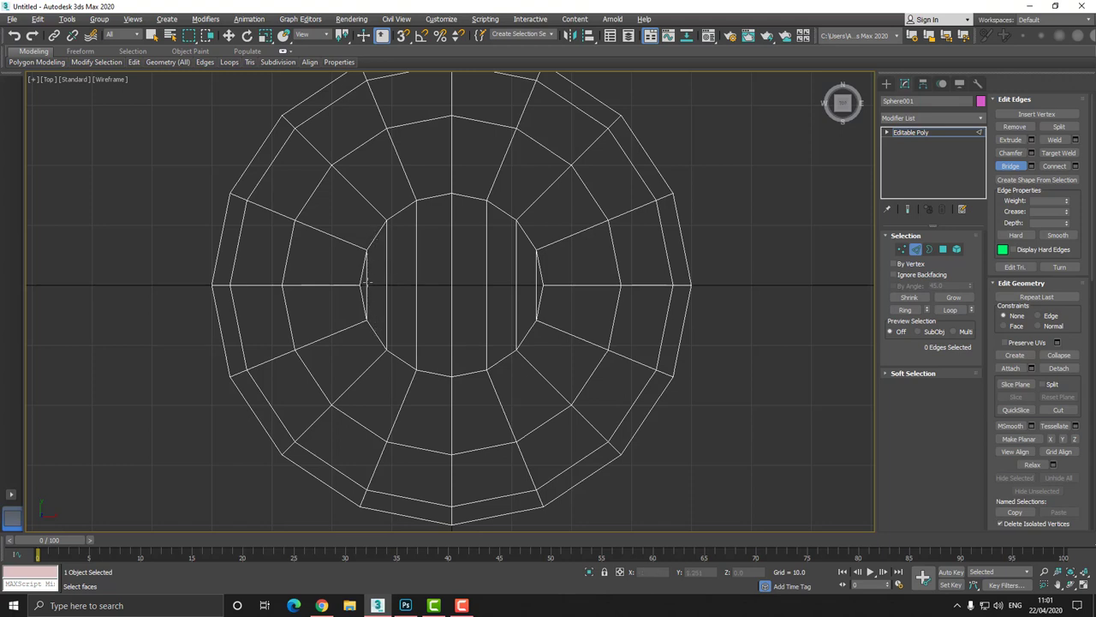
pyautogui.click(229, 36)
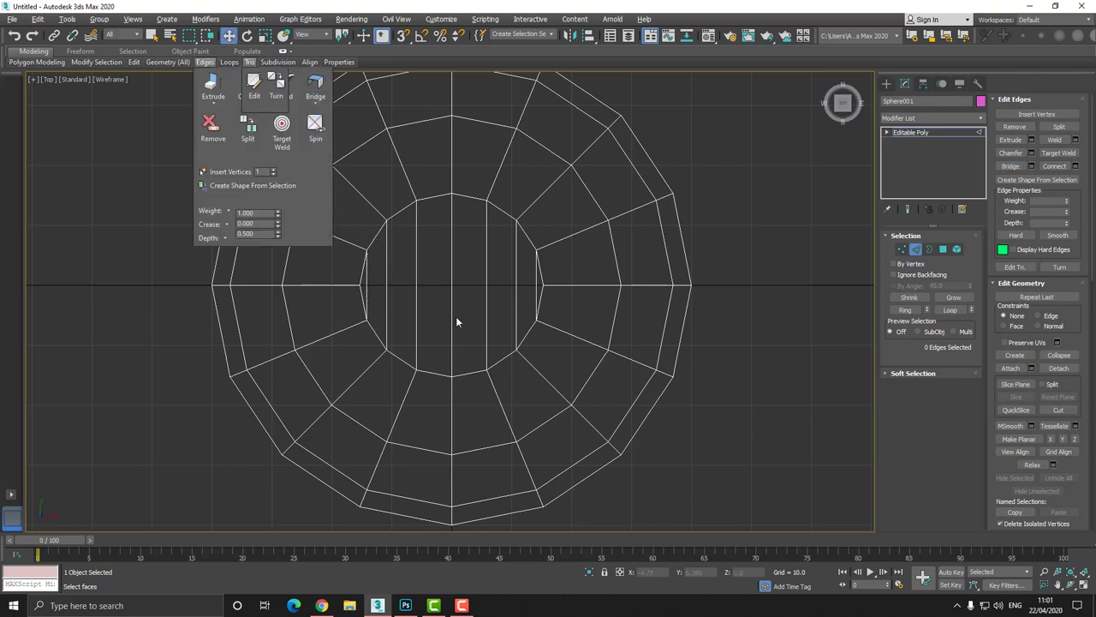
# Step: Connect the ring of parallel bridge edges with a new row of edges across their middle
pyautogui.click(385, 287)
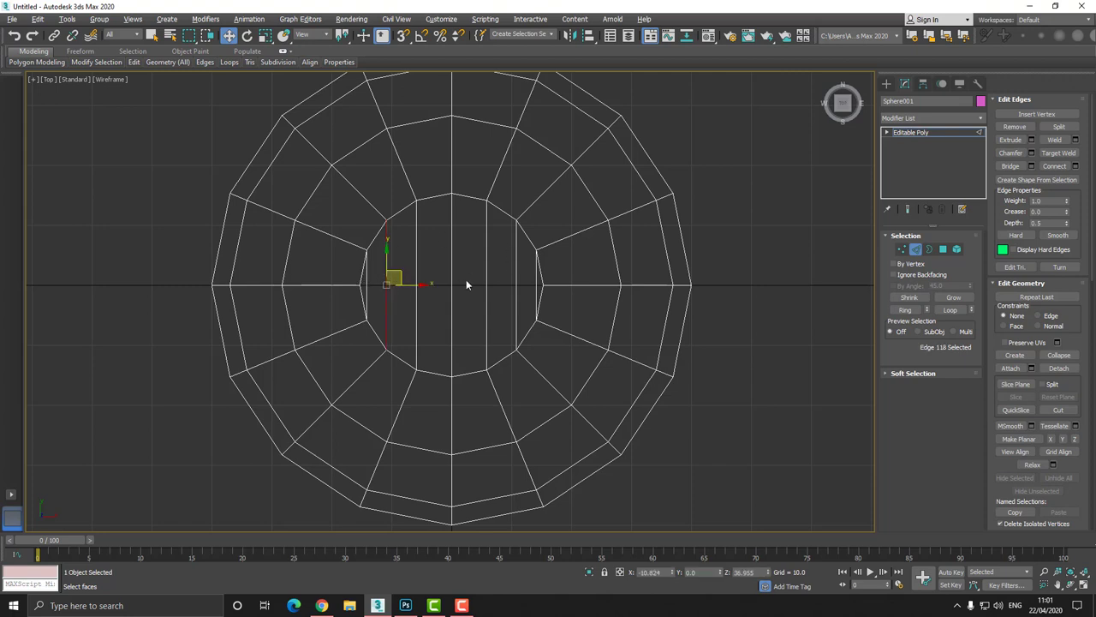
pyautogui.click(905, 309)
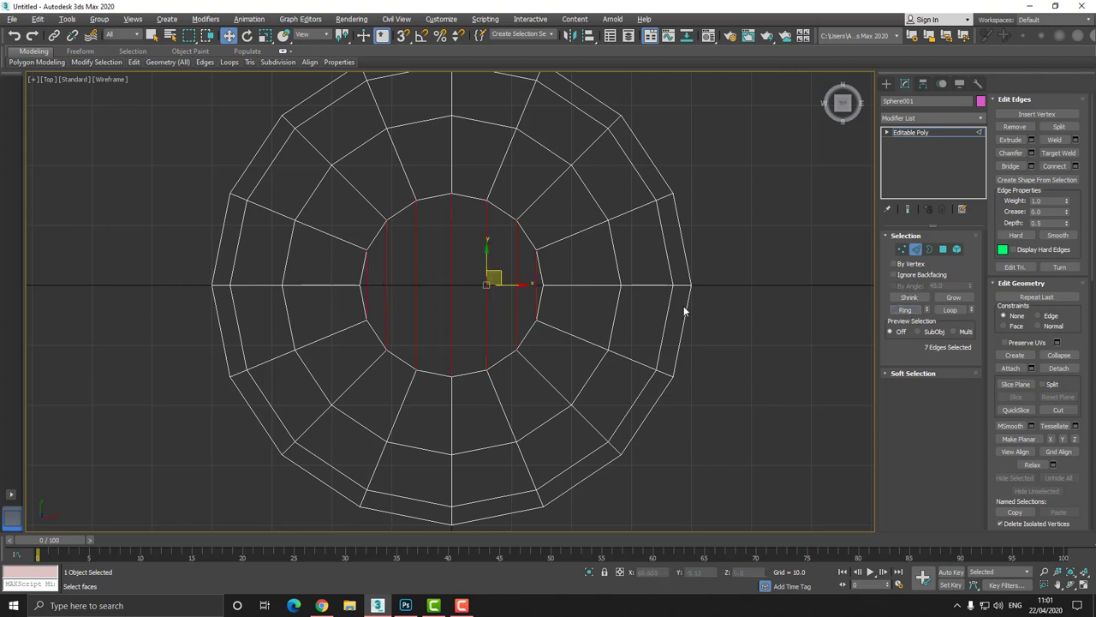
pyautogui.rightClick(476, 263)
pyautogui.click(422, 300)
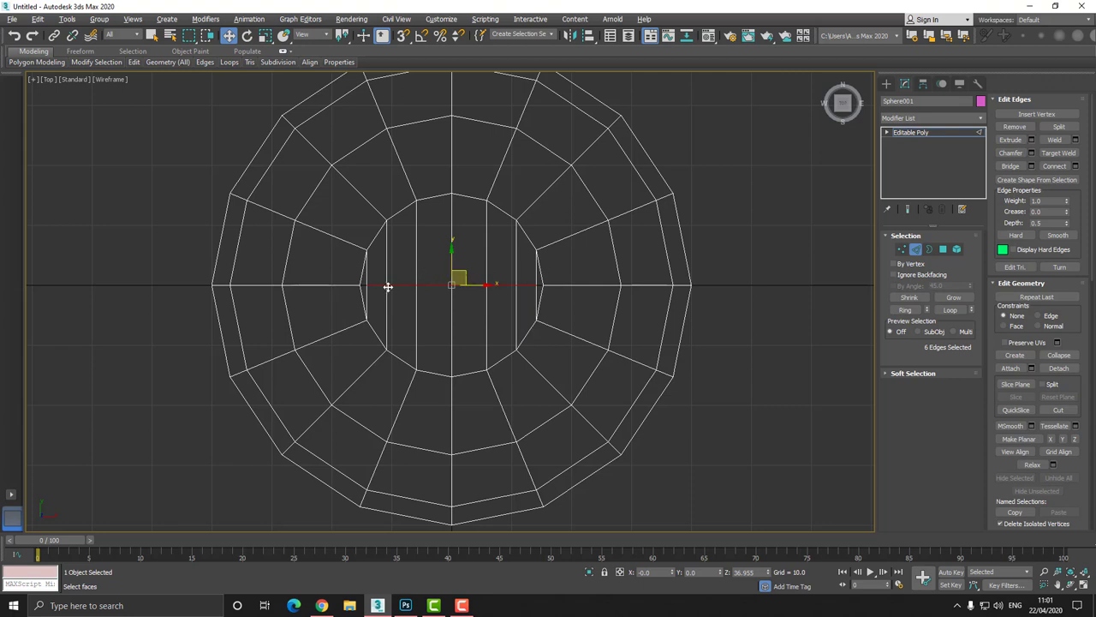
# Step: Target-weld both end vertices of the new middle edge row to the neighbouring vertices on the cap's rim
pyautogui.moveTo(386, 287); pyautogui.dragTo(454, 259, button='middle')
pyautogui.scroll(3, 452, 259)
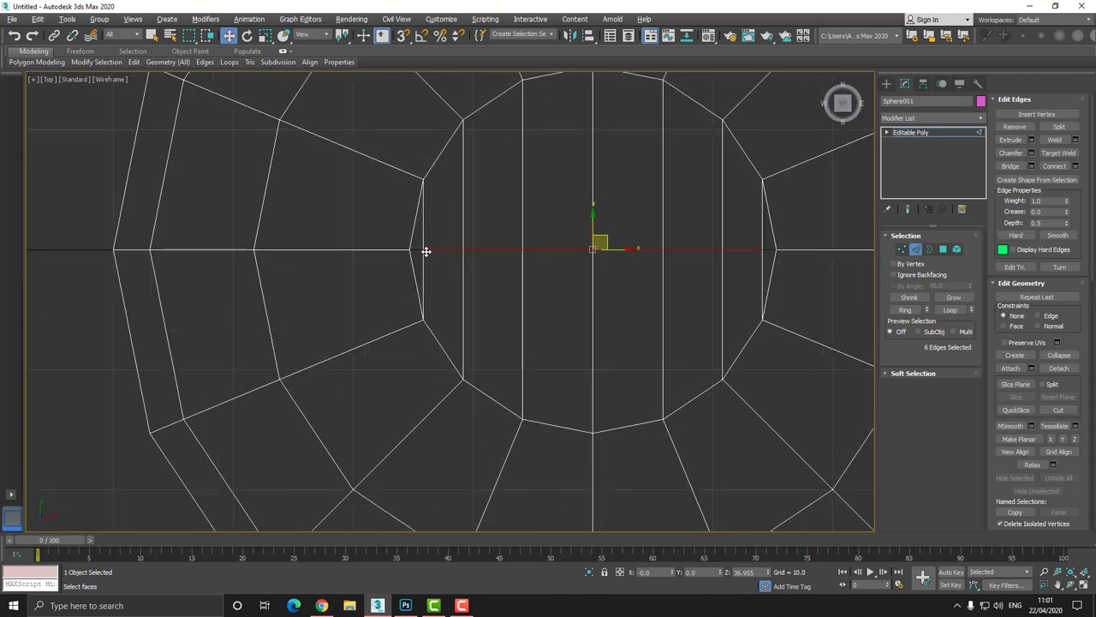
pyautogui.click(902, 250)
pyautogui.click(422, 249)
pyautogui.rightClick(421, 250)
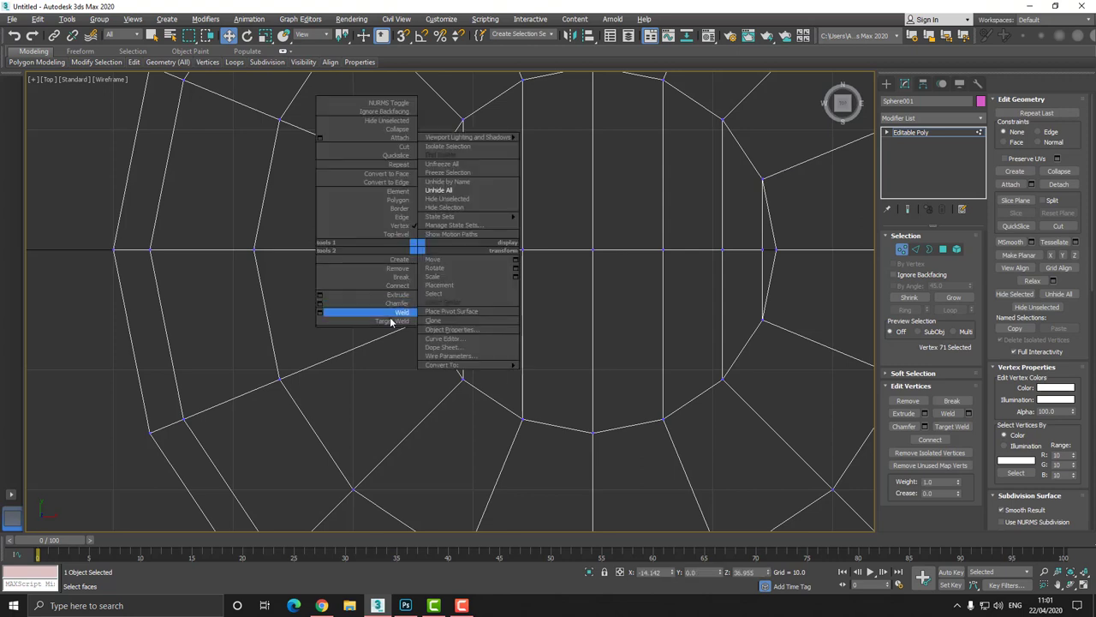
pyautogui.click(396, 318)
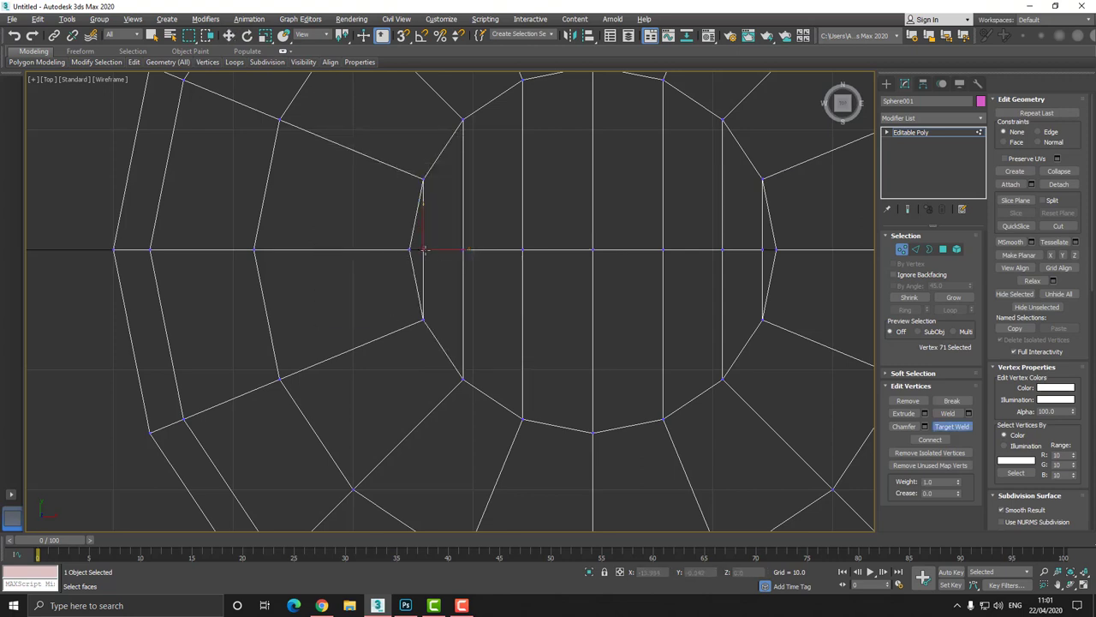
pyautogui.click(410, 249)
pyautogui.moveTo(683, 249); pyautogui.dragTo(472, 268, button='middle')
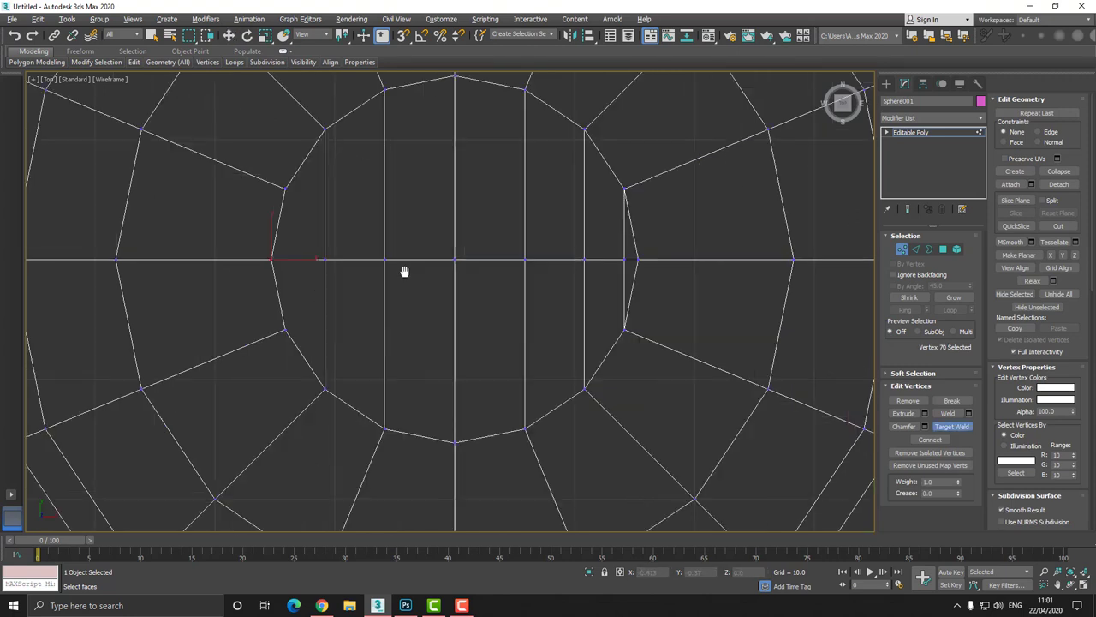
pyautogui.click(552, 268)
# Step: Scale the cap's five inner middle-row vertices closer together along the X axis
pyautogui.moveTo(349, 267); pyautogui.dragTo(441, 252, button='middle')
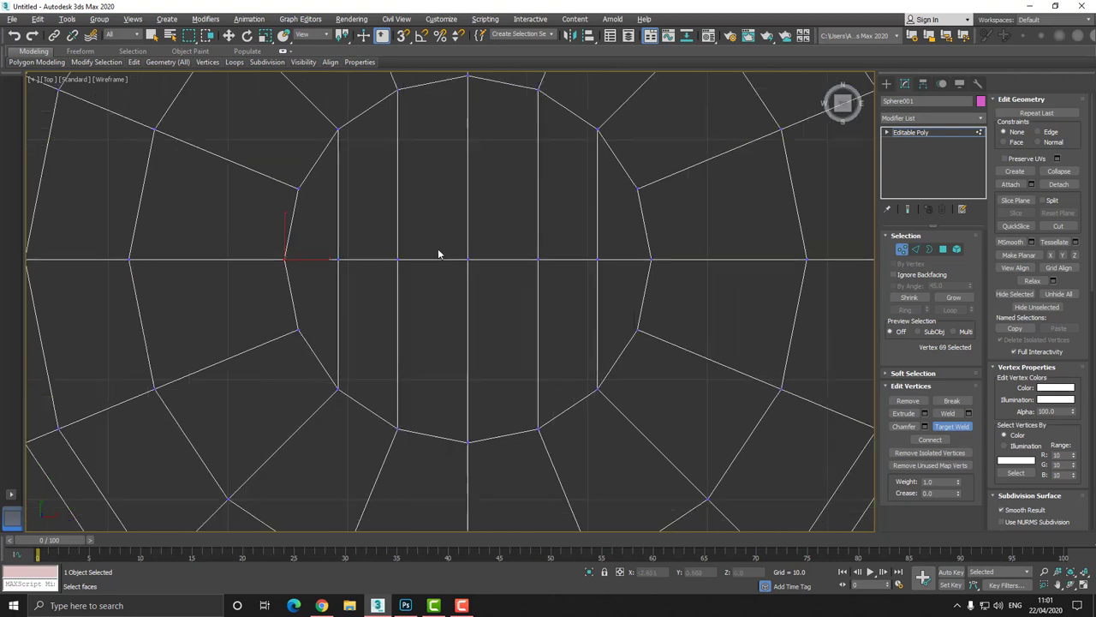
pyautogui.scroll(-2, 441, 252)
pyautogui.press('w')
pyautogui.moveTo(356, 231); pyautogui.dragTo(575, 286)
pyautogui.click(265, 35)
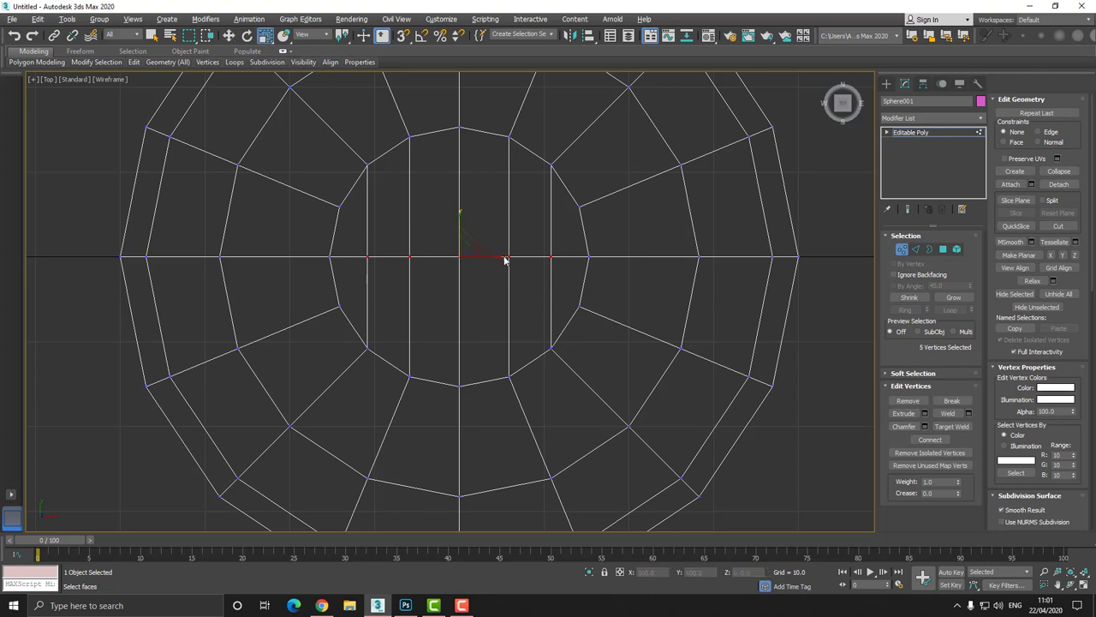
pyautogui.moveTo(497, 254); pyautogui.dragTo(470, 255)
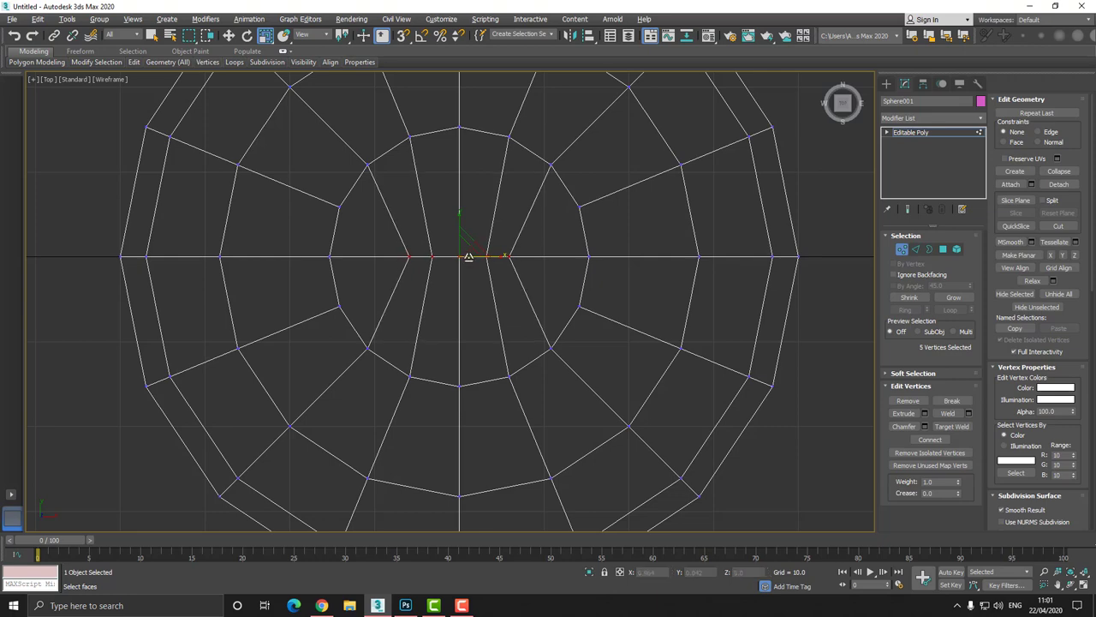
# Step: Leave vertex editing and apply a Symmetry modifier to the half sphere with Z as the mirror axis
pyautogui.moveTo(471, 254); pyautogui.dragTo(480, 243, button='middle')
pyautogui.press('f')
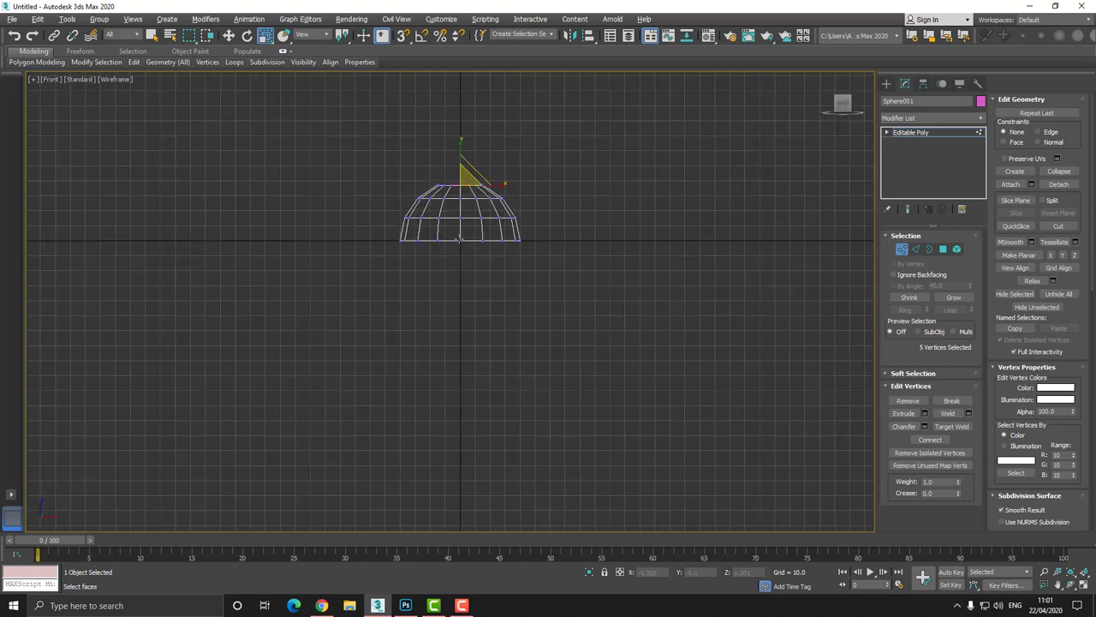
pyautogui.click(902, 249)
pyautogui.click(917, 117)
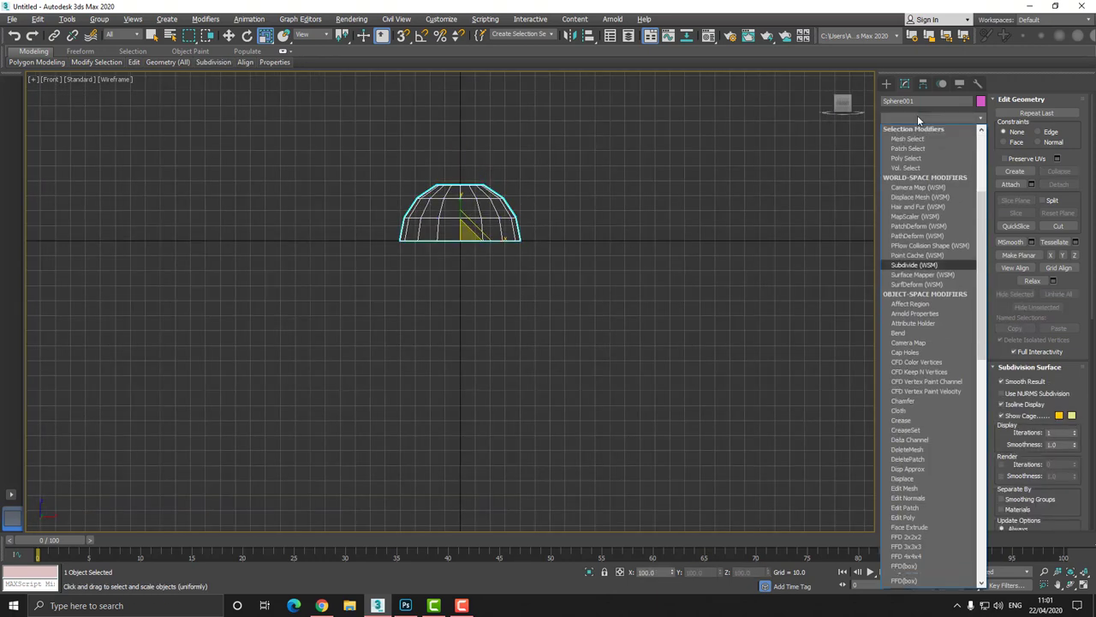
pyautogui.scroll(-10, 904, 188)
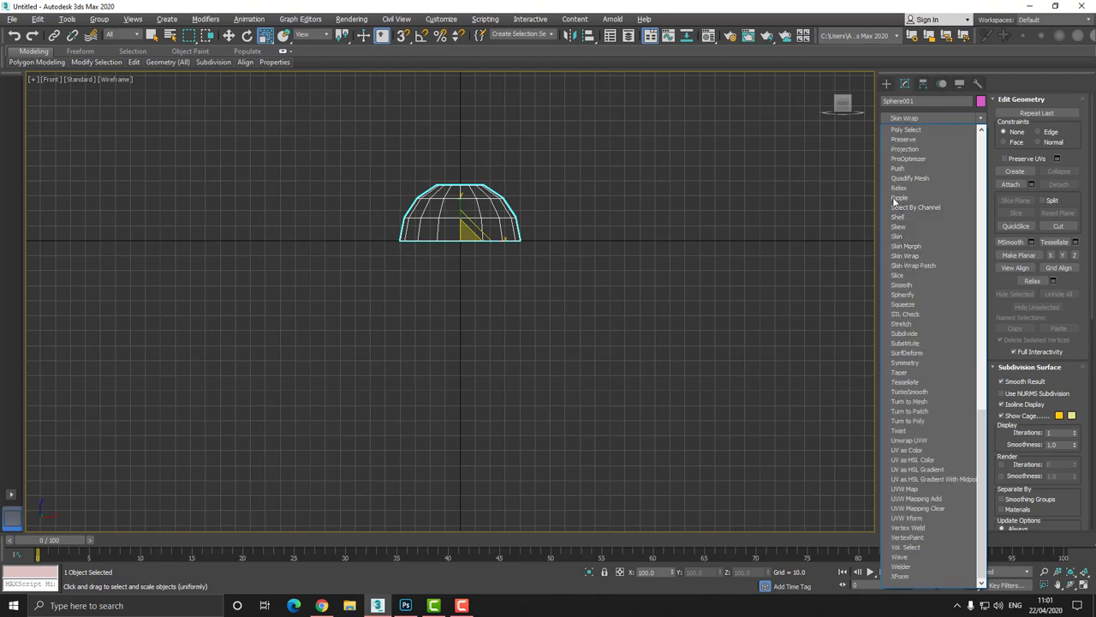
pyautogui.click(899, 370)
pyautogui.click(955, 258)
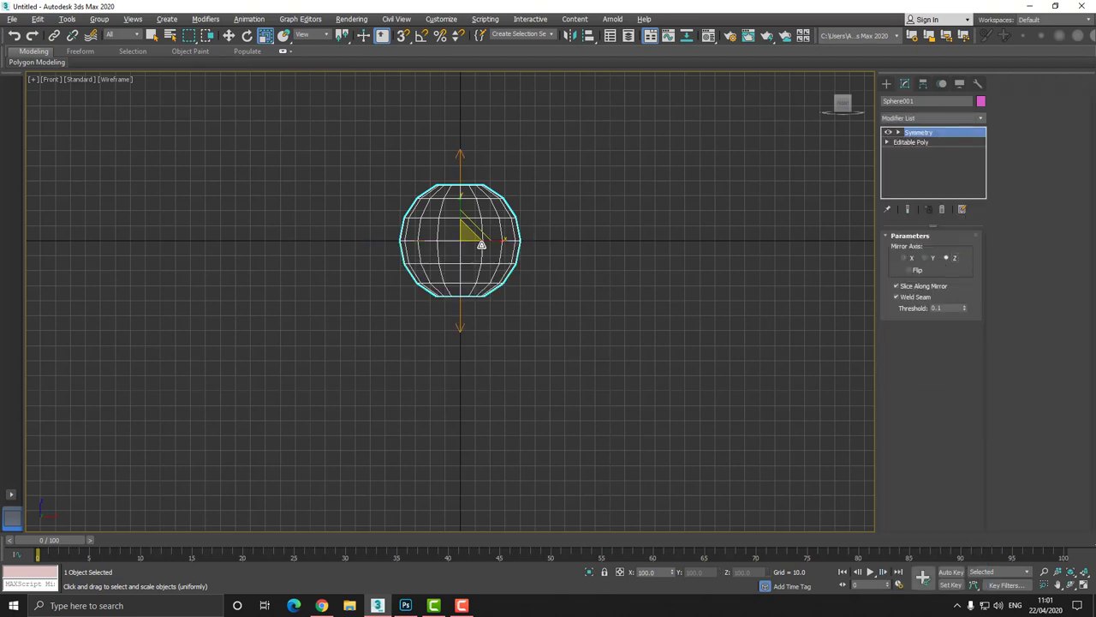
# Step: Show the mirrored sphere in the perspective view with edged faces displayed over the shading
pyautogui.moveTo(447, 236); pyautogui.dragTo(434, 258, button='middle')
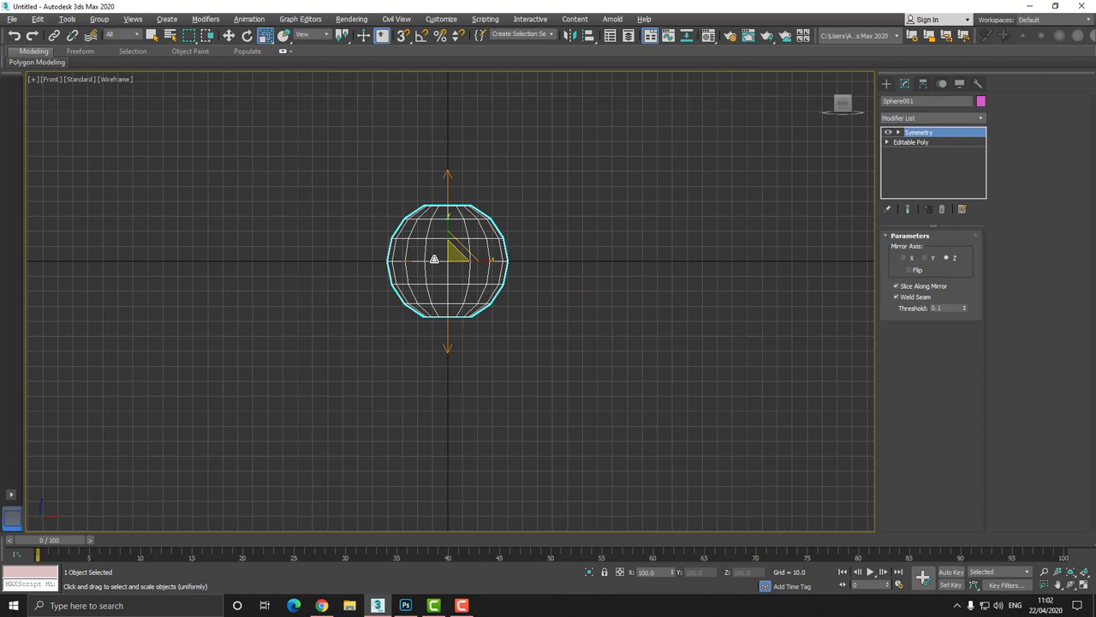
pyautogui.press('p')
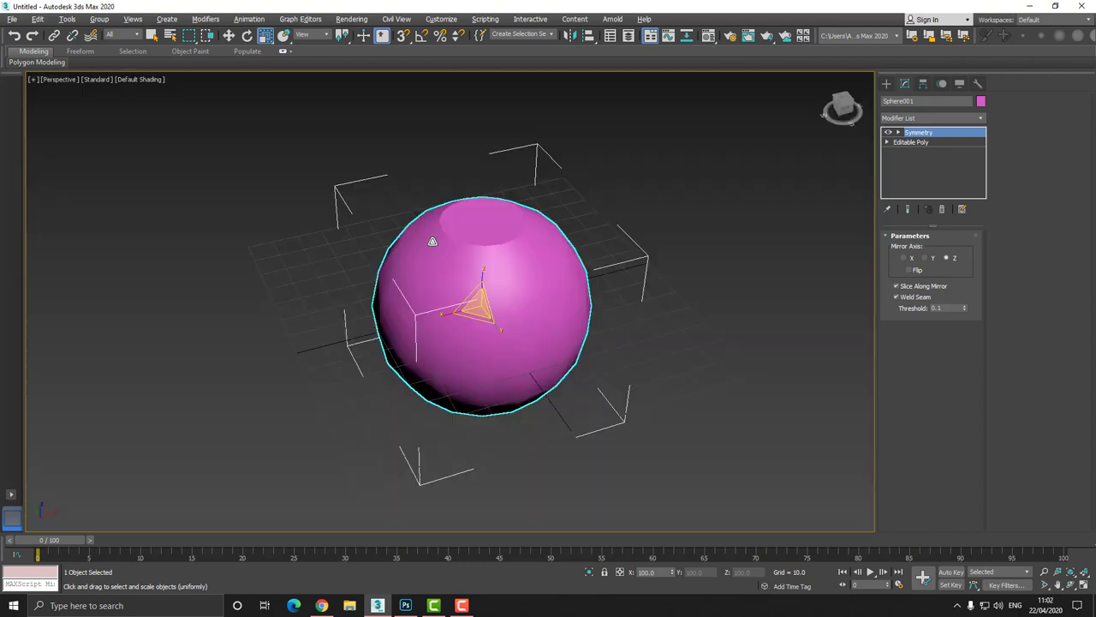
pyautogui.hotkey('ctrl', 'r')
pyautogui.scroll(5, 432, 241)
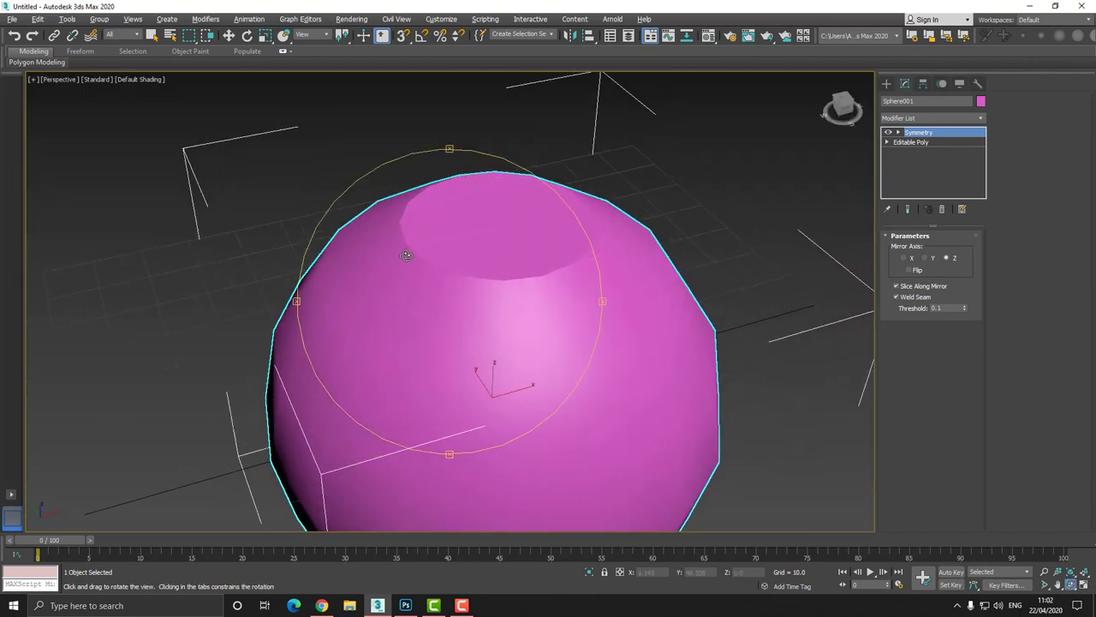
pyautogui.press('F4')
pyautogui.moveTo(418, 254); pyautogui.dragTo(450, 233)
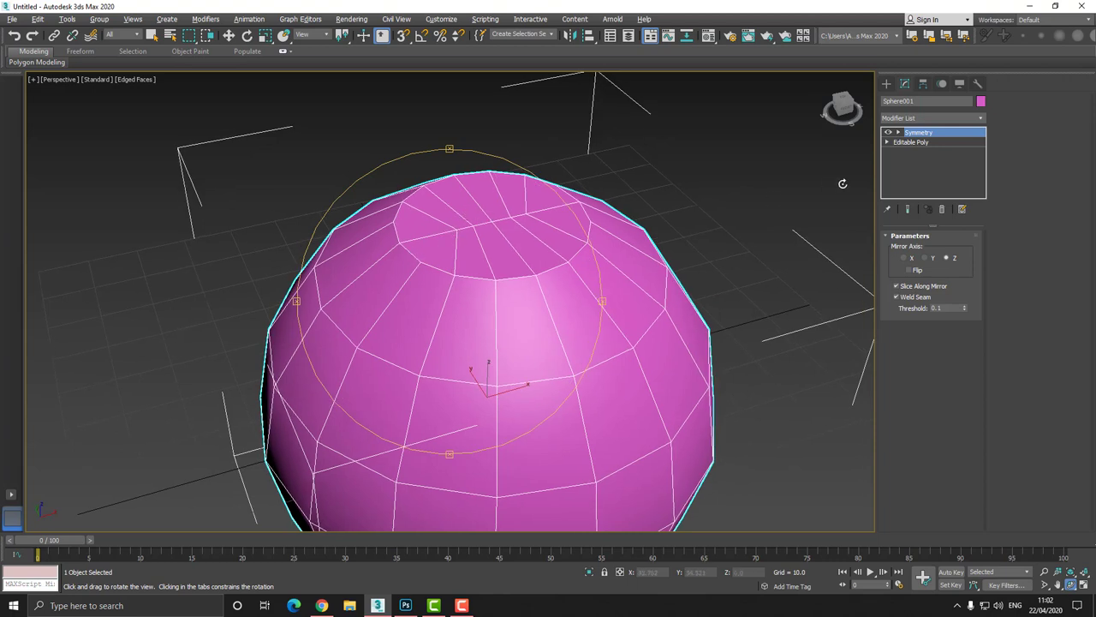
# Step: Add an Edit Poly modifier above the Symmetry modifier
pyautogui.click(931, 117)
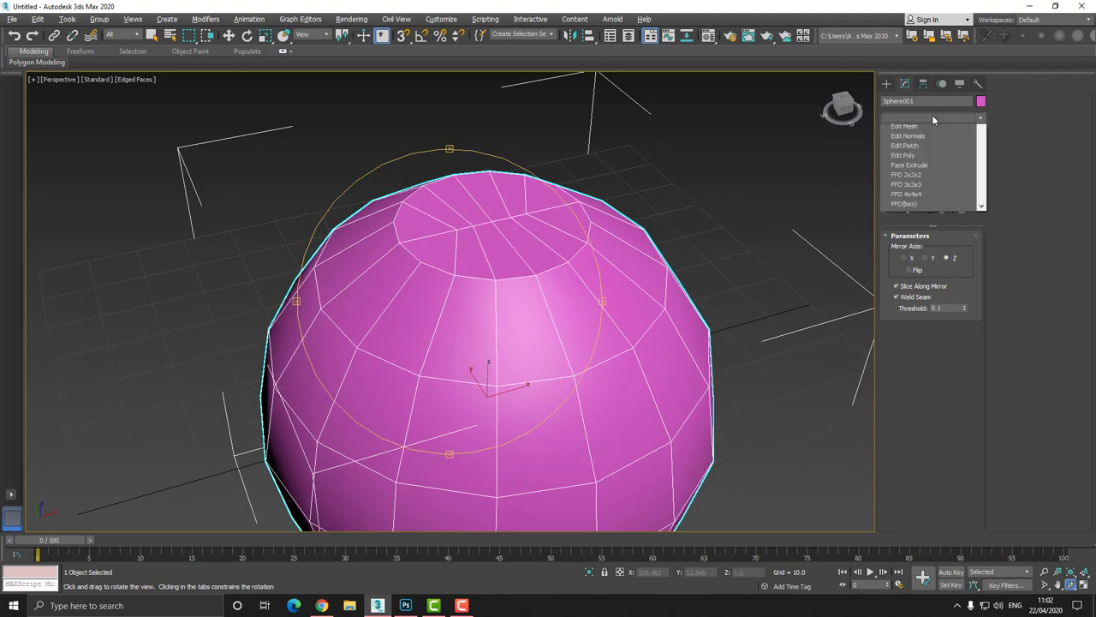
pyautogui.press('e')
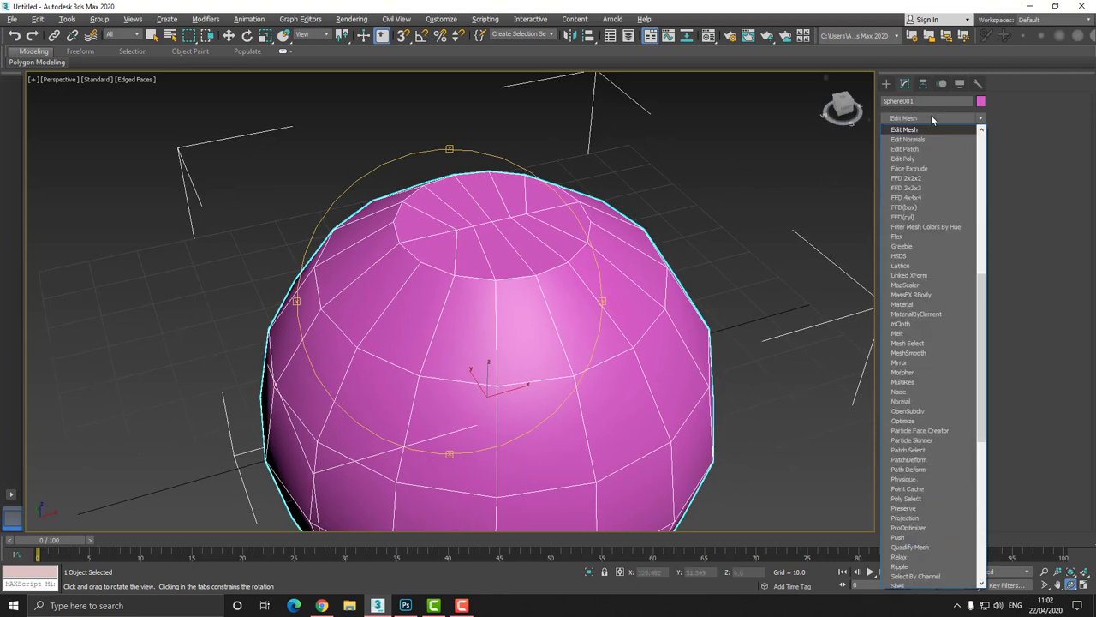
pyautogui.click(919, 159)
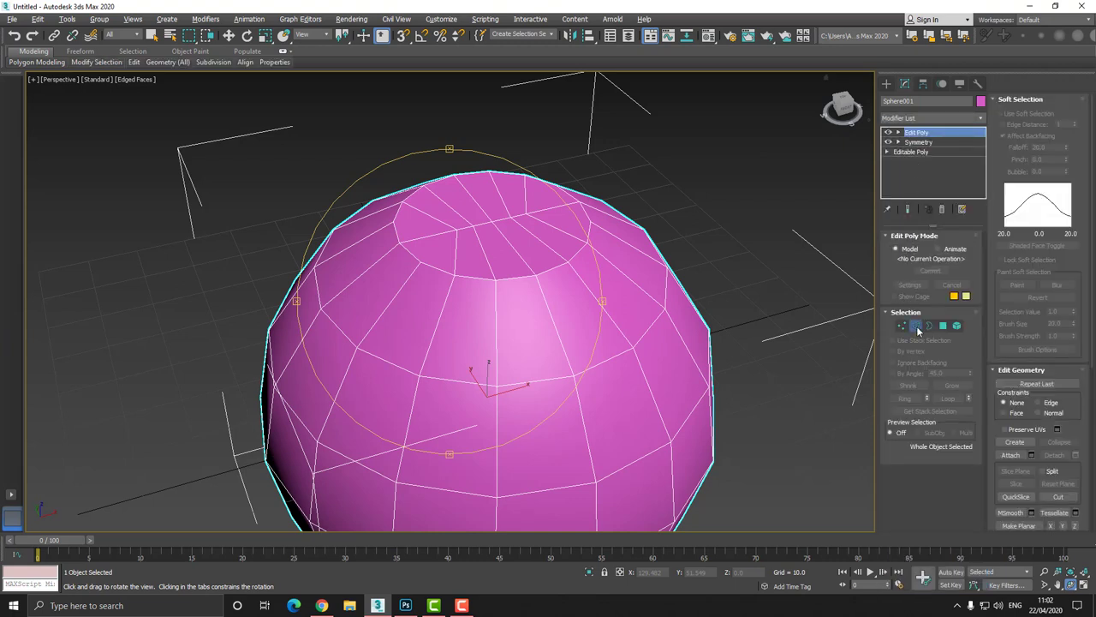
# Step: Select the seam edge loops: the cap's middle row, its central crossing line and the outer crossing lines on both sides
pyautogui.click(915, 326)
pyautogui.doubleClick(464, 229)
pyautogui.doubleClick(439, 234)
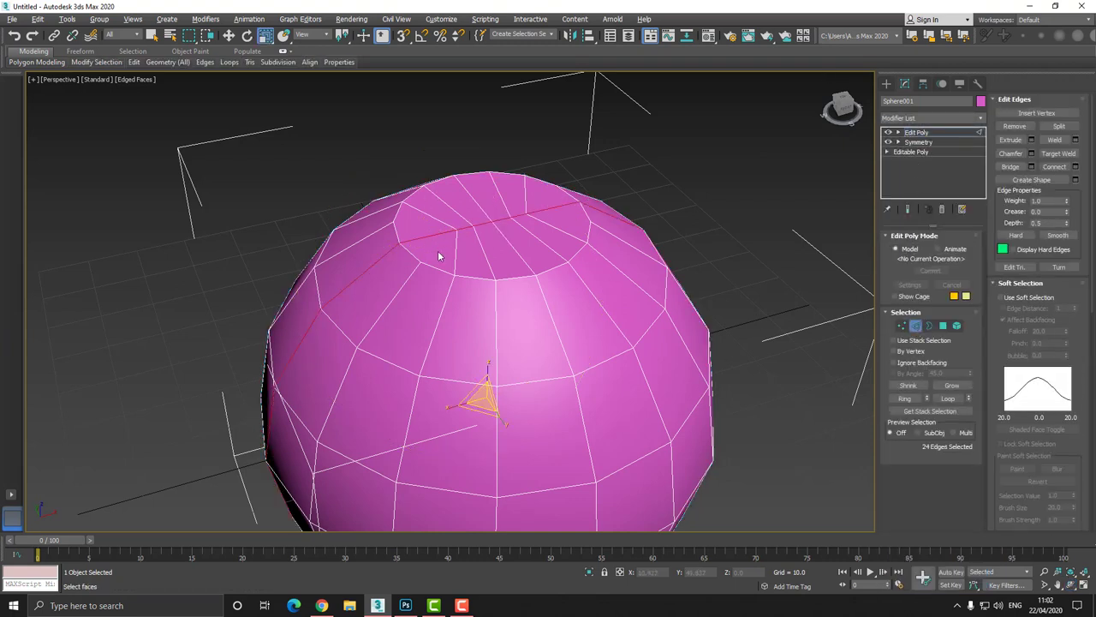
pyautogui.keyDown('ctrl'); pyautogui.doubleClick(514, 246); pyautogui.keyUp('ctrl')
pyautogui.keyDown('ctrl'); pyautogui.click(424, 212); pyautogui.keyUp('ctrl')
pyautogui.keyDown('ctrl'); pyautogui.doubleClick(423, 212); pyautogui.keyUp('ctrl')
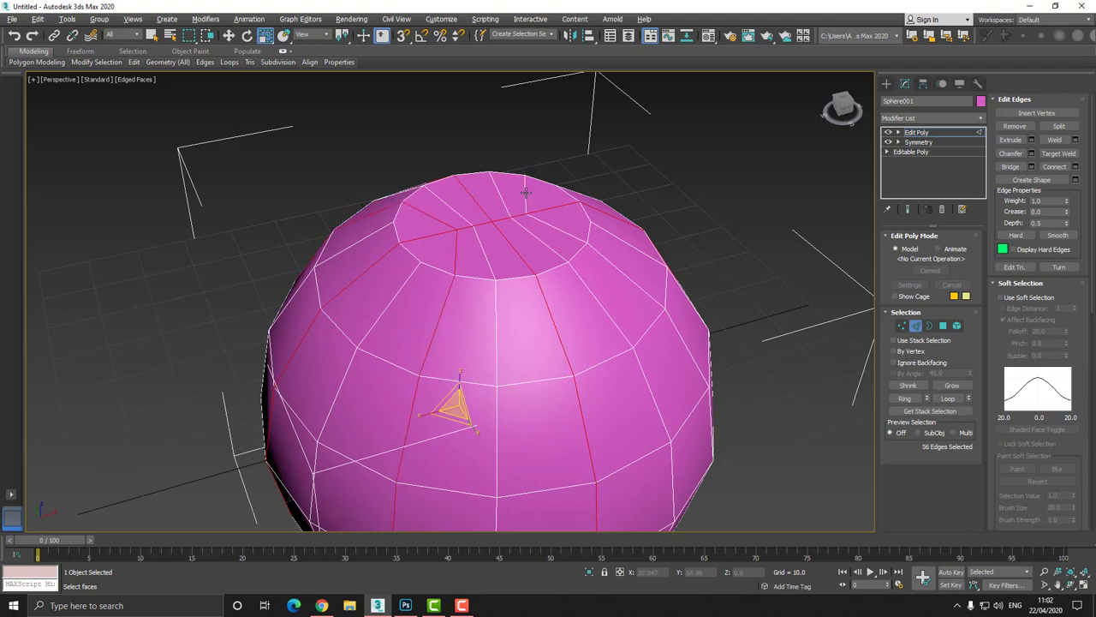
pyautogui.keyDown('ctrl'); pyautogui.doubleClick(526, 192); pyautogui.keyUp('ctrl')
# Step: Chamfer the selected seam edge loops by an amount of 1.5
pyautogui.moveTo(455, 238); pyautogui.dragTo(442, 228, button='middle')
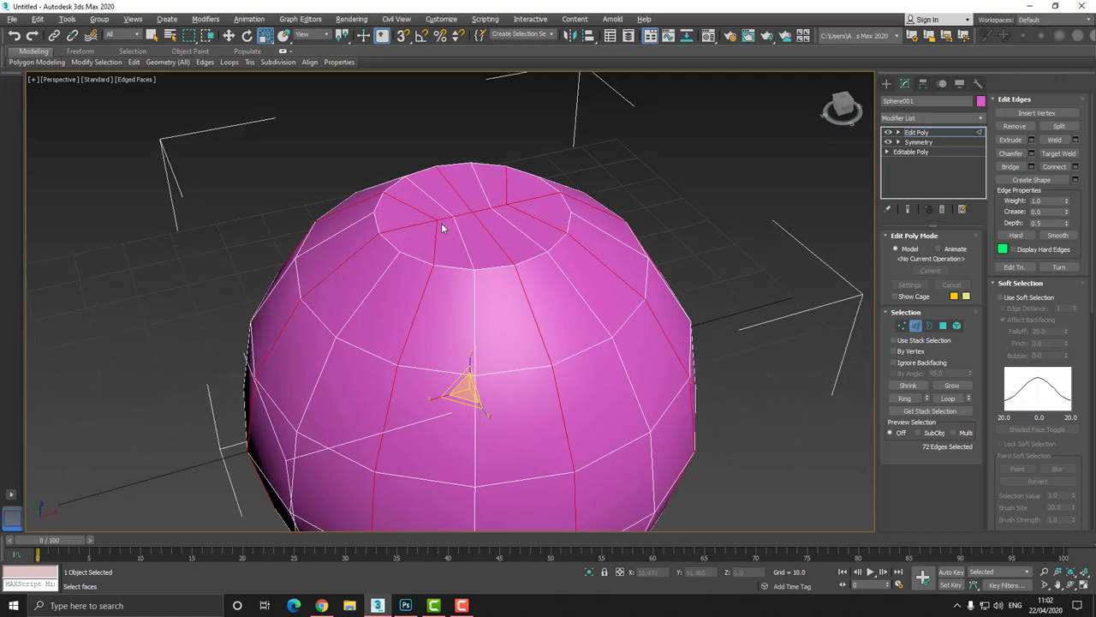
pyautogui.keyDown('alt'); pyautogui.moveTo(442, 296); pyautogui.dragTo(425, 306, button='middle'); pyautogui.keyUp('alt')
pyautogui.scroll(5, 430, 270)
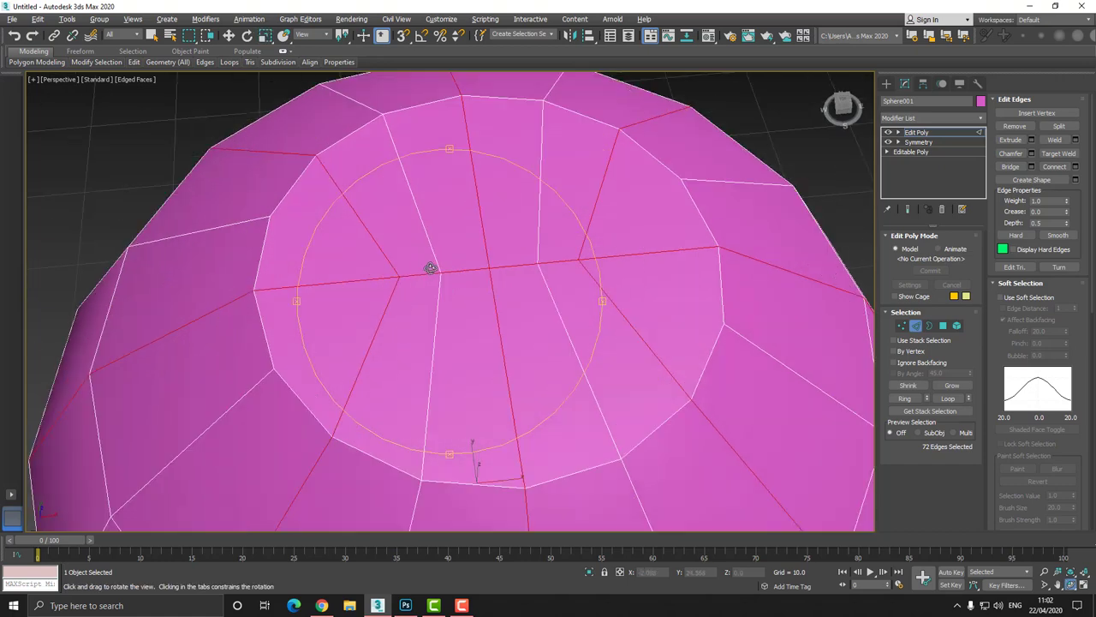
pyautogui.moveTo(430, 268); pyautogui.dragTo(415, 249, button='middle')
pyautogui.rightClick(411, 255)
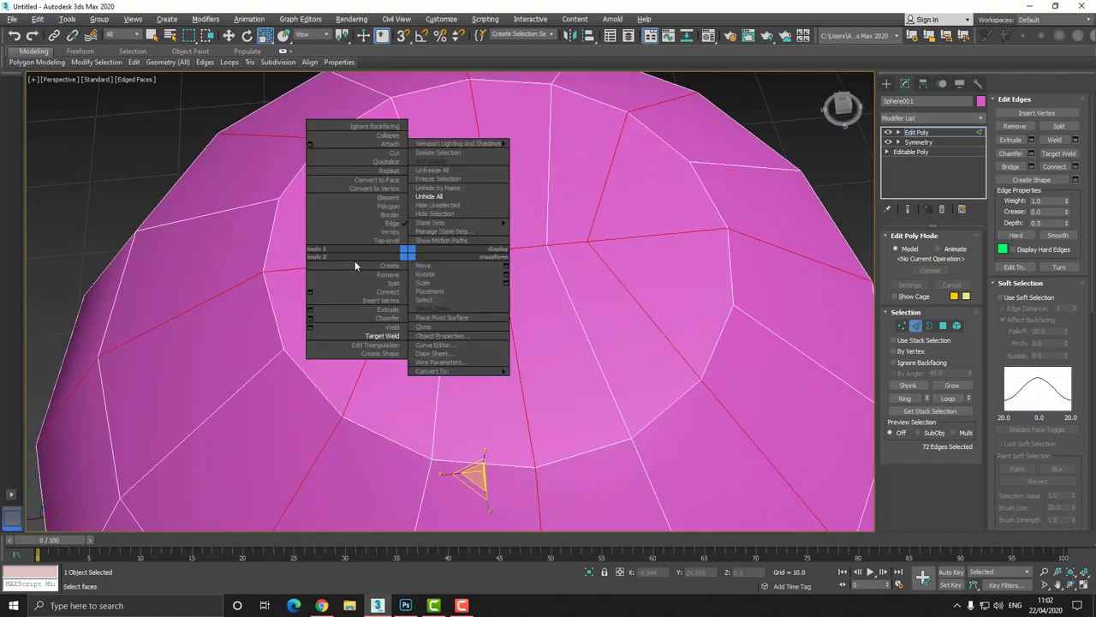
pyautogui.click(310, 322)
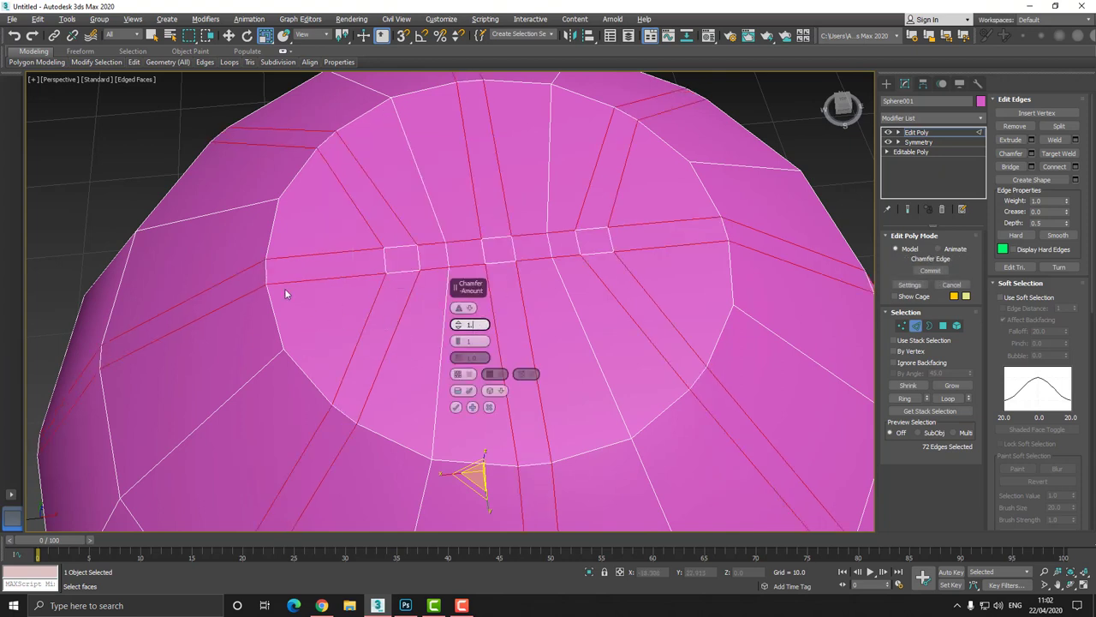
pyautogui.write('5')
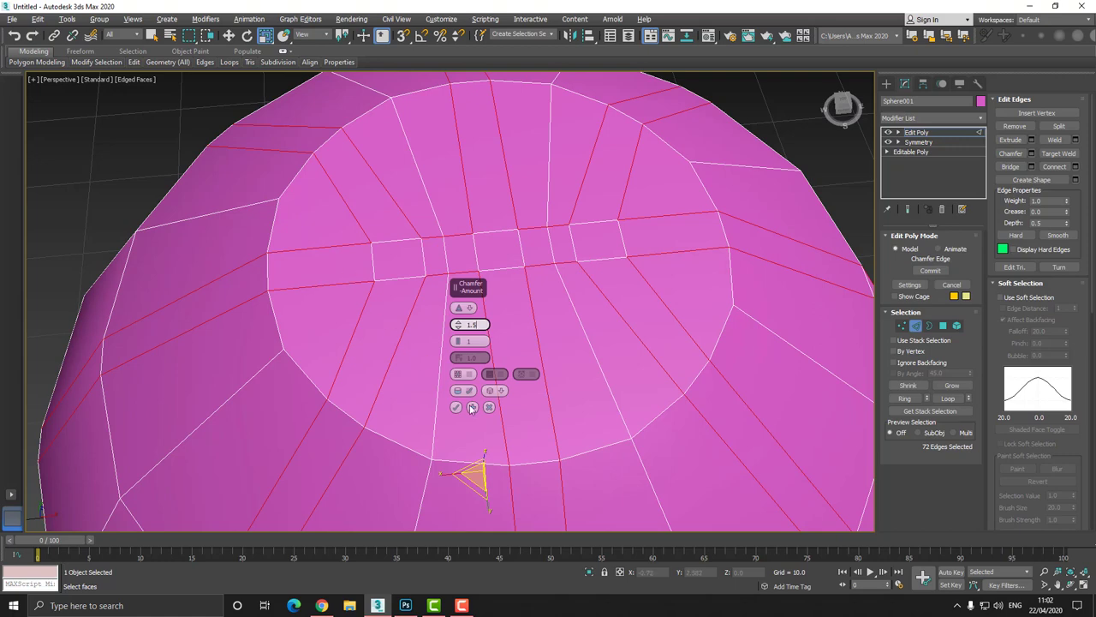
pyautogui.click(458, 407)
# Step: Chamfer the doubled seam edges again with an amount of 0.25
pyautogui.rightClick(384, 220)
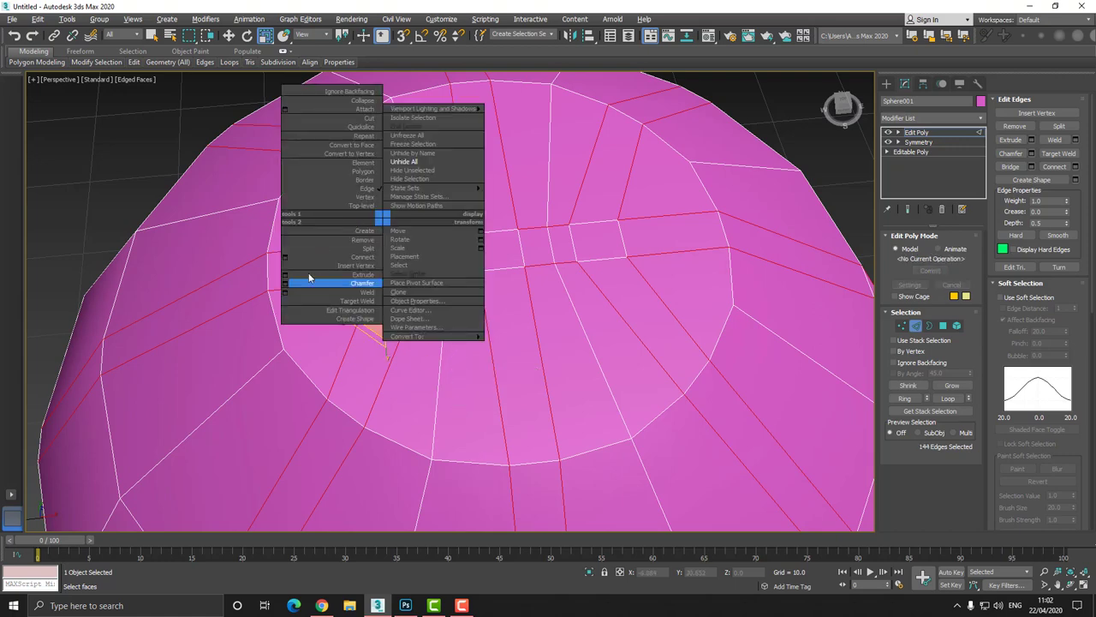
pyautogui.click(285, 283)
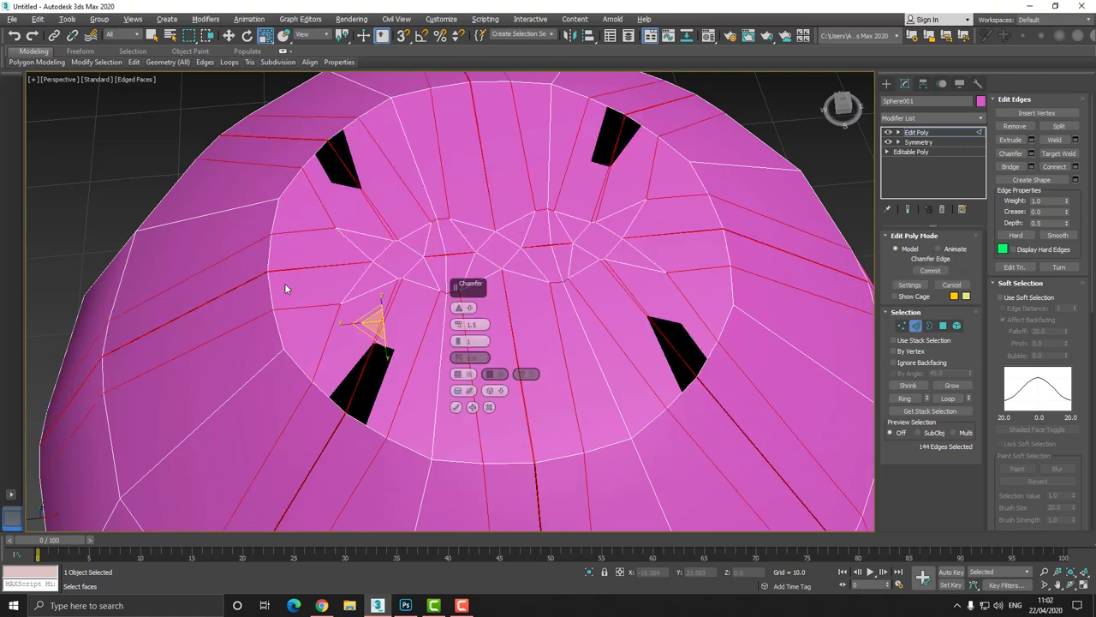
pyautogui.rightClick(459, 325)
pyautogui.moveTo(456, 324); pyautogui.dragTo(457, 323)
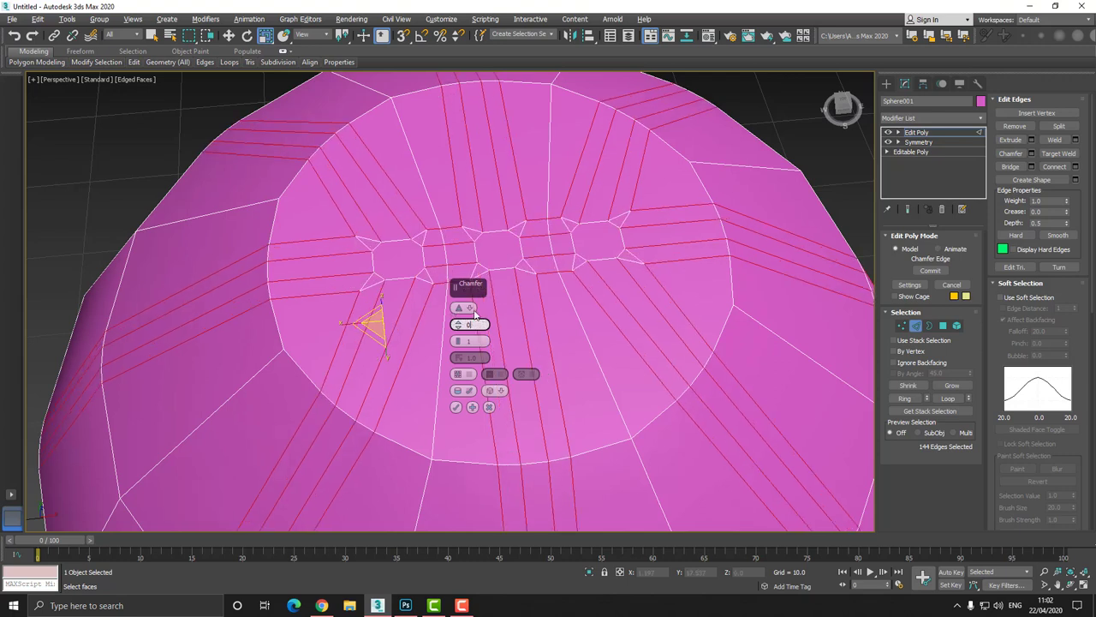
pyautogui.click(474, 314)
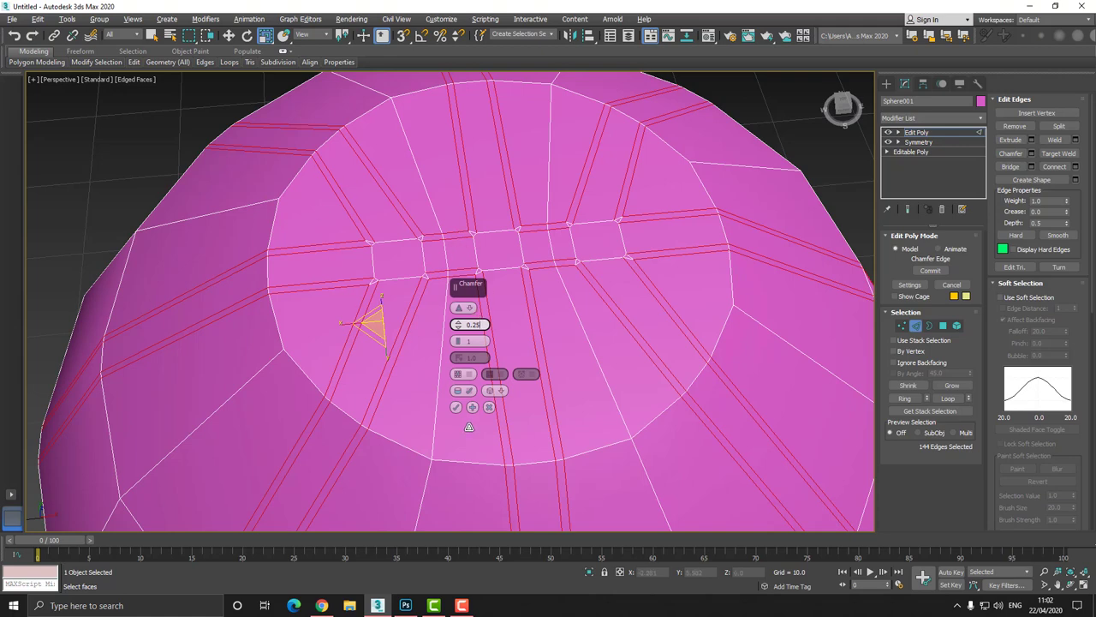
pyautogui.click(456, 407)
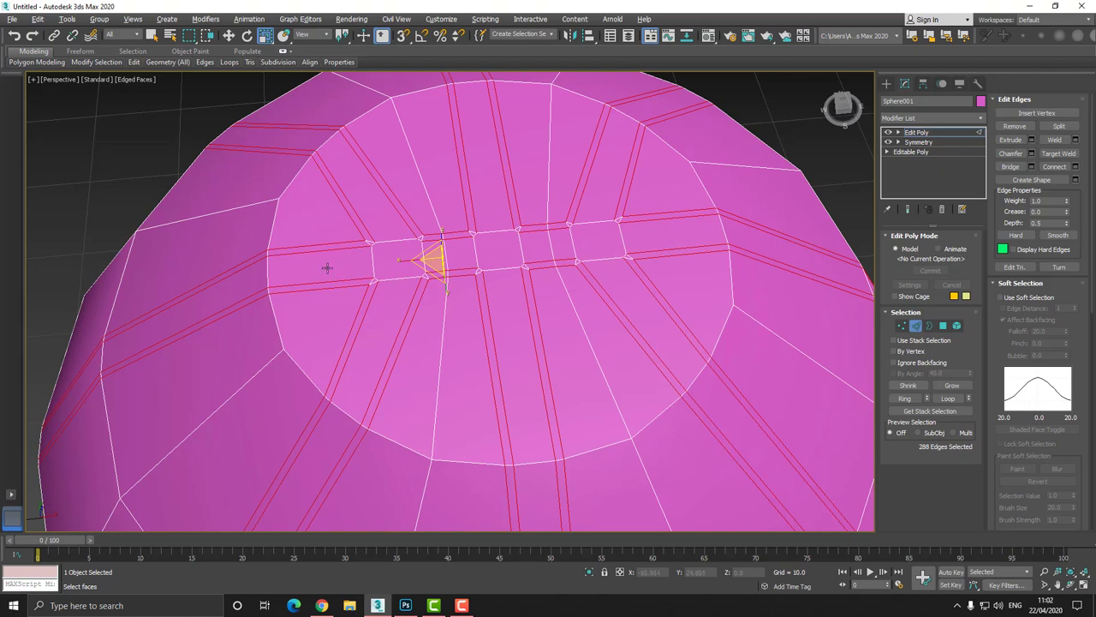
# Step: Leave edge editing and apply a TurboSmooth modifier to the whole sphere
pyautogui.keyDown('alt'); pyautogui.moveTo(374, 274); pyautogui.dragTo(441, 201, button='middle'); pyautogui.keyUp('alt')
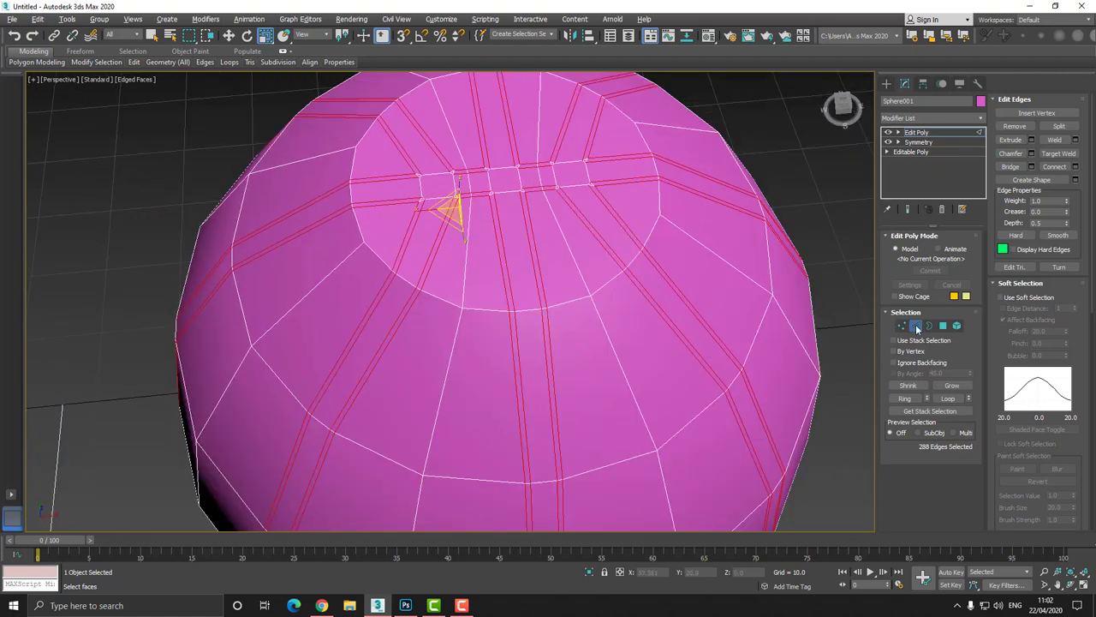
pyautogui.click(917, 327)
pyautogui.click(923, 119)
pyautogui.write('t')
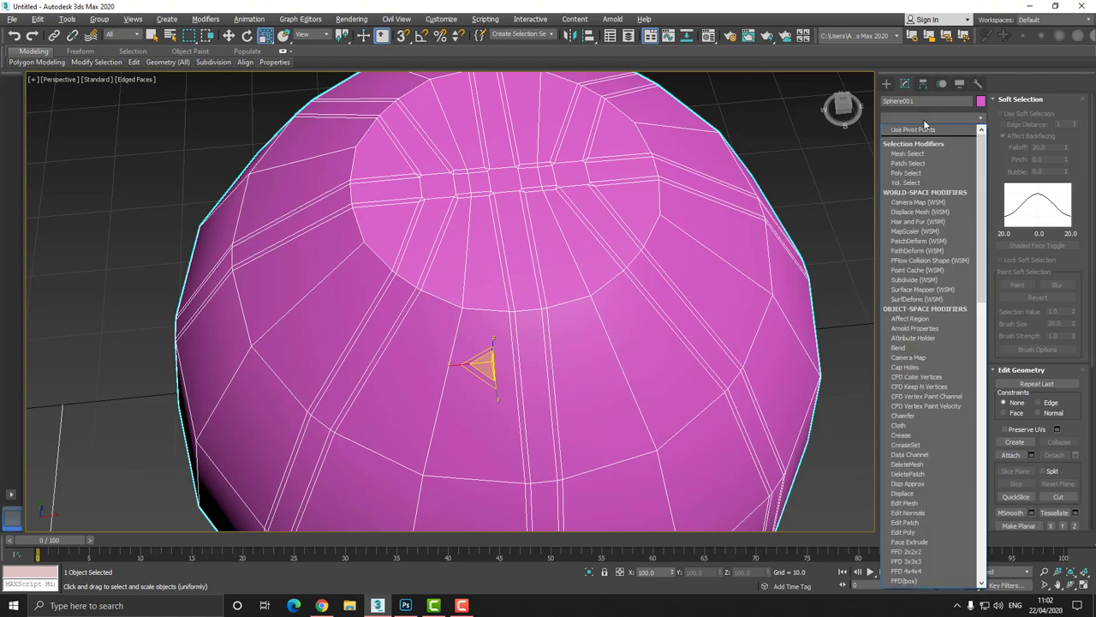
pyautogui.write('urboSmooth')
pyautogui.press('Return')
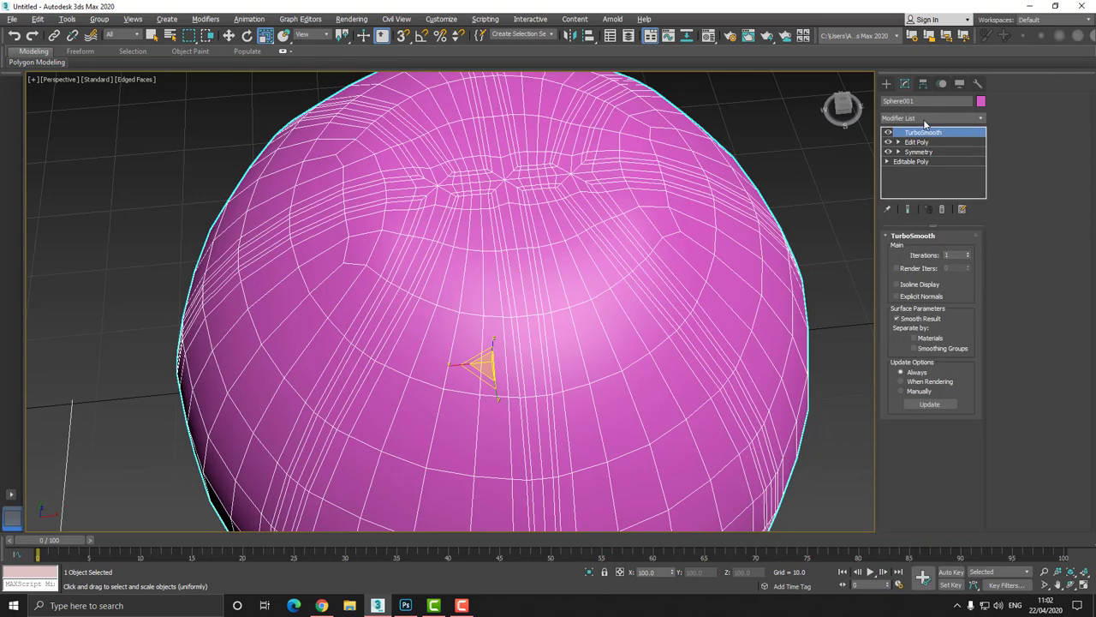
# Step: Set the TurboSmooth iterations to 3 and check the smoothed surface with and without edged faces
pyautogui.scroll(4, 437, 171)
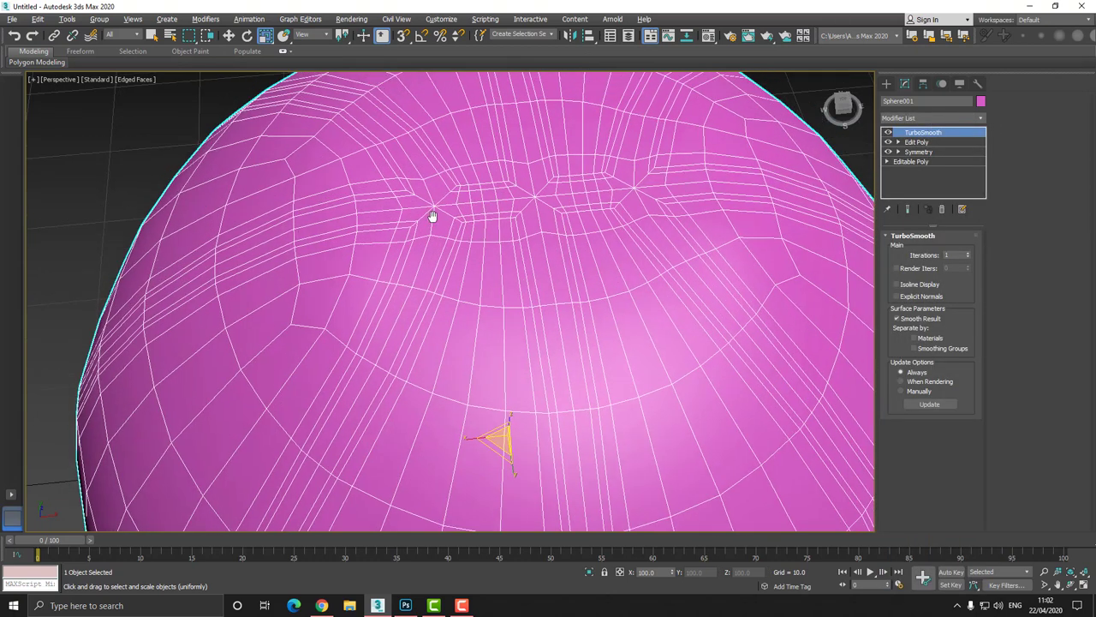
pyautogui.scroll(-4, 386, 188)
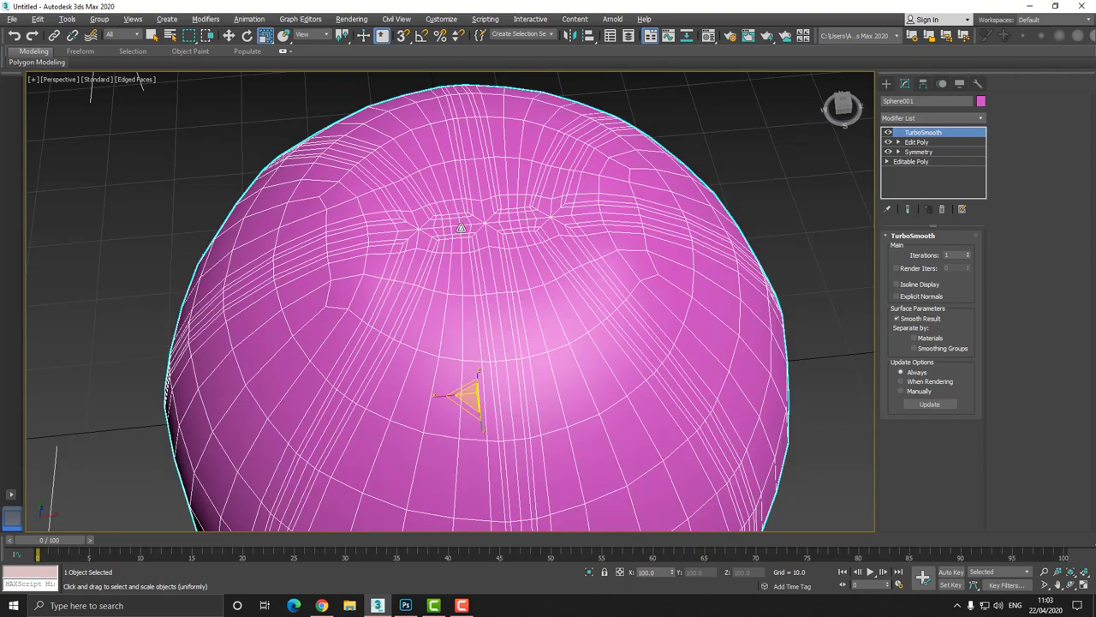
pyautogui.click(968, 253)
pyautogui.click(968, 253)
pyautogui.scroll(2, 437, 207)
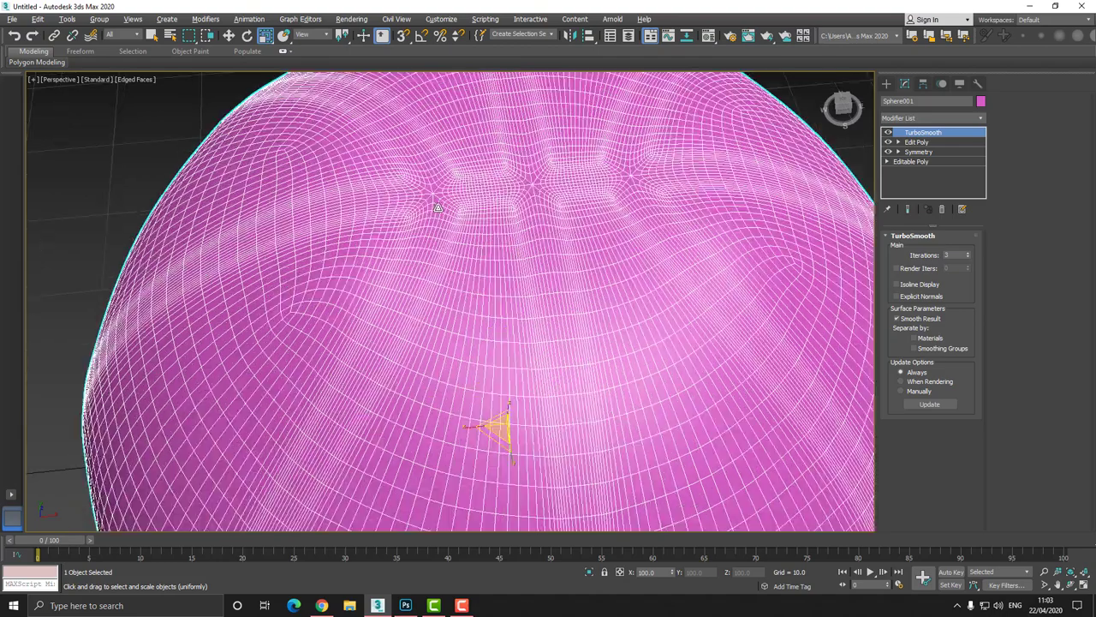
pyautogui.scroll(3, 438, 208)
pyautogui.scroll(-5, 429, 232)
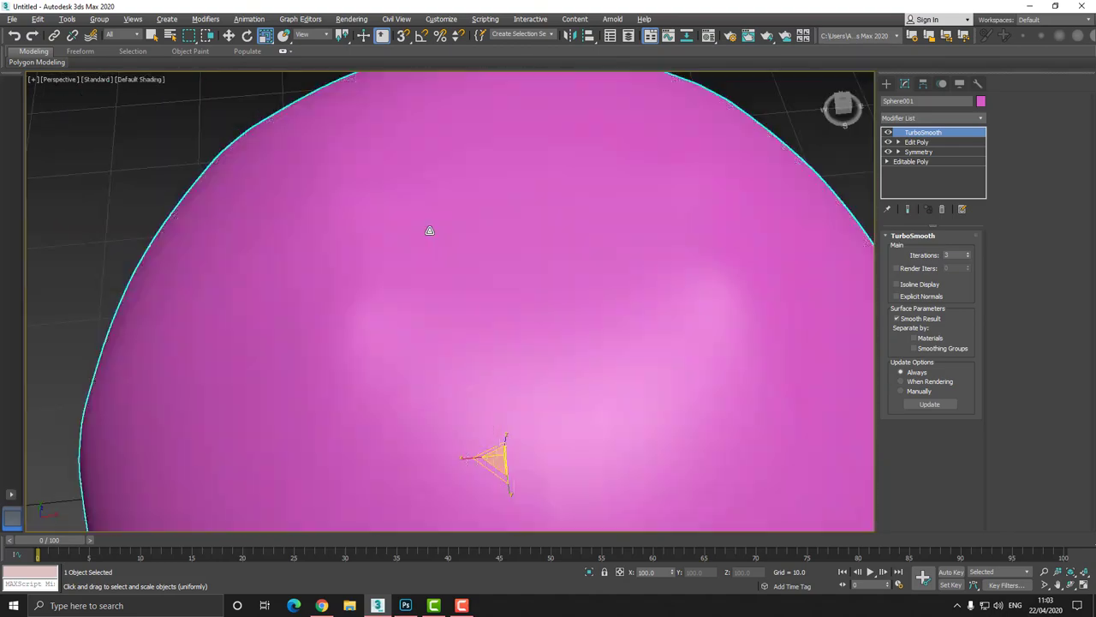
pyautogui.scroll(-4, 657, 205)
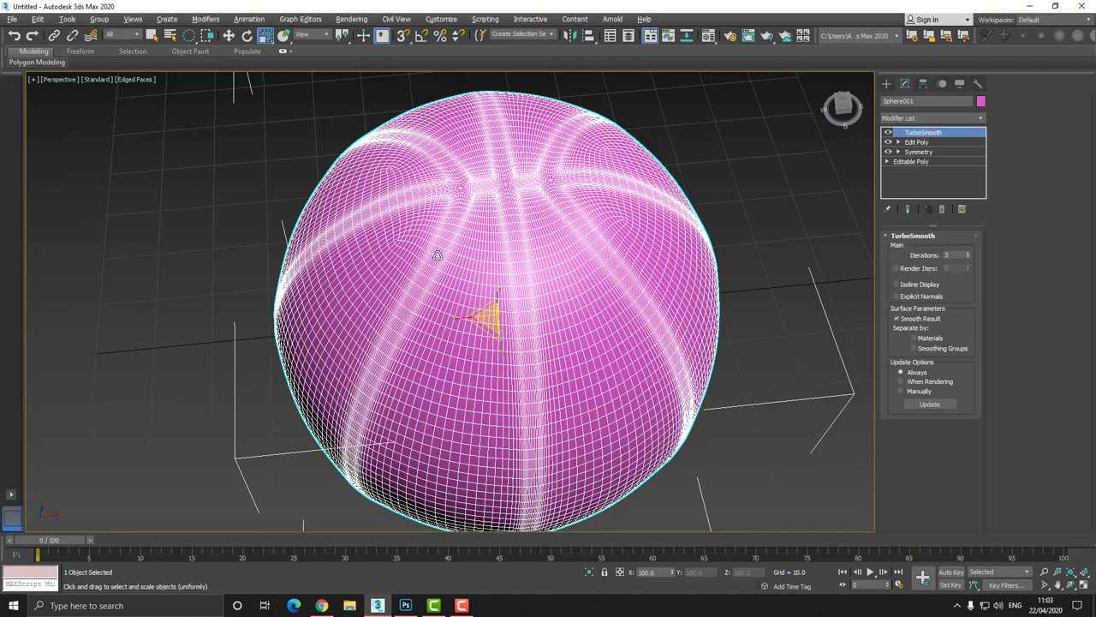
# Step: Apply a Spherify modifier on top of TurboSmooth and check the rounded ball from above
pyautogui.keyDown('alt'); pyautogui.moveTo(437, 288); pyautogui.dragTo(482, 258, button='middle'); pyautogui.keyUp('alt')
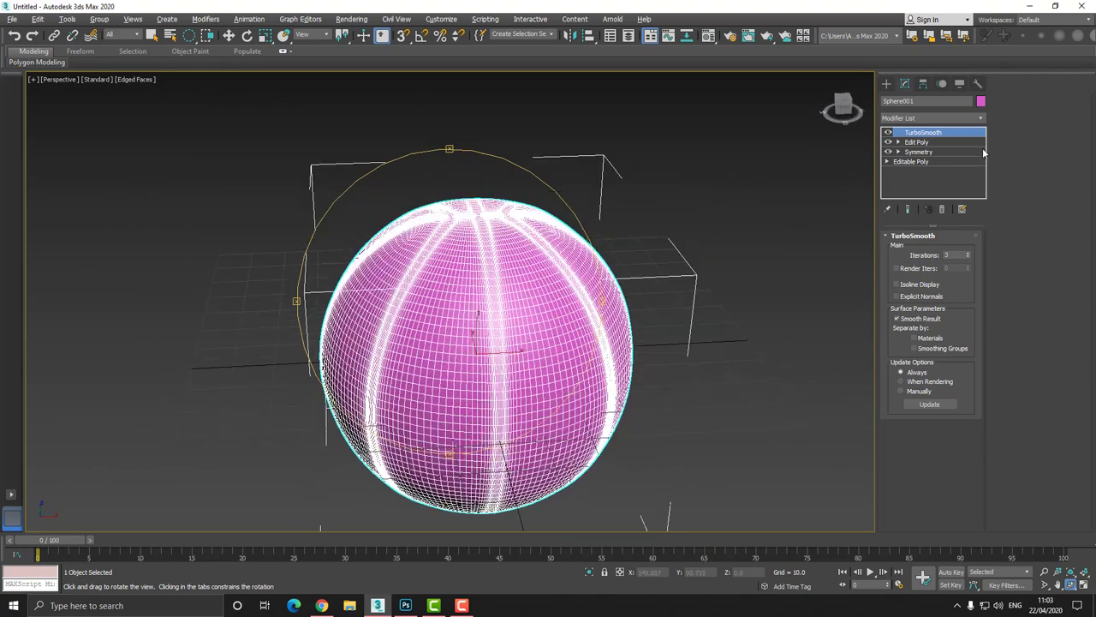
pyautogui.click(946, 119)
pyautogui.scroll(-10, 942, 137)
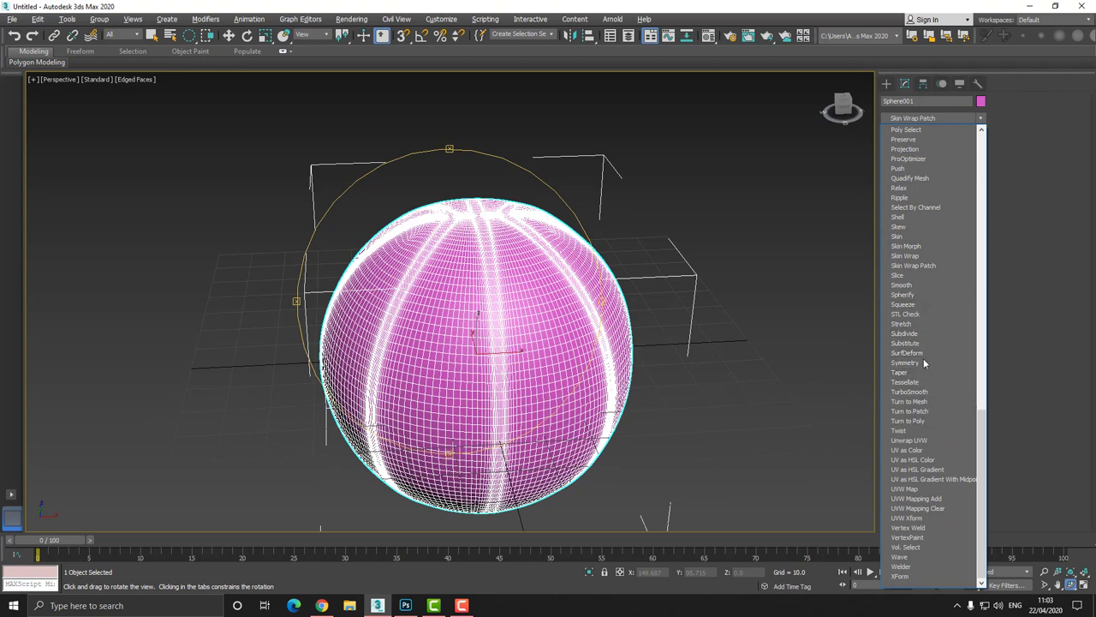
pyautogui.click(921, 295)
pyautogui.moveTo(457, 262); pyautogui.dragTo(506, 234)
pyautogui.moveTo(497, 291); pyautogui.dragTo(489, 274)
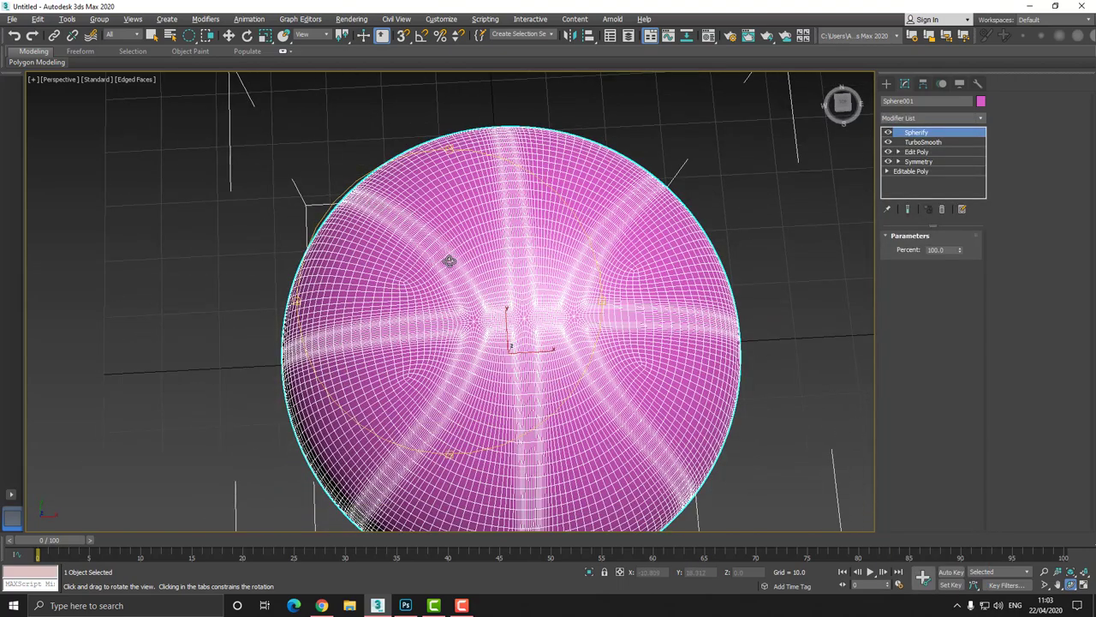
pyautogui.moveTo(501, 303); pyautogui.dragTo(505, 253)
# Step: Add an Edit Poly modifier on top of Spherify and enter edge editing
pyautogui.click(909, 119)
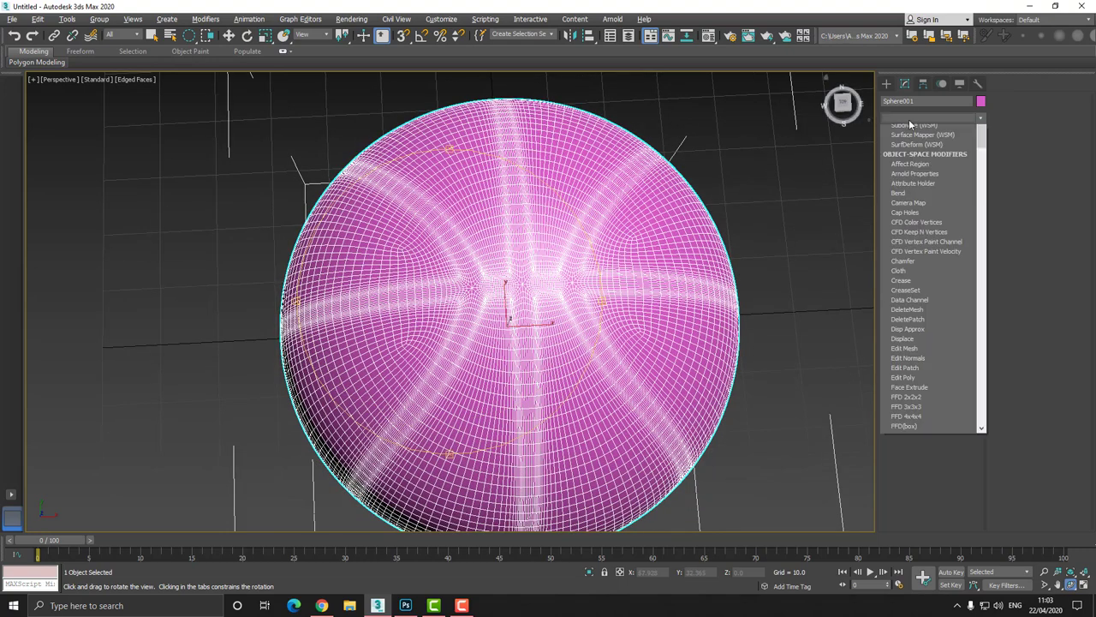
pyautogui.click(906, 158)
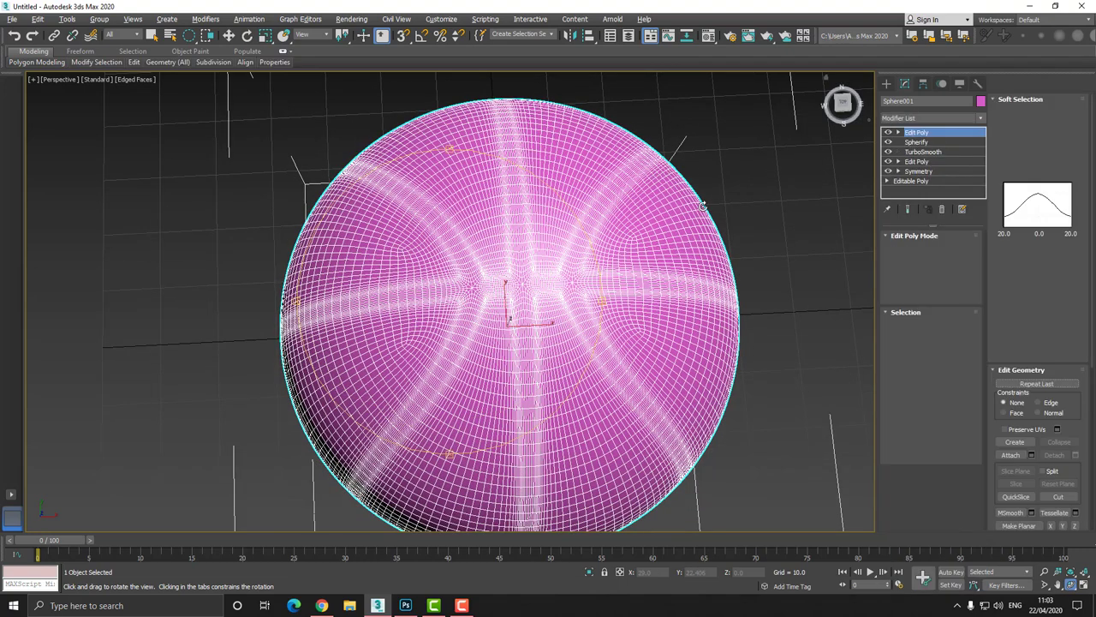
pyautogui.click(915, 328)
# Step: Select the seam centre edge loops crossing at the ball's pole and add the two branching from the junction west of it
pyautogui.scroll(10, 485, 274)
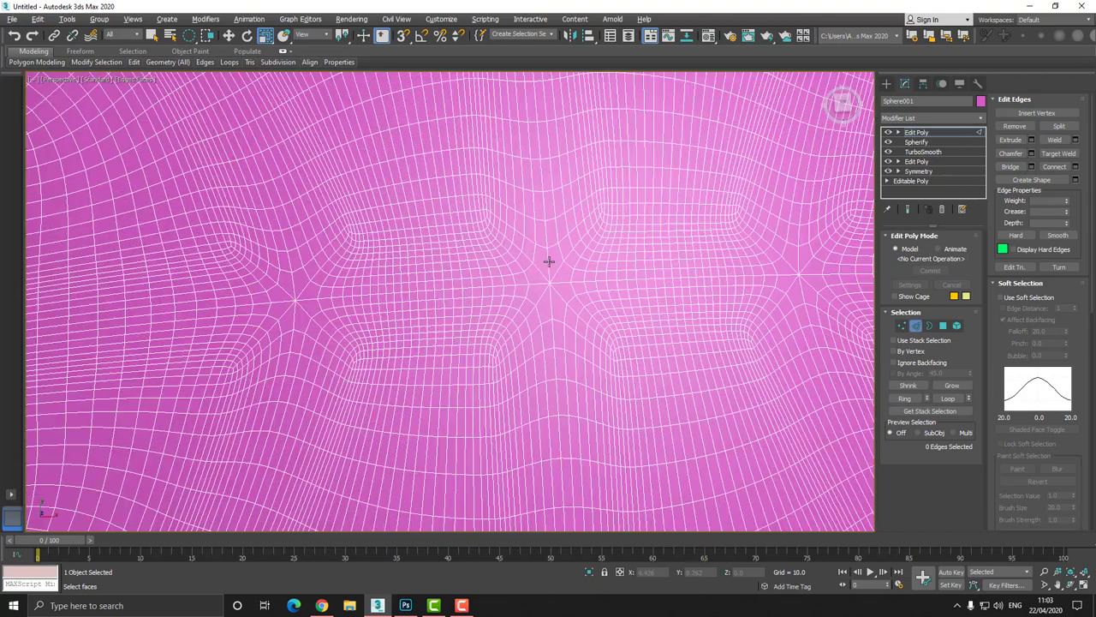
pyautogui.doubleClick(546, 262)
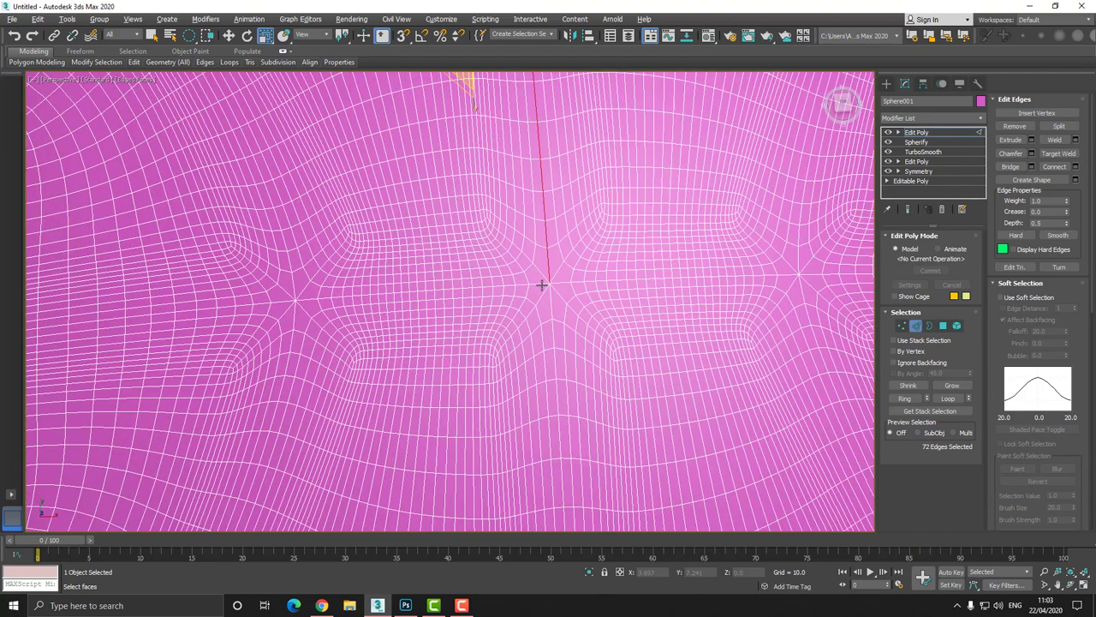
pyautogui.keyDown('ctrl'); pyautogui.doubleClick(532, 286); pyautogui.keyUp('ctrl')
pyautogui.keyDown('ctrl'); pyautogui.doubleClick(553, 305); pyautogui.keyUp('ctrl')
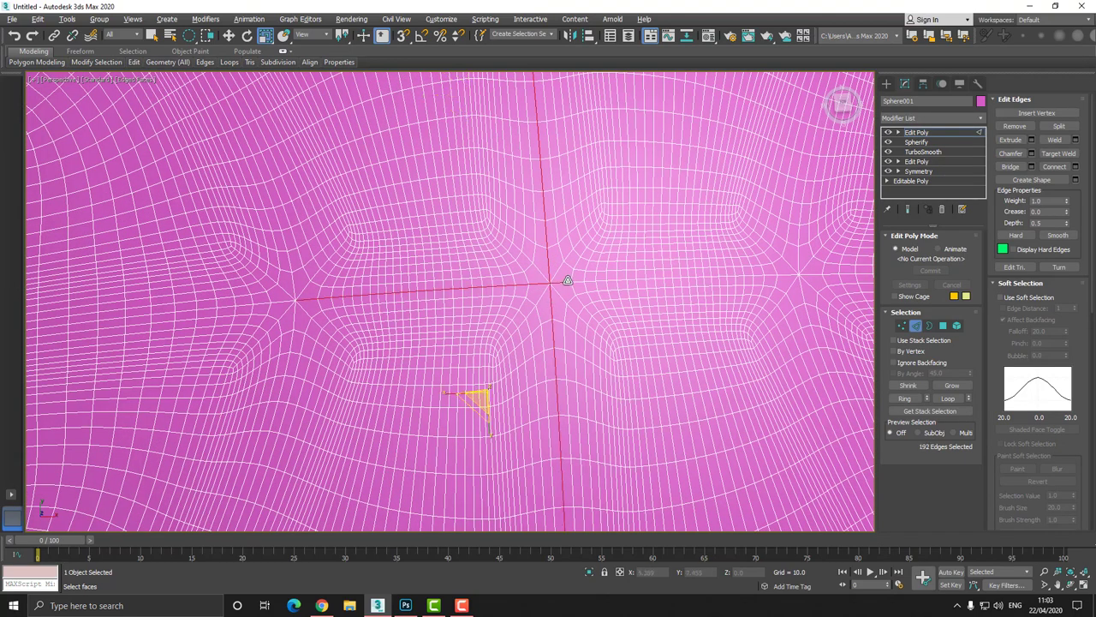
pyautogui.moveTo(421, 248); pyautogui.dragTo(533, 237, button='middle')
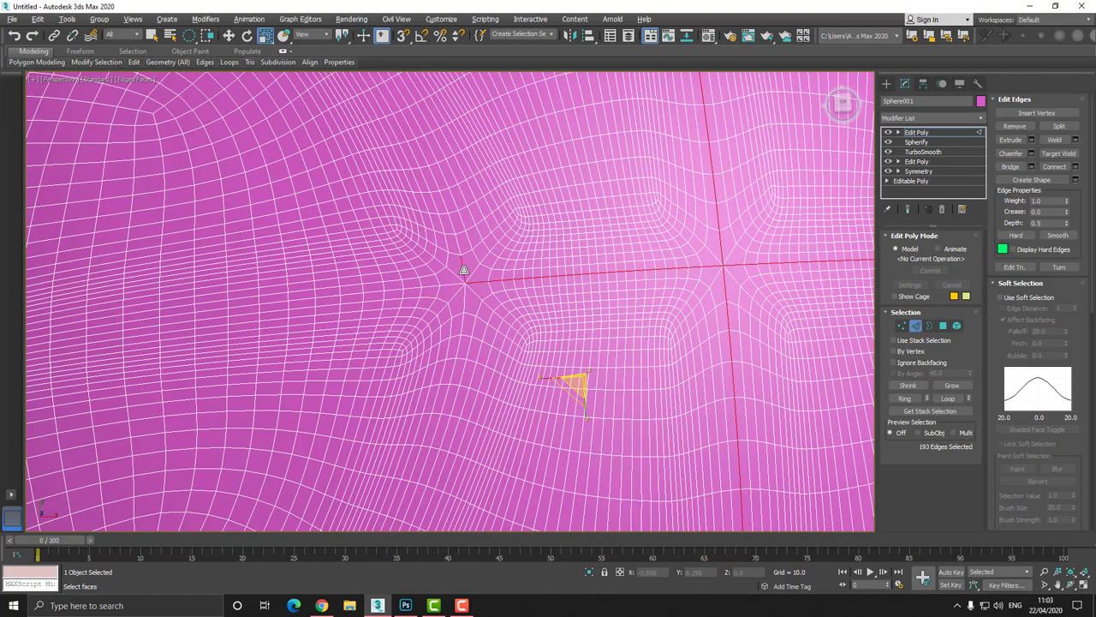
pyautogui.keyDown('ctrl'); pyautogui.doubleClick(462, 267); pyautogui.keyUp('ctrl')
pyautogui.keyDown('ctrl'); pyautogui.doubleClick(451, 286); pyautogui.keyUp('ctrl')
pyautogui.scroll(-5, 531, 279)
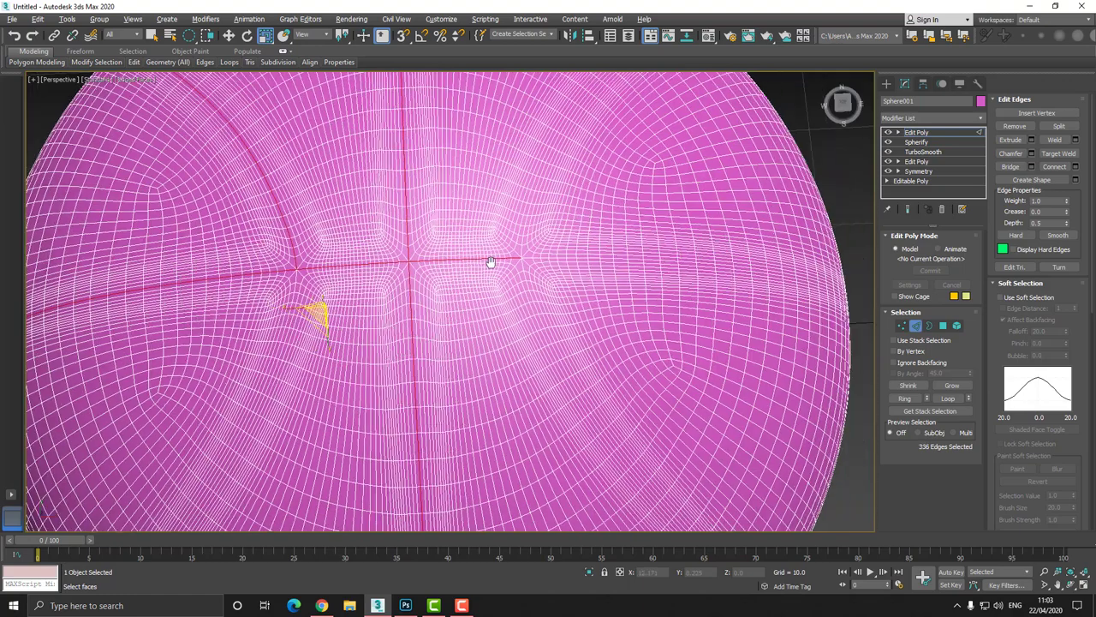
# Step: Add the three seam centre loops at the east junction and the remaining branch of the west junction to the edge selection
pyautogui.scroll(10, 489, 257)
pyautogui.keyDown('ctrl'); pyautogui.doubleClick(451, 265); pyautogui.keyUp('ctrl')
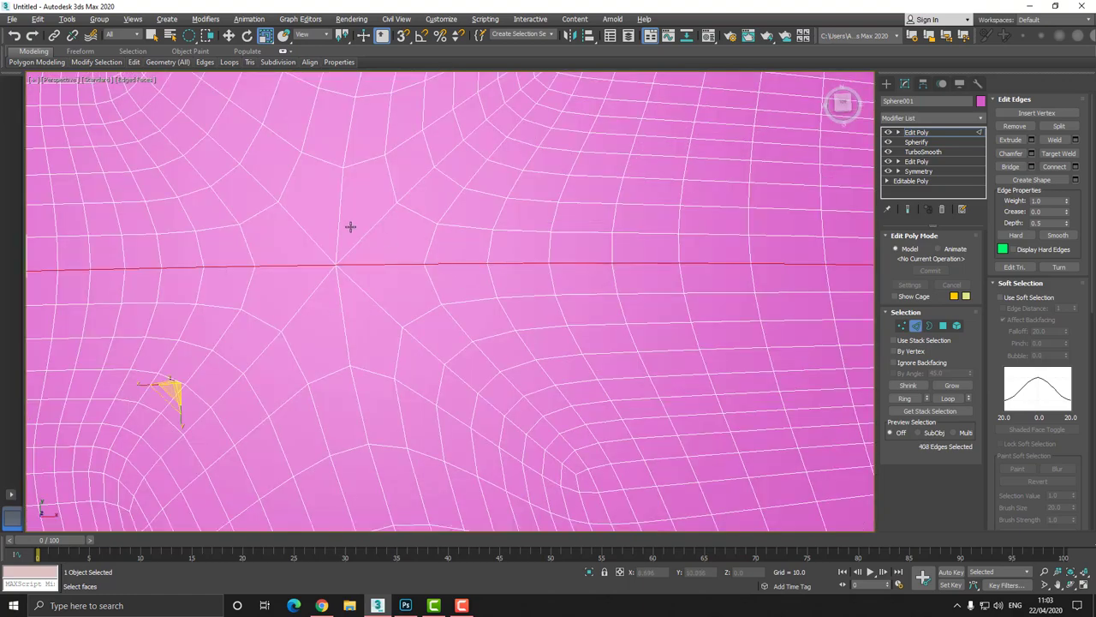
pyautogui.keyDown('ctrl'); pyautogui.doubleClick(340, 223); pyautogui.keyUp('ctrl')
pyautogui.keyDown('ctrl'); pyautogui.doubleClick(338, 301); pyautogui.keyUp('ctrl')
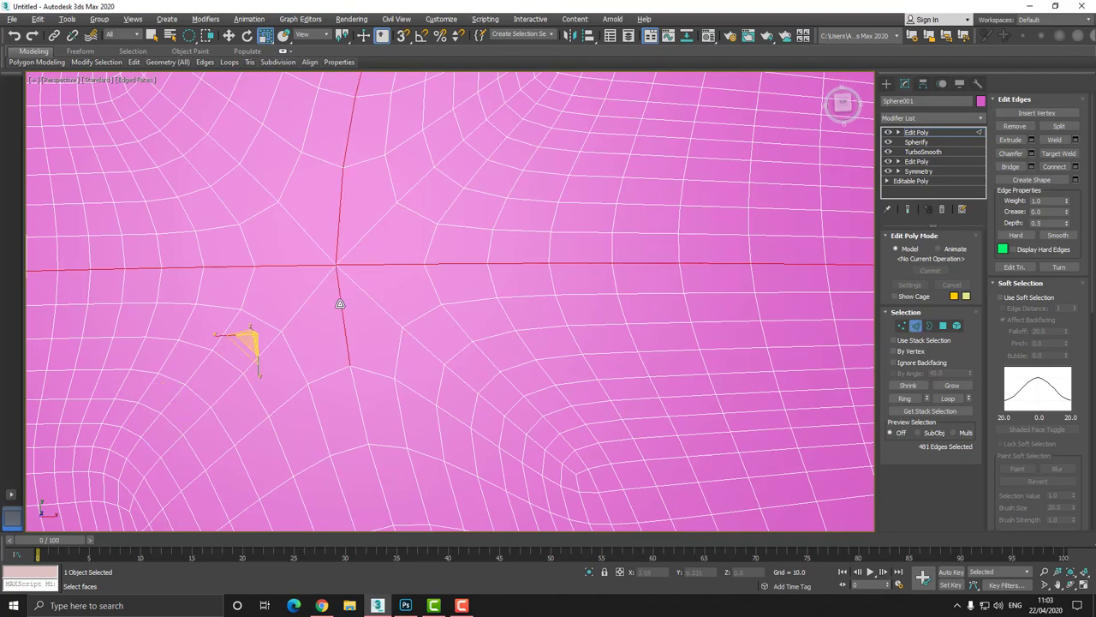
pyautogui.scroll(-2, 338, 301)
pyautogui.scroll(-10, 338, 300)
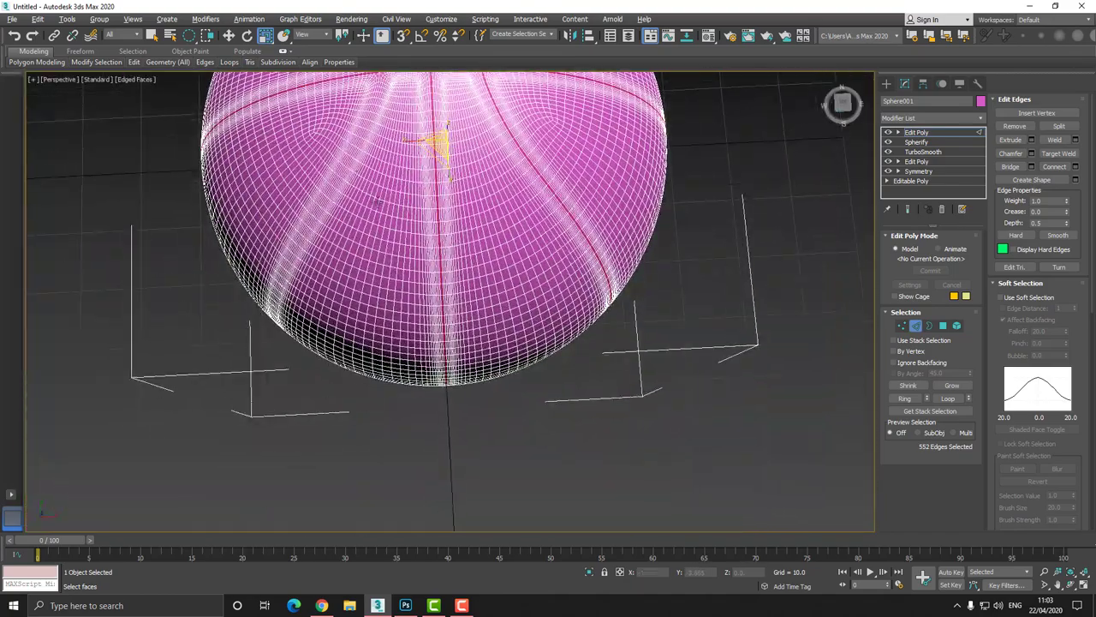
pyautogui.scroll(10, 377, 208)
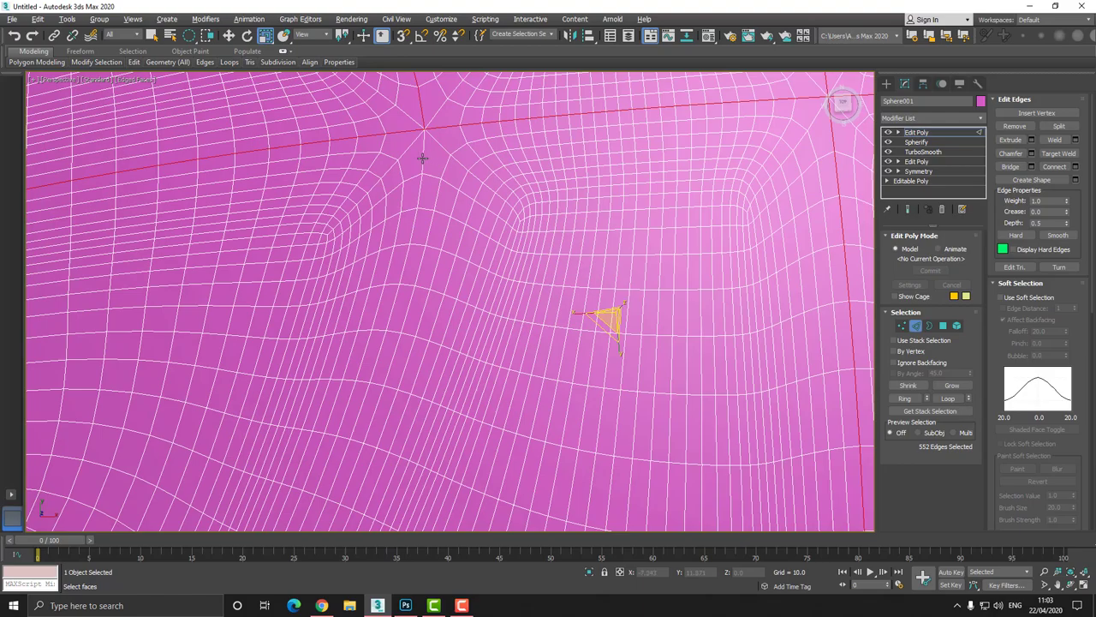
pyautogui.keyDown('ctrl'); pyautogui.doubleClick(423, 157); pyautogui.keyUp('ctrl')
pyautogui.scroll(-8, 434, 163)
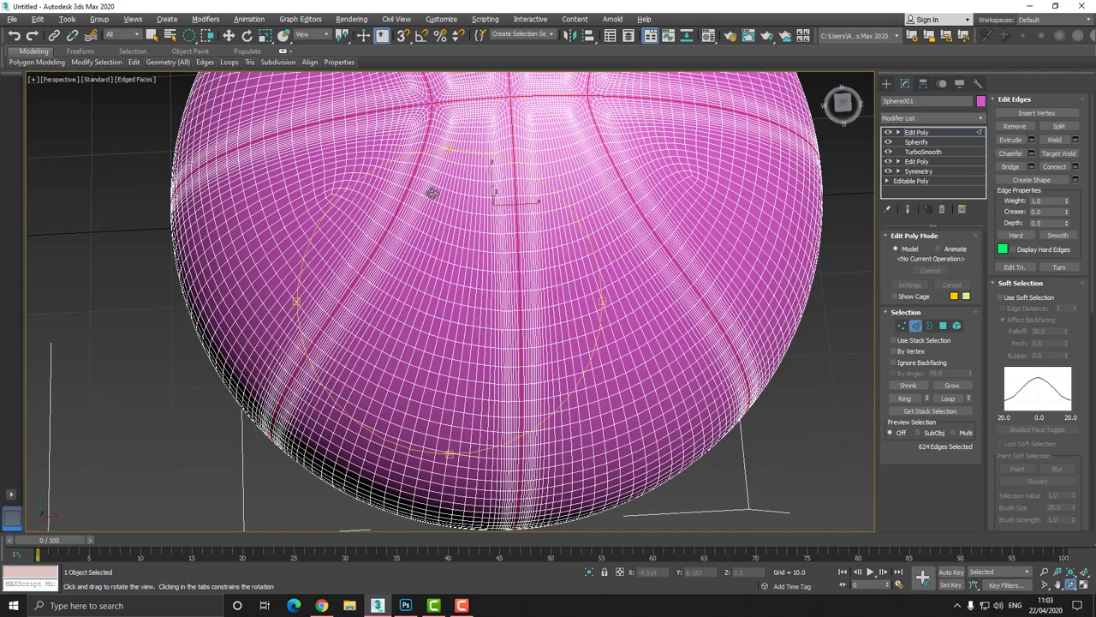
# Step: Add the two missing seam centre segments between the junctions on the opposite side of the ball to the edge selection
pyautogui.keyDown('alt'); pyautogui.moveTo(435, 194); pyautogui.dragTo(295, 71, button='middle'); pyautogui.keyUp('alt')
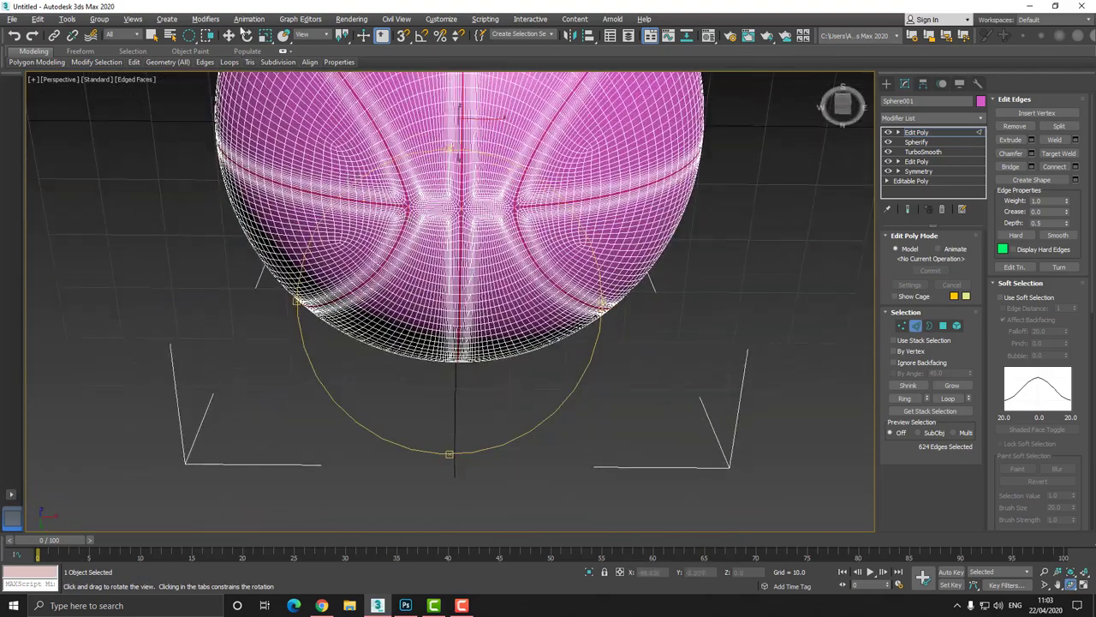
pyautogui.click(229, 35)
pyautogui.scroll(10, 295, 158)
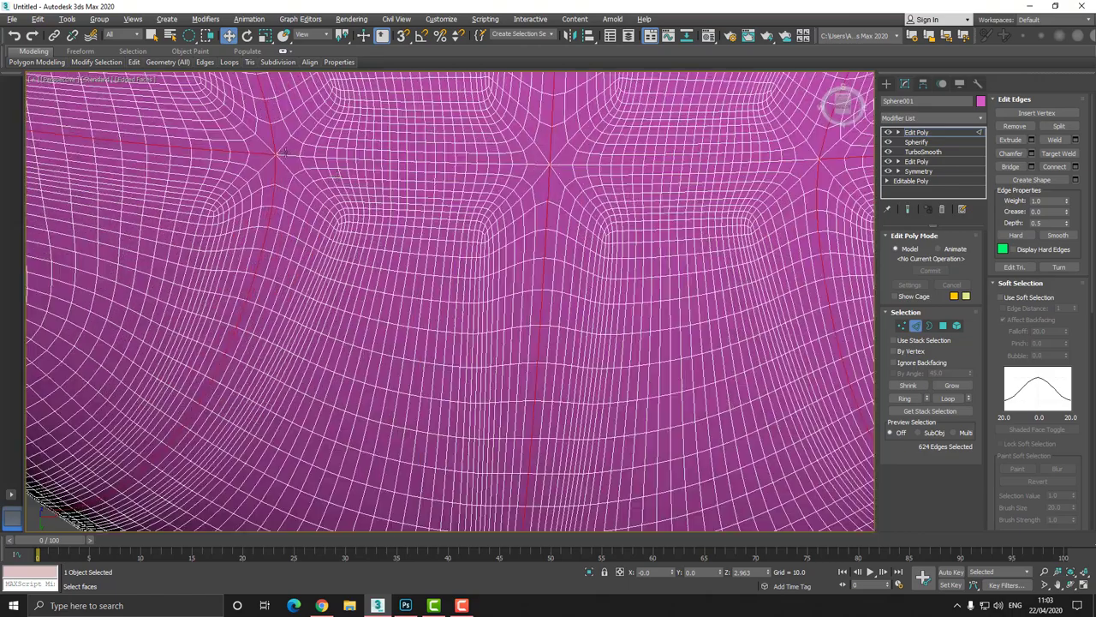
pyautogui.keyDown('ctrl'); pyautogui.doubleClick(287, 155); pyautogui.keyUp('ctrl')
pyautogui.moveTo(538, 177); pyautogui.dragTo(444, 198, button='middle')
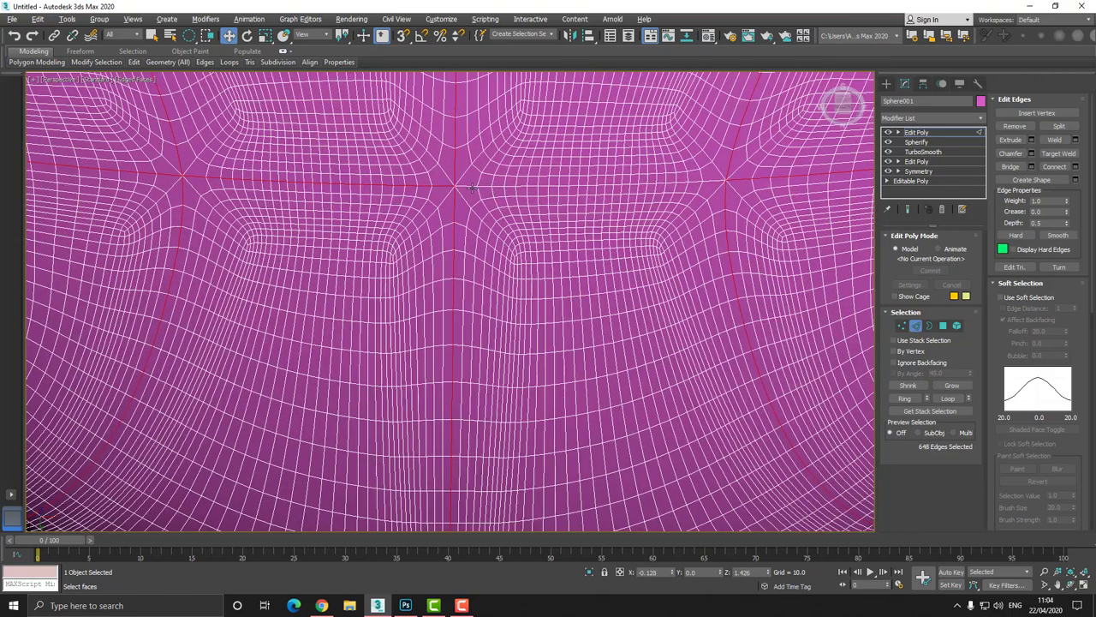
pyautogui.keyDown('ctrl'); pyautogui.doubleClick(471, 187); pyautogui.keyUp('ctrl')
pyautogui.scroll(-10, 494, 210)
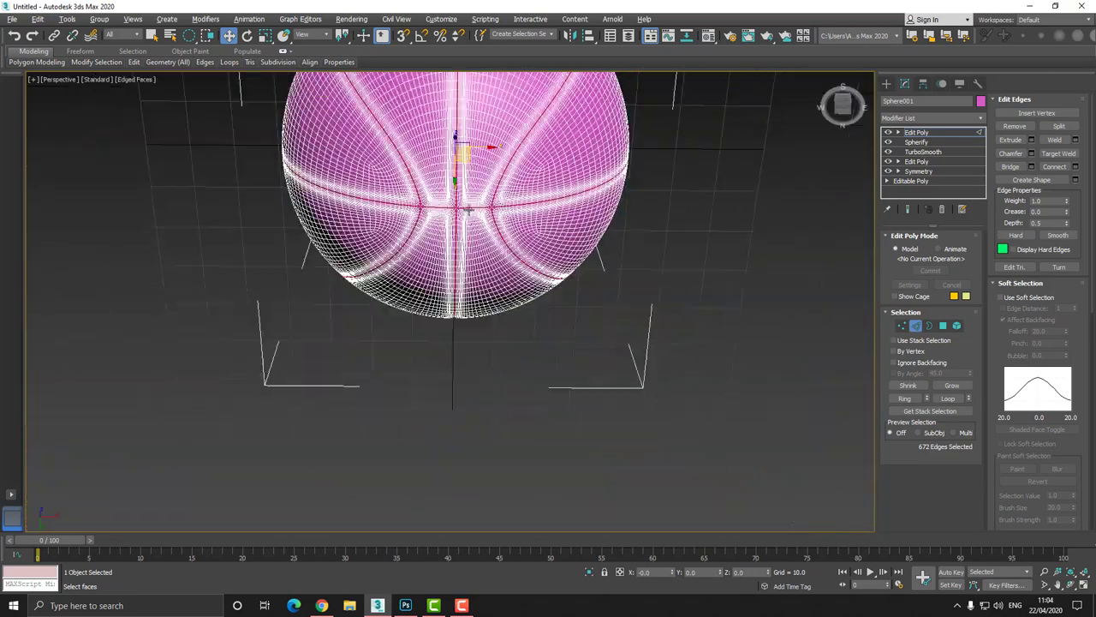
# Step: Convert the selected seam centre edges into a polygon selection along all the seams
pyautogui.moveTo(424, 240)
pyautogui.keyDown('alt'); pyautogui.mouseDown(button='middle')
pyautogui.moveTo(445, 171)
pyautogui.moveTo(436, 252)
pyautogui.moveTo(423, 220)
pyautogui.moveTo(434, 221)
pyautogui.mouseUp(button='middle'); pyautogui.keyUp('alt')
pyautogui.scroll(5, 433, 240)
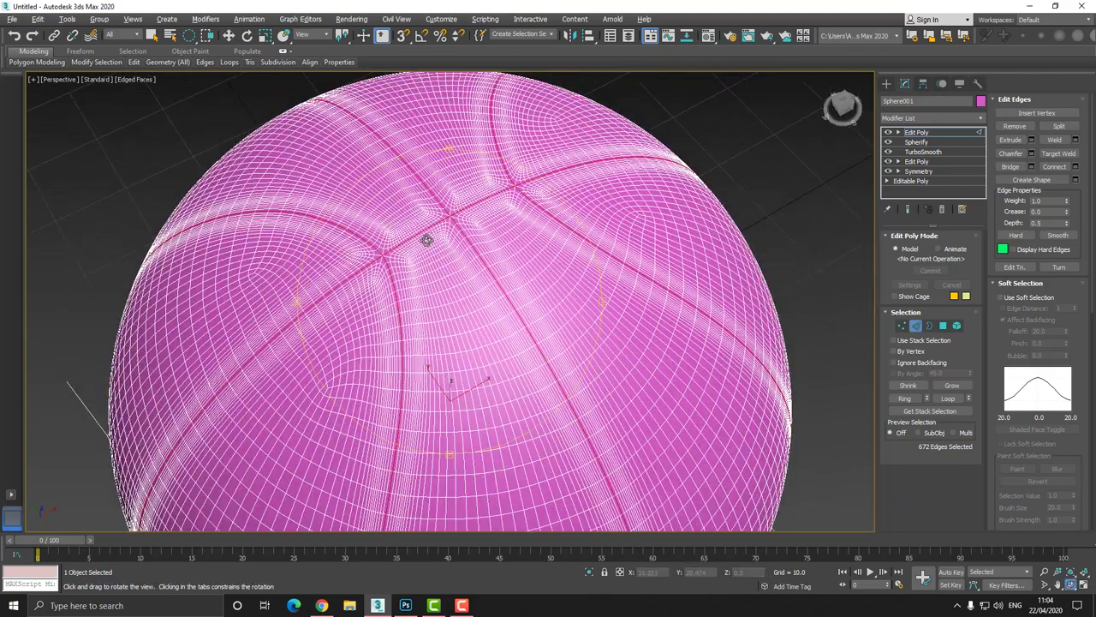
pyautogui.scroll(2, 433, 231)
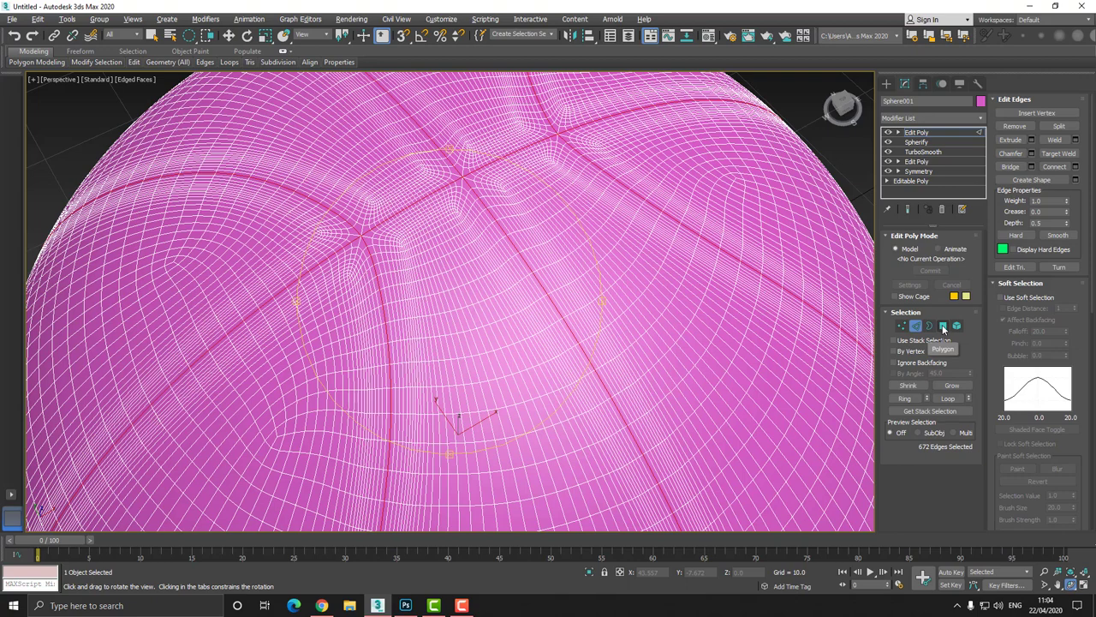
pyautogui.keyDown('ctrl'); pyautogui.click(958, 326); pyautogui.keyUp('ctrl')
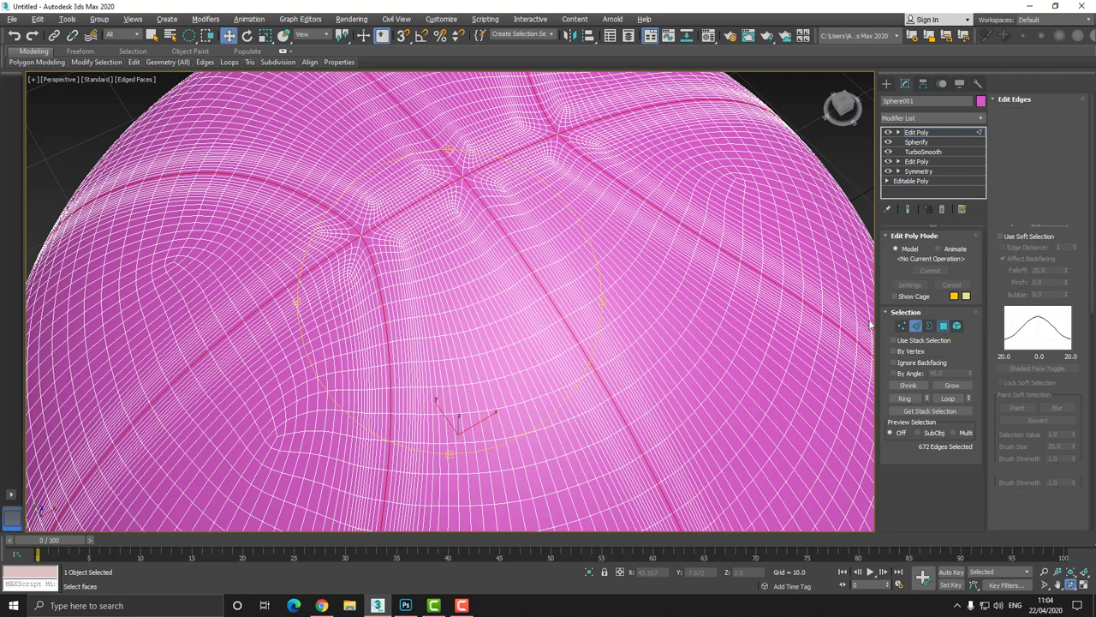
pyautogui.press('w')
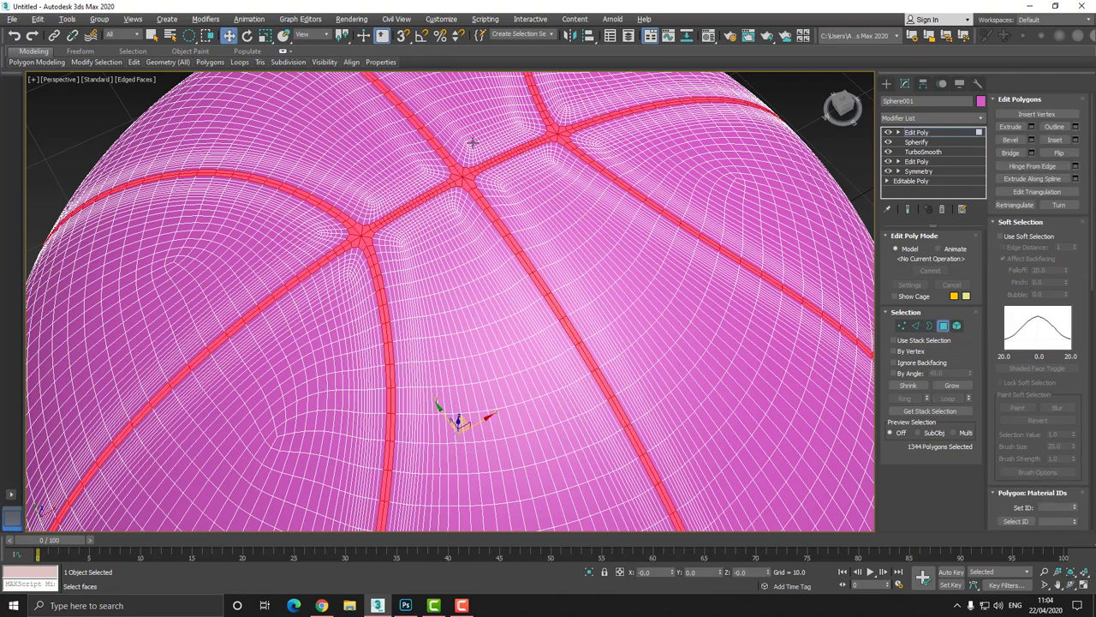
# Step: Grow the seam polygon selection three times to widen the selected bands
pyautogui.moveTo(428, 185); pyautogui.dragTo(471, 193, button='middle')
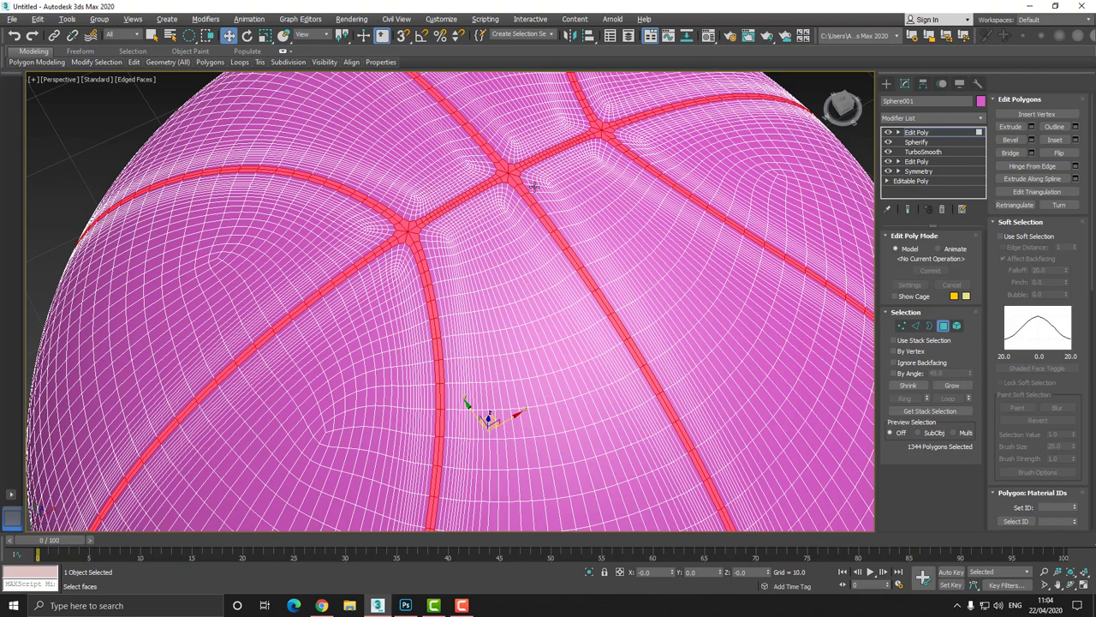
pyautogui.click(908, 387)
pyautogui.hotkey('ctrl', 'z')
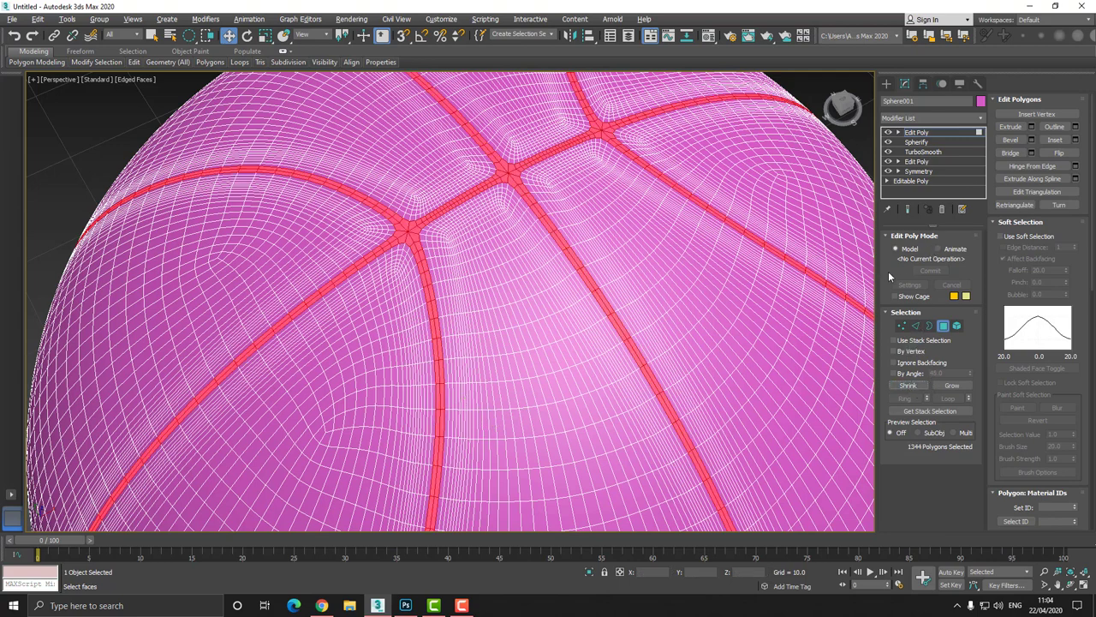
pyautogui.click(942, 387)
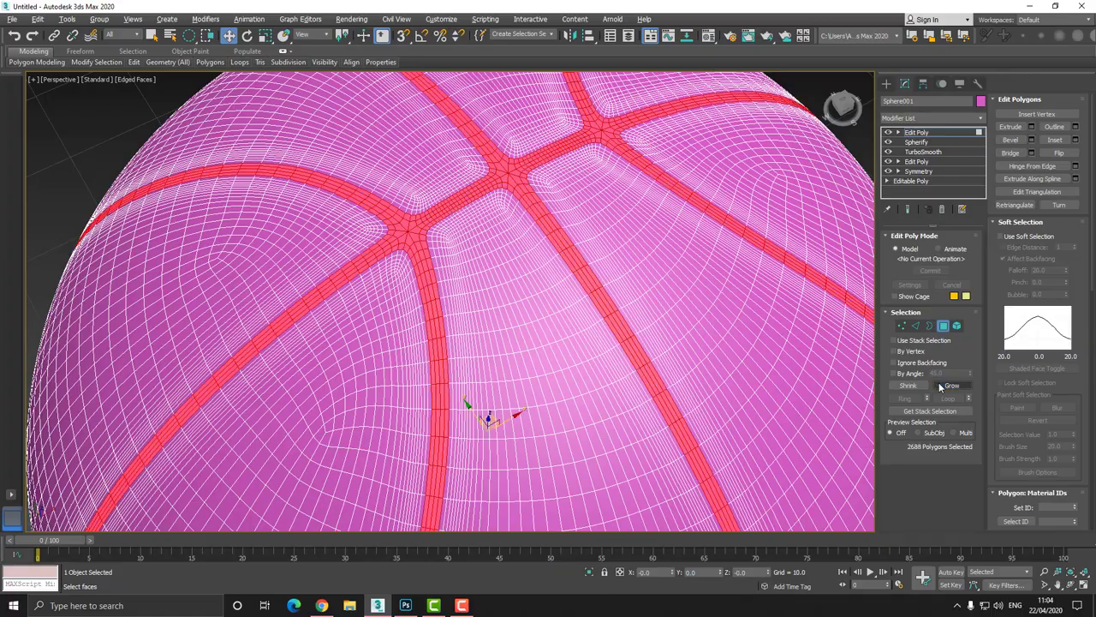
pyautogui.click(943, 386)
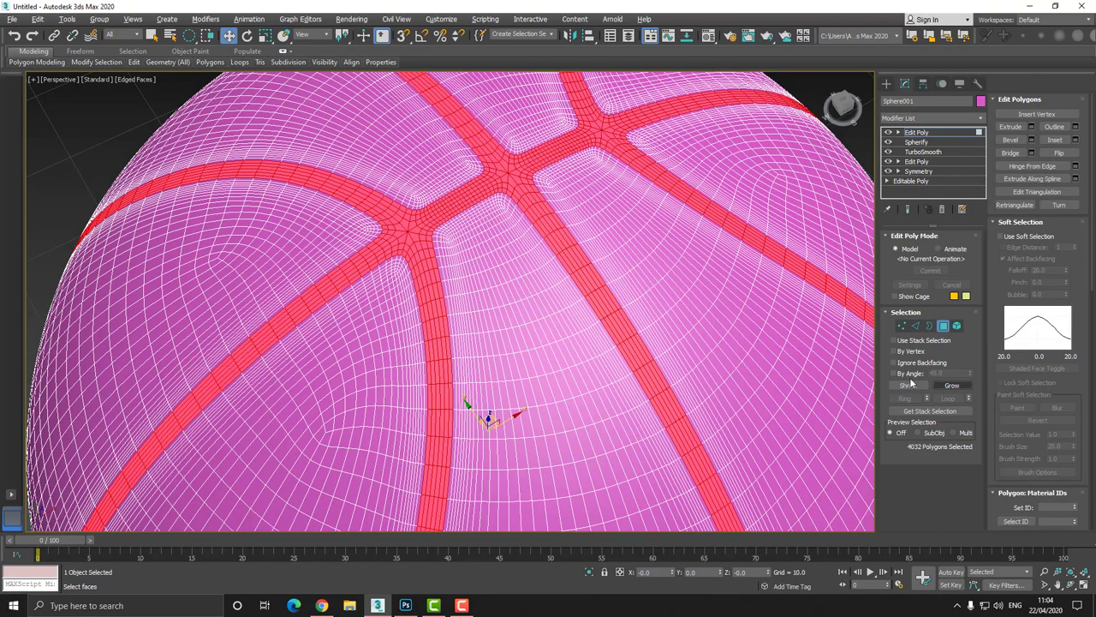
pyautogui.scroll(-6, 502, 247)
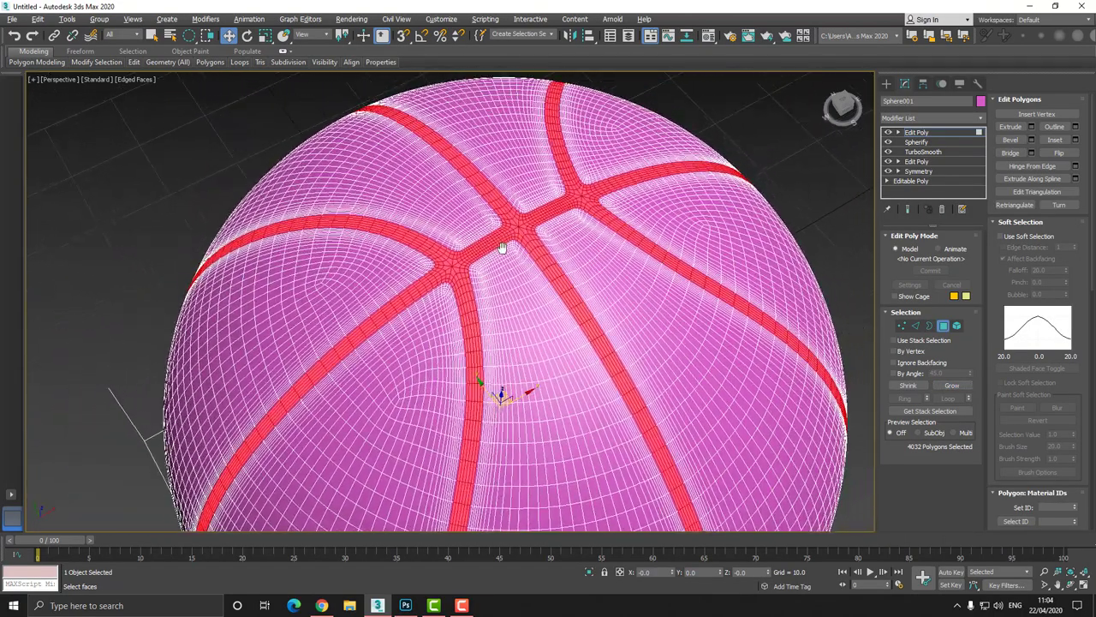
pyautogui.moveTo(502, 247)
pyautogui.mouseDown(button='middle')
pyautogui.moveTo(509, 213)
pyautogui.moveTo(510, 253)
pyautogui.moveTo(513, 240)
pyautogui.mouseUp(button='middle')
pyautogui.scroll(3, 513, 240)
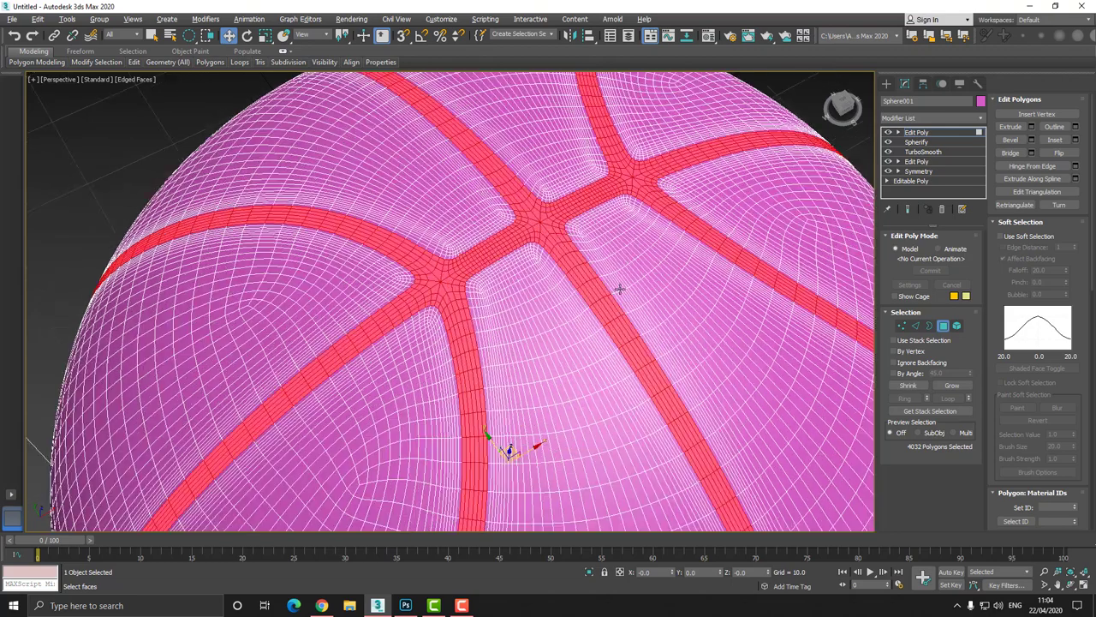
pyautogui.click(947, 386)
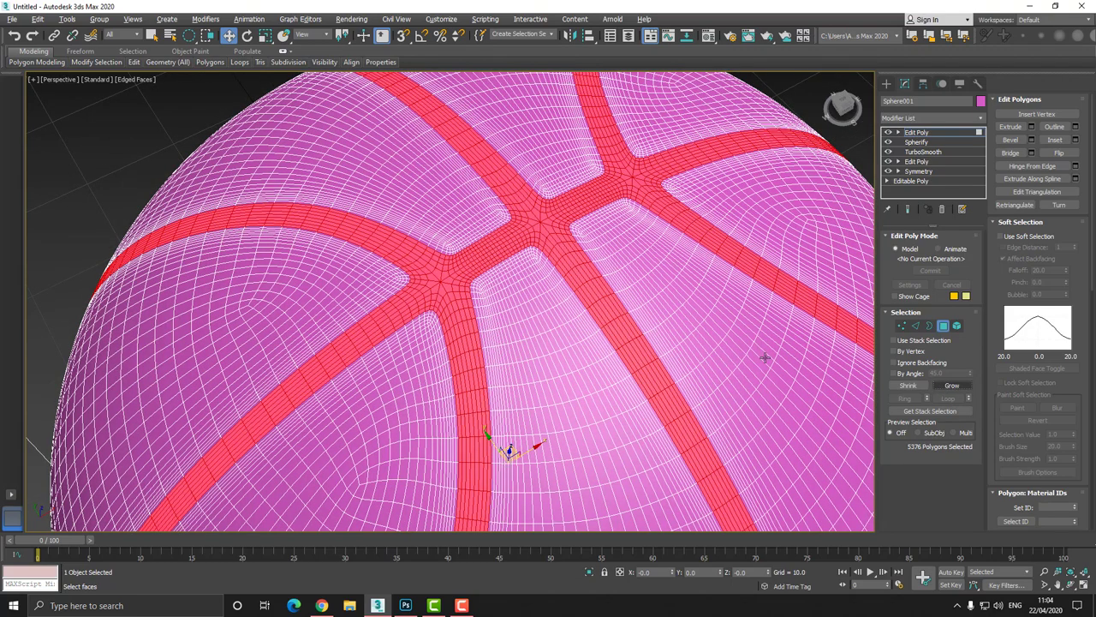
# Step: Compare seam widths by shrinking the polygon selection once and growing it back
pyautogui.scroll(-6, 465, 300)
pyautogui.moveTo(465, 306); pyautogui.dragTo(482, 238, button='middle')
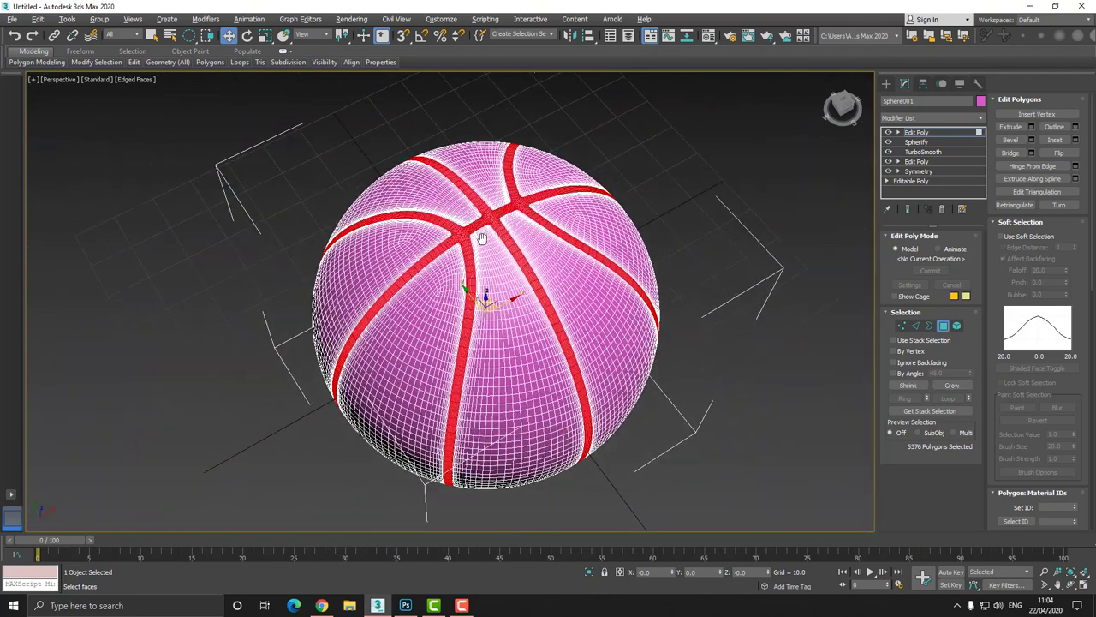
pyautogui.scroll(8, 484, 236)
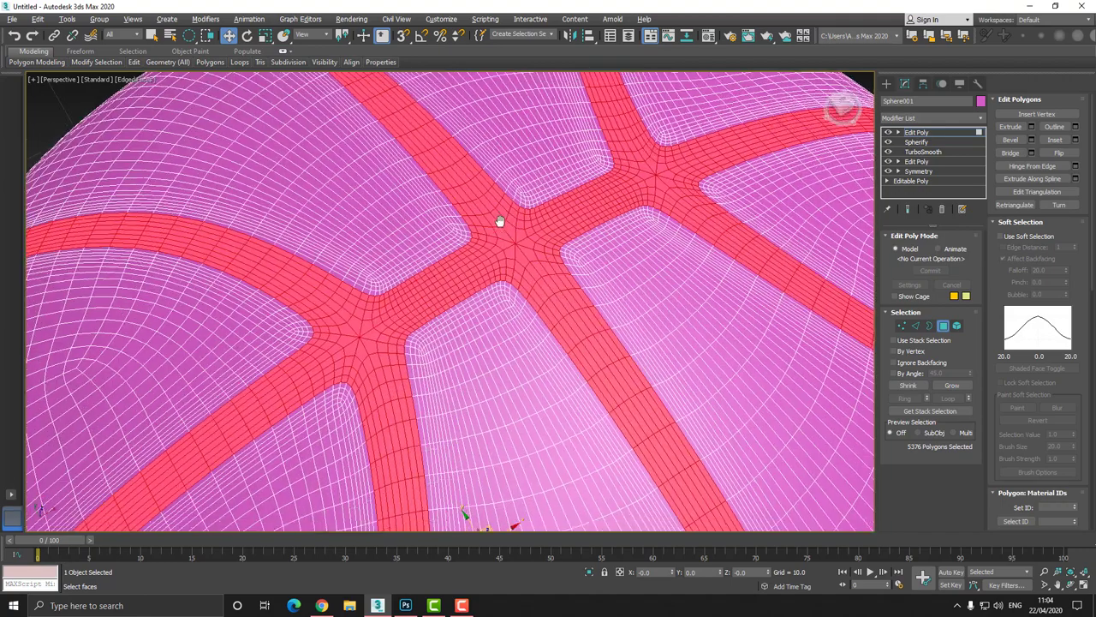
pyautogui.scroll(-2, 500, 221)
pyautogui.click(899, 384)
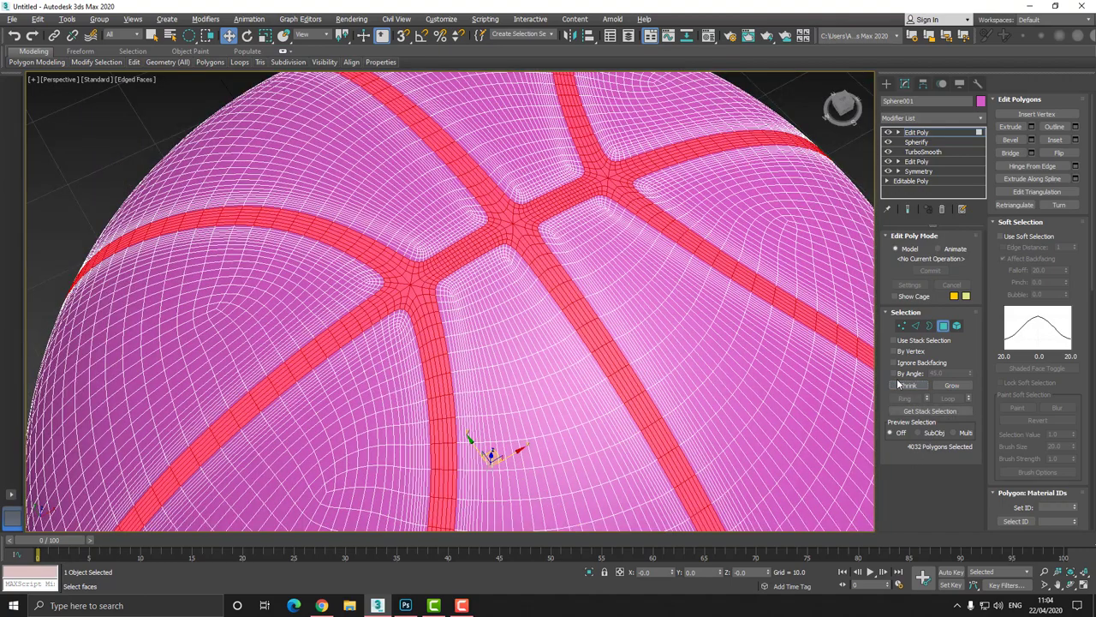
pyautogui.click(950, 385)
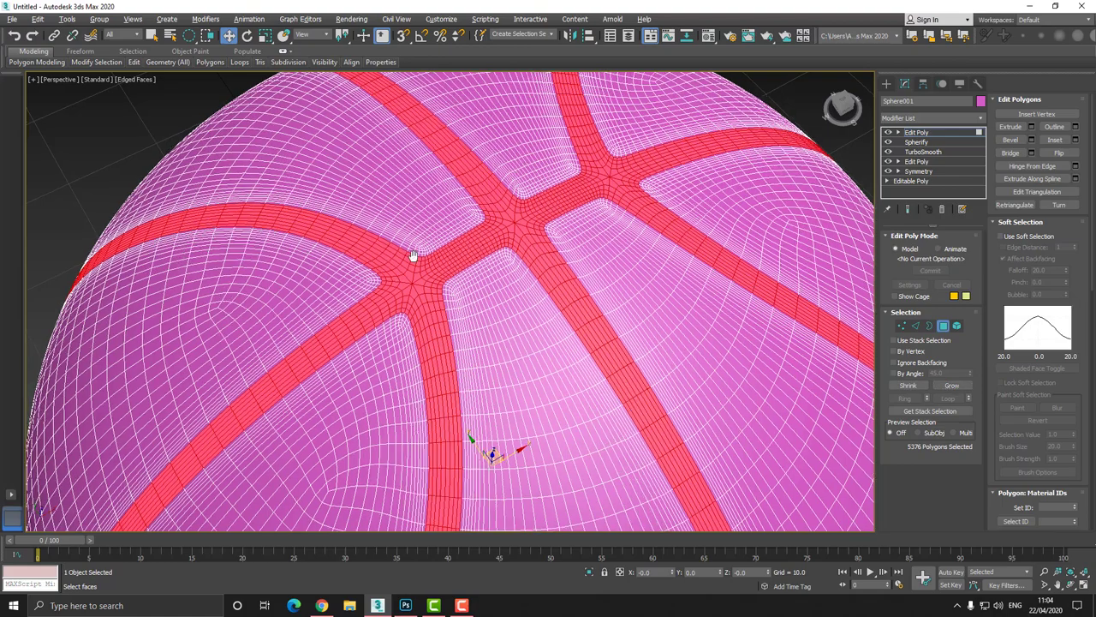
# Step: Bevel the selected seam polygons inward with a height of -0.223 and an outline of -0.223
pyautogui.scroll(-3, 498, 216)
pyautogui.scroll(6, 499, 216)
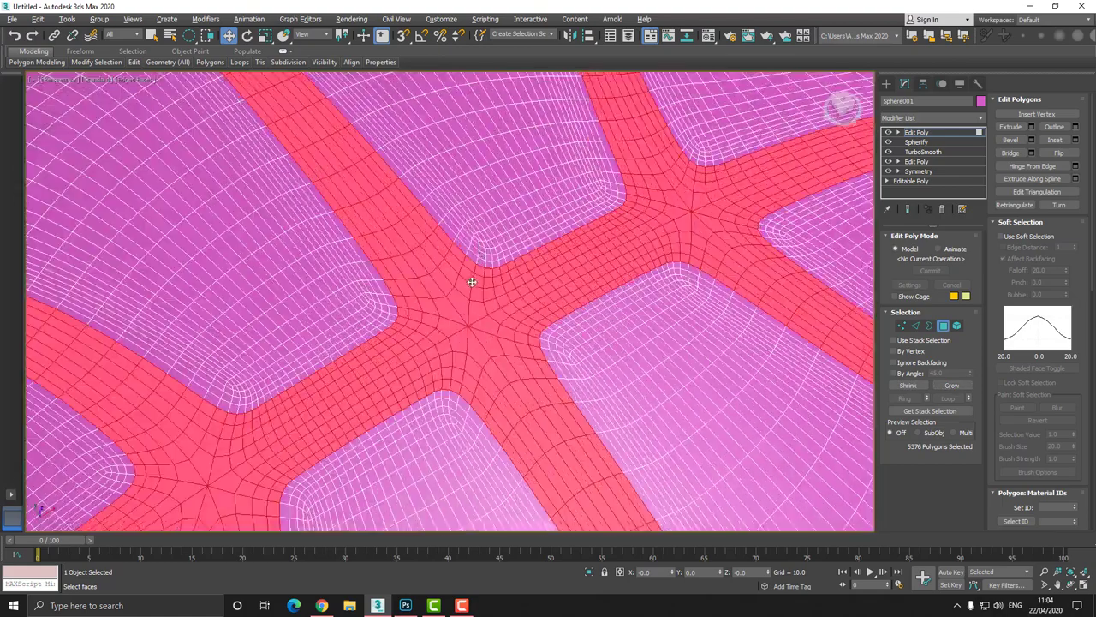
pyautogui.rightClick(440, 209)
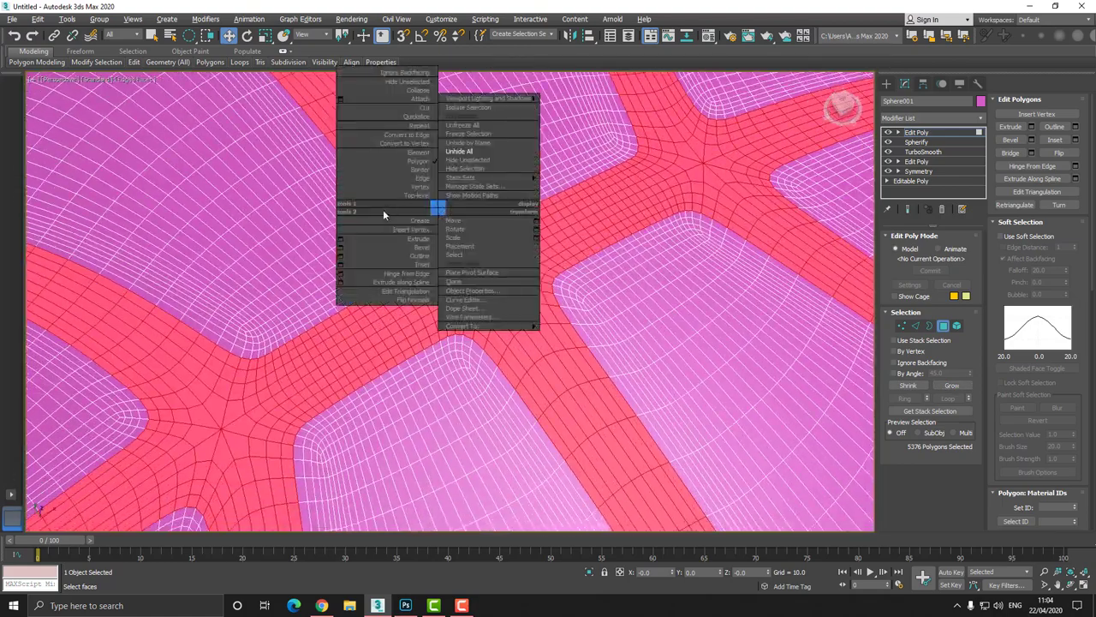
pyautogui.click(339, 248)
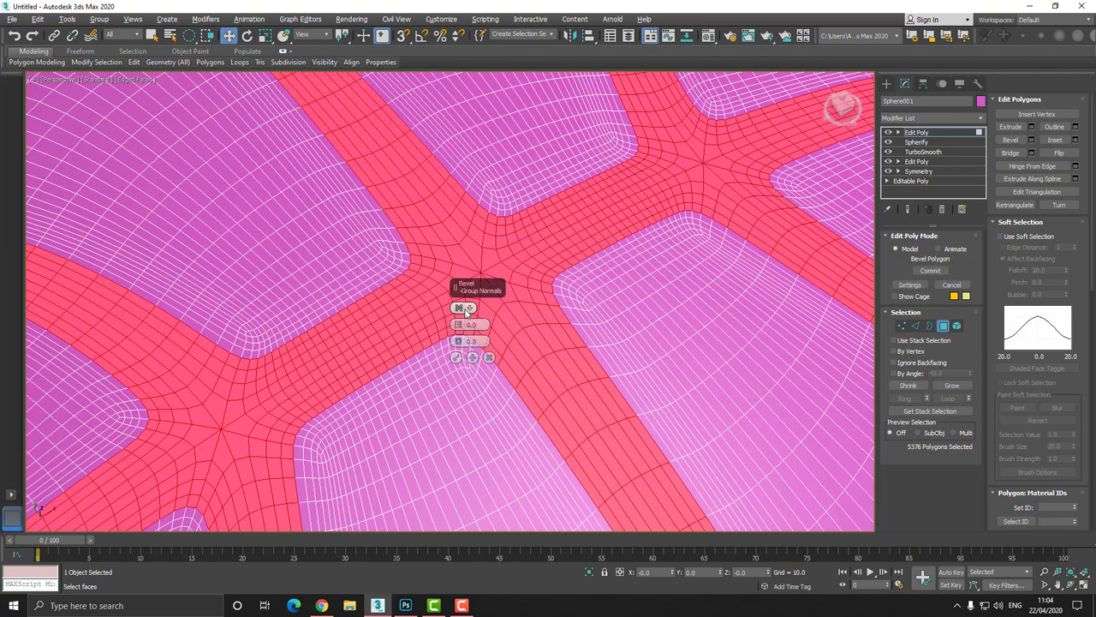
pyautogui.click(467, 310)
pyautogui.click(473, 330)
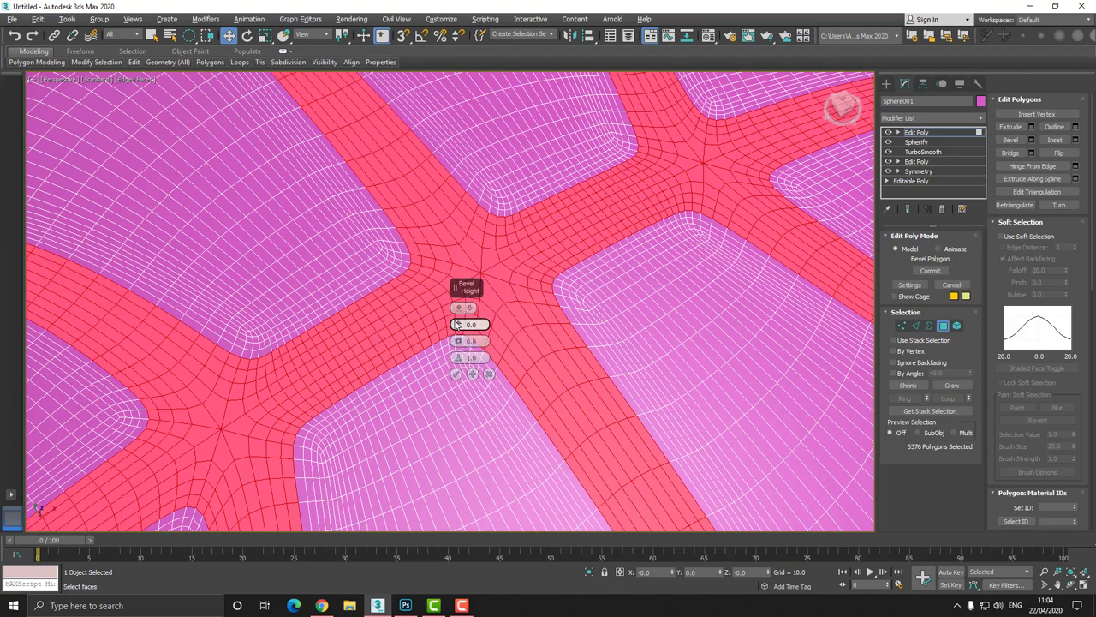
pyautogui.moveTo(456, 328)
pyautogui.mouseDown()
pyautogui.moveTo(456, 319)
pyautogui.moveTo(456, 342)
pyautogui.mouseUp()
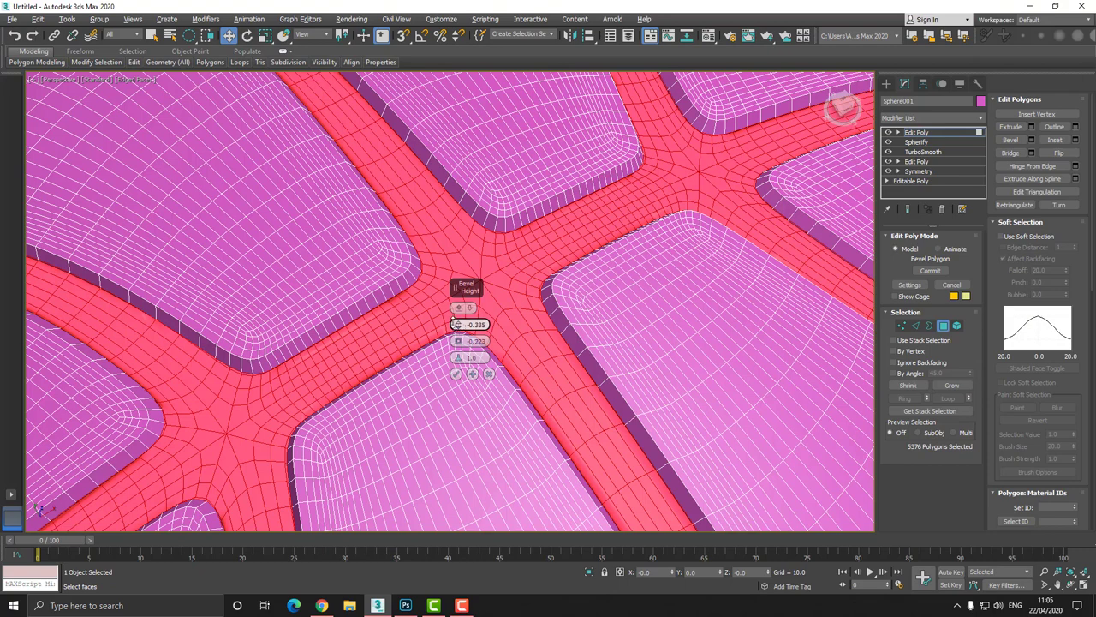
pyautogui.moveTo(456, 325); pyautogui.dragTo(457, 324)
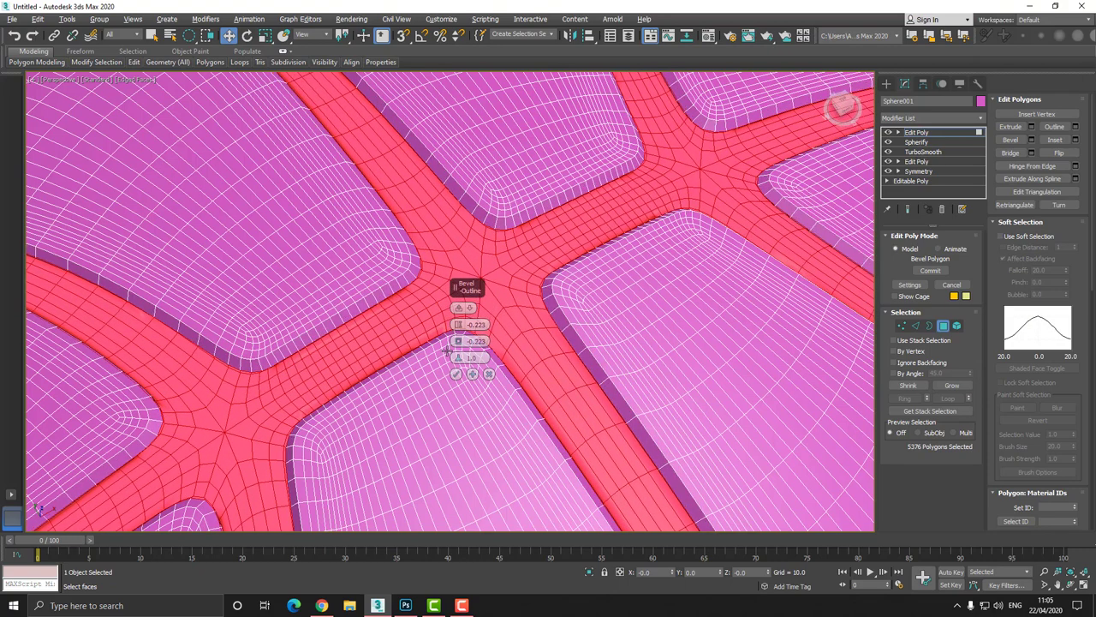
pyautogui.click(456, 374)
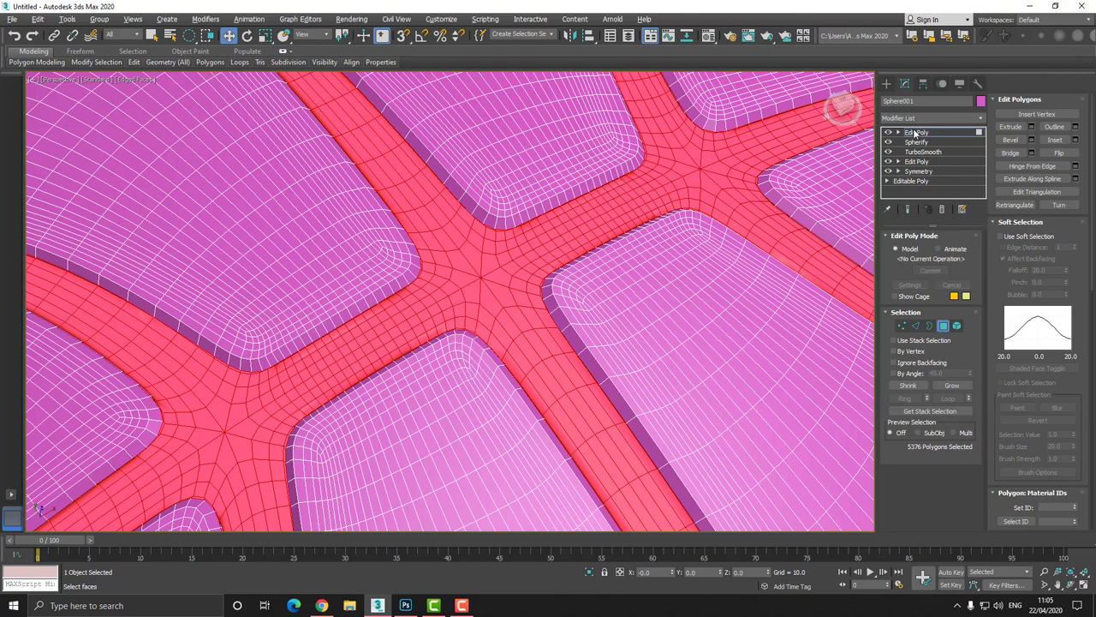
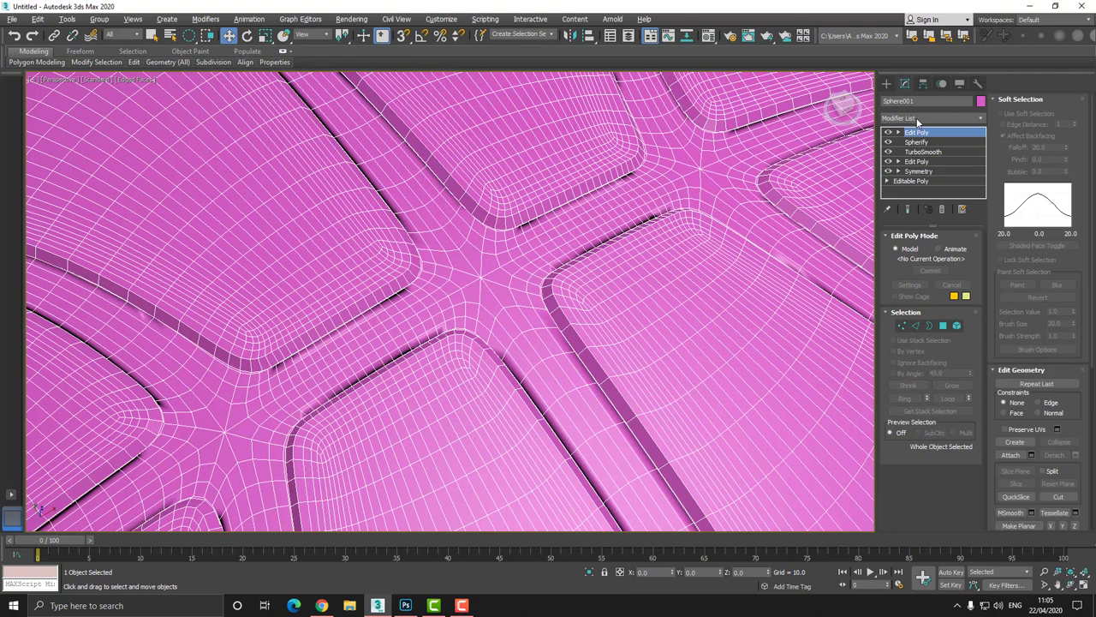
# Step: Add a TurboSmooth modifier above the bevelled Edit Poly and view the ball shaded without edged faces
pyautogui.press('4')
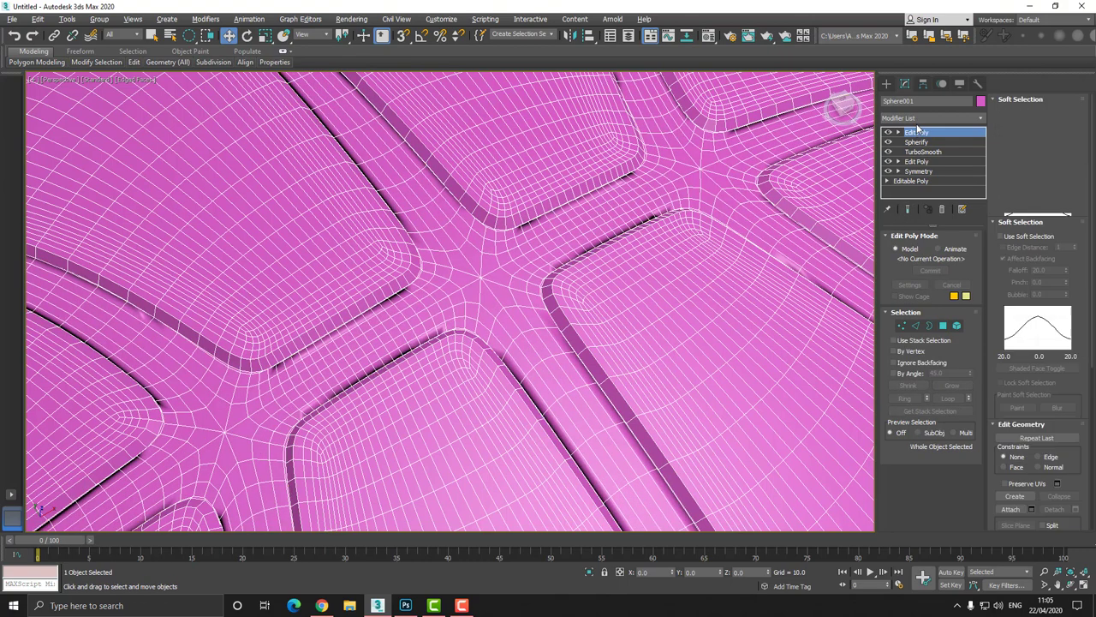
pyautogui.click(915, 132)
pyautogui.click(915, 115)
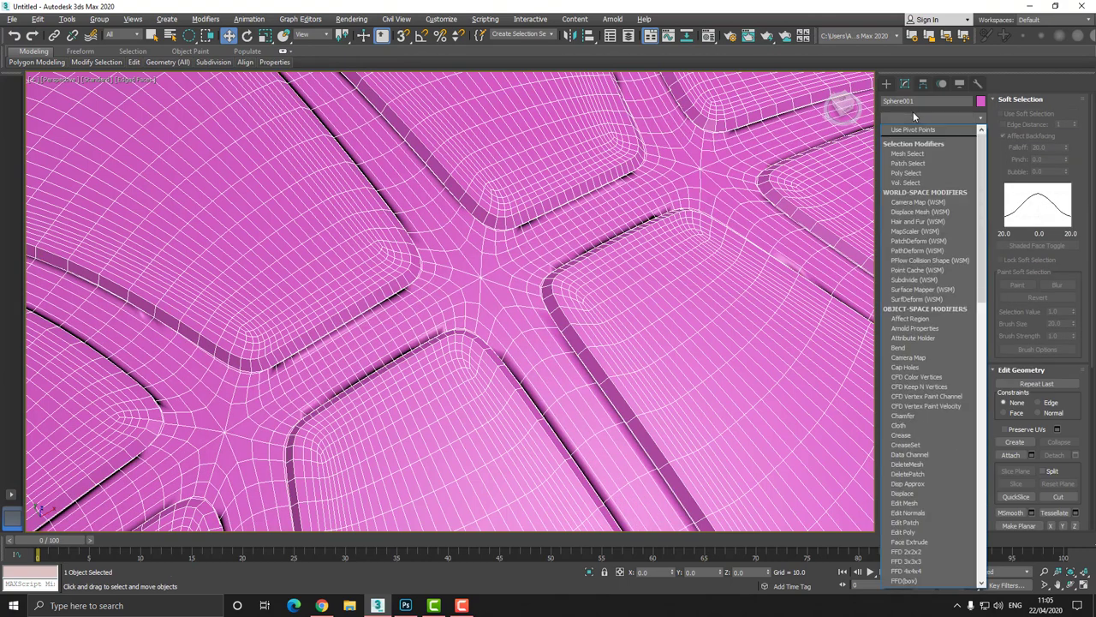
pyautogui.write('turbo')
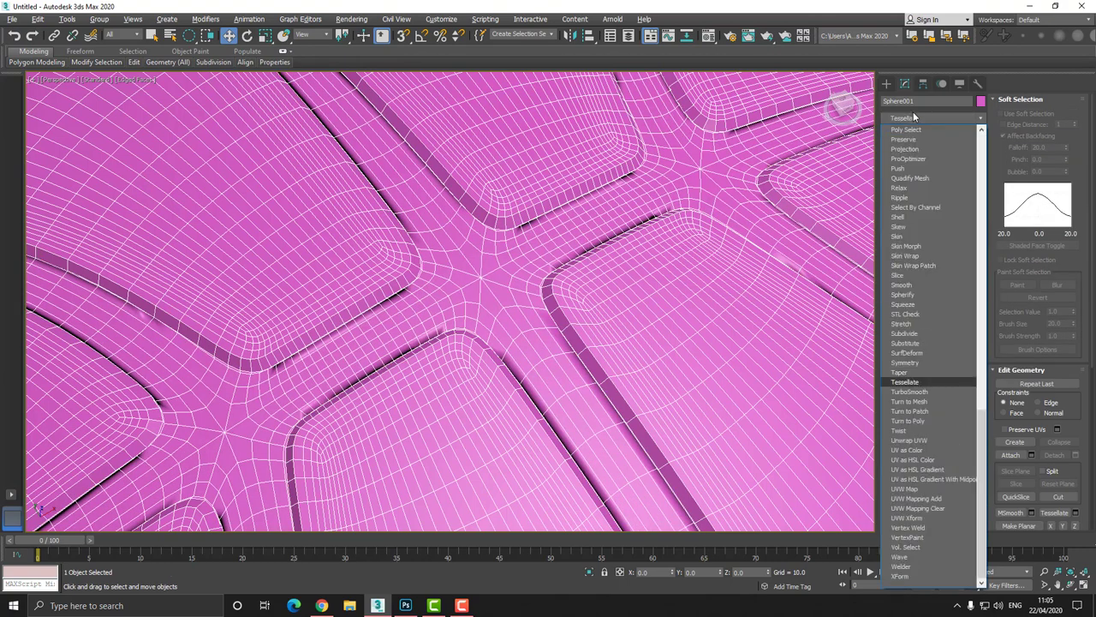
pyautogui.press('Return')
pyautogui.press('F4')
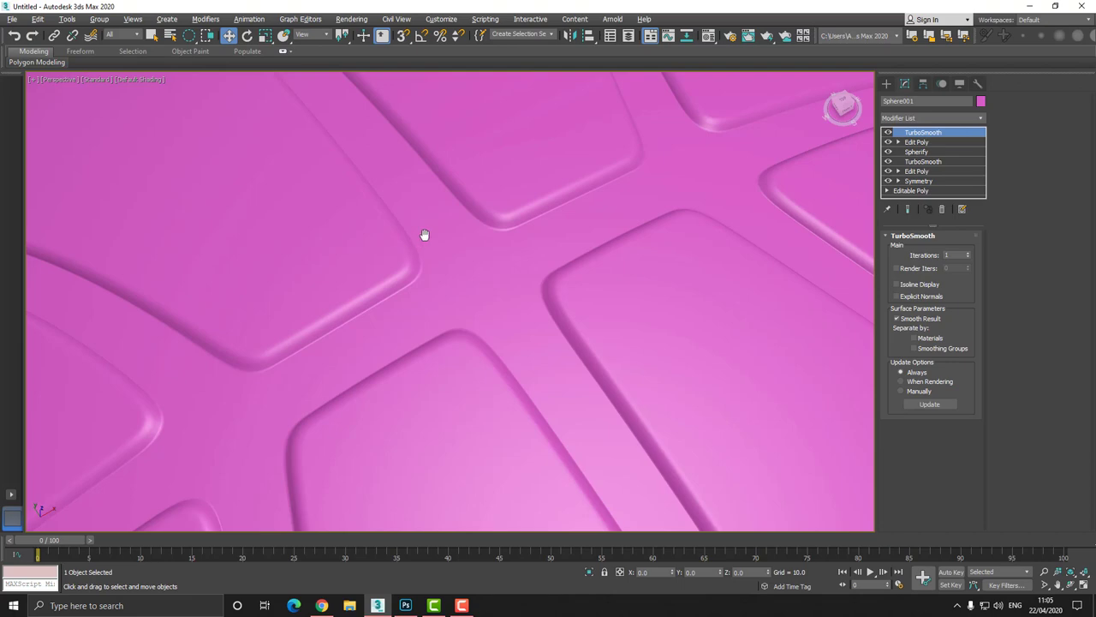
pyautogui.scroll(-5, 440, 220)
pyautogui.scroll(-5, 394, 238)
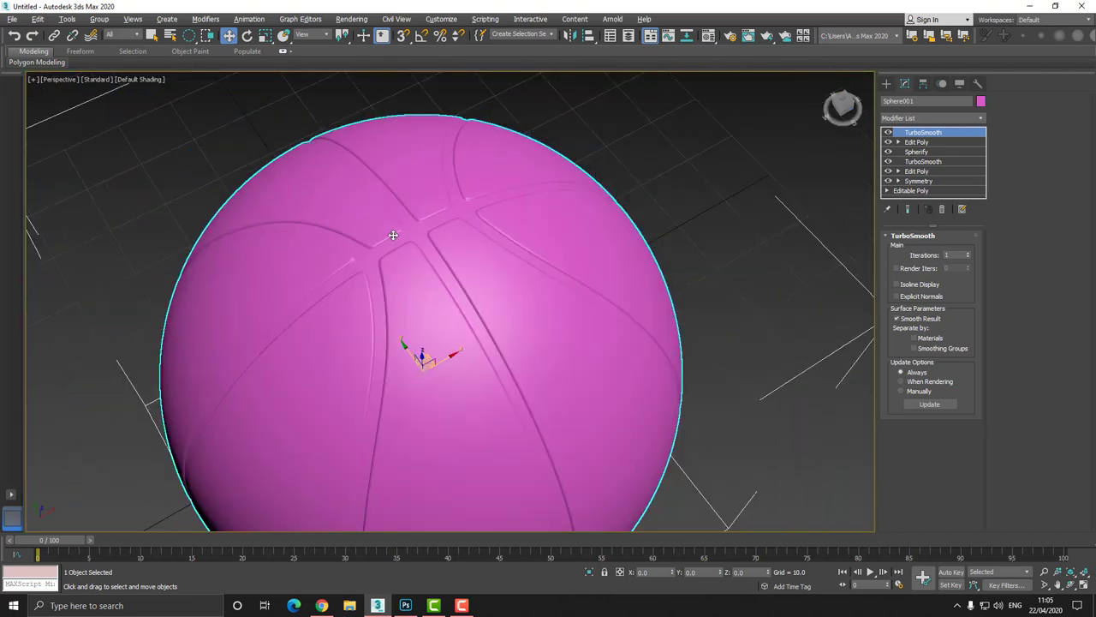
pyautogui.keyDown('alt'); pyautogui.moveTo(411, 281); pyautogui.dragTo(443, 203, button='middle'); pyautogui.keyUp('alt')
pyautogui.scroll(5, 409, 237)
pyautogui.scroll(3, 445, 245)
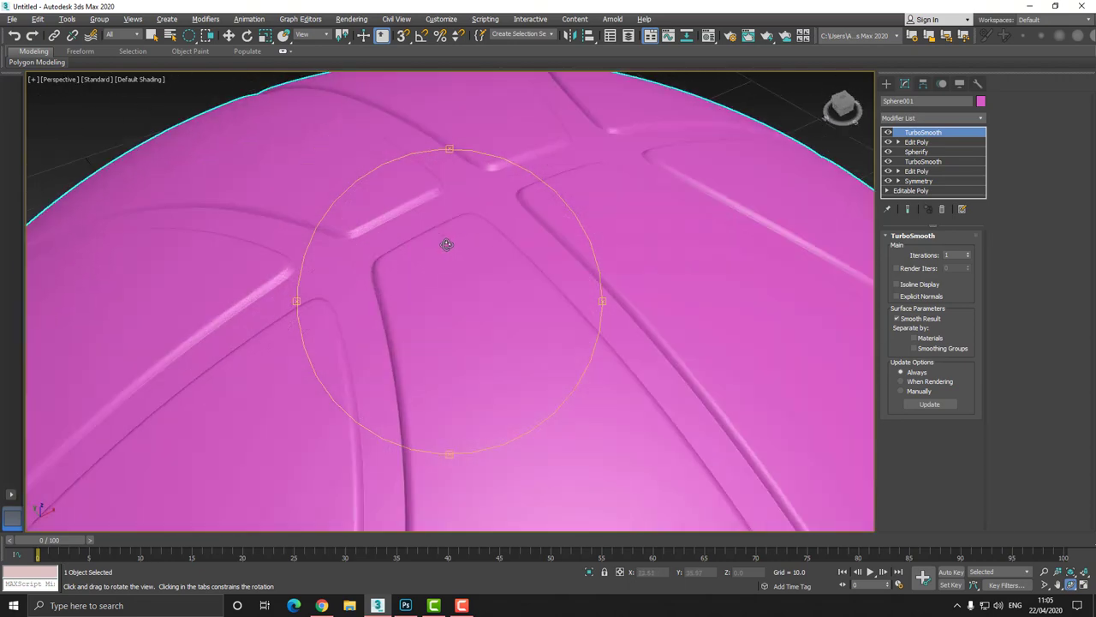
# Step: Return to the seam polygon selection in the upper Edit Poly modifier and assign it material ID 1
pyautogui.click(230, 36)
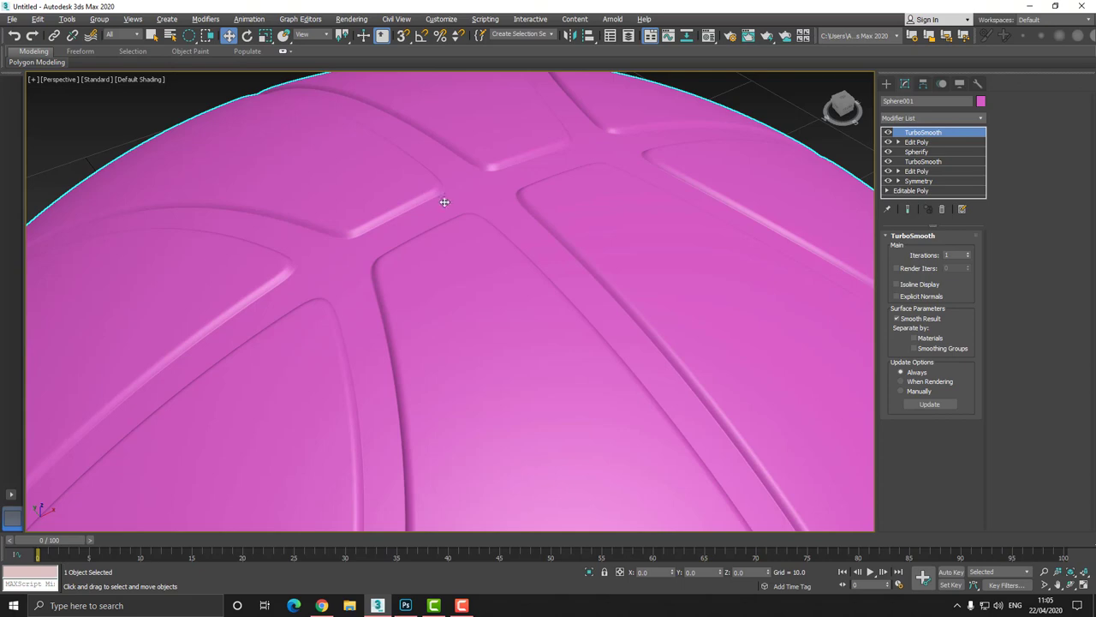
pyautogui.click(934, 142)
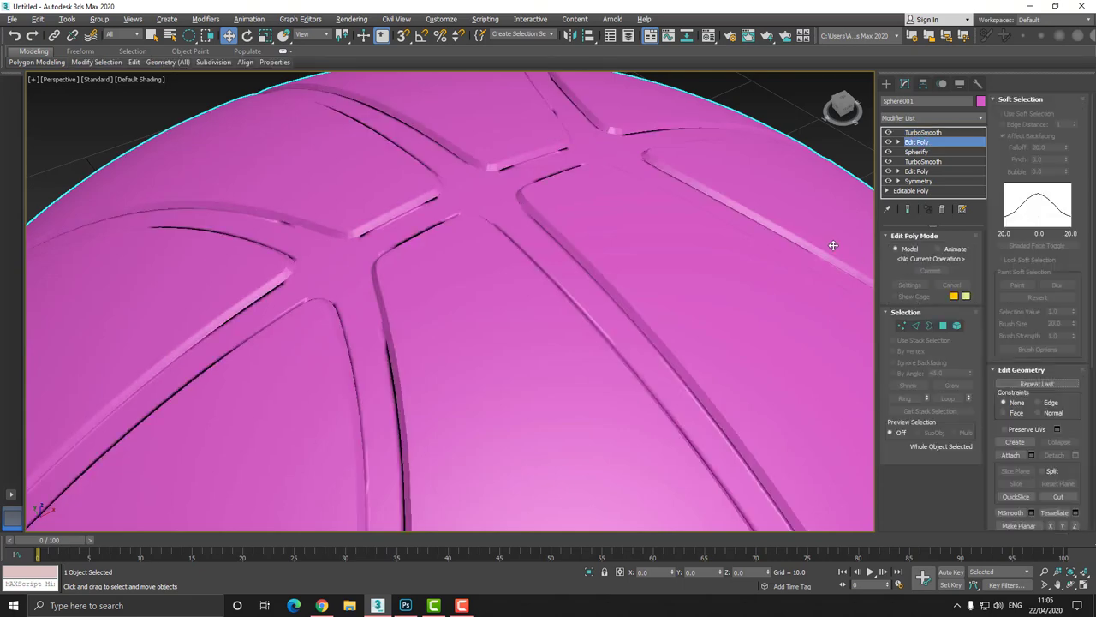
pyautogui.moveTo(460, 220); pyautogui.dragTo(553, 215, button='middle')
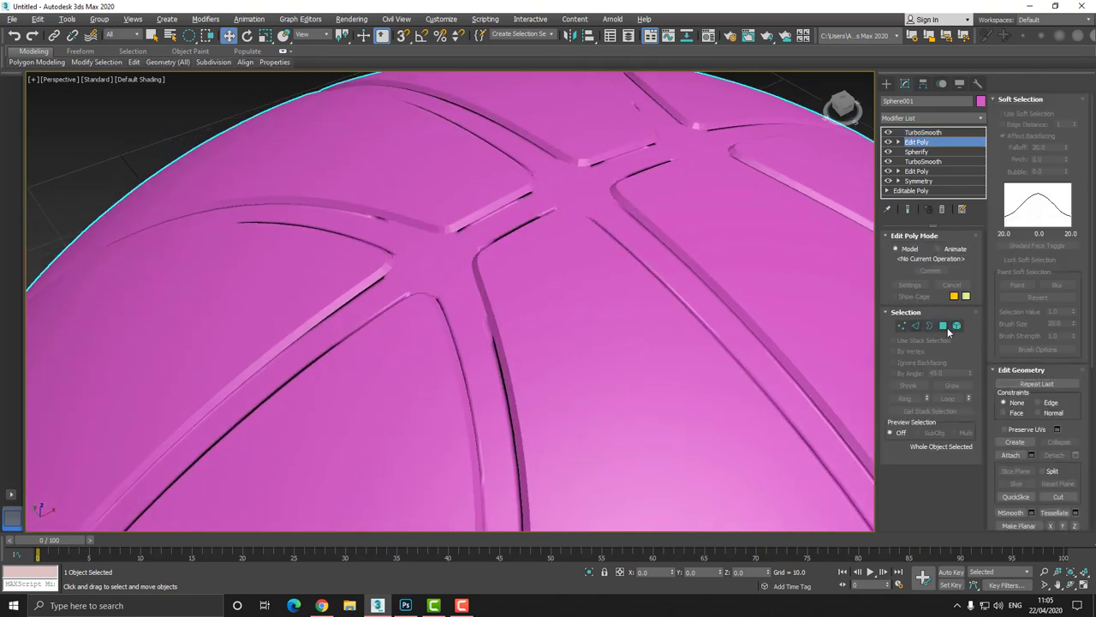
pyautogui.click(943, 325)
pyautogui.scroll(6, 497, 221)
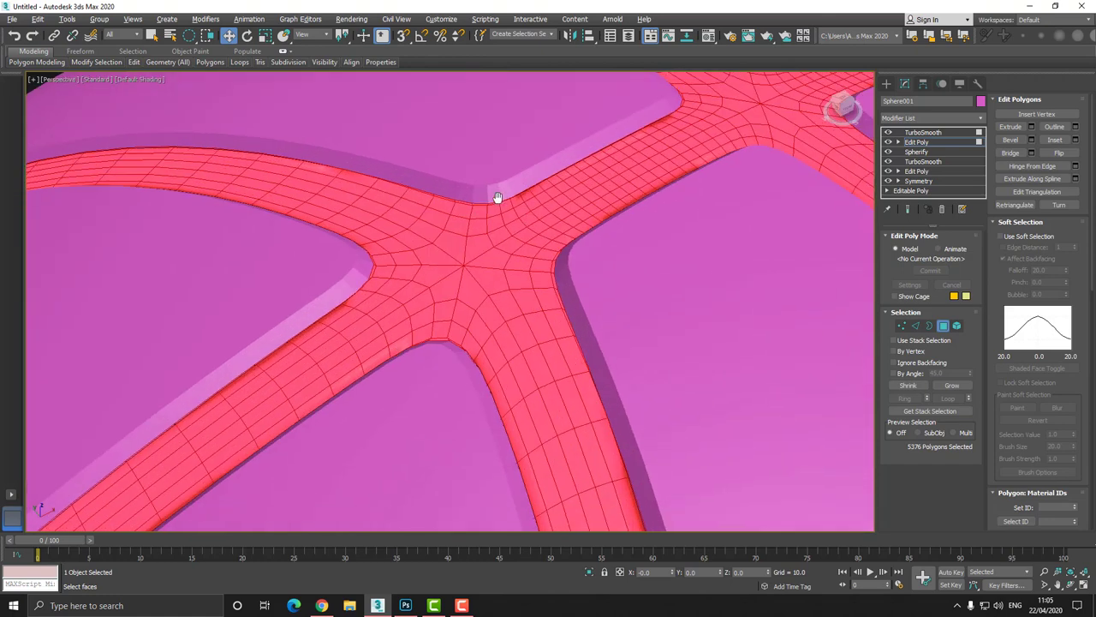
pyautogui.scroll(-2, 497, 197)
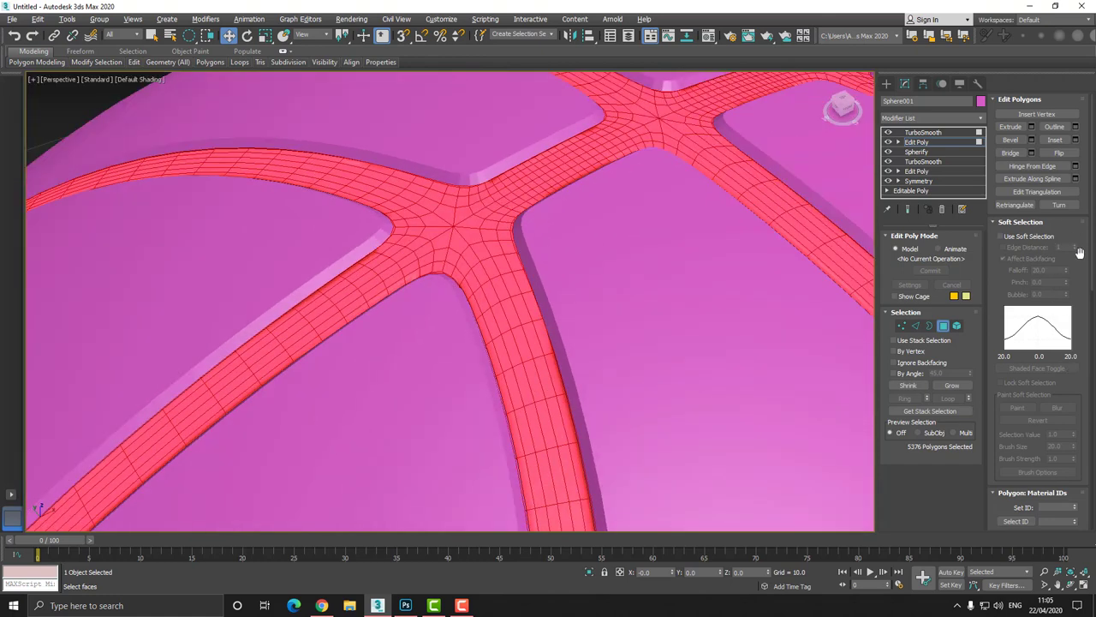
pyautogui.scroll(-5, 1070, 257)
pyautogui.click(1047, 275)
pyautogui.write('1')
pyautogui.press('Return')
# Step: Invert the polygon selection to the panels between the seams, assign them material ID 2, and return to the top TurboSmooth
pyautogui.moveTo(626, 262); pyautogui.dragTo(573, 241, button='middle')
pyautogui.hotkey('ctrl', 'i')
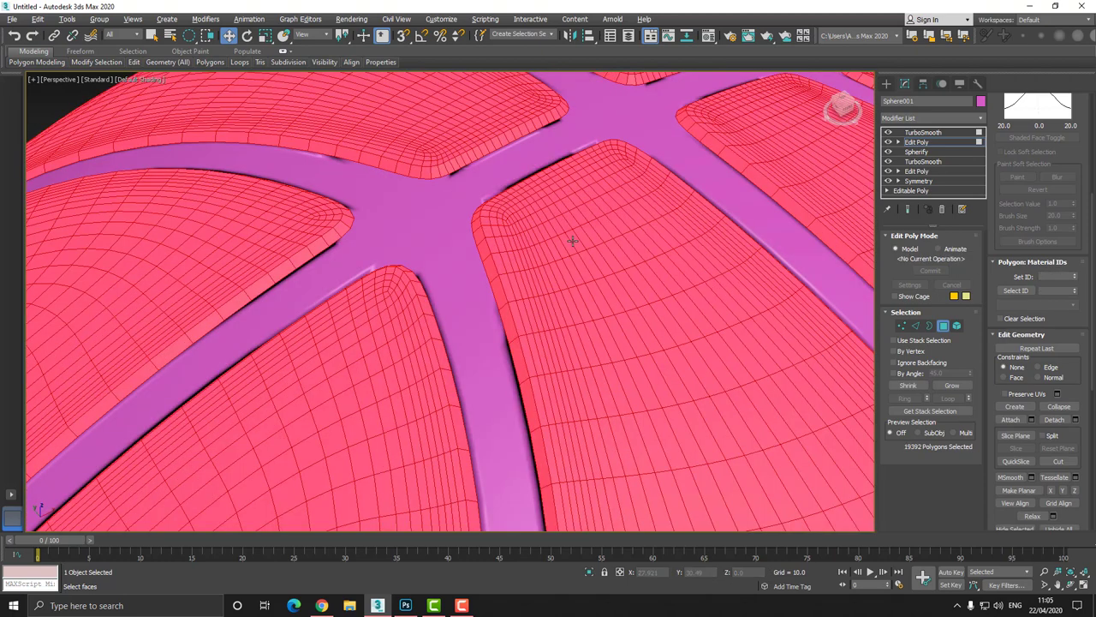
pyautogui.click(1054, 276)
pyautogui.write('2')
pyautogui.click(923, 133)
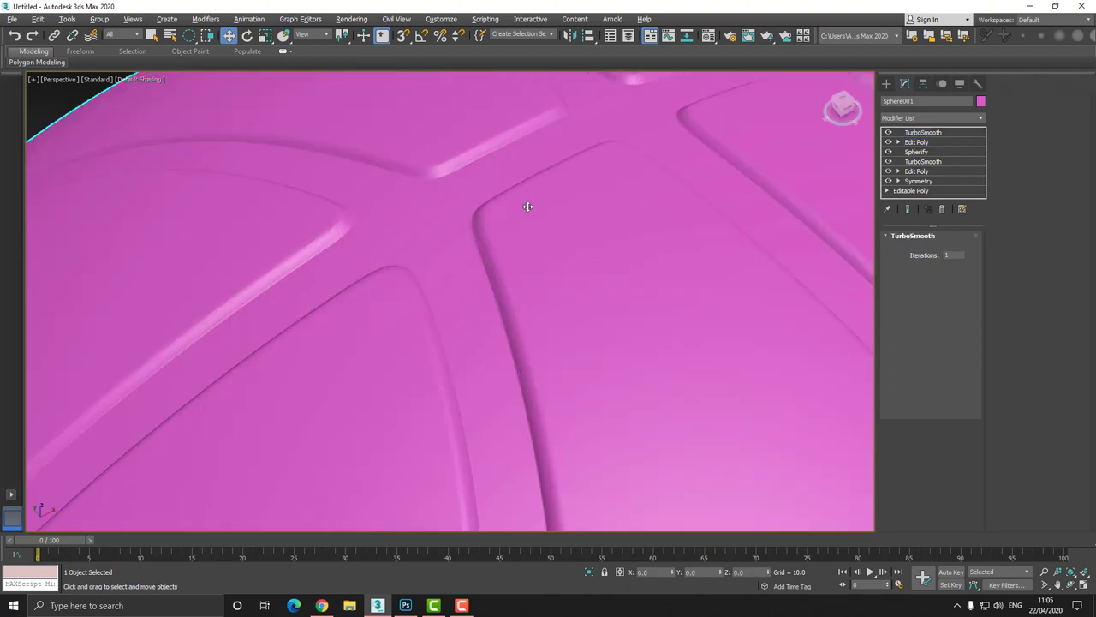
pyautogui.scroll(-3, 518, 206)
pyautogui.scroll(-6, 518, 184)
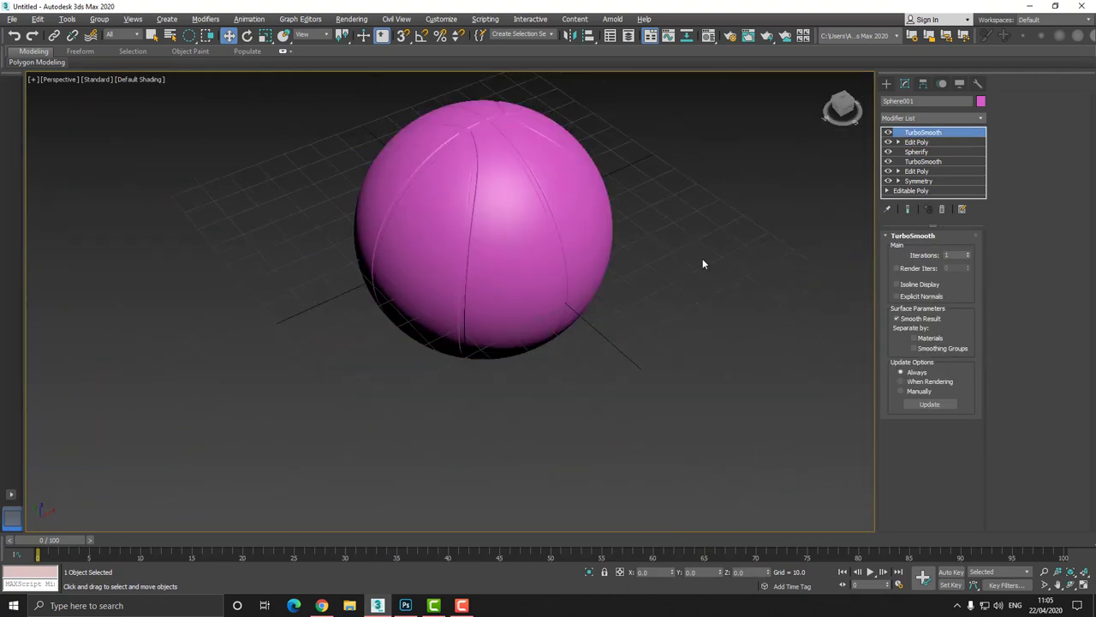
# Step: Deselect the ball and open the compact Material Editor beside it
pyautogui.click(702, 258)
pyautogui.moveTo(595, 229); pyautogui.dragTo(590, 243, button='middle')
pyautogui.press('m')
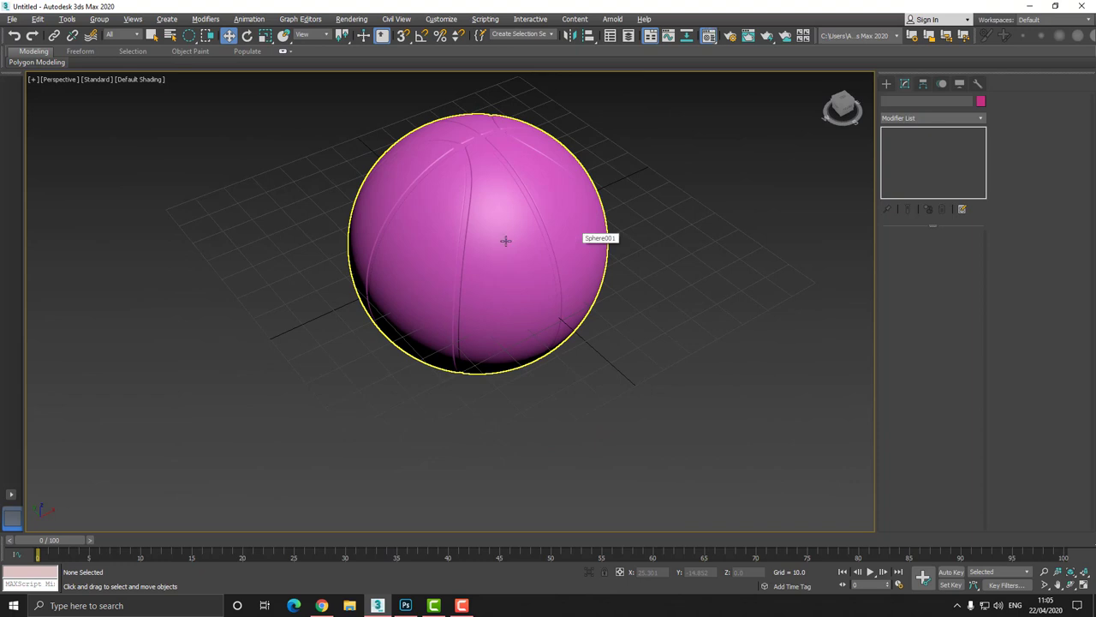
pyautogui.moveTo(482, 225); pyautogui.dragTo(518, 301, button='middle')
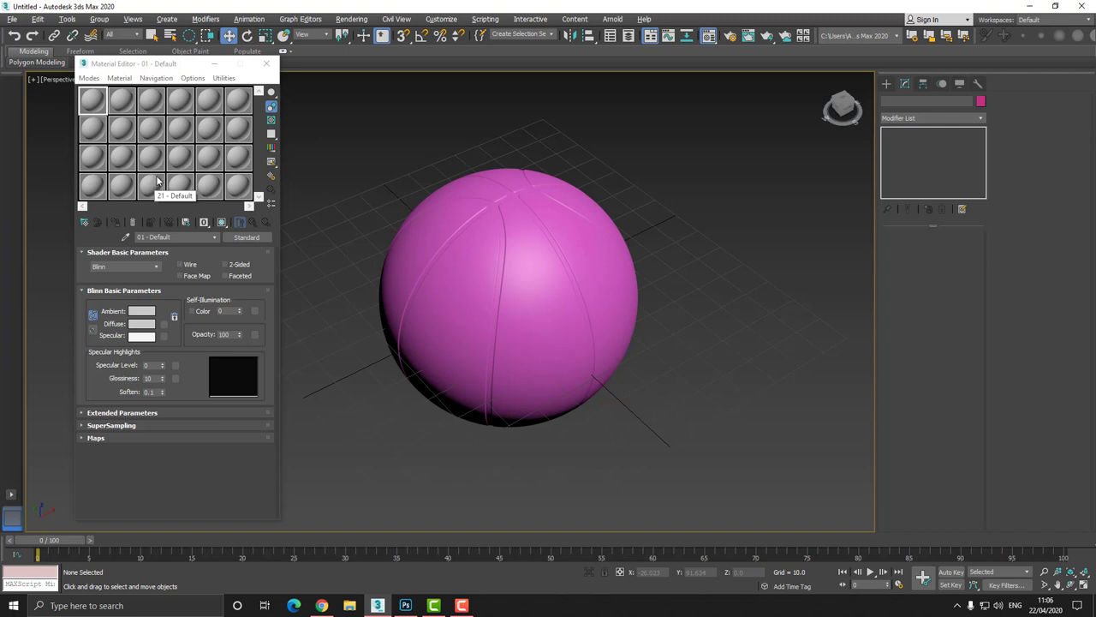
pyautogui.moveTo(146, 68); pyautogui.dragTo(206, 65)
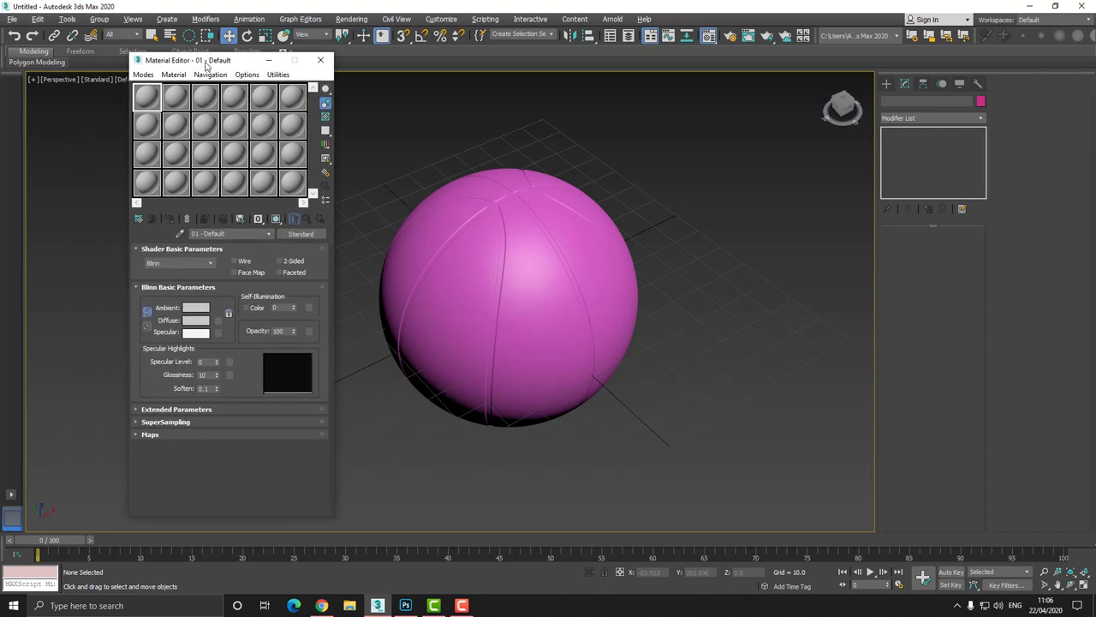
pyautogui.moveTo(708, 35); pyautogui.dragTo(708, 73)
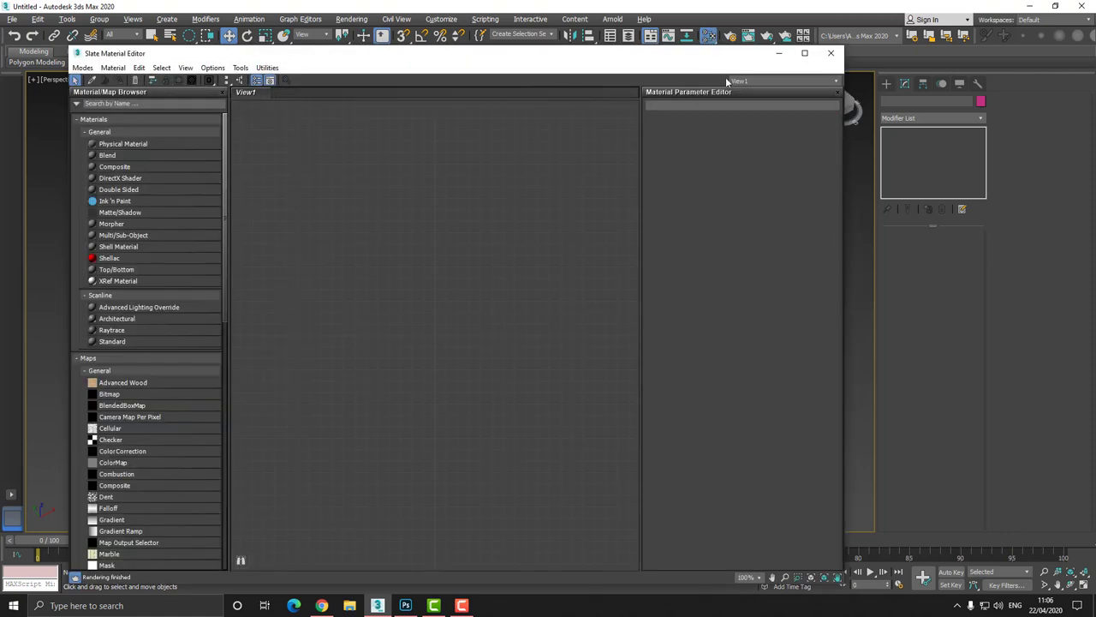
pyautogui.click(830, 55)
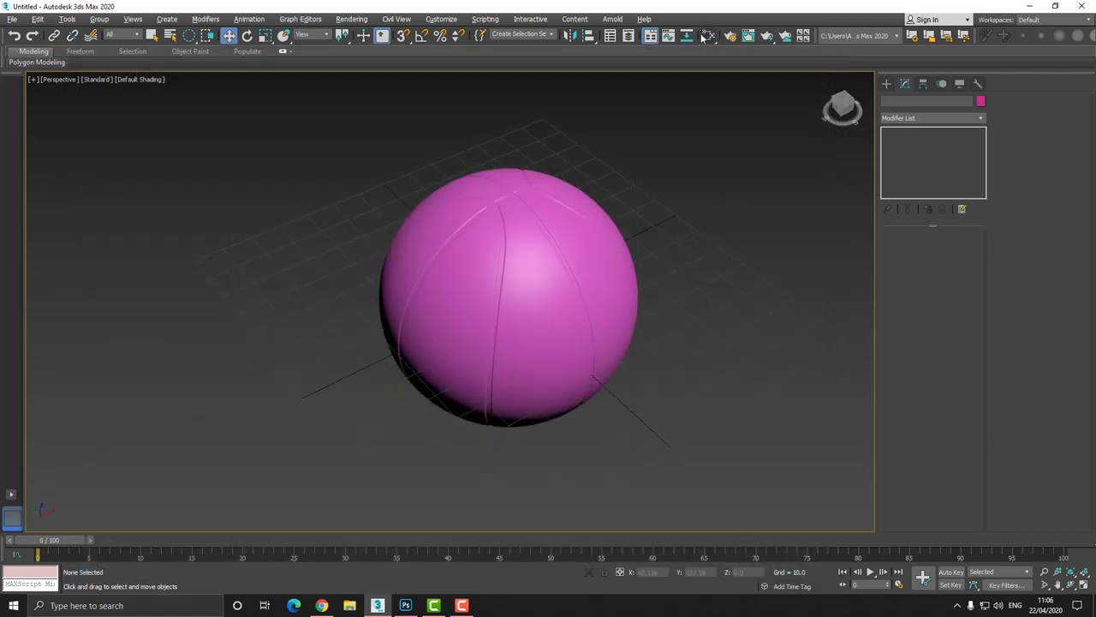
pyautogui.moveTo(708, 36); pyautogui.dragTo(709, 54)
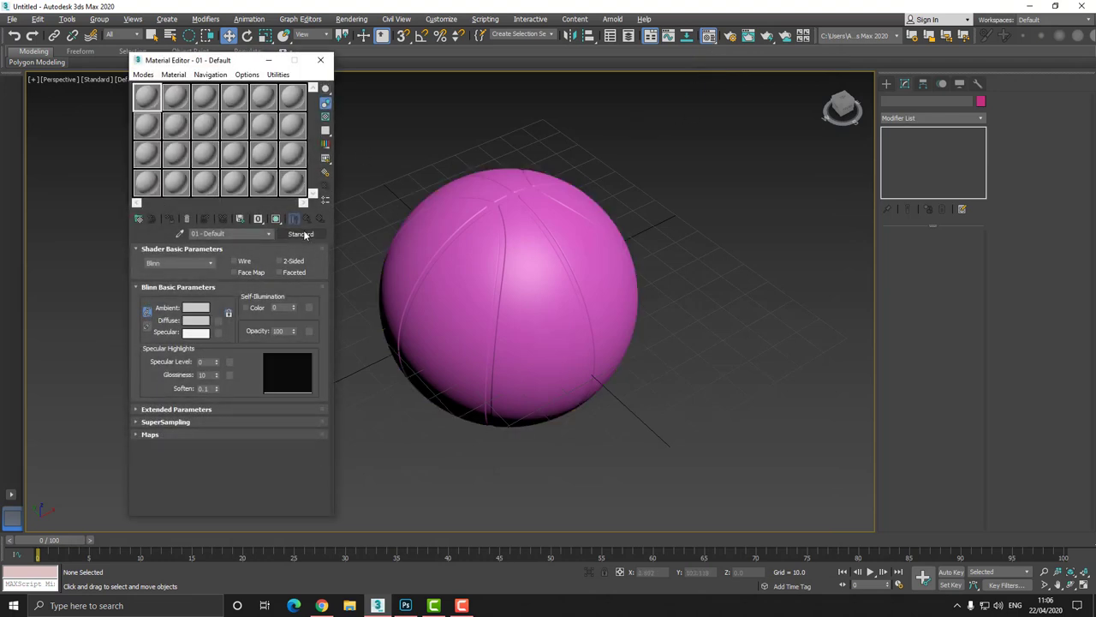
# Step: Change the first sample material to Multi/Sub-Object and set its number of materials to 2
pyautogui.click(301, 233)
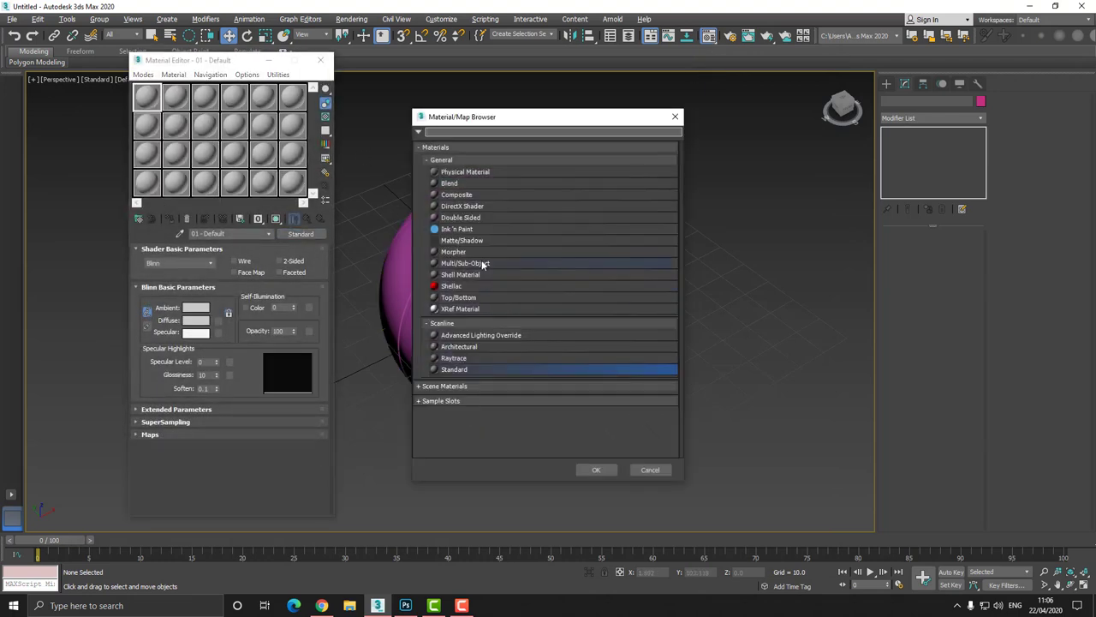
pyautogui.doubleClick(482, 263)
pyautogui.click(208, 315)
pyautogui.click(189, 266)
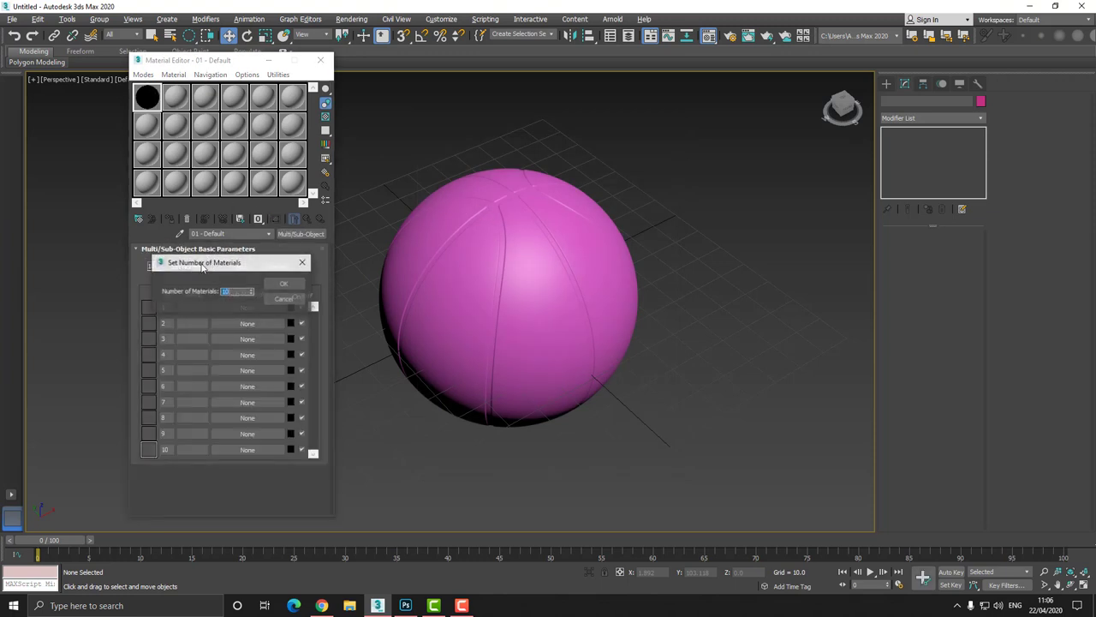
pyautogui.write('2')
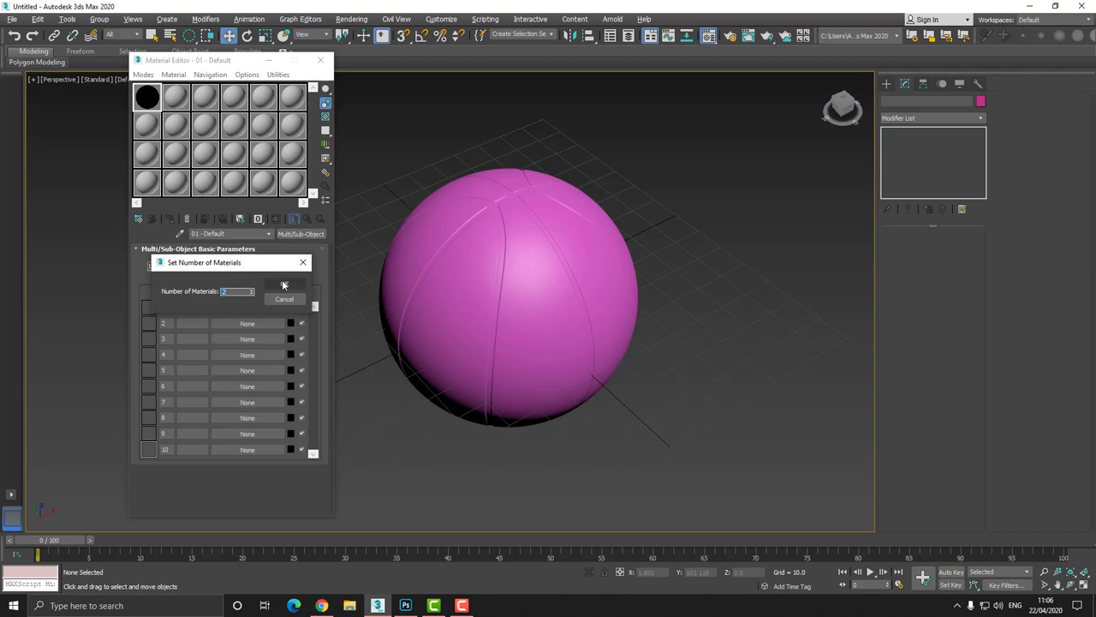
pyautogui.click(285, 284)
# Step: Name the sub-materials Black for ID 1 and Orange for ID 2, and make the Black one a Standard material
pyautogui.click(192, 307)
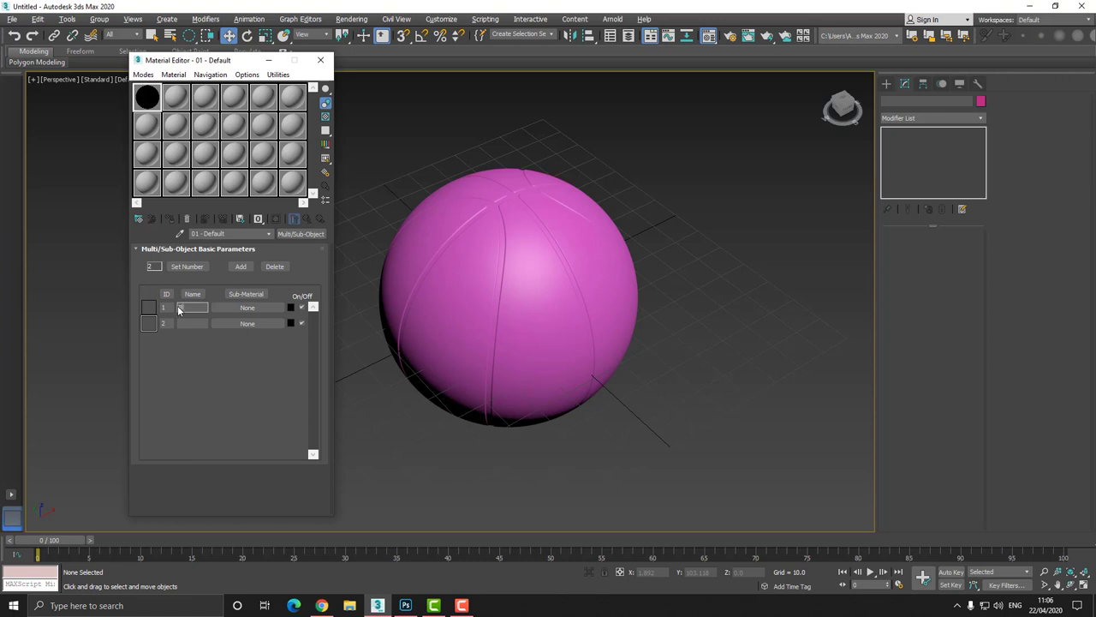
pyautogui.click(191, 323)
pyautogui.click(223, 310)
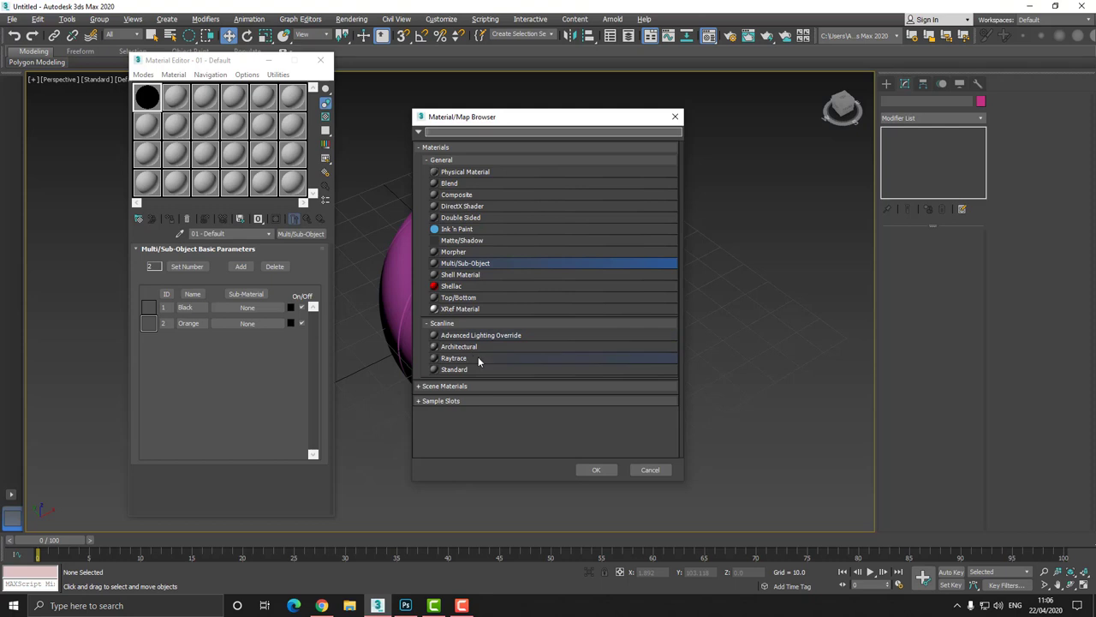
pyautogui.doubleClick(463, 369)
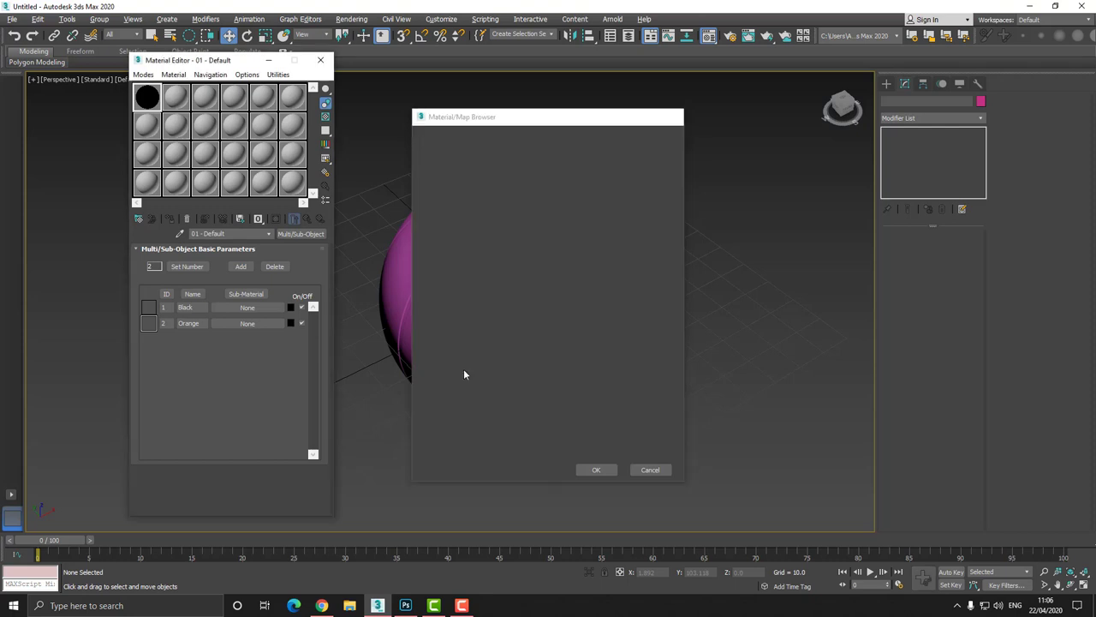
# Step: Set the Black sub-material's diffuse colour to black and select the ball in the scene
pyautogui.click(190, 321)
pyautogui.moveTo(336, 135); pyautogui.dragTo(341, 76)
pyautogui.click(422, 176)
pyautogui.click(454, 237)
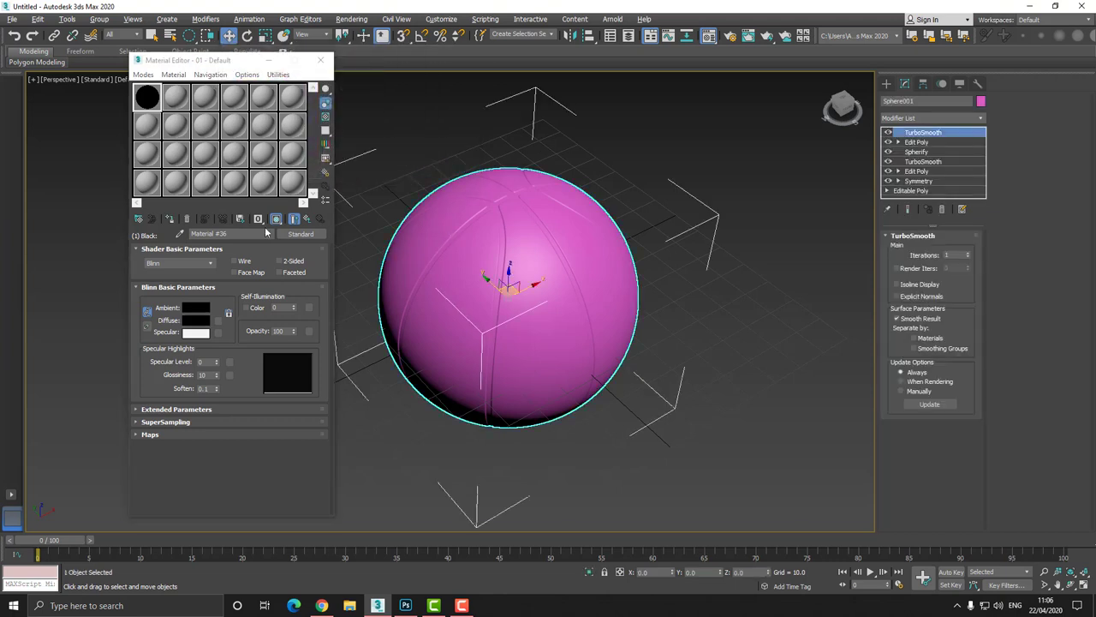
# Step: Assign the Multi/Sub-Object material to the ball and make its Orange sub-material a Standard material
pyautogui.click(170, 219)
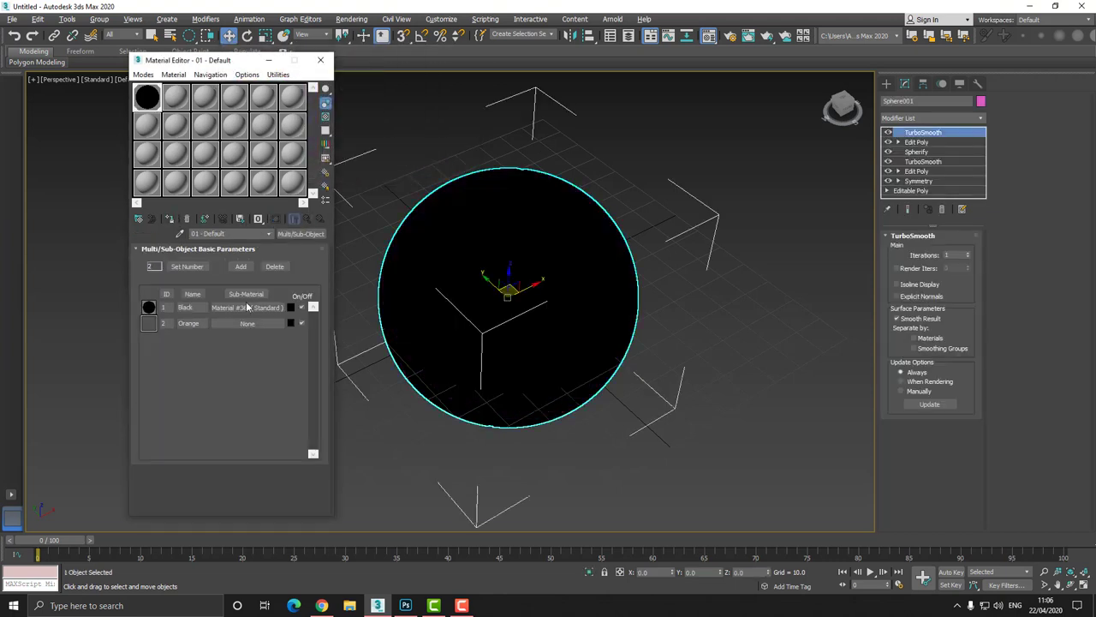
pyautogui.click(247, 323)
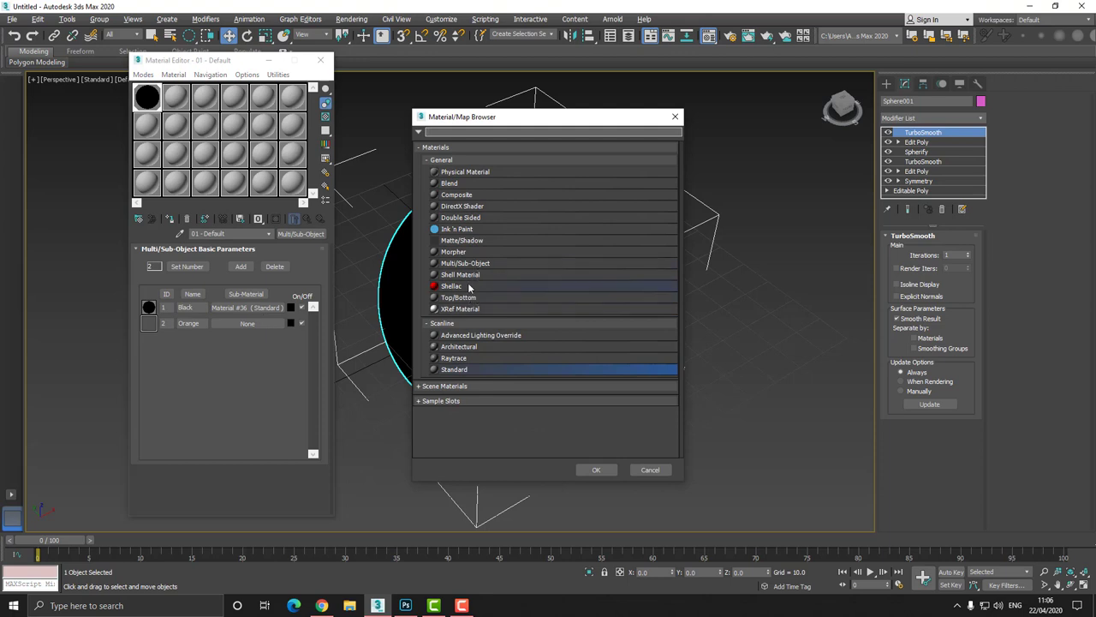
pyautogui.doubleClick(459, 369)
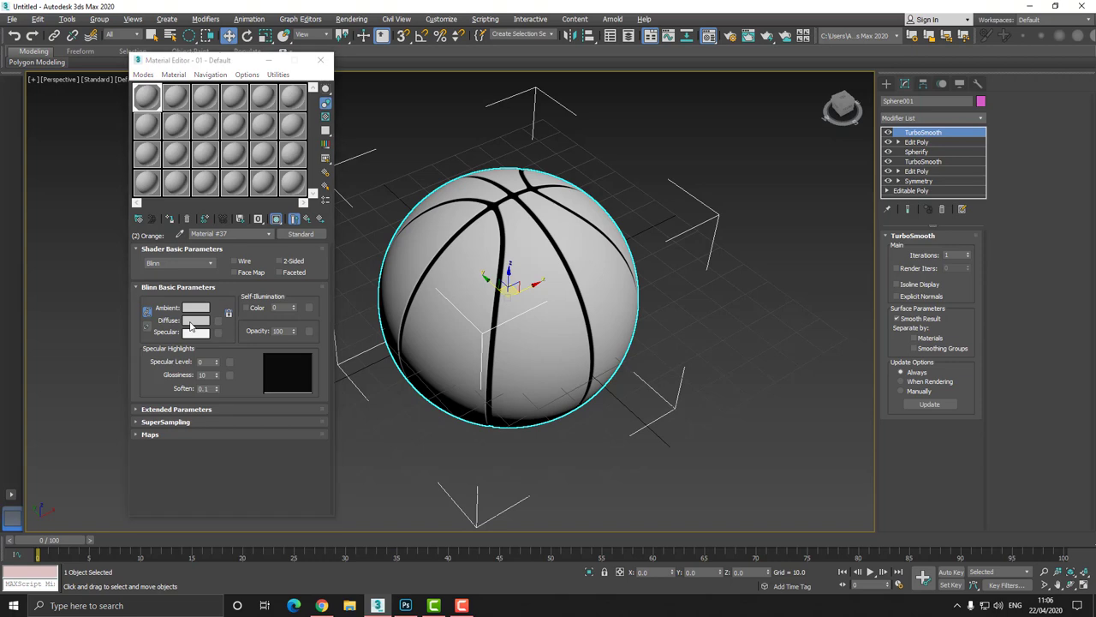
# Step: Set the Orange sub-material's diffuse colour to white, deselect the ball and close the Material Editor
pyautogui.click(195, 320)
pyautogui.moveTo(339, 128); pyautogui.dragTo(338, 77)
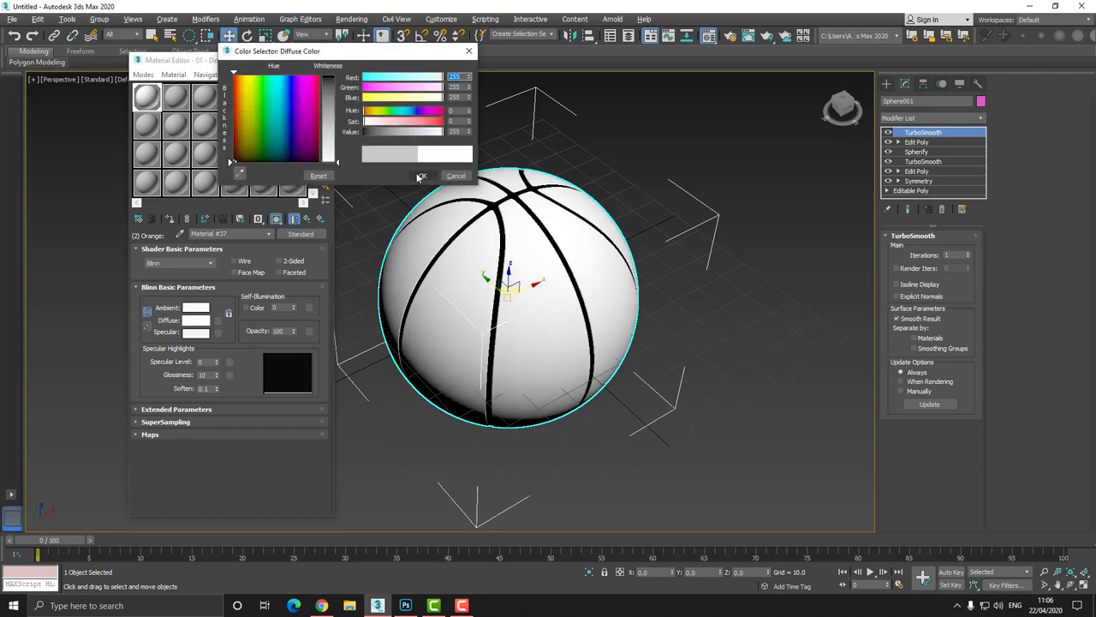
pyautogui.click(423, 176)
pyautogui.click(489, 152)
pyautogui.click(322, 60)
# Step: Set the self-illumination of both the Orange and the Black sub-material to 100
pyautogui.moveTo(418, 198); pyautogui.dragTo(344, 179, button='middle')
pyautogui.hotkey('ctrl', 'r')
pyautogui.moveTo(443, 238)
pyautogui.mouseDown()
pyautogui.moveTo(411, 248)
pyautogui.moveTo(432, 266)
pyautogui.moveTo(433, 218)
pyautogui.moveTo(411, 238)
pyautogui.moveTo(460, 247)
pyautogui.moveTo(433, 225)
pyautogui.mouseUp()
pyautogui.press('m')
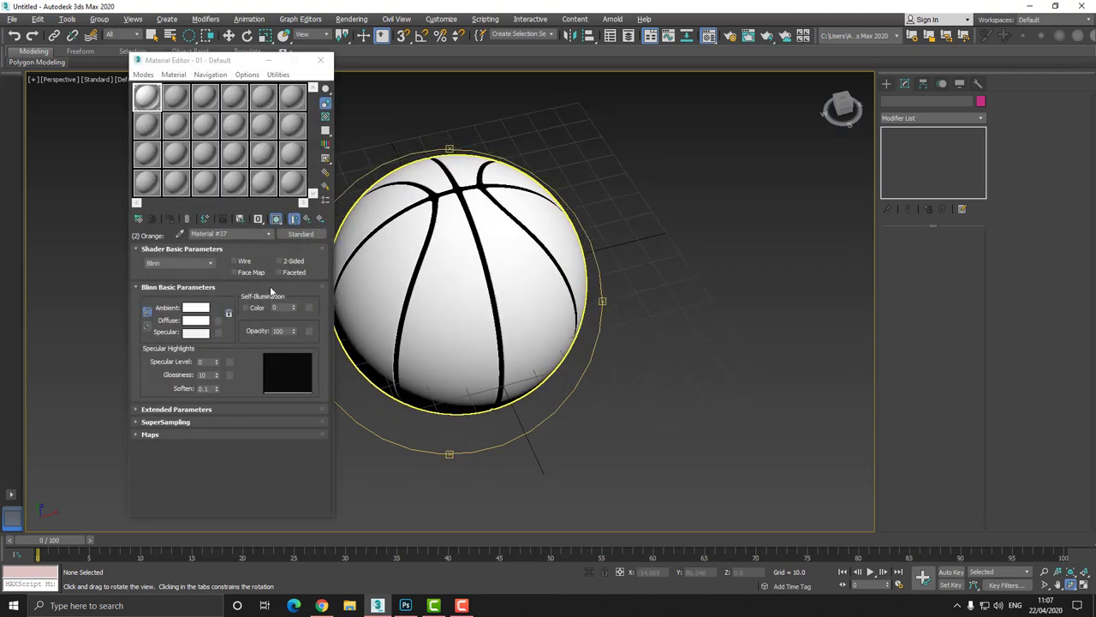
pyautogui.moveTo(294, 306); pyautogui.dragTo(295, 192)
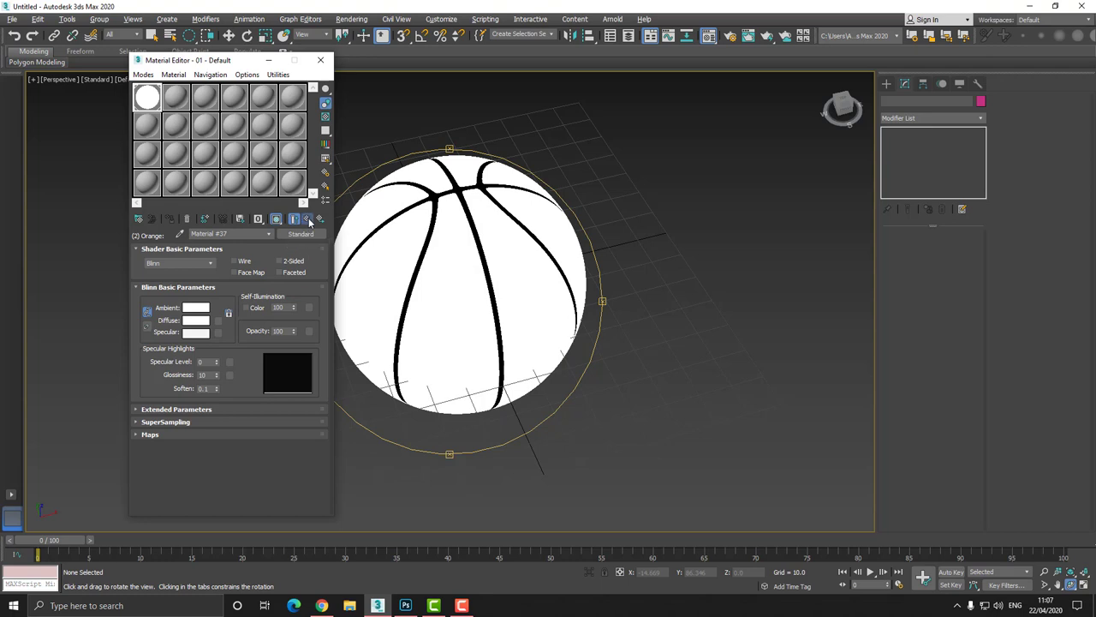
pyautogui.click(308, 219)
pyautogui.click(257, 306)
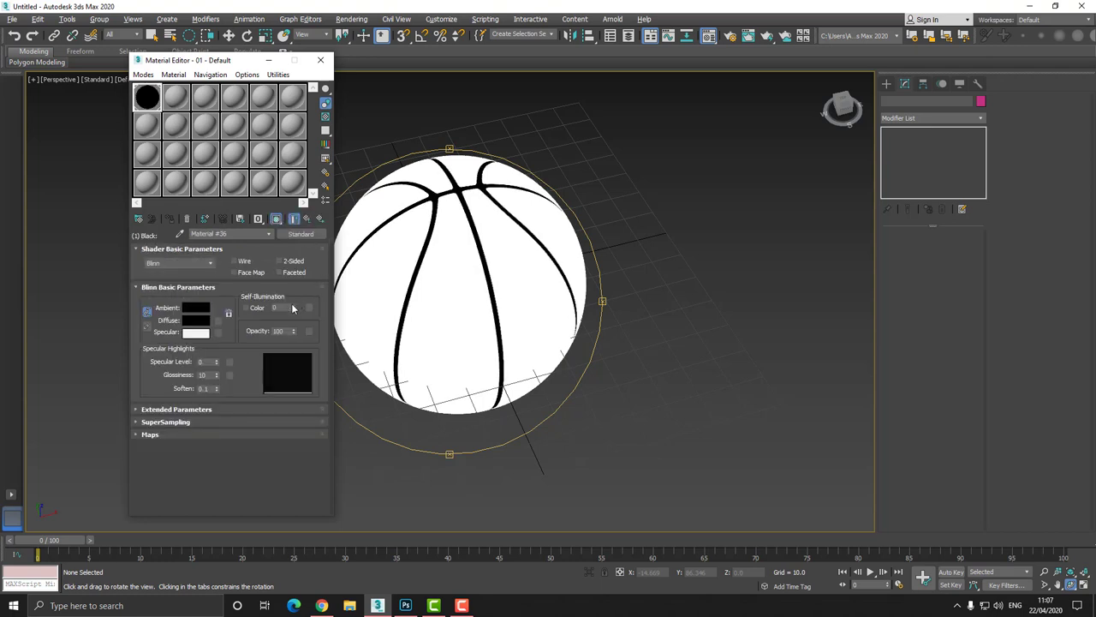
pyautogui.click(320, 60)
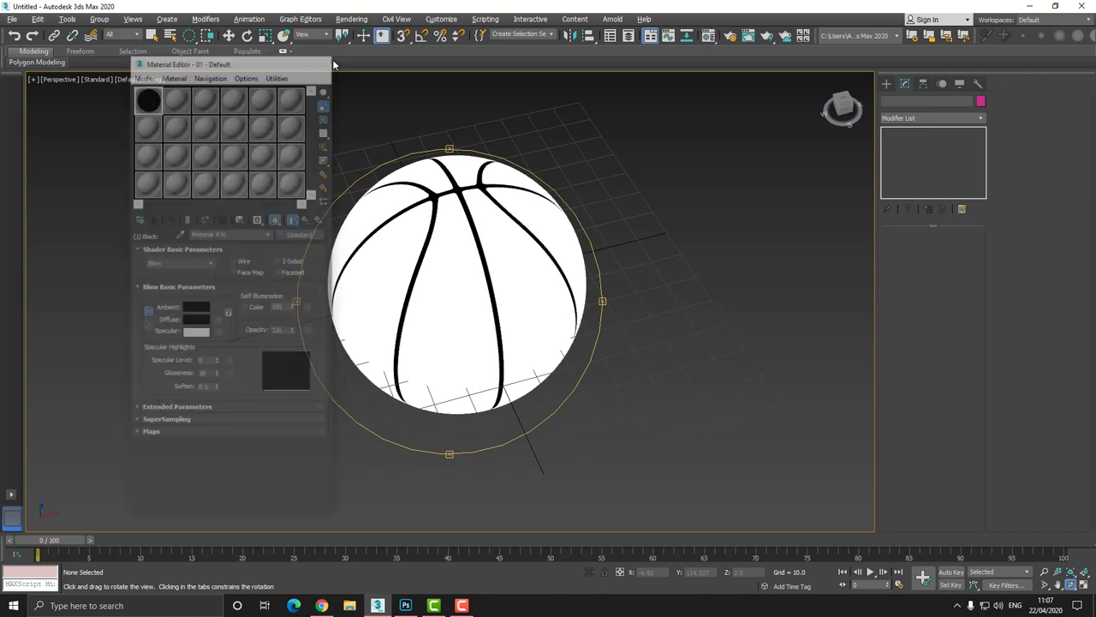
pyautogui.click(228, 36)
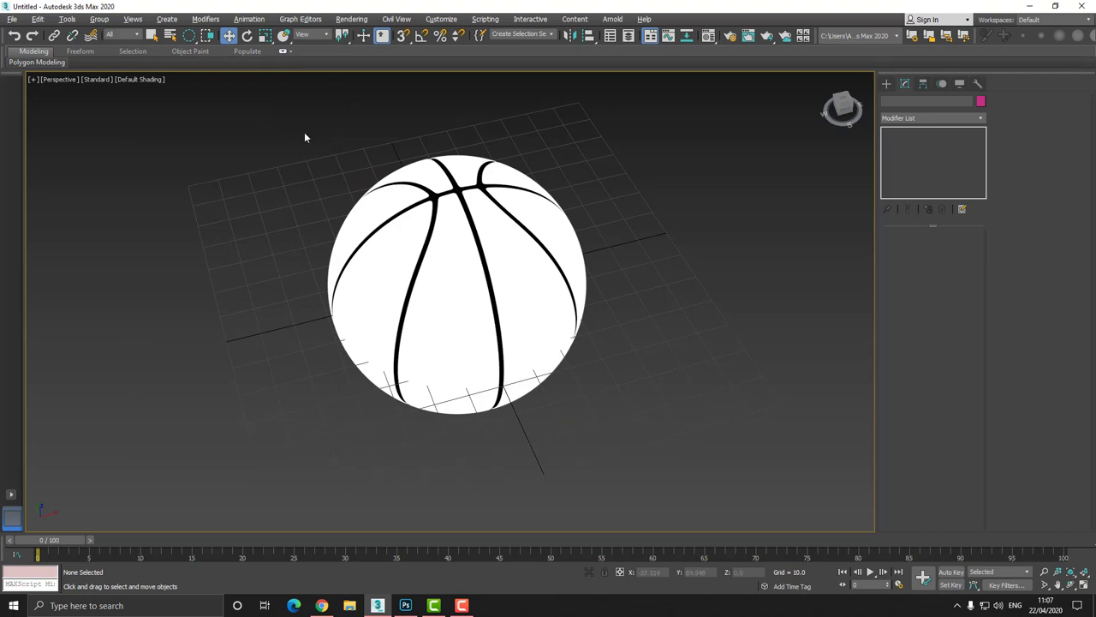
# Step: Draw a box about 39 long, 32 wide and 49 high on the grid beside the ball
pyautogui.click(886, 83)
pyautogui.click(909, 152)
pyautogui.moveTo(631, 246); pyautogui.dragTo(628, 199, button='middle')
pyautogui.scroll(-3, 627, 199)
pyautogui.moveTo(654, 210); pyautogui.dragTo(627, 283)
pyautogui.click(645, 182)
pyautogui.moveTo(703, 204); pyautogui.dragTo(668, 204, button='middle')
# Step: Set the box's length, width and height to 80
pyautogui.doubleClick(949, 317)
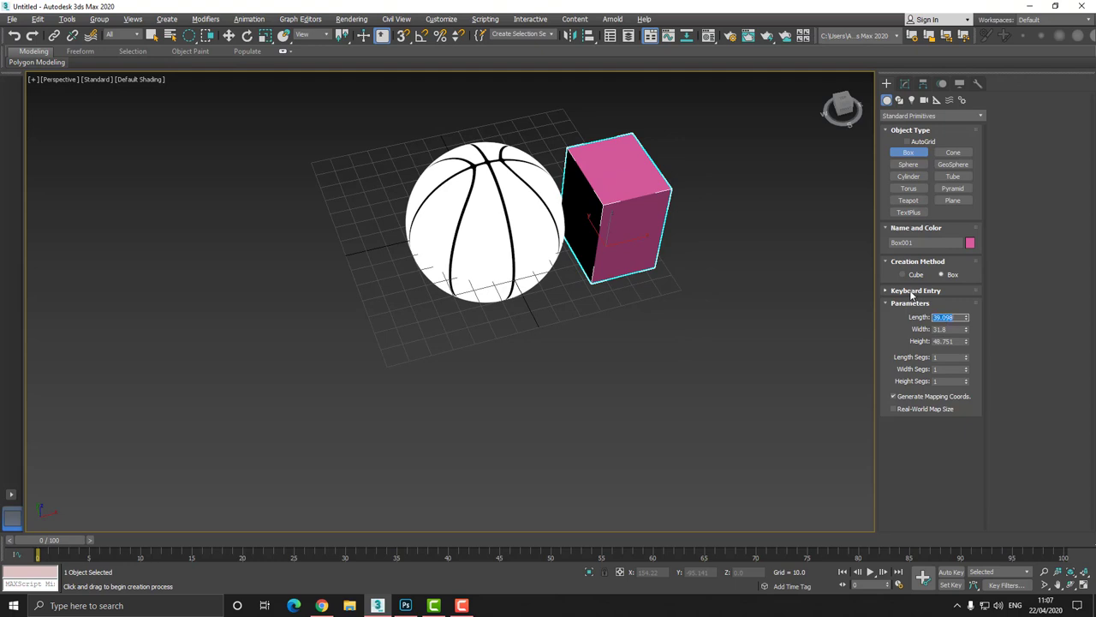
pyautogui.write('80')
pyautogui.press('Tab')
pyautogui.write('80')
pyautogui.press('Tab')
pyautogui.write('80')
pyautogui.press('Return')
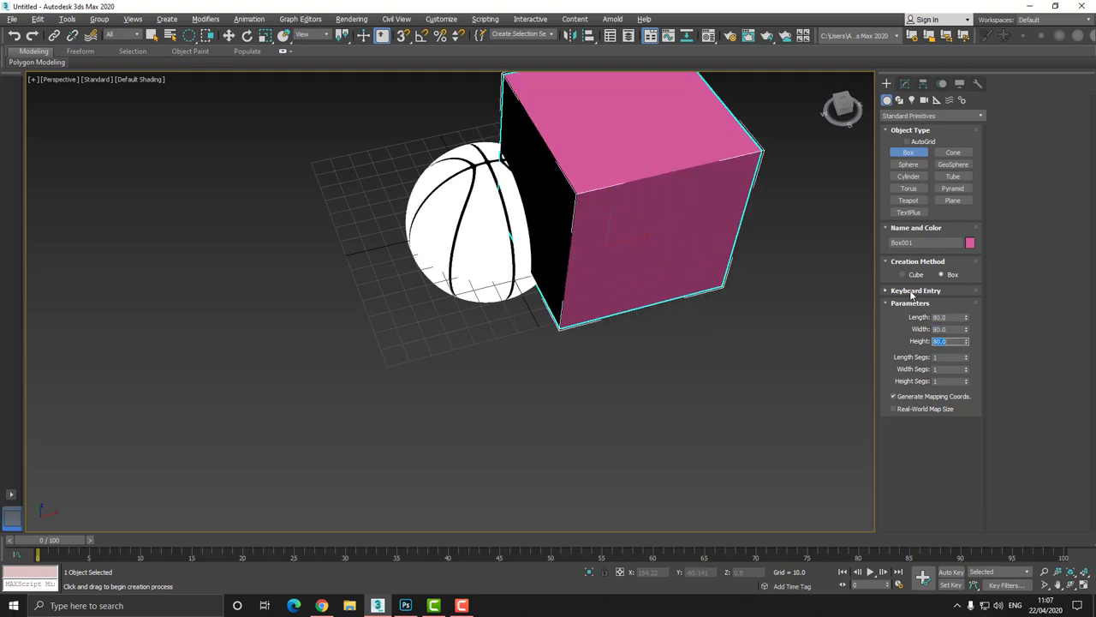
# Step: Center the box's pivot to the object while in the Front view
pyautogui.keyDown('alt'); pyautogui.moveTo(502, 248); pyautogui.dragTo(440, 208, button='middle'); pyautogui.keyUp('alt')
pyautogui.press('f')
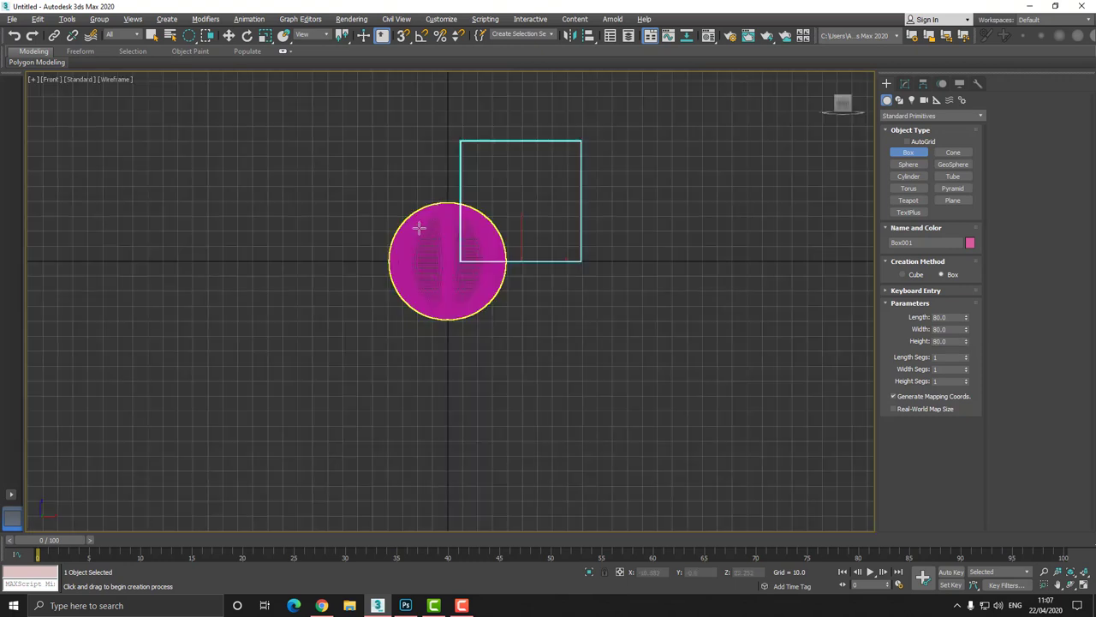
pyautogui.click(229, 35)
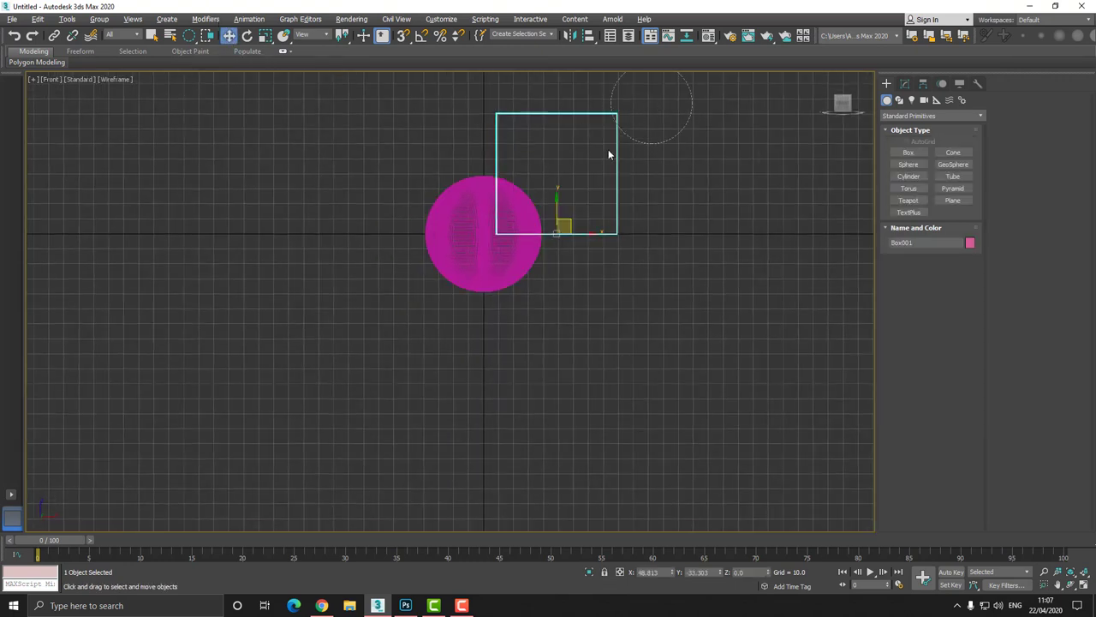
pyautogui.moveTo(189, 37); pyautogui.dragTo(190, 55)
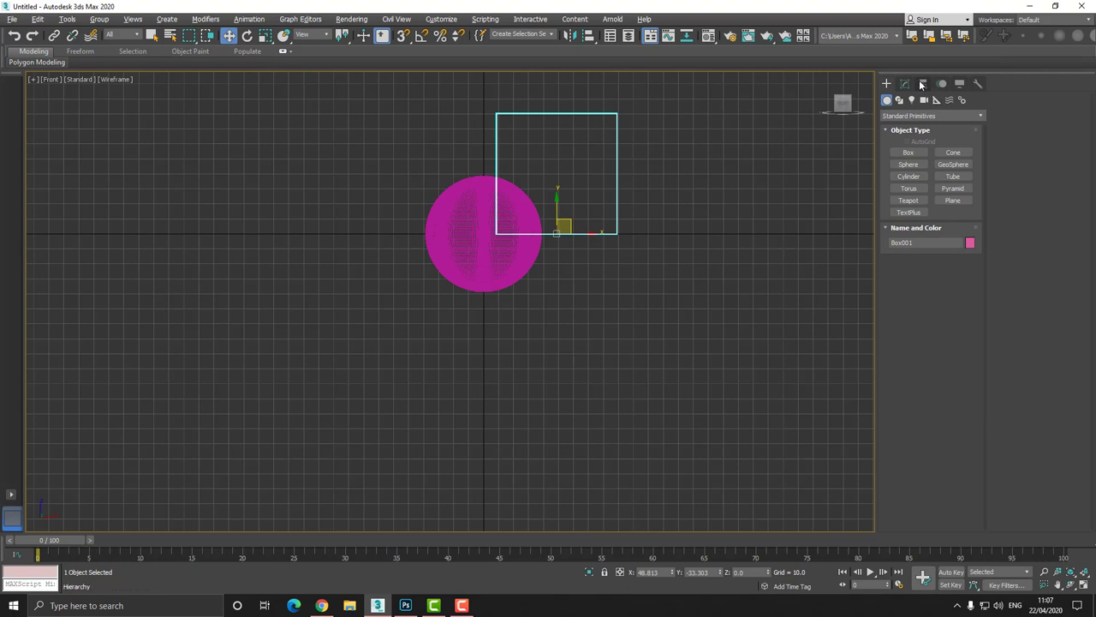
pyautogui.click(922, 85)
pyautogui.click(918, 163)
pyautogui.click(931, 222)
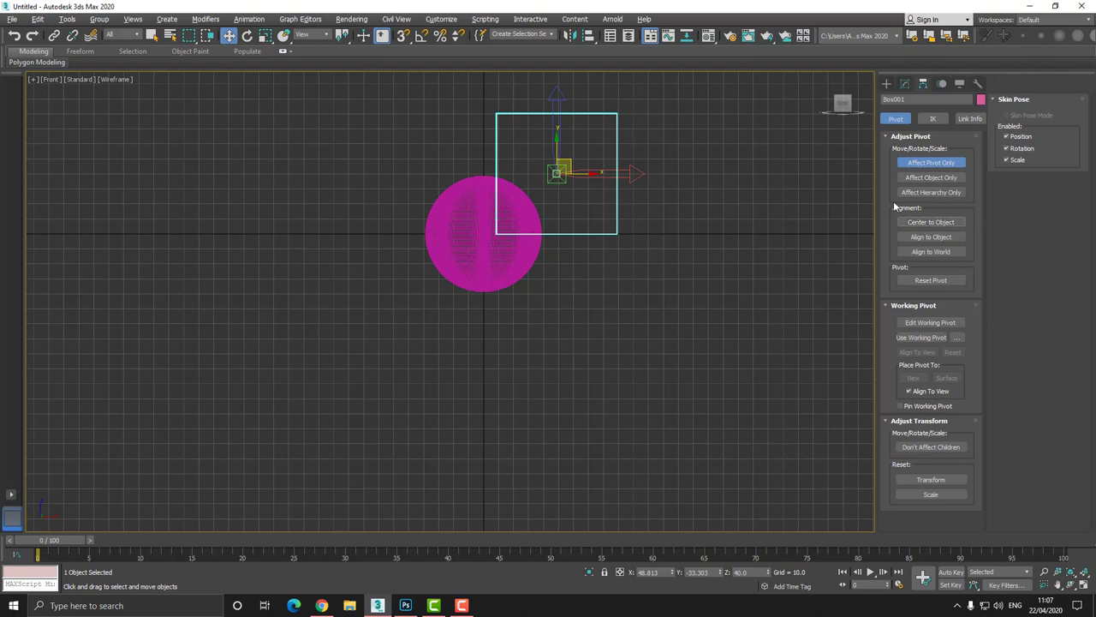
pyautogui.click(931, 163)
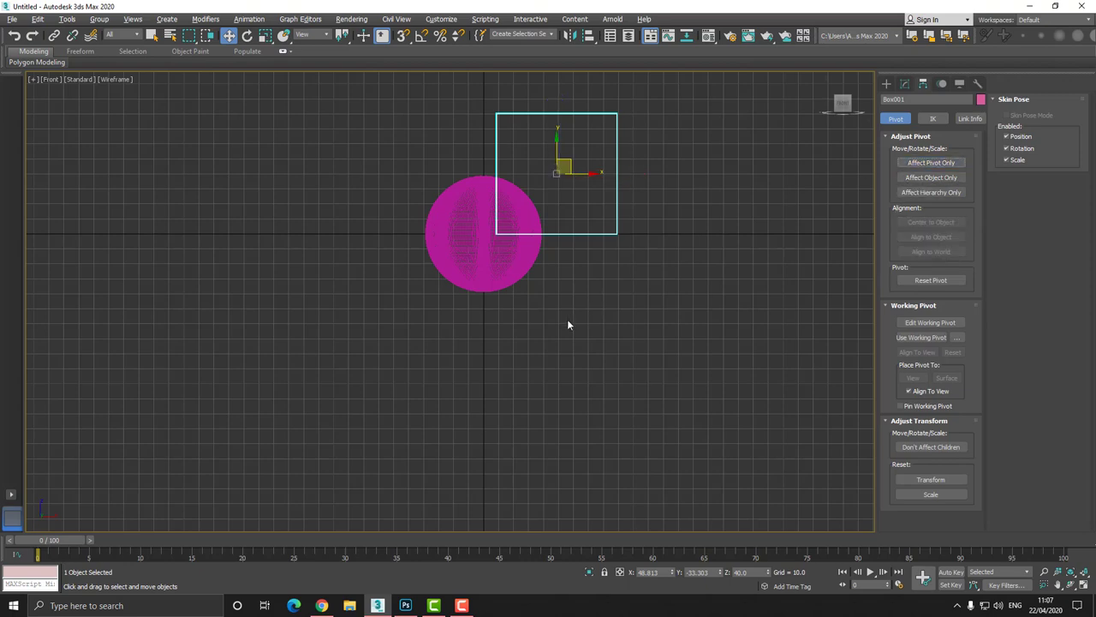
# Step: Move the box to the world origin by zeroing its position, so it encloses the ball
pyautogui.rightClick(672, 576)
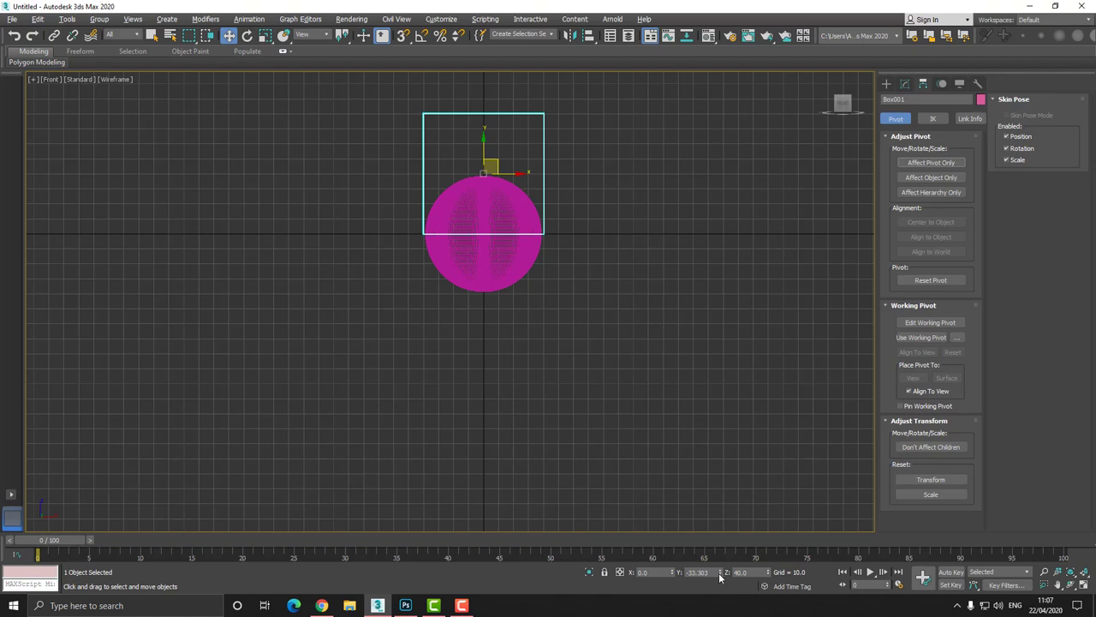
pyautogui.rightClick(768, 574)
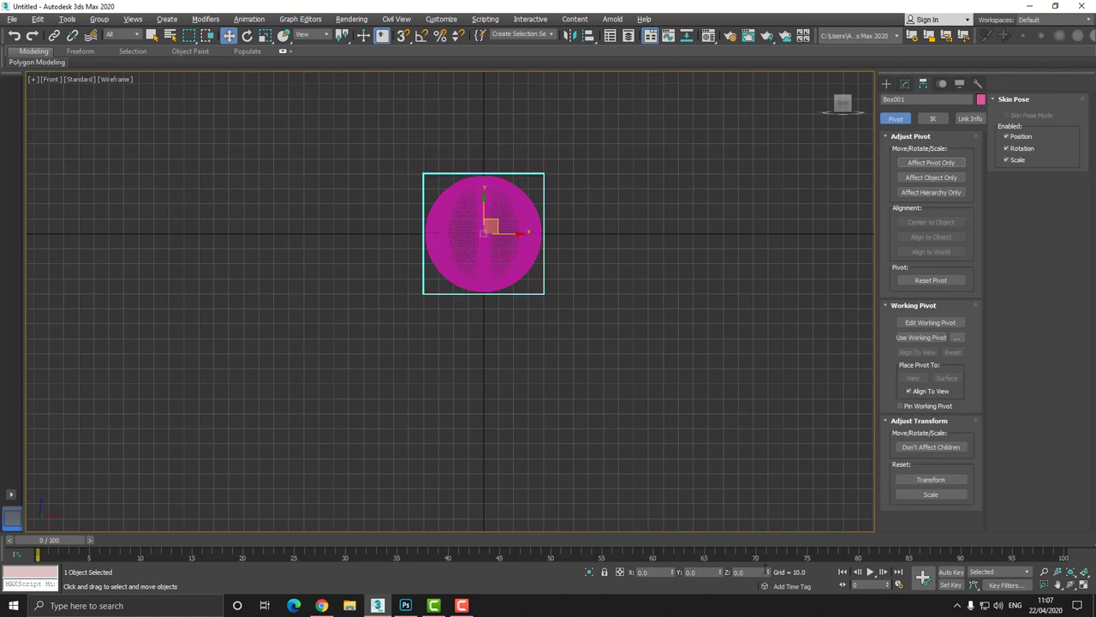
pyautogui.moveTo(536, 289); pyautogui.dragTo(543, 317, button='middle')
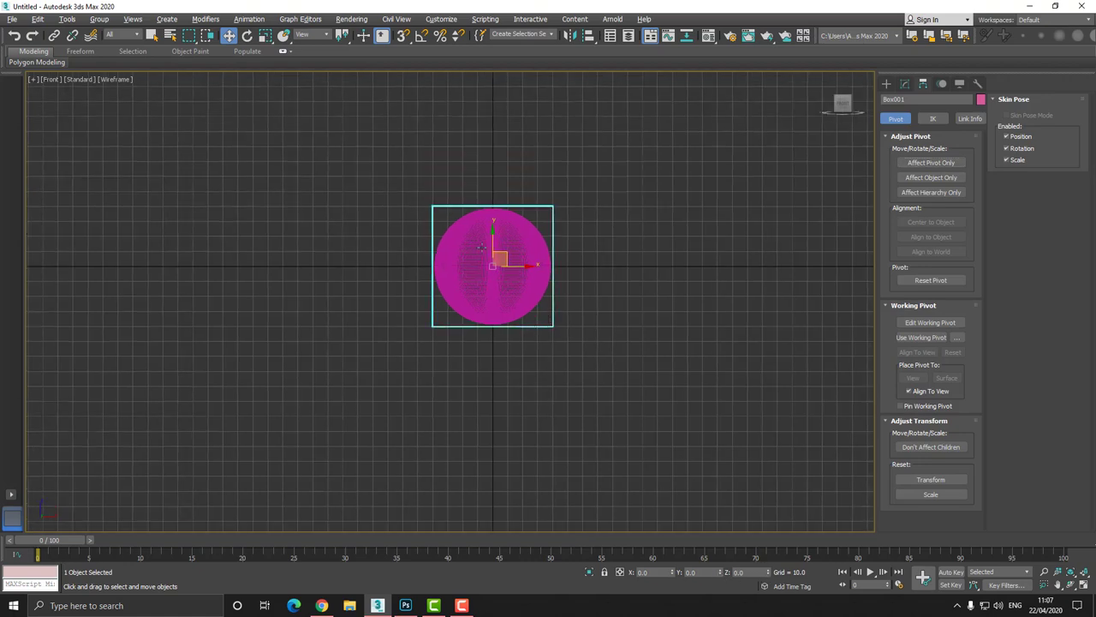
pyautogui.press('p')
pyautogui.moveTo(470, 228); pyautogui.dragTo(438, 246, button='middle')
pyautogui.press('f')
pyautogui.moveTo(448, 204); pyautogui.dragTo(454, 182, button='middle')
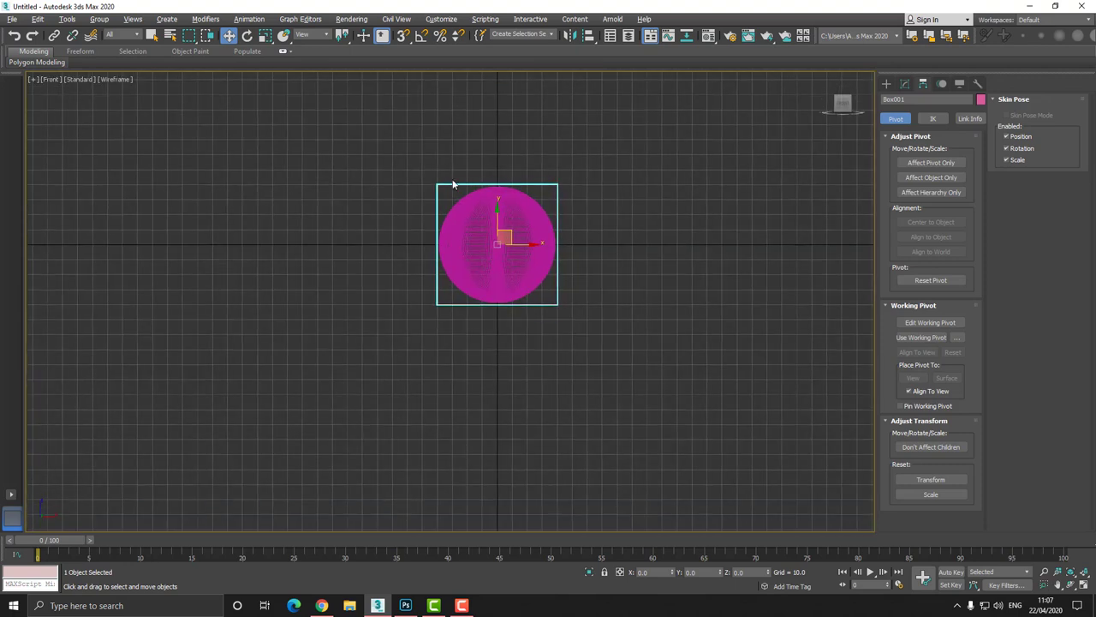
pyautogui.scroll(3, 453, 184)
pyautogui.moveTo(479, 257); pyautogui.dragTo(468, 196, button='middle')
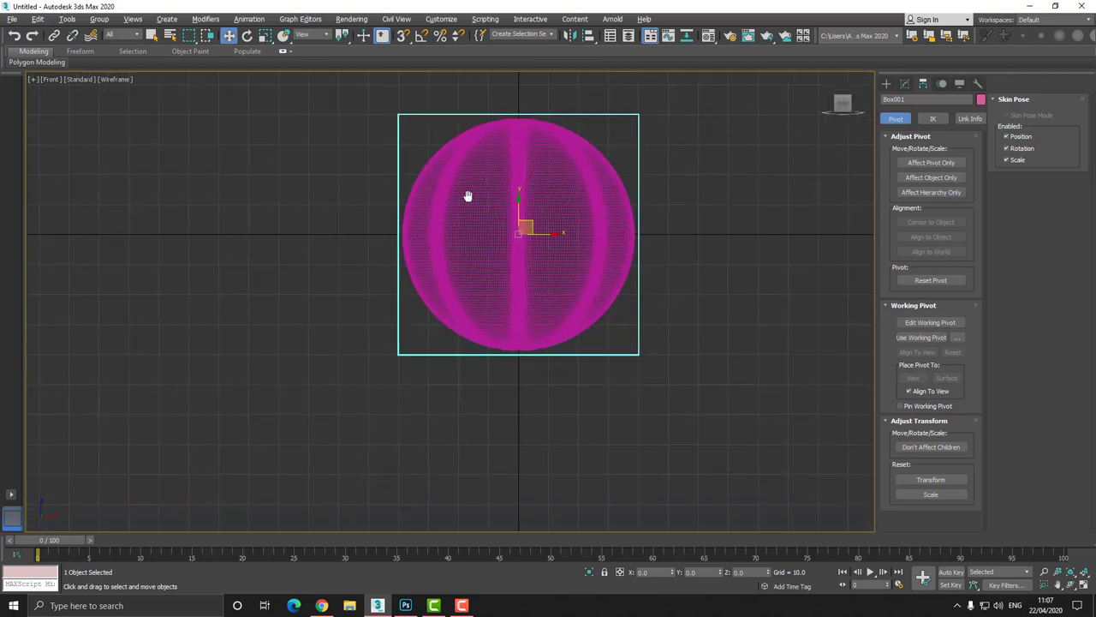
# Step: Reduce the box's length, width and height to 75
pyautogui.click(904, 84)
pyautogui.write('30')
pyautogui.press('Return')
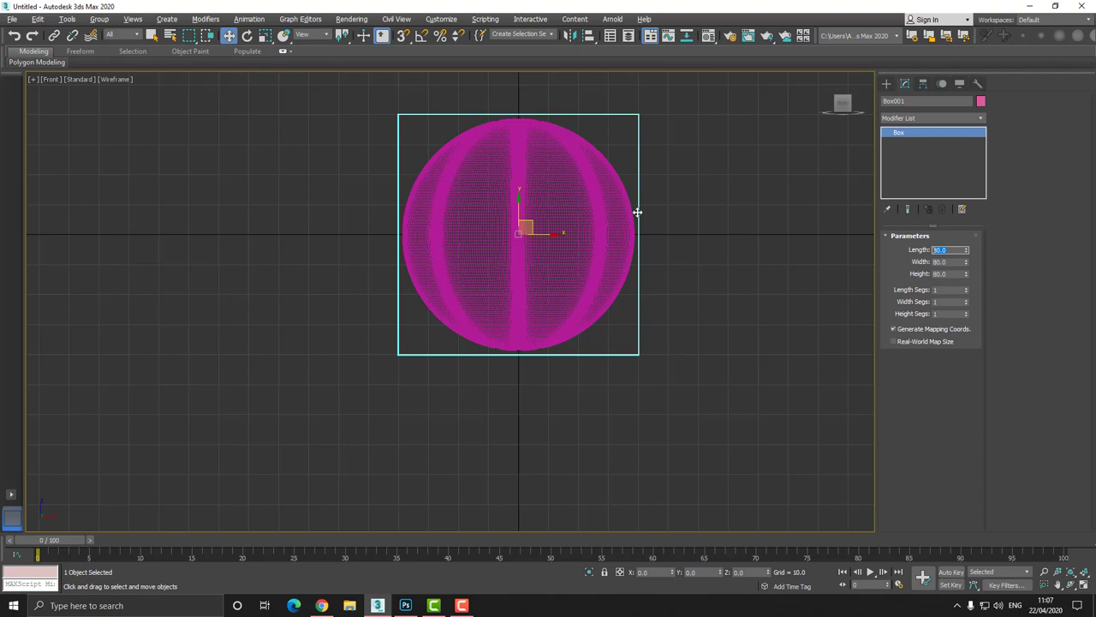
pyautogui.write('7')
pyautogui.press('Tab')
pyautogui.moveTo(951, 251); pyautogui.dragTo(745, 232)
pyautogui.write('75')
pyautogui.press('Tab')
pyautogui.write('75')
pyautogui.press('Tab')
pyautogui.write('75')
pyautogui.press('Return')
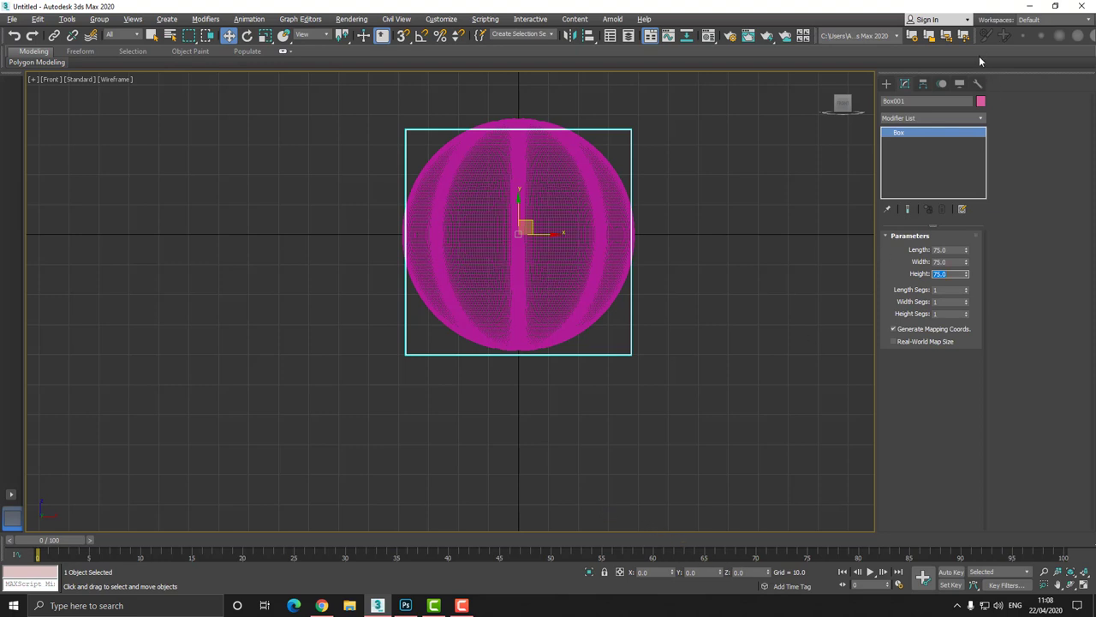
# Step: Check the box's pivot and compare its position with the ball's in the front and perspective views
pyautogui.click(953, 256)
pyautogui.click(942, 83)
pyautogui.click(924, 83)
pyautogui.click(924, 162)
pyautogui.click(931, 162)
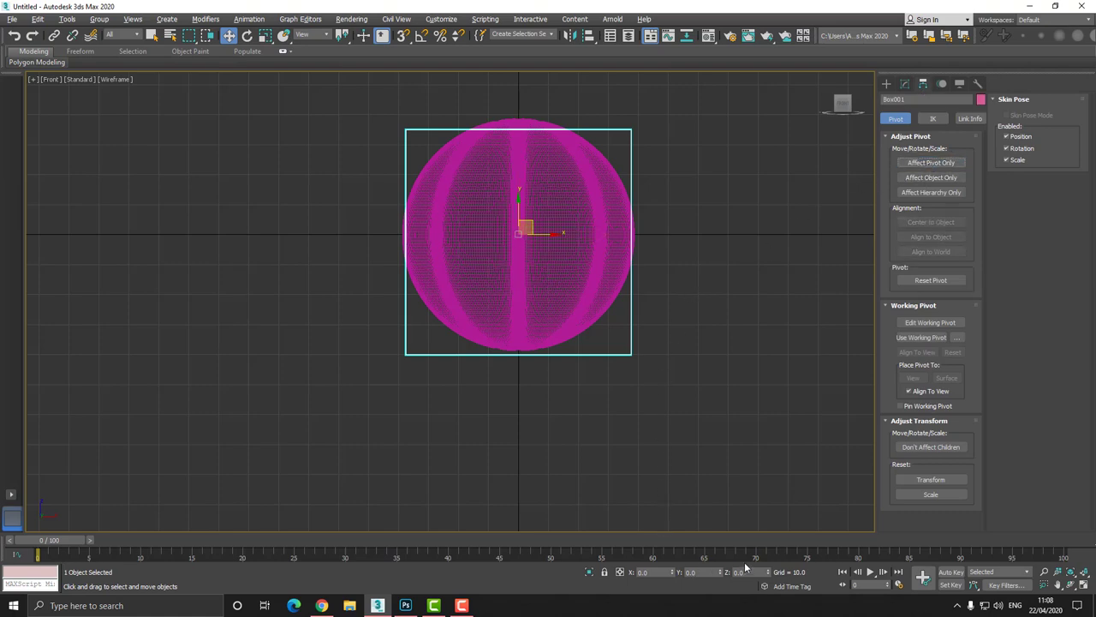
pyautogui.click(515, 286)
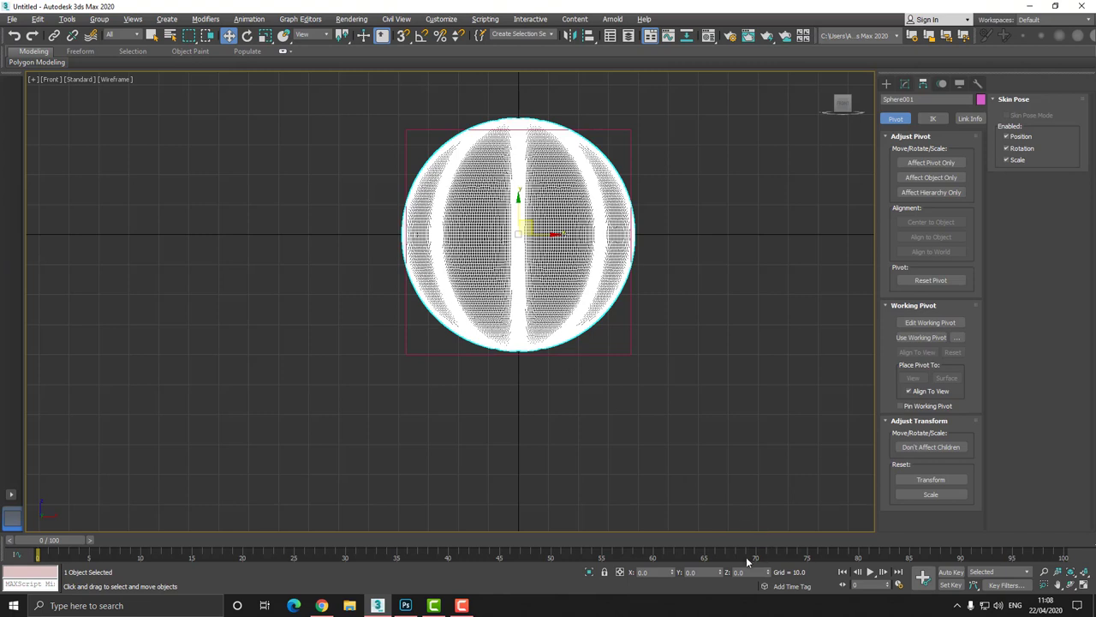
pyautogui.moveTo(550, 386); pyautogui.dragTo(561, 420, button='middle')
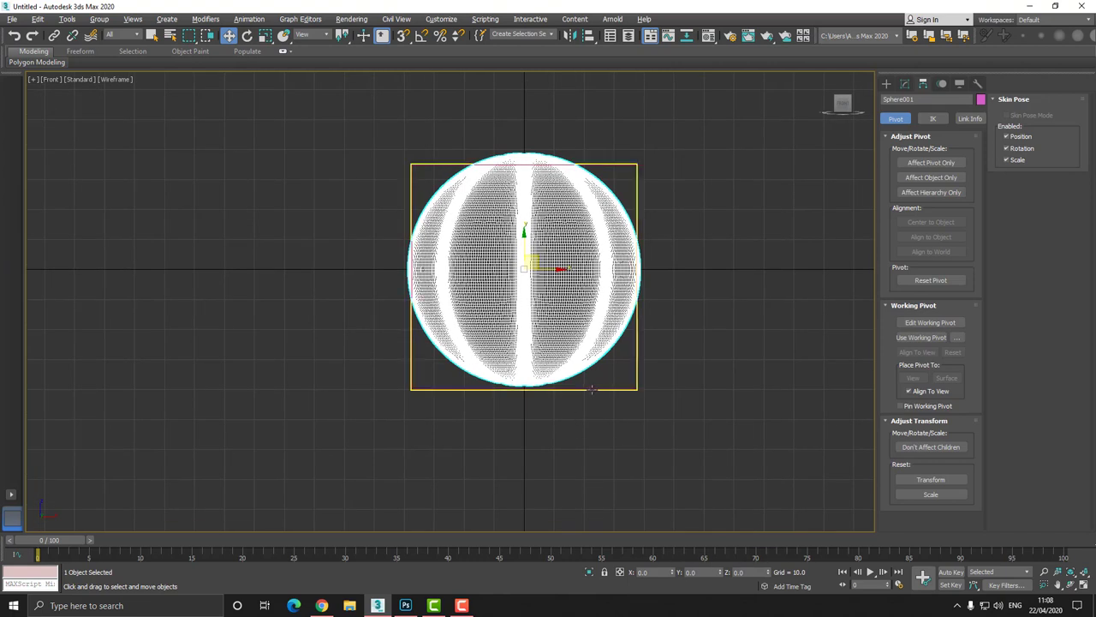
pyautogui.click(592, 390)
pyautogui.moveTo(584, 363)
pyautogui.mouseDown(button='middle')
pyautogui.moveTo(588, 384)
pyautogui.moveTo(582, 360)
pyautogui.mouseUp(button='middle')
pyautogui.press('p')
pyautogui.moveTo(485, 272)
pyautogui.mouseDown(button='middle')
pyautogui.moveTo(494, 283)
pyautogui.moveTo(440, 305)
pyautogui.moveTo(411, 274)
pyautogui.moveTo(448, 288)
pyautogui.moveTo(379, 292)
pyautogui.moveTo(399, 287)
pyautogui.mouseUp(button='middle')
pyautogui.scroll(3, 497, 281)
pyautogui.press('f')
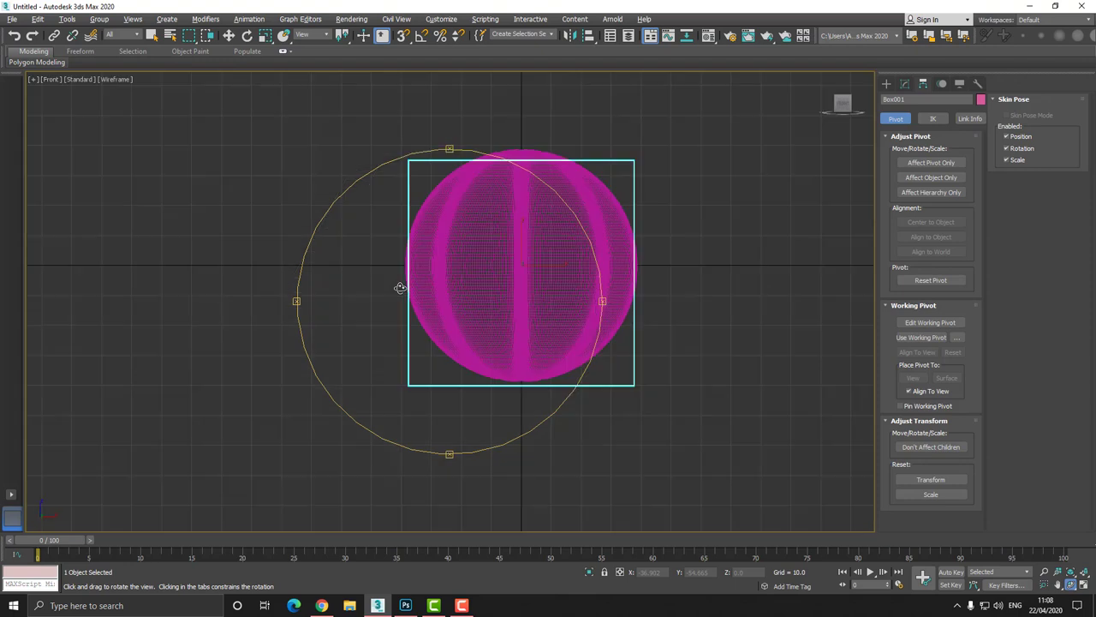
pyautogui.moveTo(400, 288); pyautogui.dragTo(347, 268, button='middle')
# Step: Set the box's length, width and height segments to 10 each
pyautogui.click(229, 35)
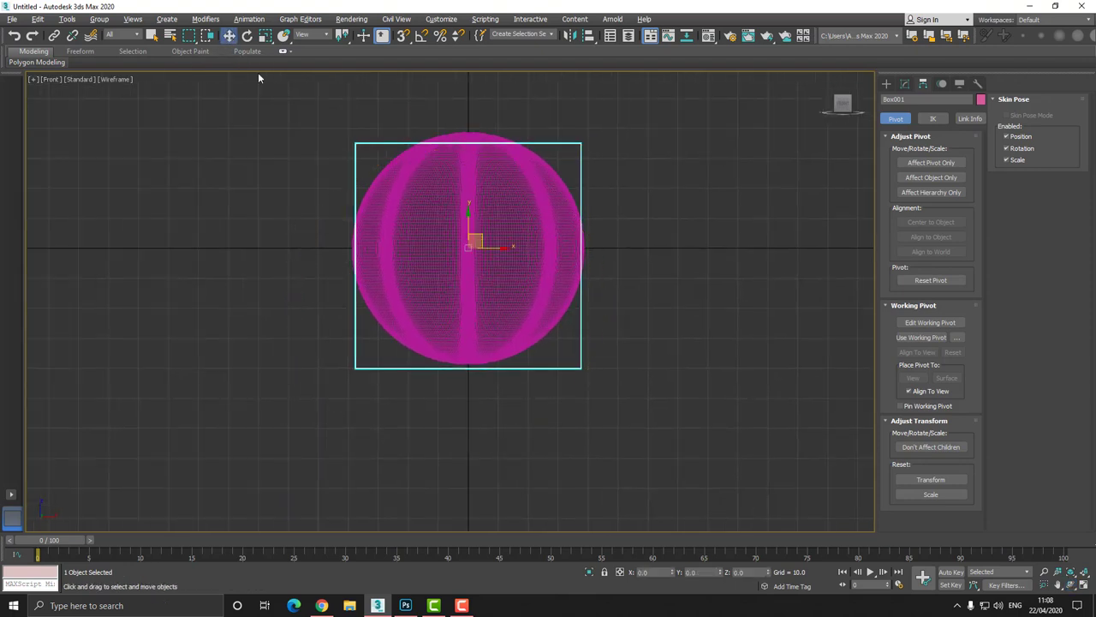
pyautogui.click(352, 133)
pyautogui.click(366, 142)
pyautogui.click(906, 83)
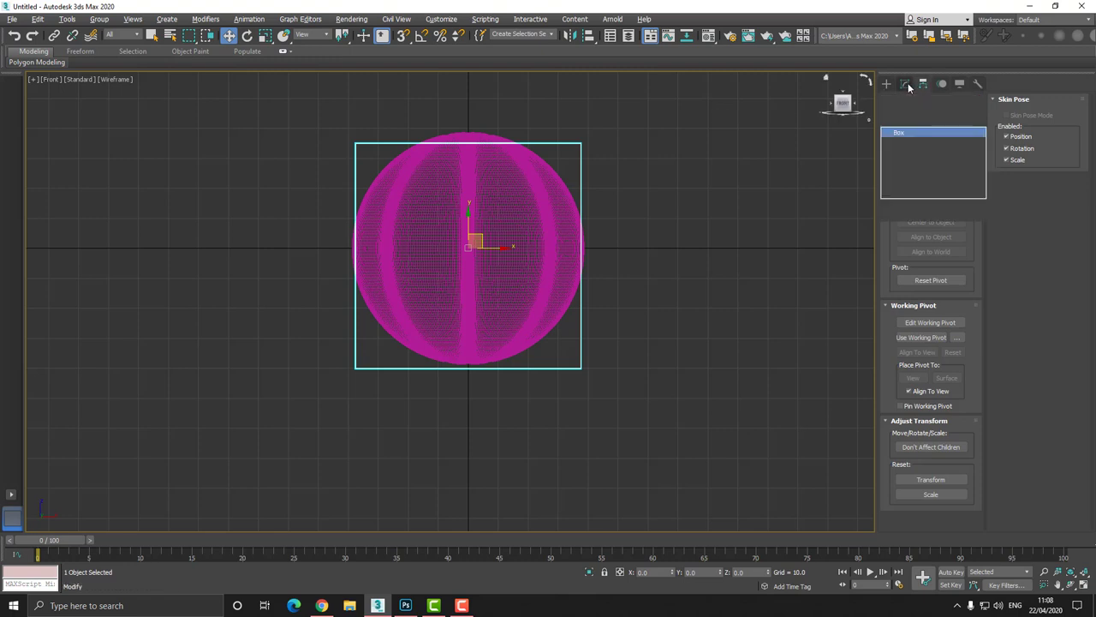
pyautogui.doubleClick(949, 290)
pyautogui.write('10')
pyautogui.press('Tab')
pyautogui.write('10')
pyautogui.press('Tab')
pyautogui.write('10')
pyautogui.press('Return')
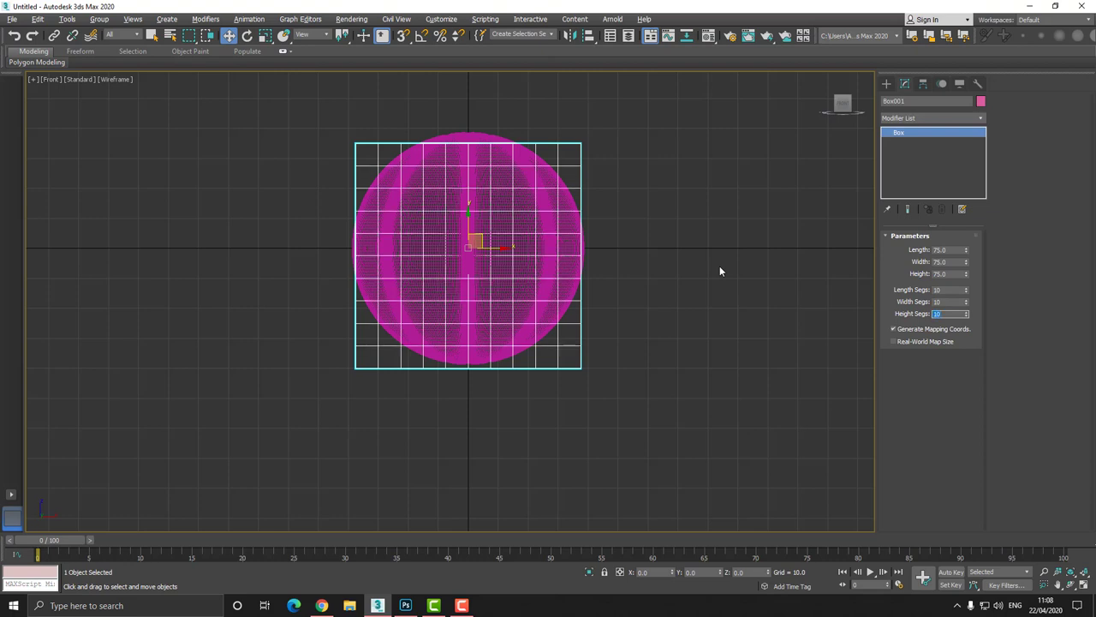
# Step: Select the box around the ball, add an Unwrap UVW modifier to it and open its UV editor
pyautogui.moveTo(492, 303); pyautogui.dragTo(508, 314, button='middle')
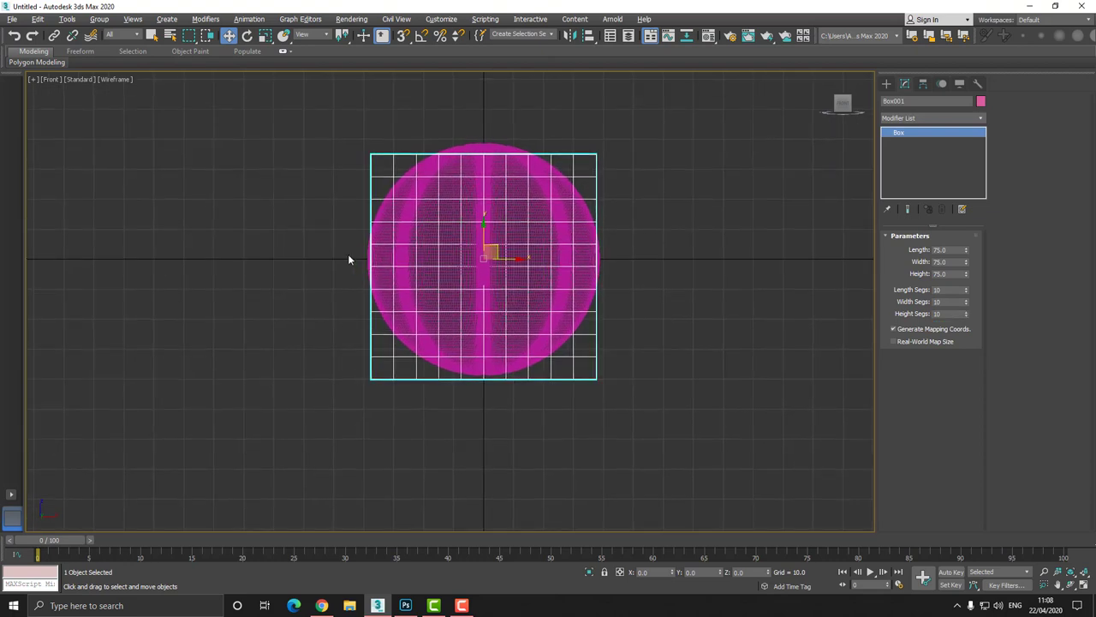
pyautogui.click(348, 254)
pyautogui.click(420, 253)
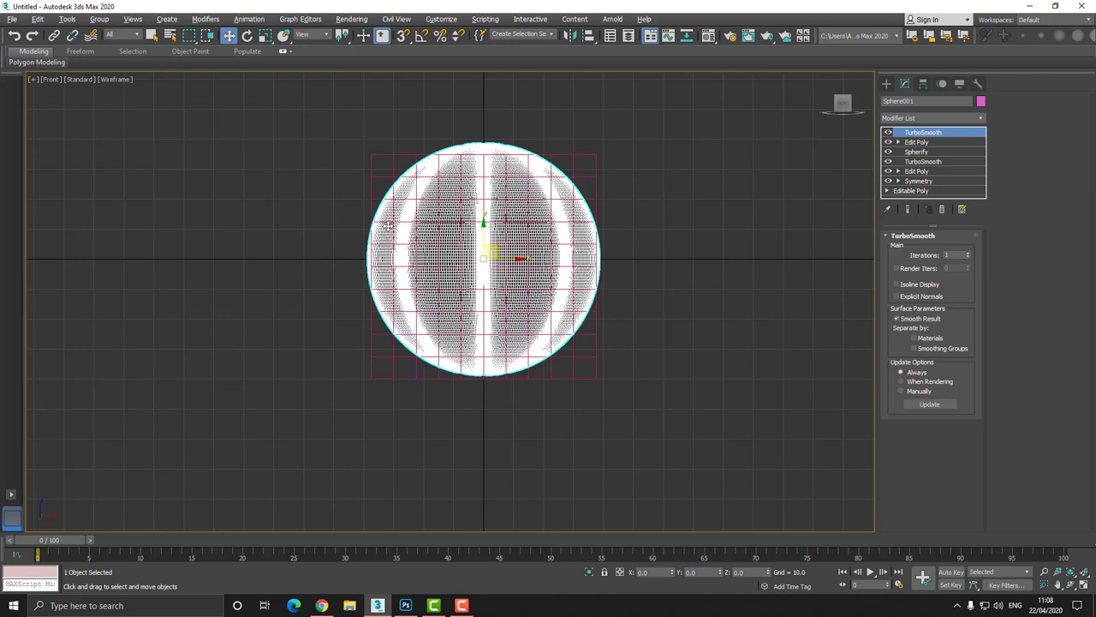
pyautogui.click(372, 204)
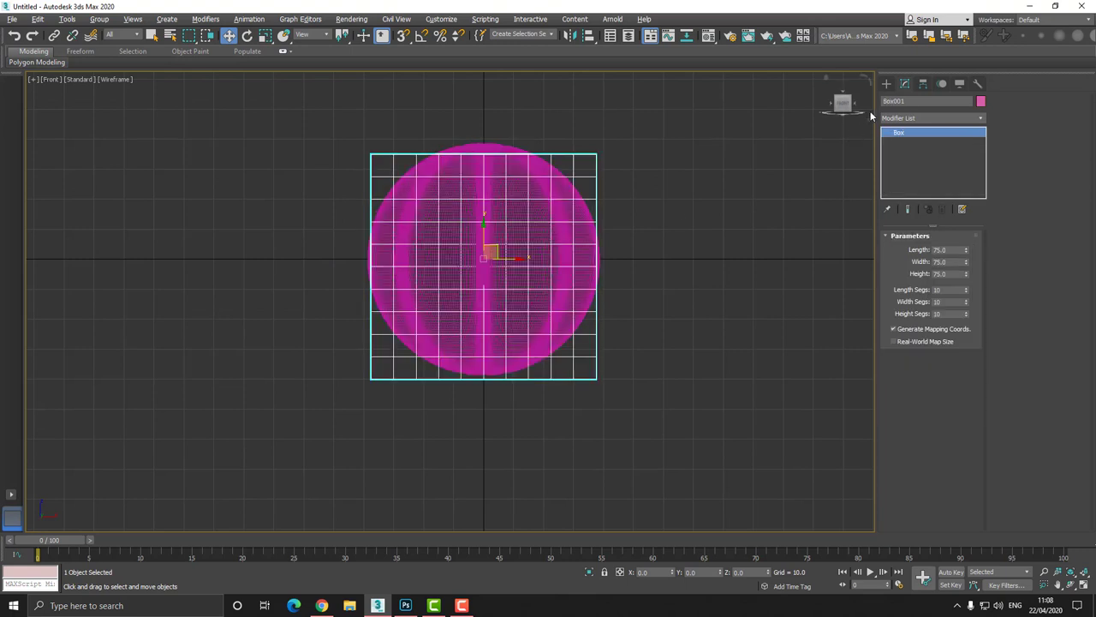
pyautogui.click(923, 117)
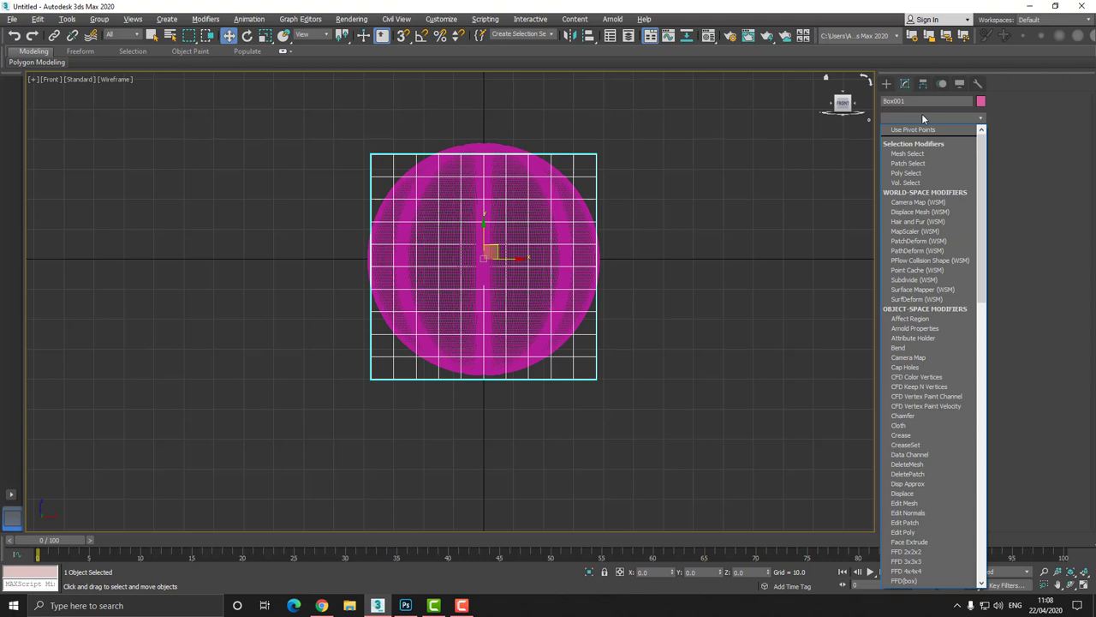
pyautogui.write('u')
pyautogui.press('Return')
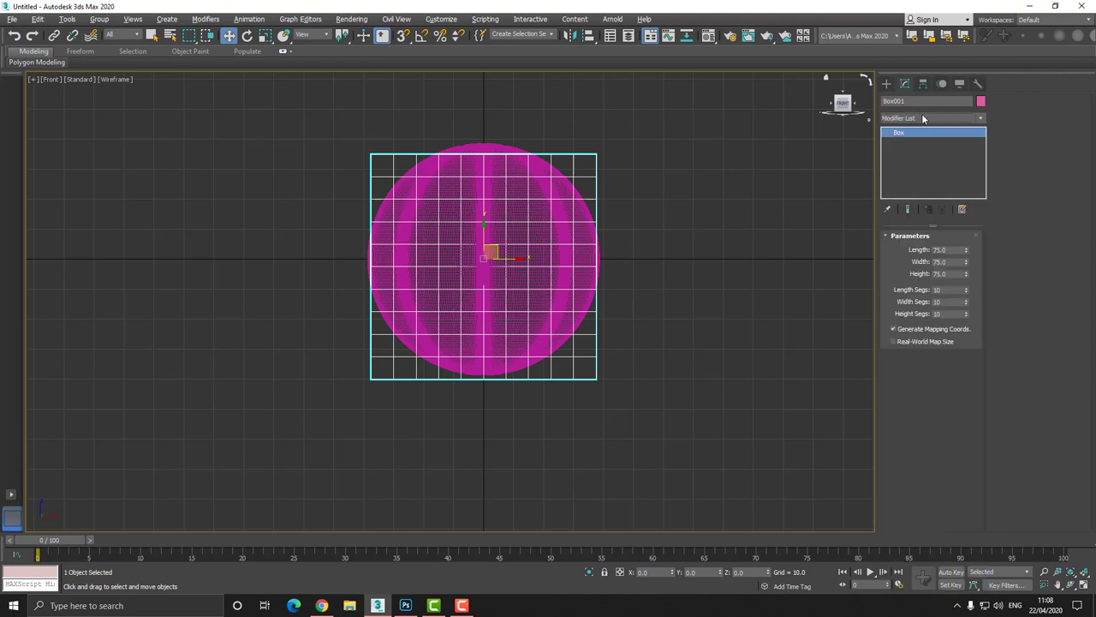
pyautogui.click(931, 476)
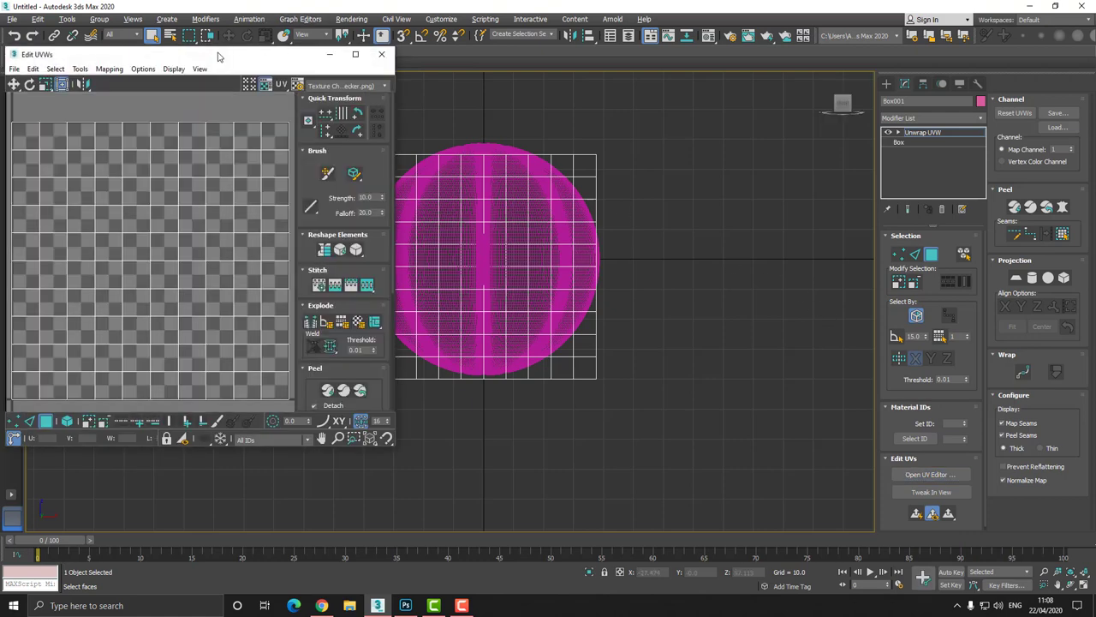
# Step: Apply Flatten Mapping to all polygons of the box
pyautogui.moveTo(220, 54); pyautogui.dragTo(536, 51)
pyautogui.click(362, 418)
pyautogui.hotkey('ctrl', 'a')
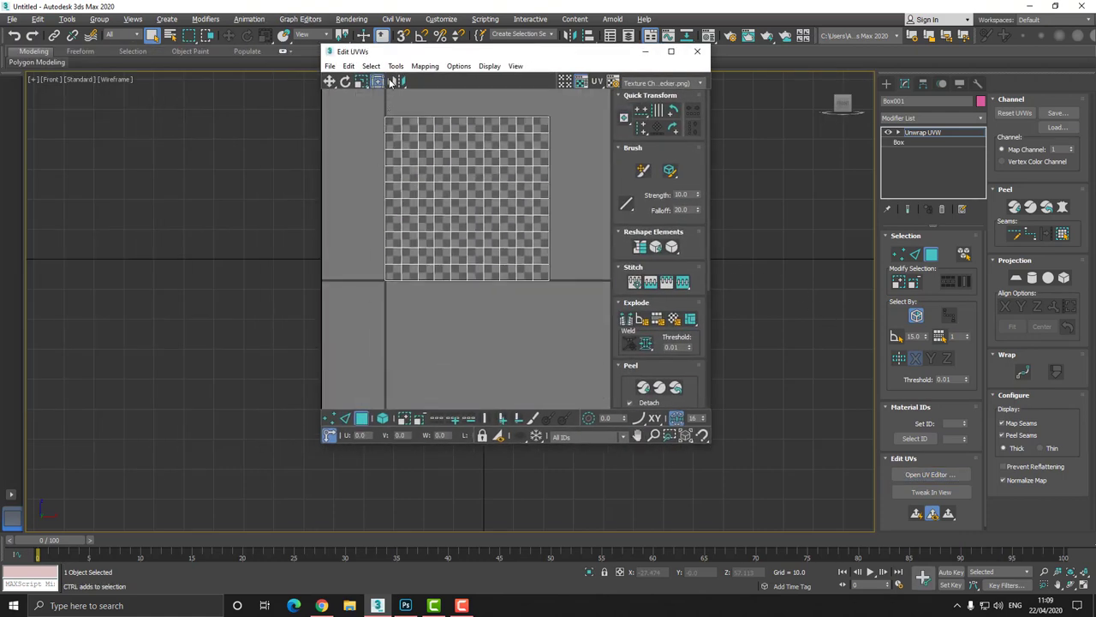
pyautogui.click(422, 67)
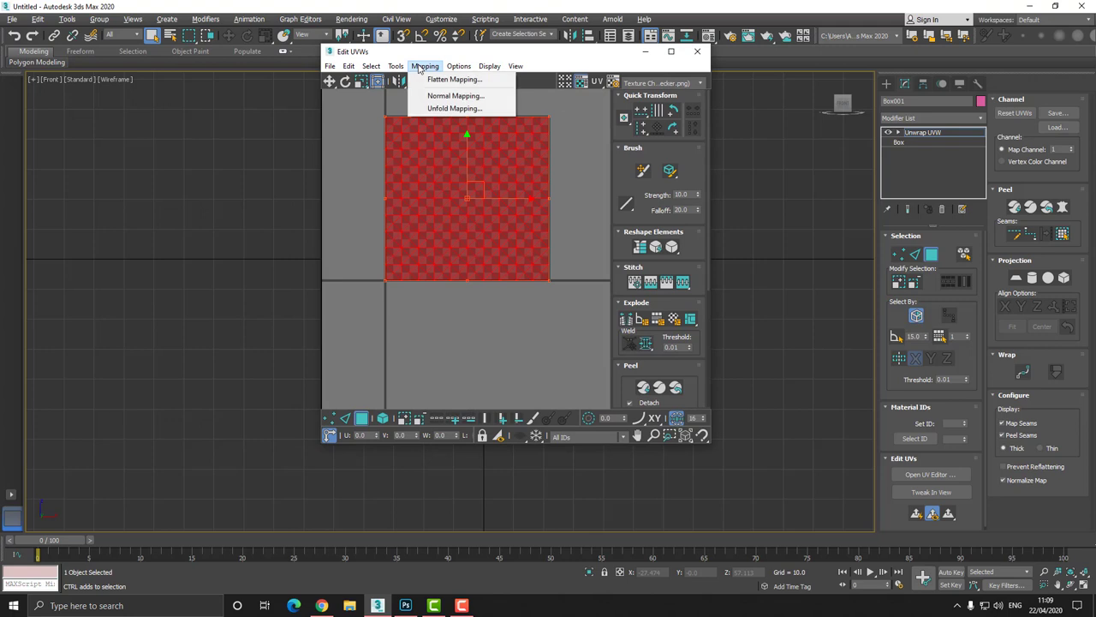
pyautogui.click(450, 78)
pyautogui.click(159, 94)
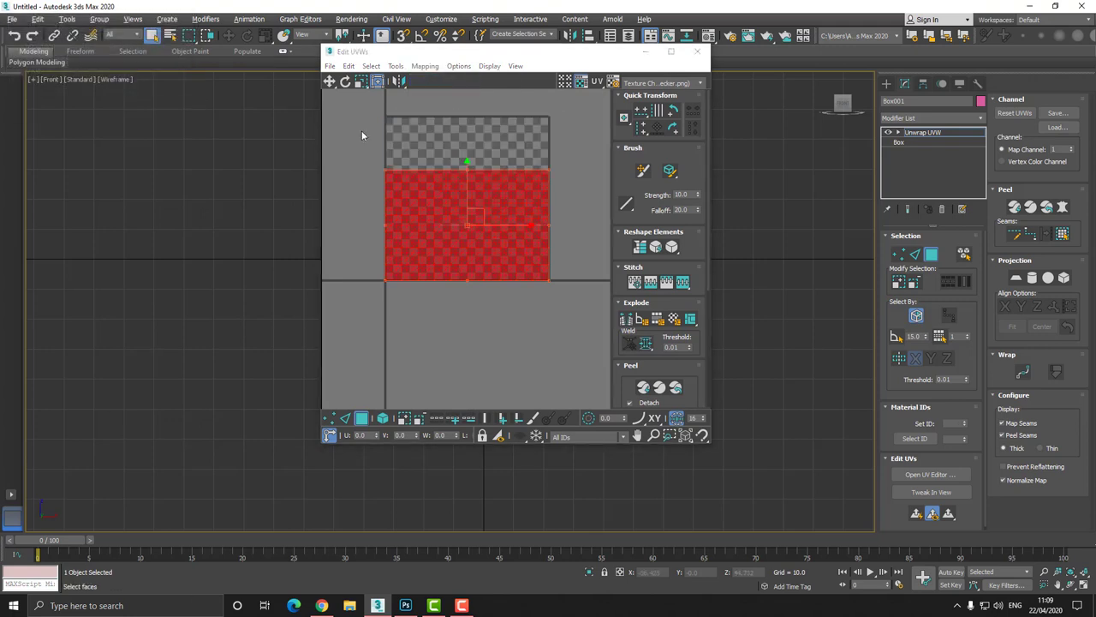
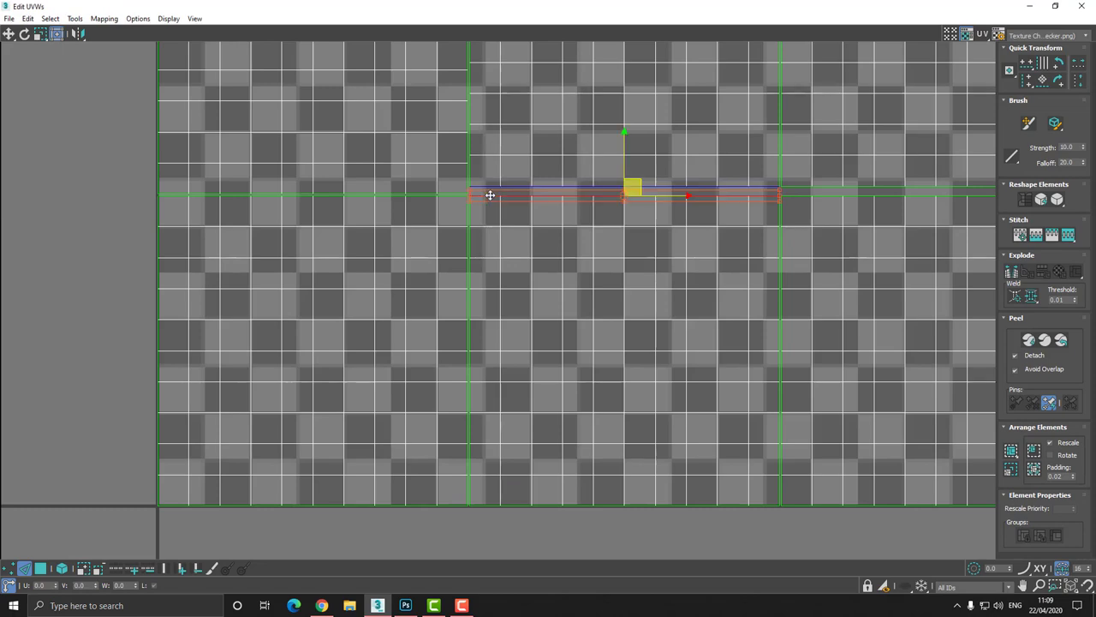
# Step: Stitch the two clusters of the middle column together, then stitch another cluster onto the column's bottom edge
pyautogui.rightClick(489, 195)
pyautogui.click(474, 239)
pyautogui.moveTo(543, 495); pyautogui.dragTo(488, 326, button='middle')
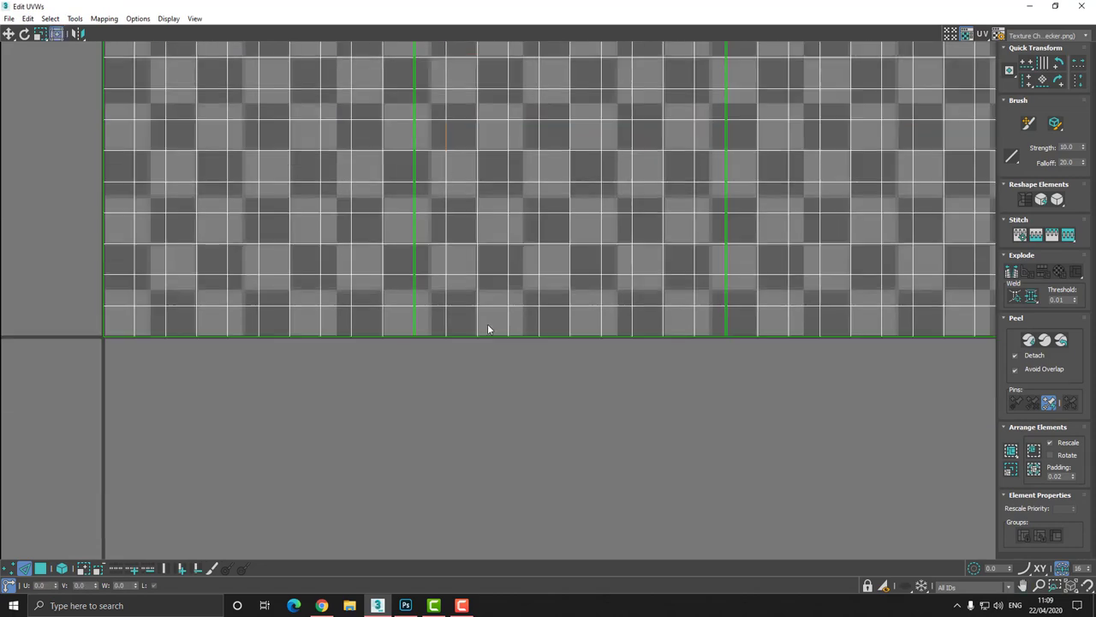
pyautogui.click(437, 336)
pyautogui.rightClick(436, 335)
pyautogui.click(419, 382)
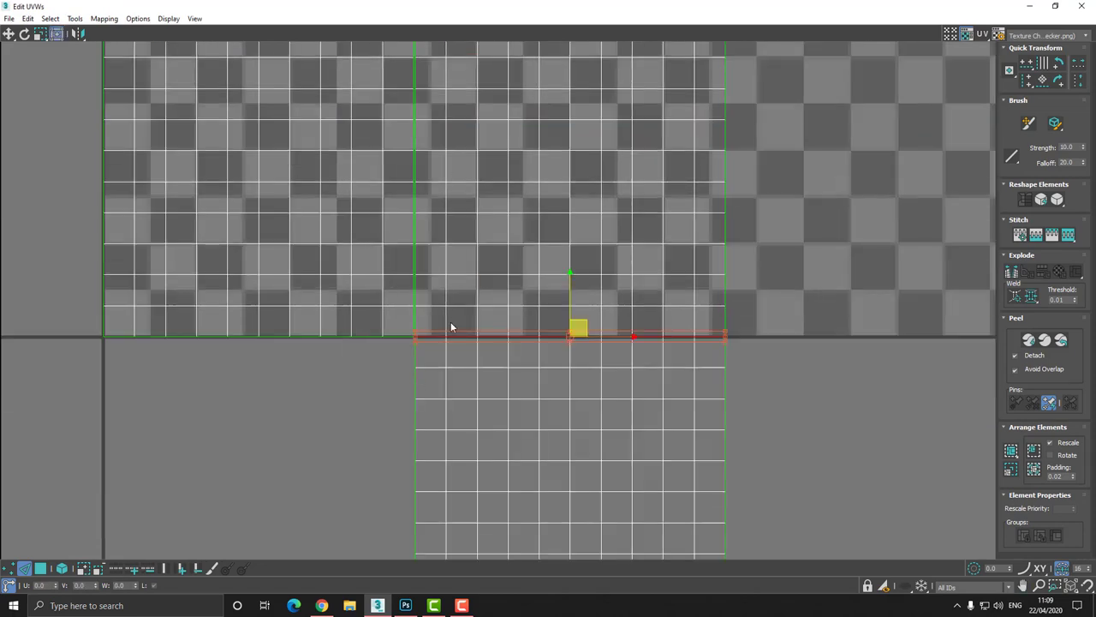
# Step: Stitch the upper-left cluster onto the top edge of the middle column
pyautogui.scroll(-3, 409, 207)
pyautogui.moveTo(409, 207); pyautogui.dragTo(412, 296, button='middle')
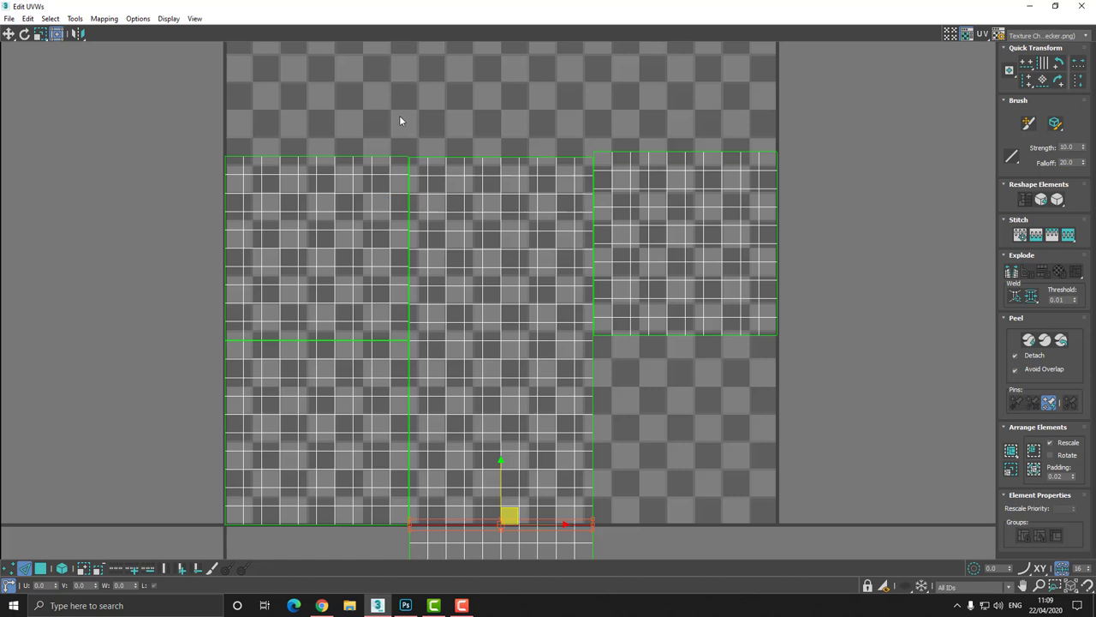
pyautogui.click(418, 158)
pyautogui.rightClick(417, 155)
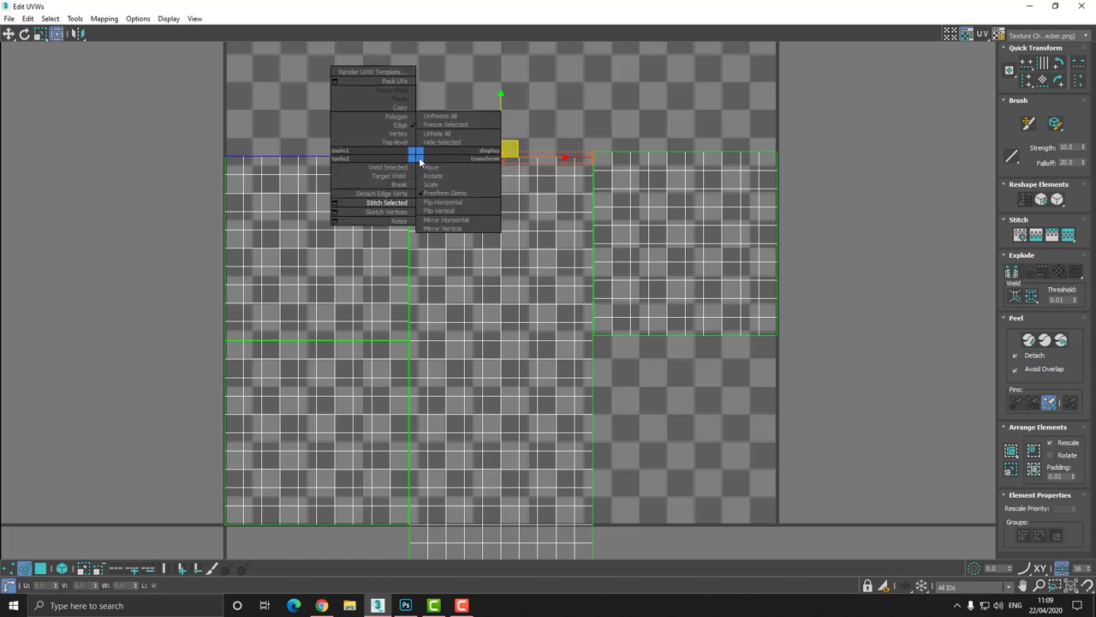
pyautogui.click(396, 202)
pyautogui.moveTo(397, 167); pyautogui.dragTo(397, 120, button='middle')
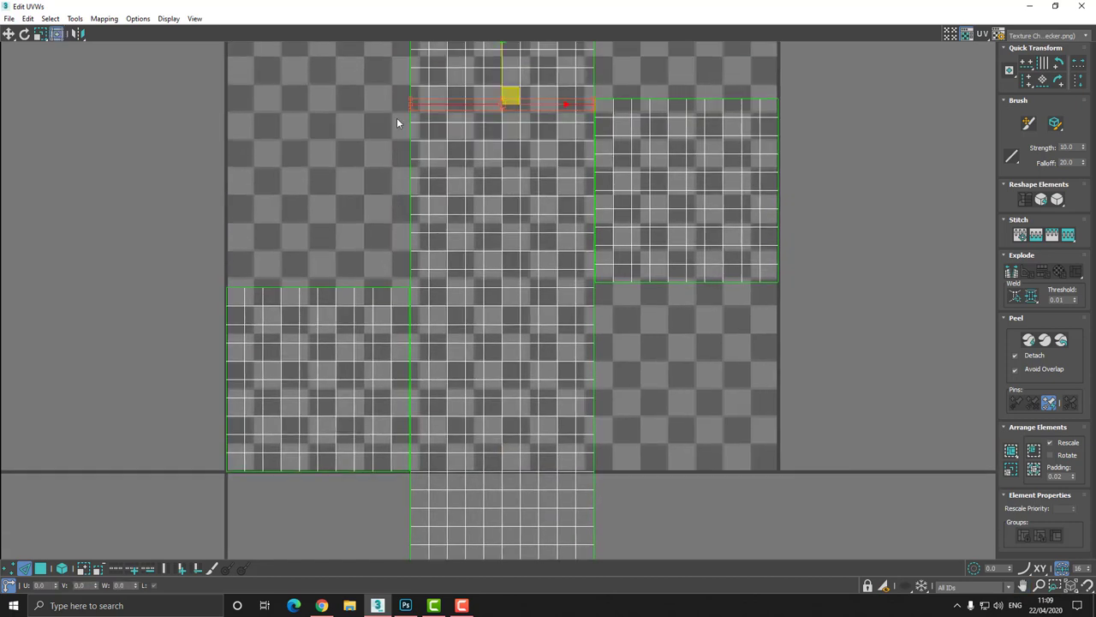
# Step: Stitch the remaining lower-left cluster to the left edge of the middle column's upper face
pyautogui.moveTo(428, 283); pyautogui.dragTo(429, 281)
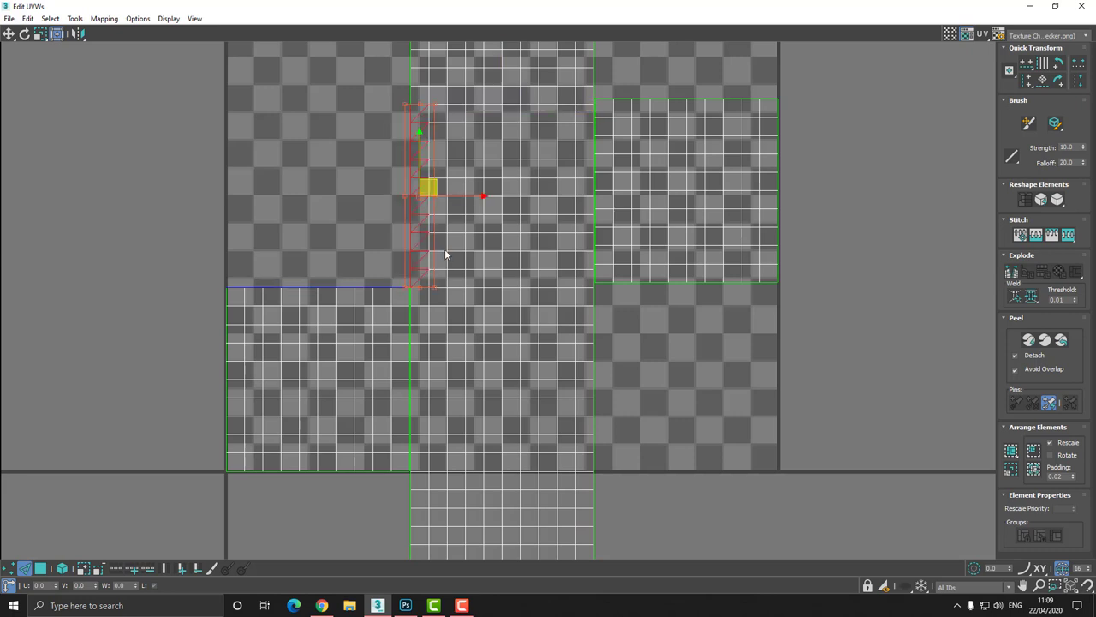
pyautogui.rightClick(423, 104)
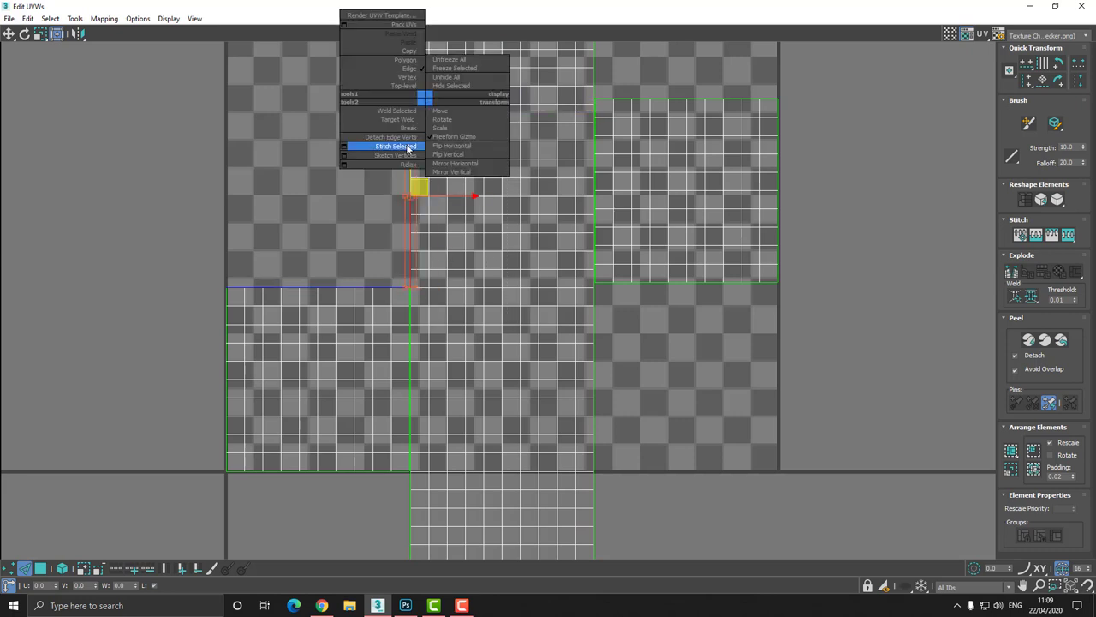
pyautogui.click(392, 148)
pyautogui.moveTo(581, 129); pyautogui.dragTo(525, 133, button='middle')
pyautogui.moveTo(529, 119); pyautogui.dragTo(539, 284)
pyautogui.hotkey('ctrl', 'z')
pyautogui.click(573, 80)
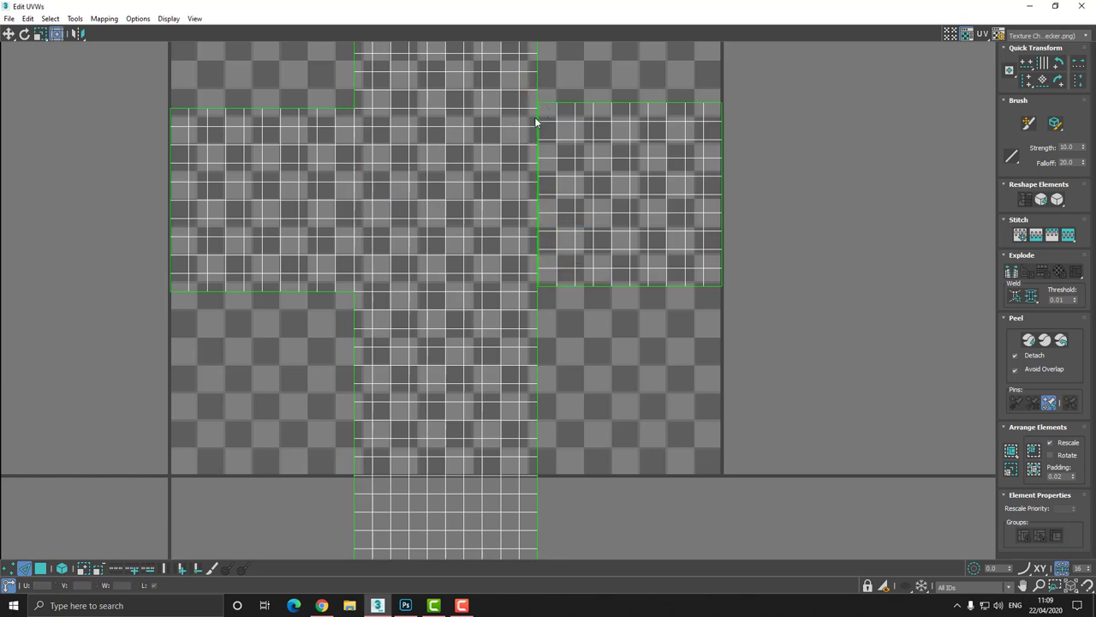
# Step: Select the middle column's right border and trim the edge selection down to the stretch beside the unattached right-hand cluster
pyautogui.click(536, 117)
pyautogui.scroll(-2, 514, 197)
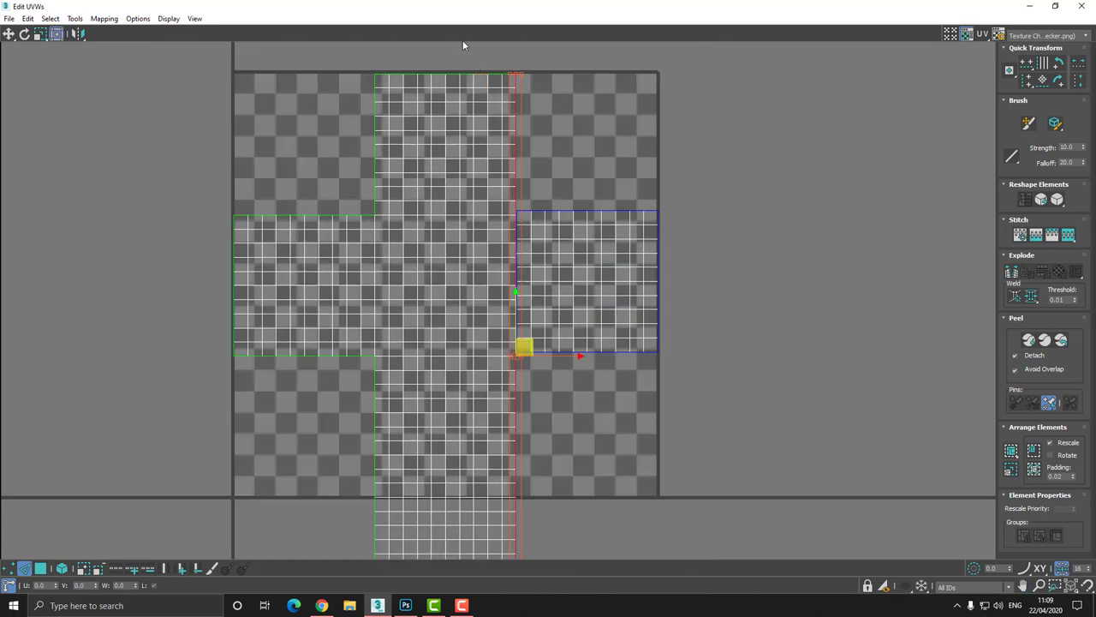
pyautogui.keyDown('alt'); pyautogui.moveTo(533, 204); pyautogui.dragTo(536, 215); pyautogui.keyUp('alt')
pyautogui.moveTo(539, 388); pyautogui.dragTo(526, 304, button='middle')
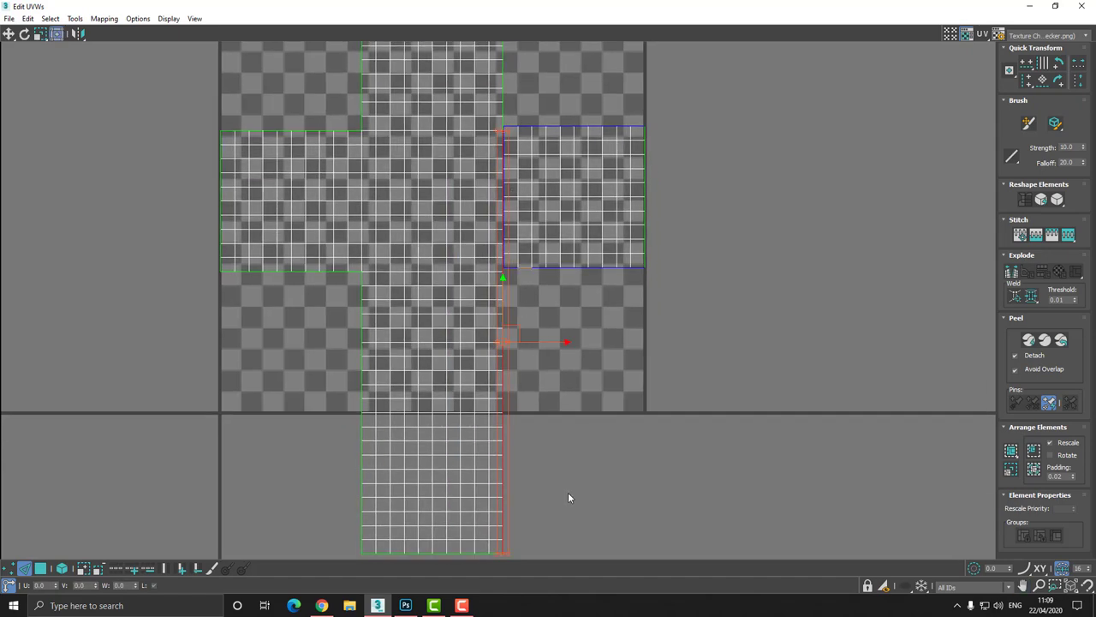
pyautogui.moveTo(477, 431); pyautogui.dragTo(485, 234, button='middle')
pyautogui.keyDown('alt'); pyautogui.moveTo(599, 451); pyautogui.dragTo(482, 238); pyautogui.keyUp('alt')
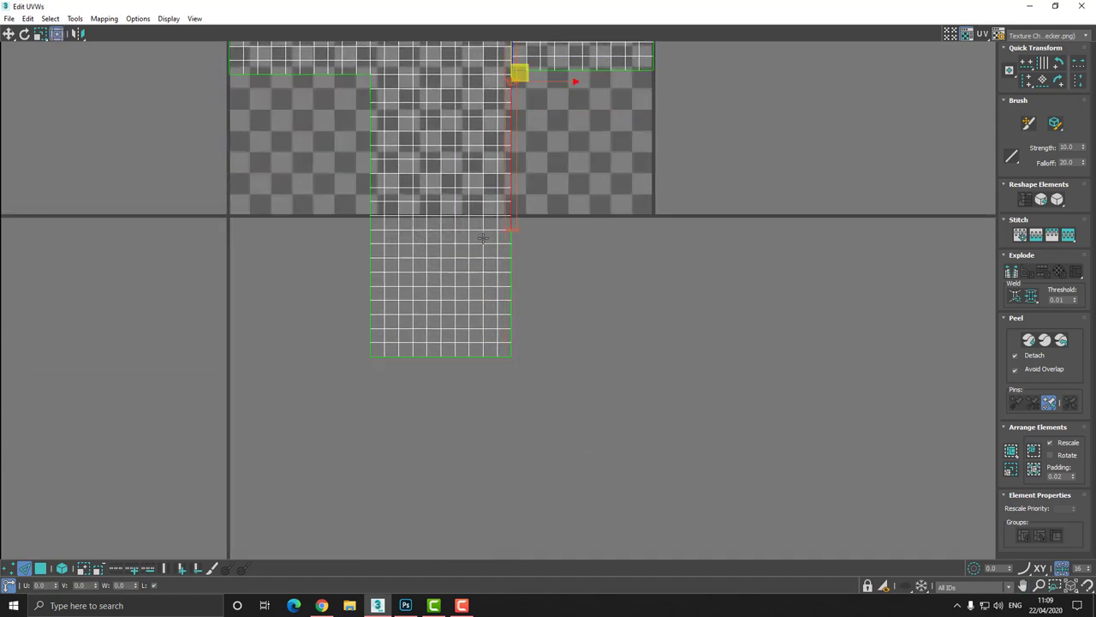
pyautogui.moveTo(482, 237); pyautogui.dragTo(491, 381, button='middle')
pyautogui.scroll(2, 491, 381)
pyautogui.scroll(4, 518, 204)
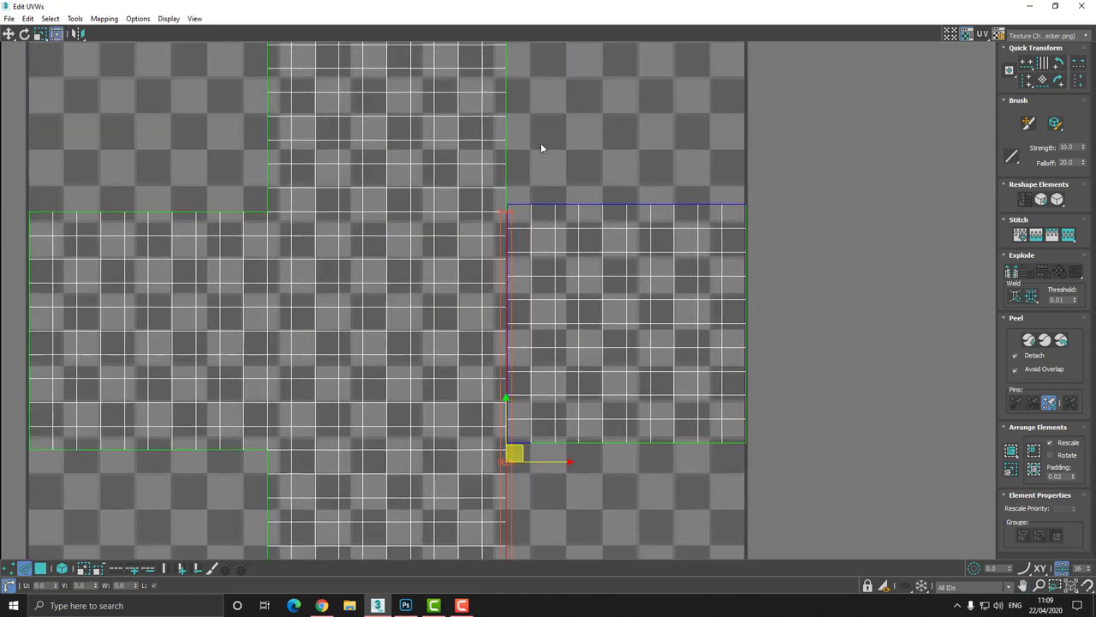
pyautogui.keyDown('alt'); pyautogui.moveTo(512, 220); pyautogui.dragTo(485, 221); pyautogui.keyUp('alt')
pyautogui.scroll(-2, 554, 213)
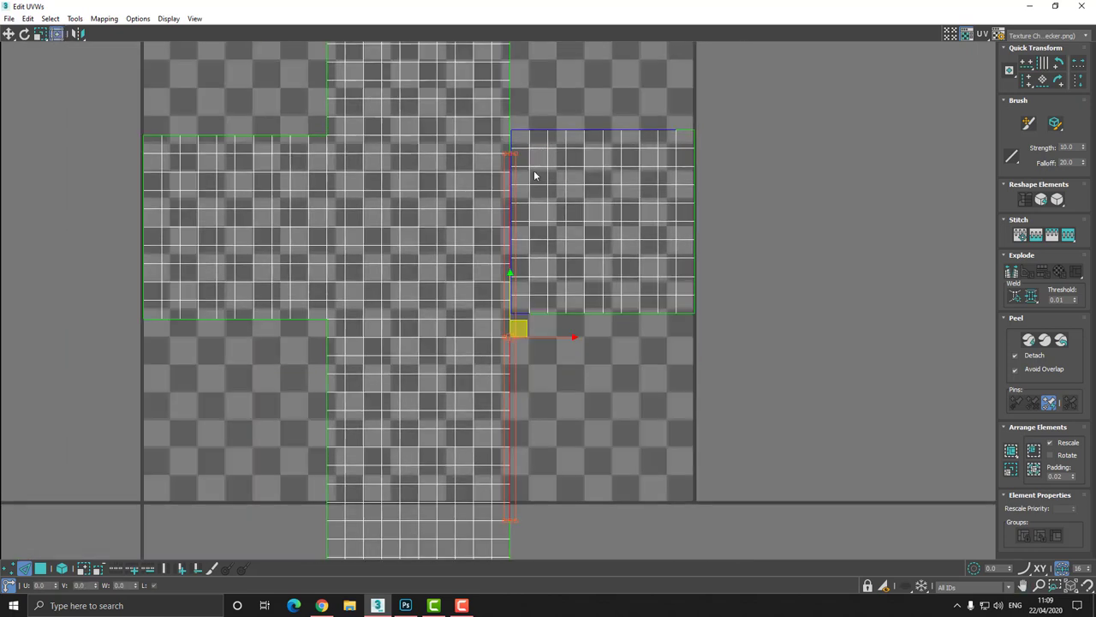
pyautogui.keyDown('alt'); pyautogui.moveTo(455, 340); pyautogui.dragTo(455, 340); pyautogui.keyUp('alt')
pyautogui.hotkey('ctrl', 'z')
pyautogui.keyDown('alt'); pyautogui.moveTo(503, 155); pyautogui.dragTo(525, 168); pyautogui.keyUp('alt')
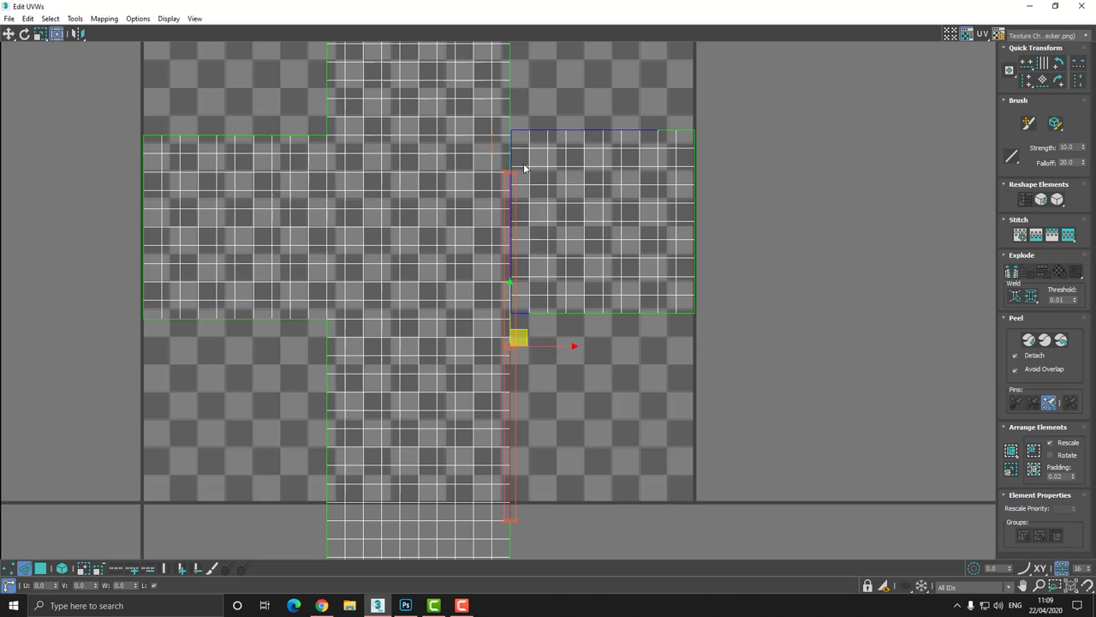
pyautogui.hotkey('ctrl', 'z')
pyautogui.moveTo(557, 524); pyautogui.dragTo(553, 418, button='middle')
pyautogui.keyDown('alt'); pyautogui.moveTo(560, 443); pyautogui.dragTo(441, 332); pyautogui.keyUp('alt')
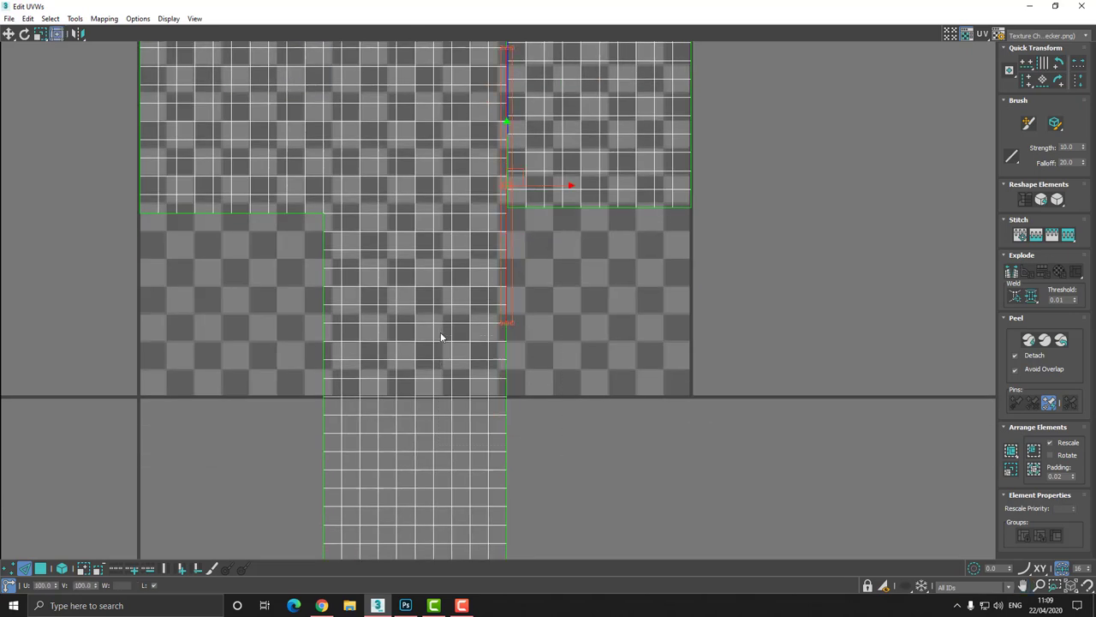
# Step: Try to stitch the trimmed edge selection to the right-hand cluster, then undo the stitch
pyautogui.scroll(6, 526, 294)
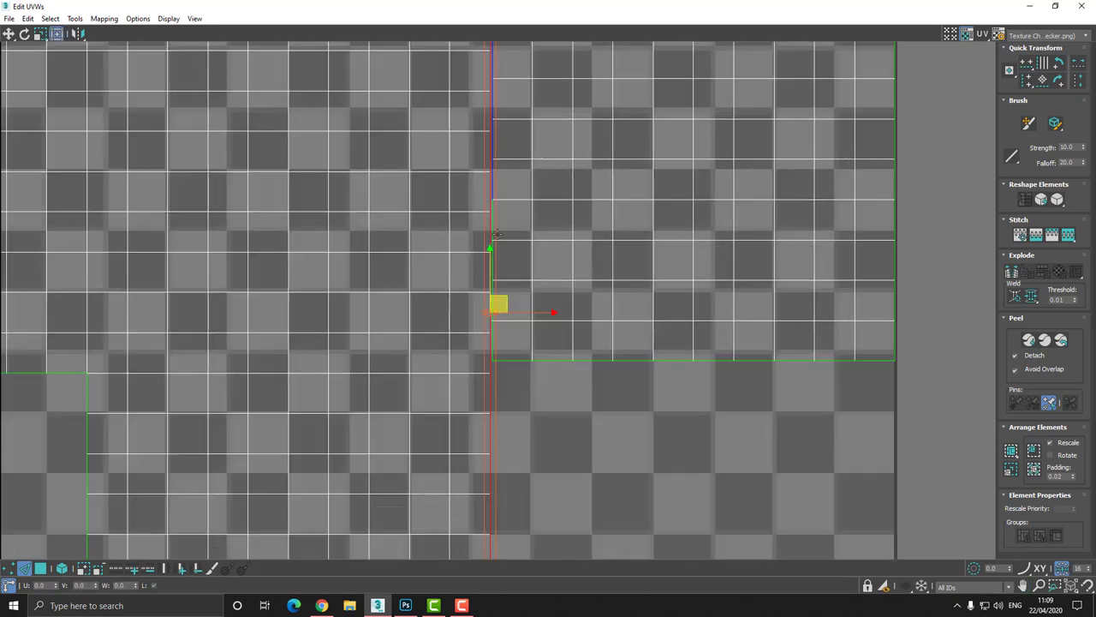
pyautogui.rightClick(490, 221)
pyautogui.click(467, 266)
pyautogui.scroll(-3, 540, 190)
pyautogui.hotkey('ctrl', 'z')
# Step: Clear the edge selection and stitch the right-hand cluster to the middle column using the cluster's own left edge
pyautogui.moveTo(548, 192); pyautogui.dragTo(535, 288, button='middle')
pyautogui.scroll(-2, 527, 288)
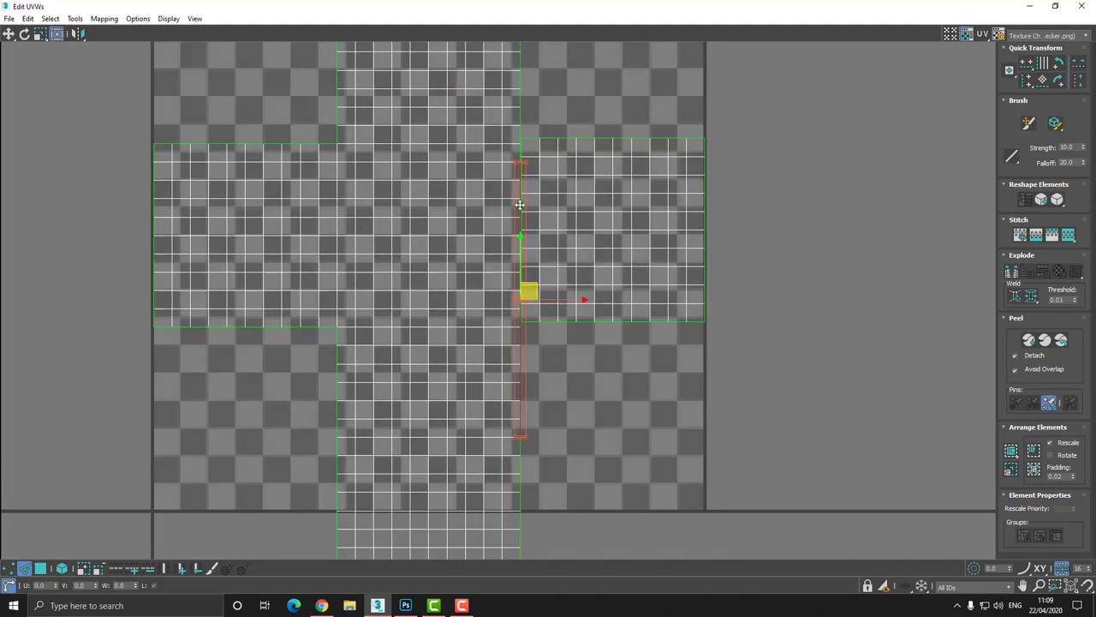
pyautogui.moveTo(511, 133); pyautogui.dragTo(517, 98, button='middle')
pyautogui.click(621, 326)
pyautogui.scroll(3, 532, 114)
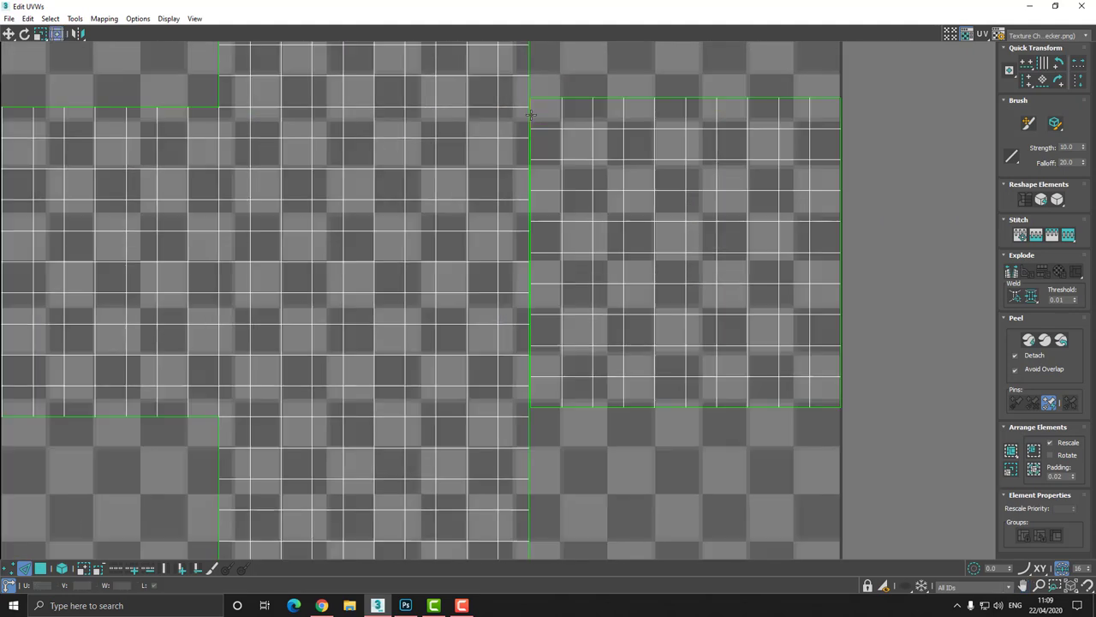
pyautogui.click(532, 113)
pyautogui.rightClick(527, 112)
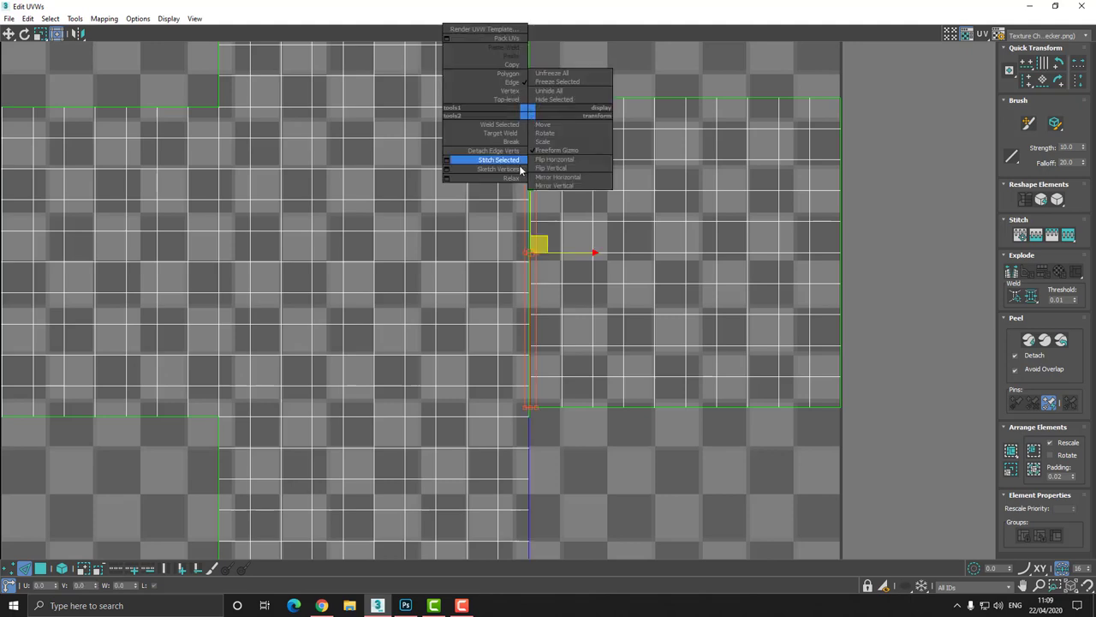
pyautogui.click(514, 161)
# Step: Undo the last stitch and stitch the right-hand cluster's left edge to the column again
pyautogui.scroll(-2, 435, 222)
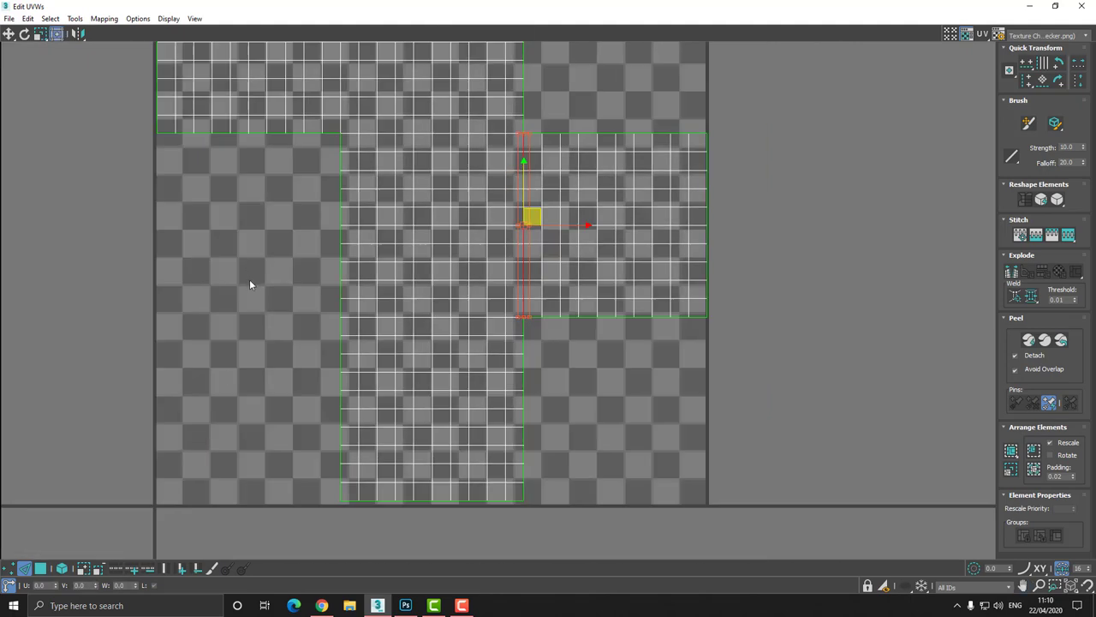
pyautogui.scroll(-2, 251, 281)
pyautogui.moveTo(288, 221); pyautogui.dragTo(308, 241, button='middle')
pyautogui.hotkey('ctrl', 'z')
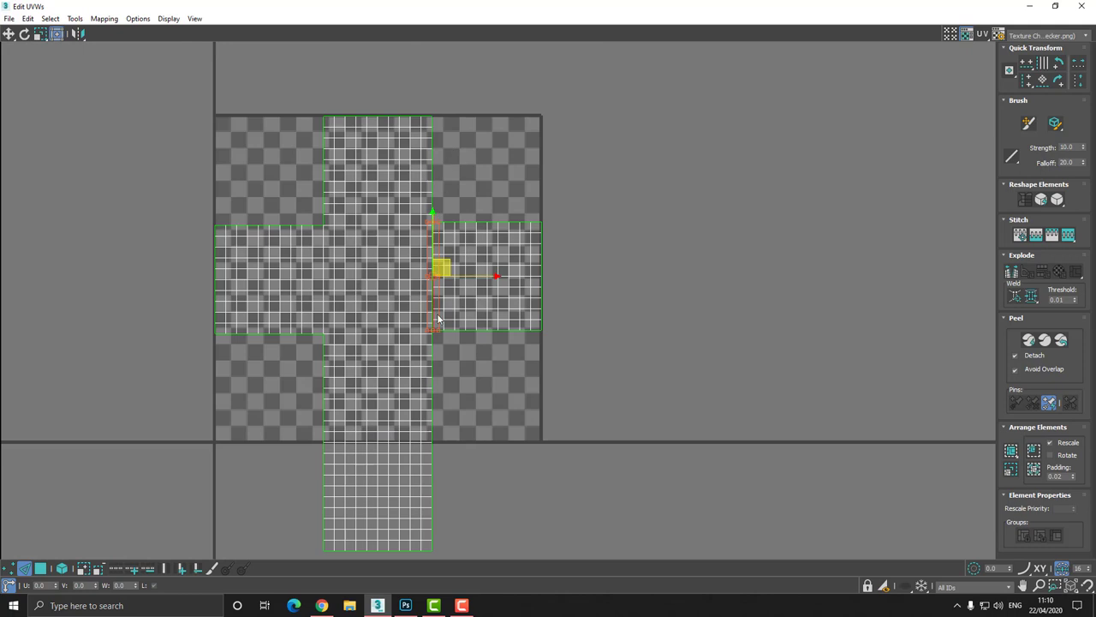
pyautogui.moveTo(438, 315); pyautogui.dragTo(435, 255, button='middle')
pyautogui.rightClick(441, 211)
pyautogui.click(421, 260)
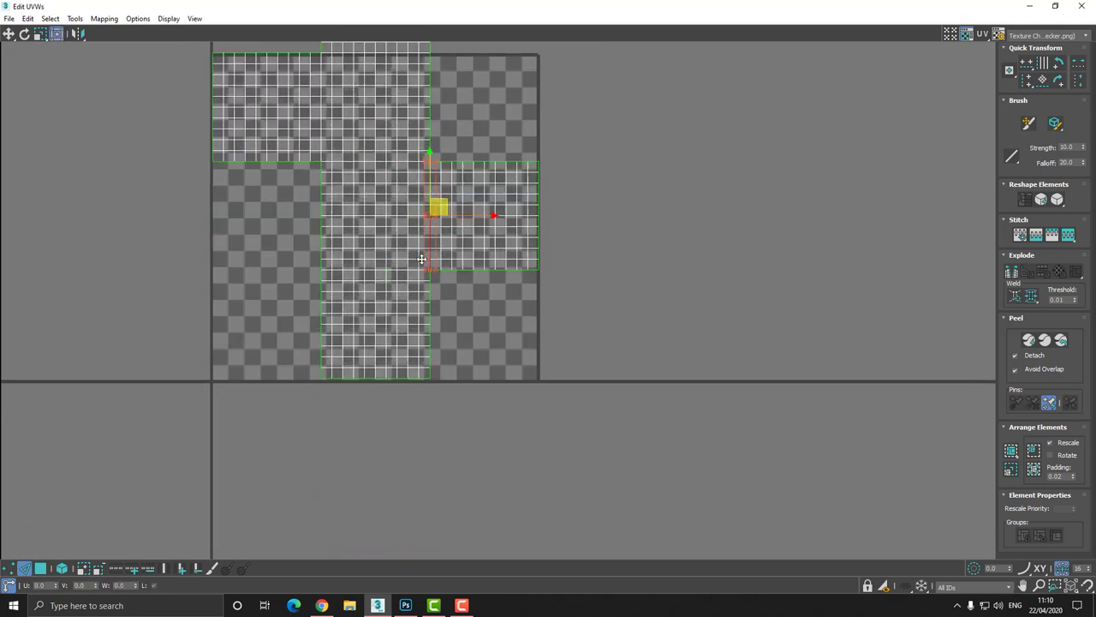
# Step: Select all polygons of the stitched UV layout and pack them with the Non-Convex method, 0.001 padding, normalized and rescaled clusters
pyautogui.click(40, 568)
pyautogui.click(328, 243)
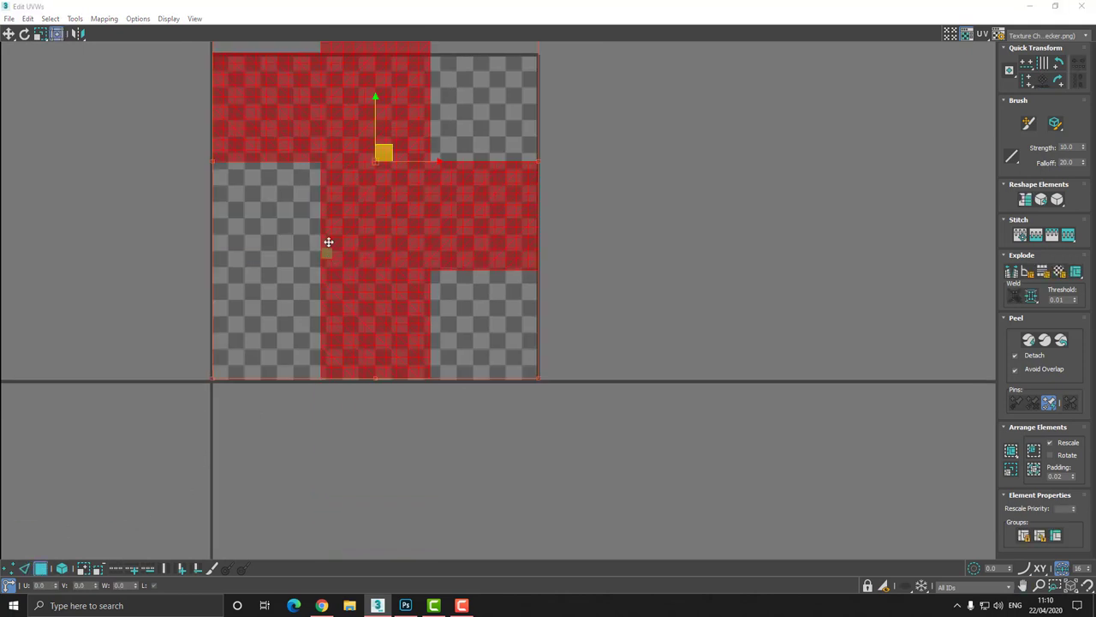
pyautogui.click(75, 18)
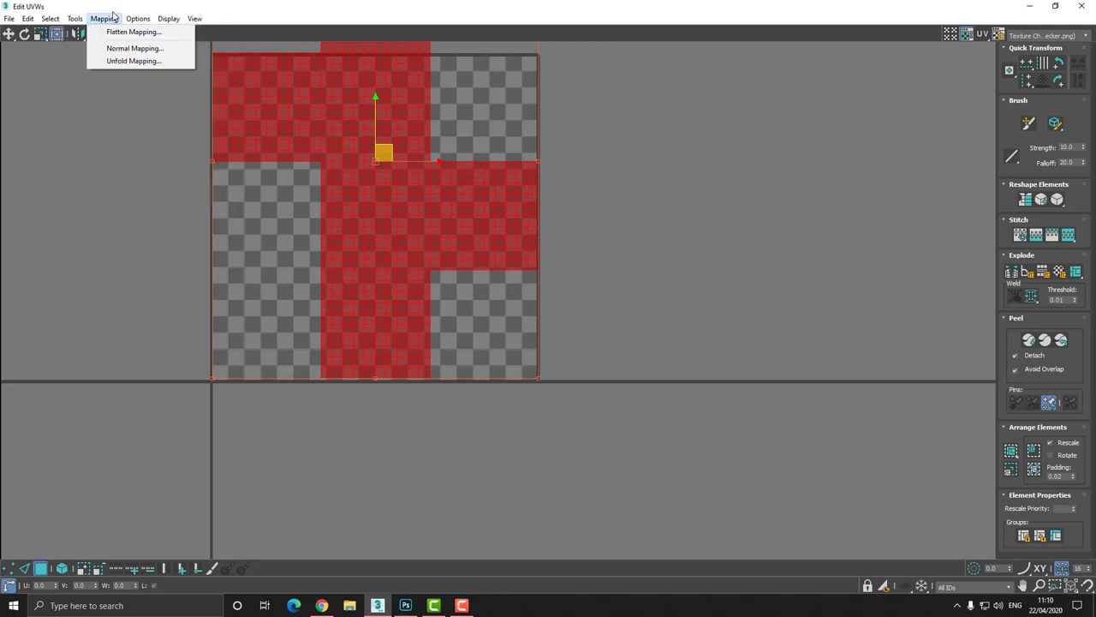
pyautogui.moveTo(147, 19)
pyautogui.moveTo(74, 21)
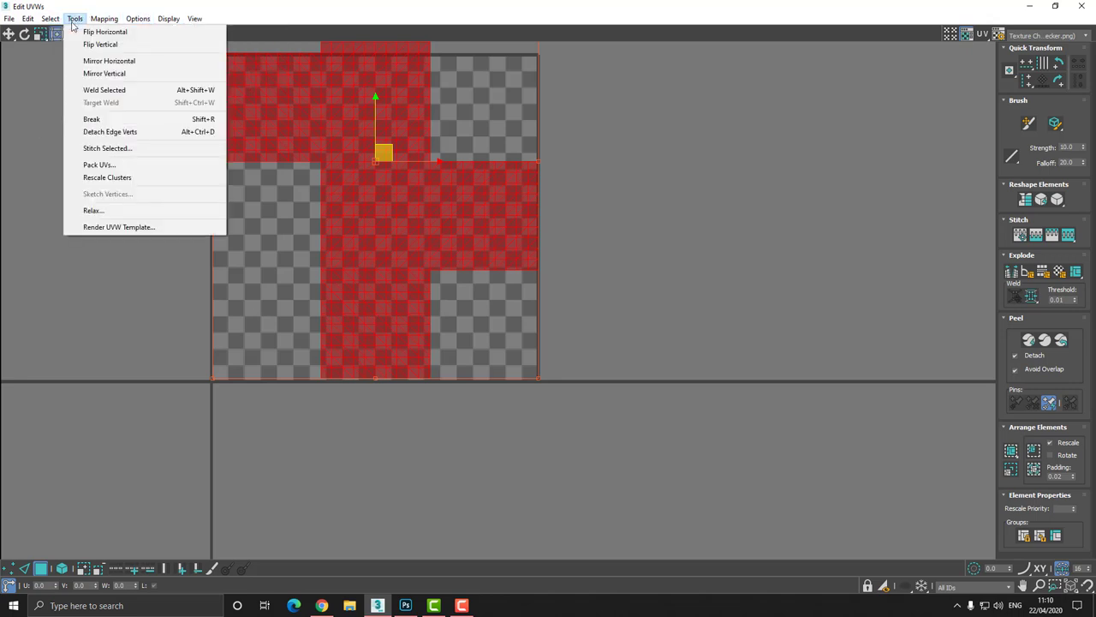
pyautogui.click(125, 164)
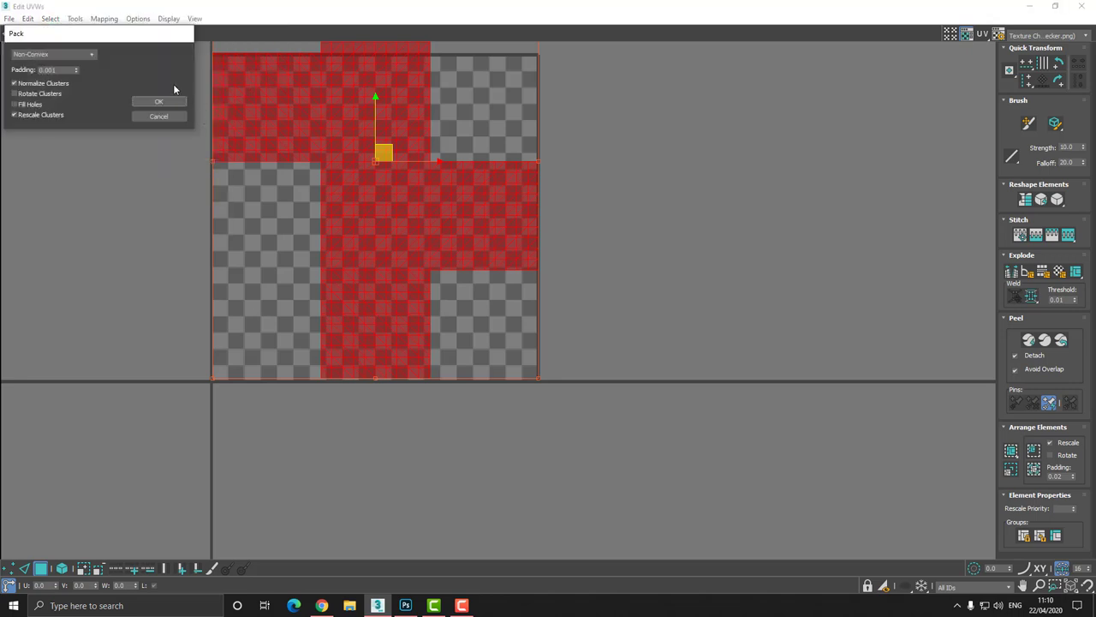
pyautogui.click(159, 101)
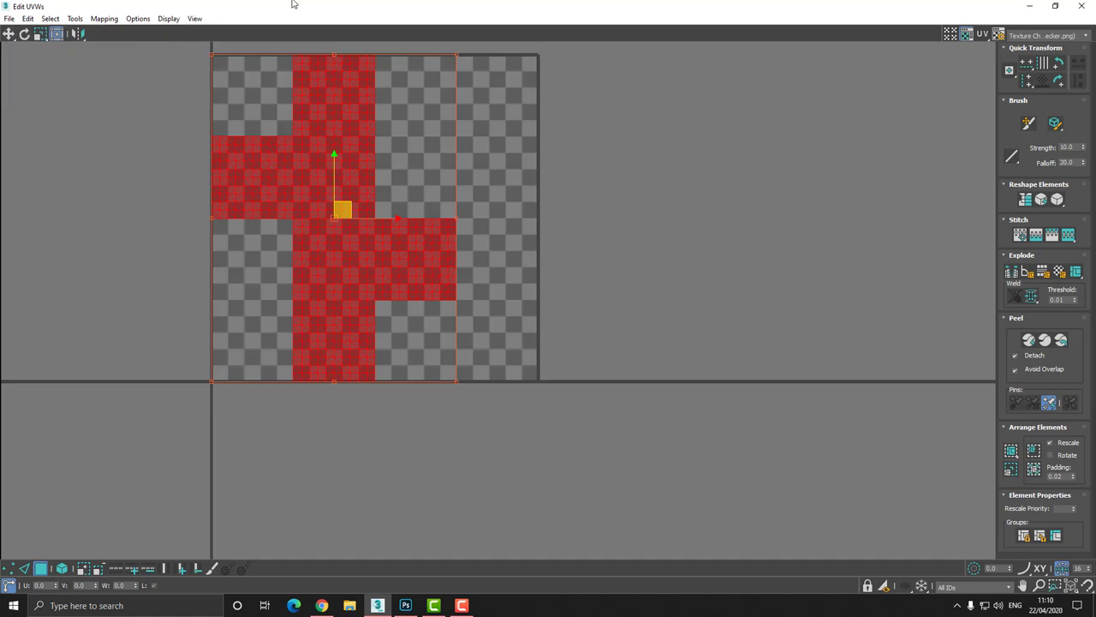
# Step: Leave the UV editor, end polygon selection on the box and switch the viewport to an angled perspective view
pyautogui.moveTo(295, 6); pyautogui.dragTo(249, 51)
pyautogui.click(433, 49)
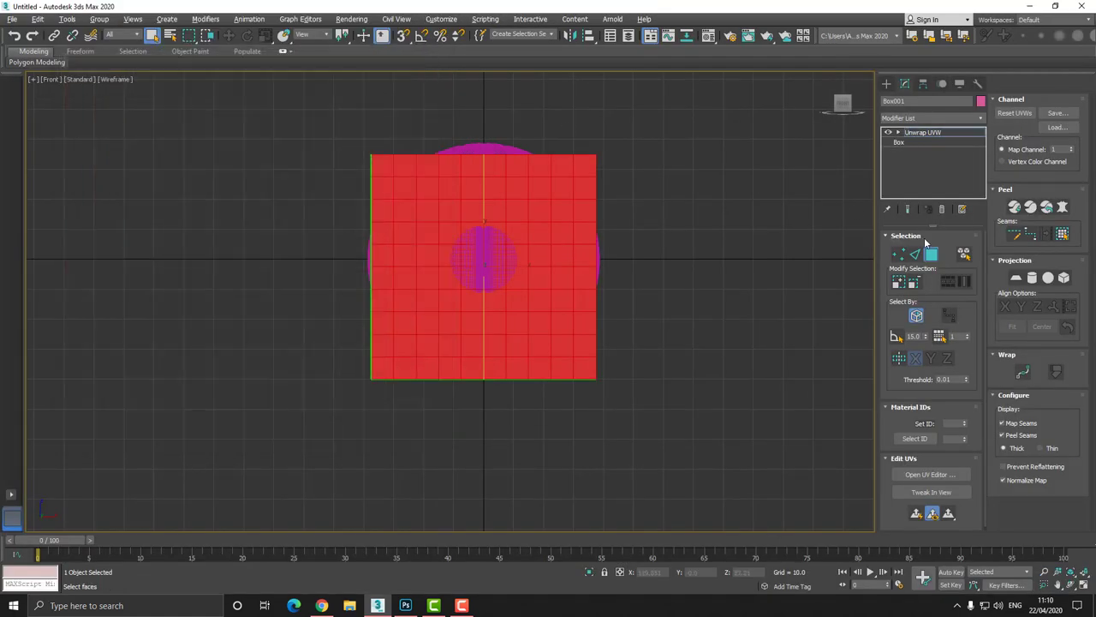
pyautogui.click(932, 255)
pyautogui.moveTo(648, 167); pyautogui.dragTo(640, 167, button='middle')
pyautogui.press('p')
pyautogui.moveTo(557, 166); pyautogui.dragTo(492, 179, button='middle')
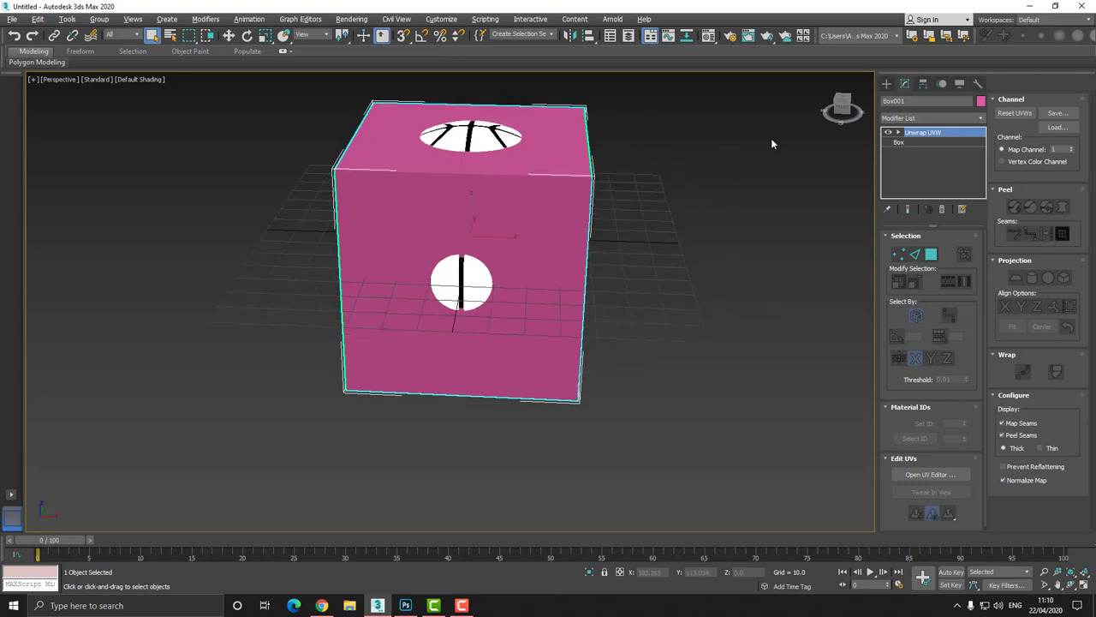
# Step: Add a Spherify modifier on top of the box's Unwrap UVW and show the scene in wireframe
pyautogui.click(916, 119)
pyautogui.scroll(-20, 943, 291)
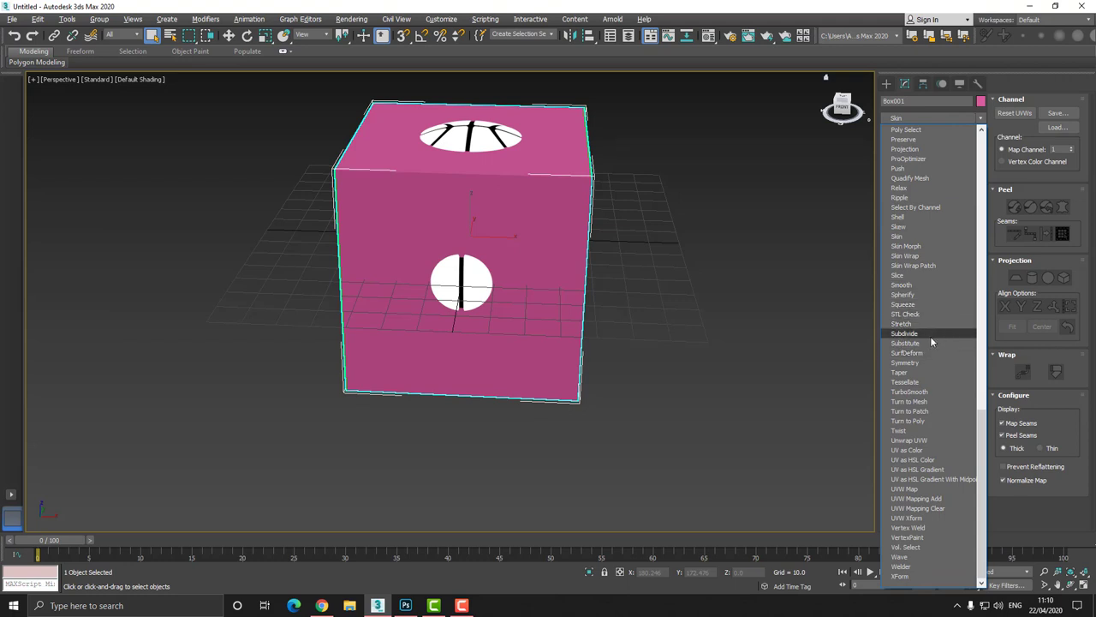
pyautogui.click(917, 297)
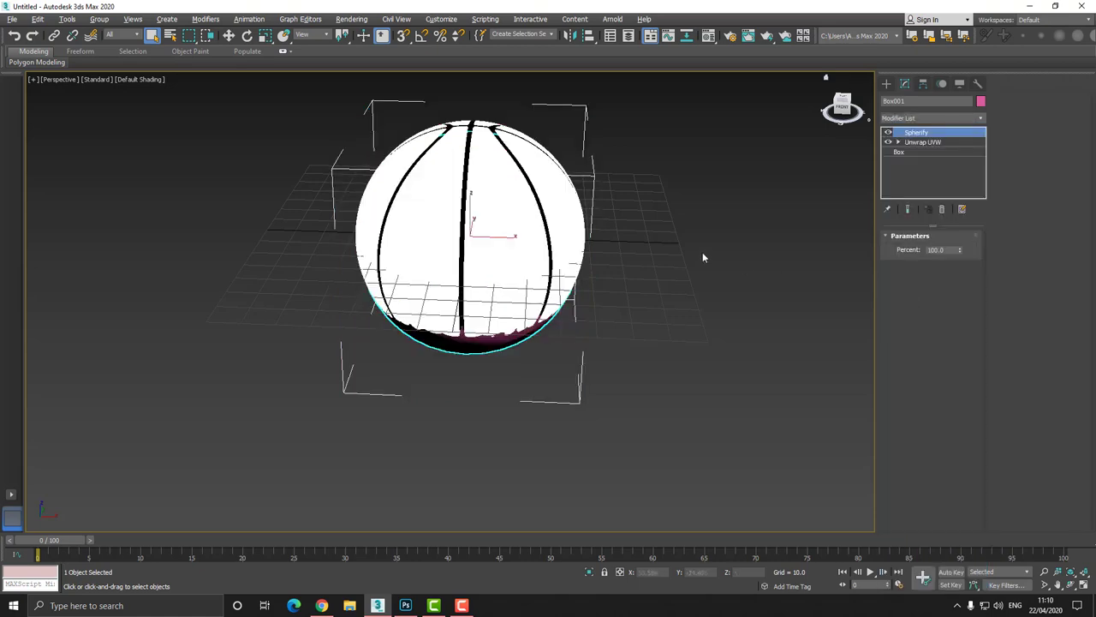
pyautogui.moveTo(529, 201); pyautogui.dragTo(543, 220, button='middle')
pyautogui.scroll(2, 544, 221)
pyautogui.press('F3')
pyautogui.scroll(-4, 485, 170)
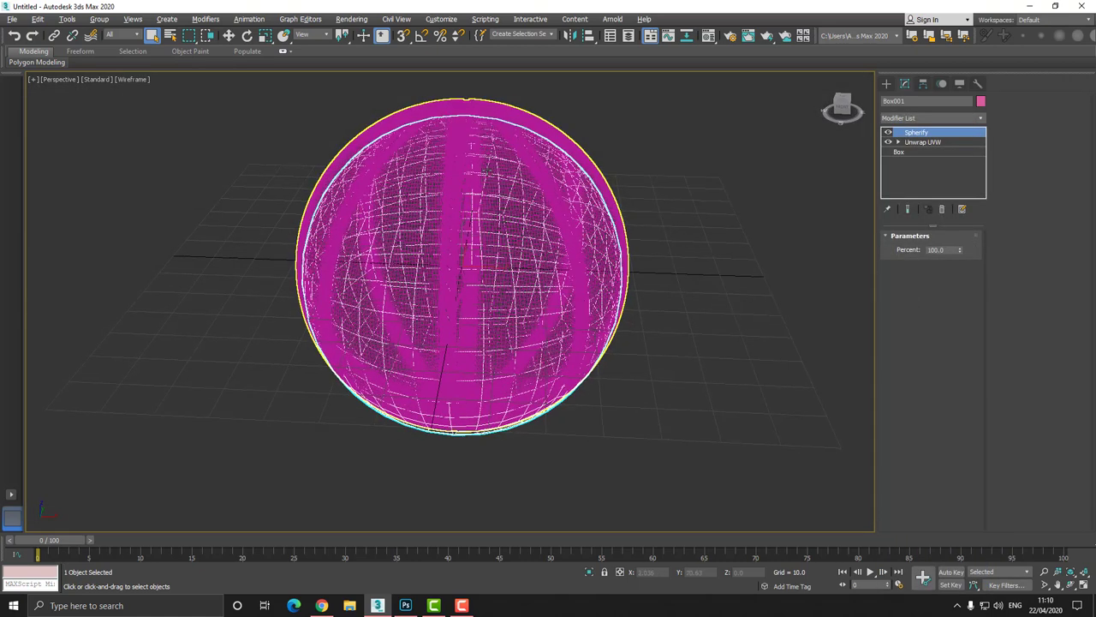
# Step: Move the spherified box about 88 units along X, clear of the basketball, and return the viewport to shaded display
pyautogui.click(228, 35)
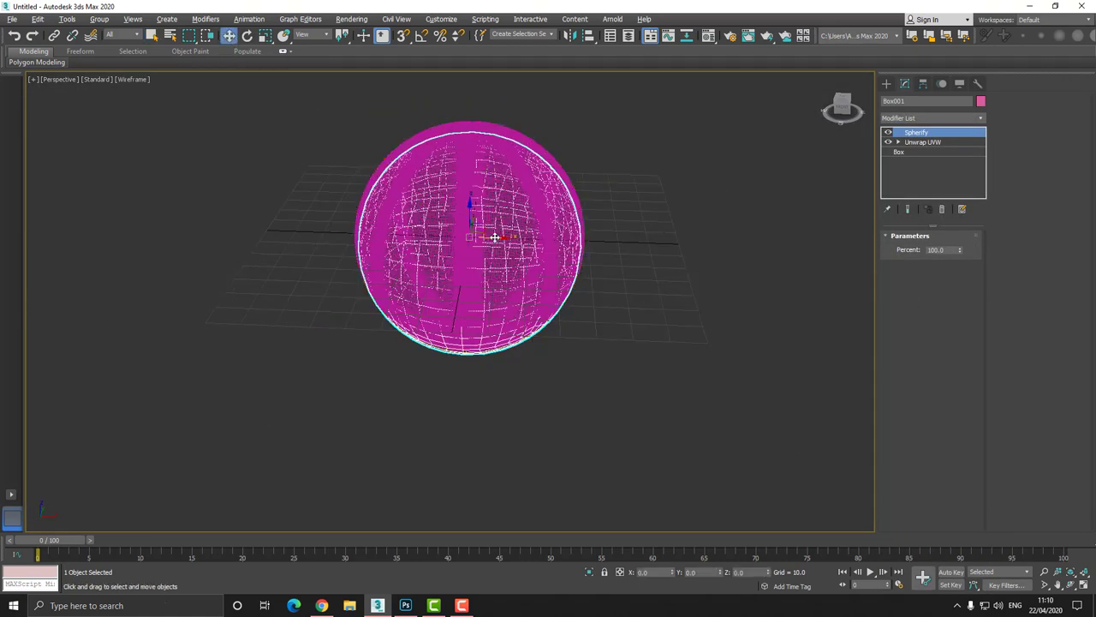
pyautogui.moveTo(489, 237); pyautogui.dragTo(720, 227)
pyautogui.moveTo(719, 227); pyautogui.dragTo(625, 224, button='middle')
pyautogui.press('F3')
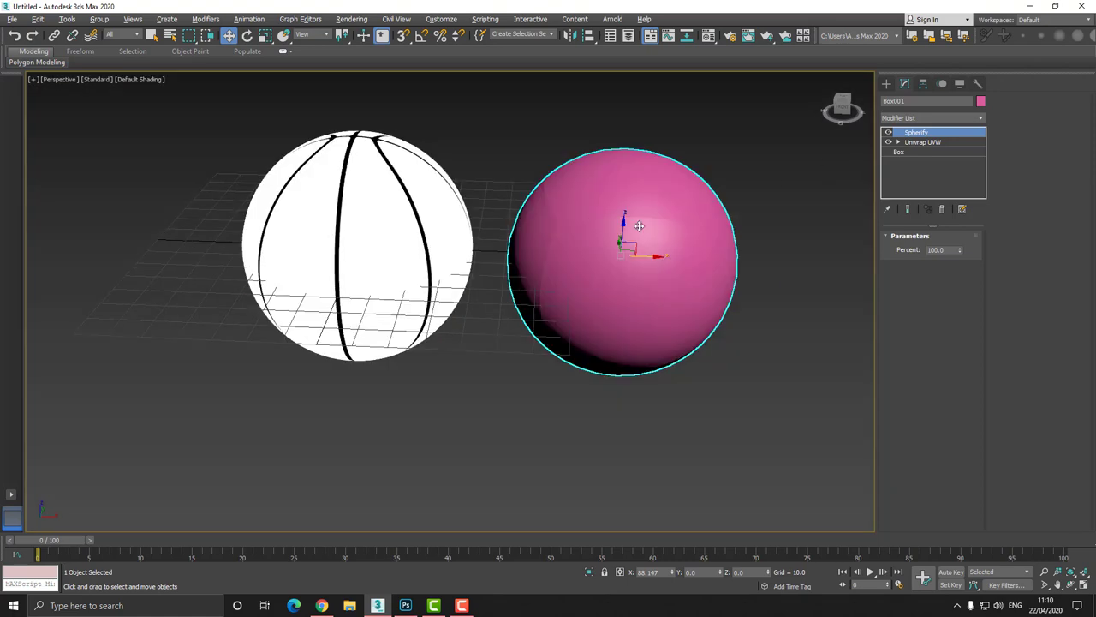
pyautogui.scroll(5, 548, 220)
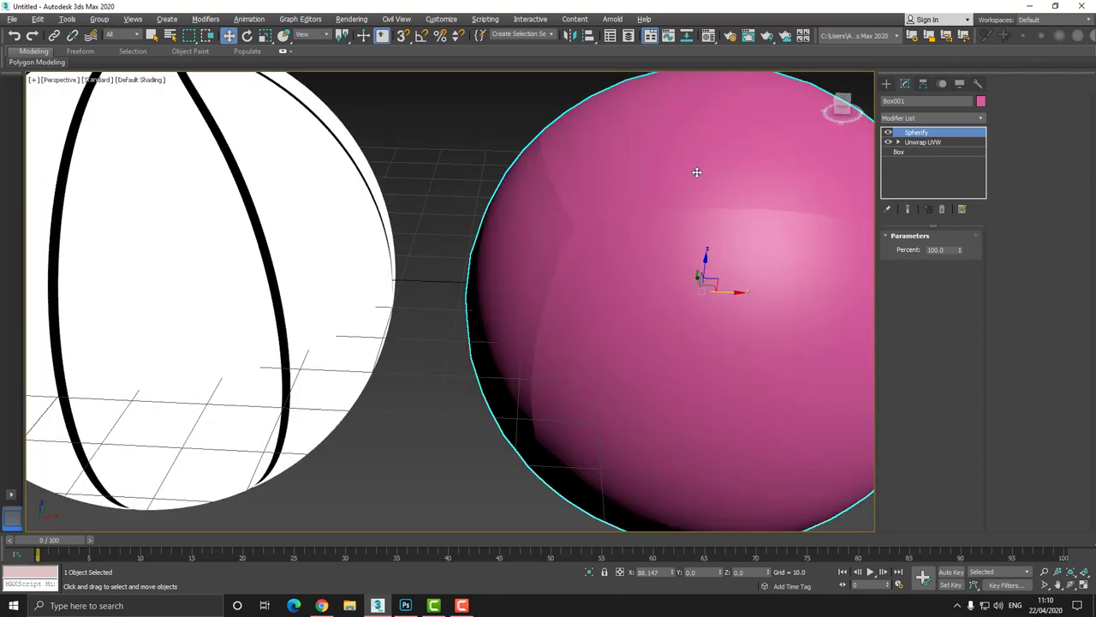
pyautogui.moveTo(696, 172); pyautogui.dragTo(607, 166, button='middle')
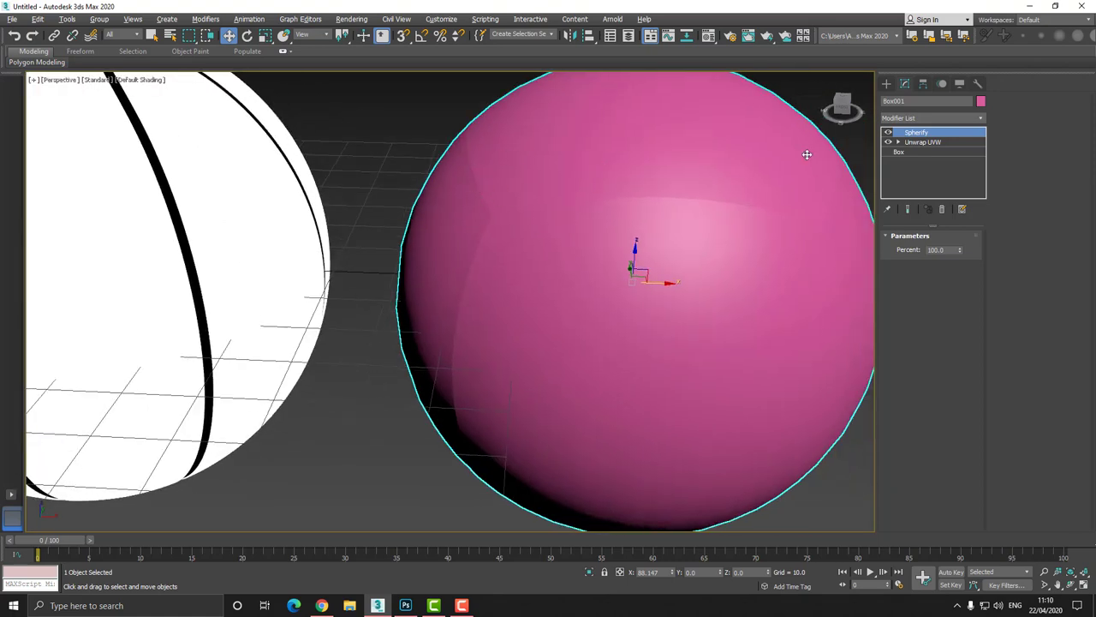
# Step: Add an Edit Poly modifier above Spherify and select all polygons of the spherified box
pyautogui.click(920, 118)
pyautogui.press('e')
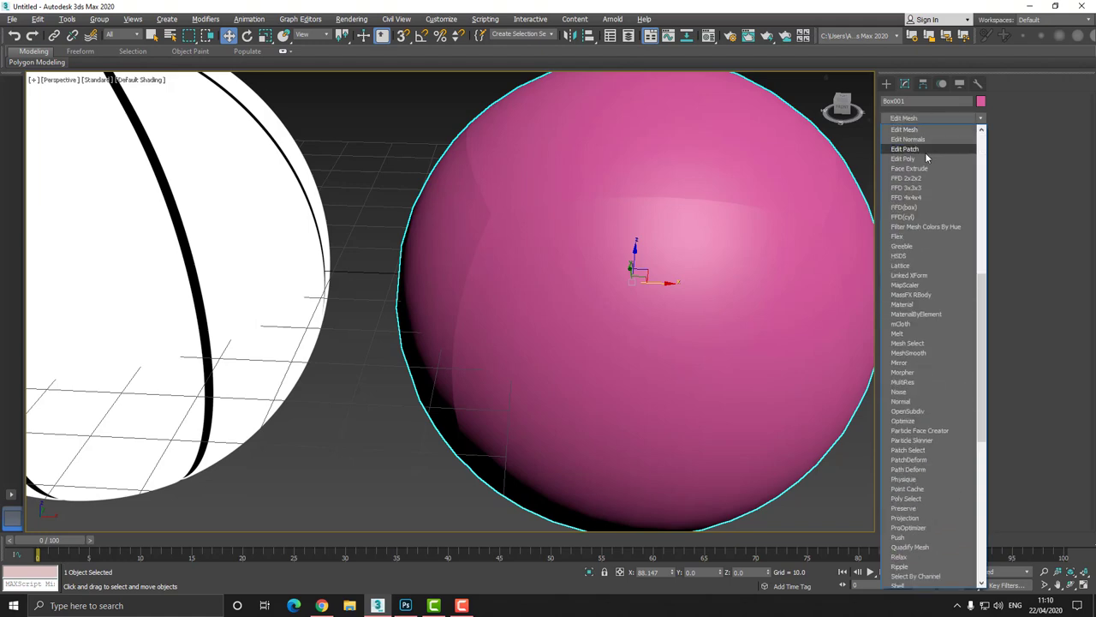
pyautogui.click(924, 157)
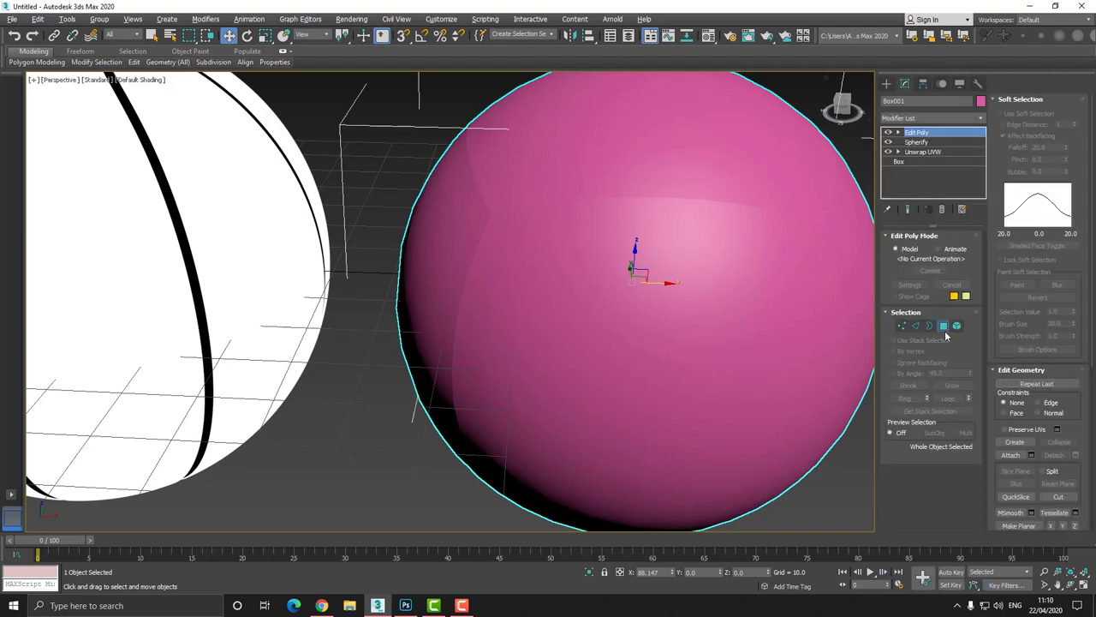
pyautogui.click(943, 326)
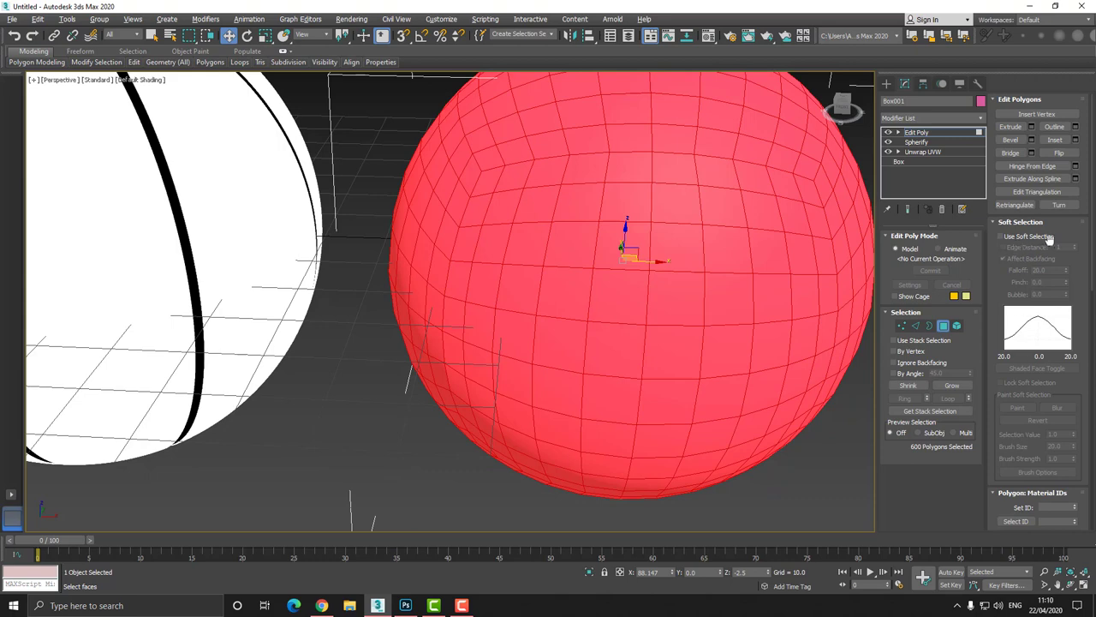
# Step: Clear all smoothing groups on the selected polygons, assign them to smoothing group 1 and leave polygon editing
pyautogui.scroll(-4, 1057, 267)
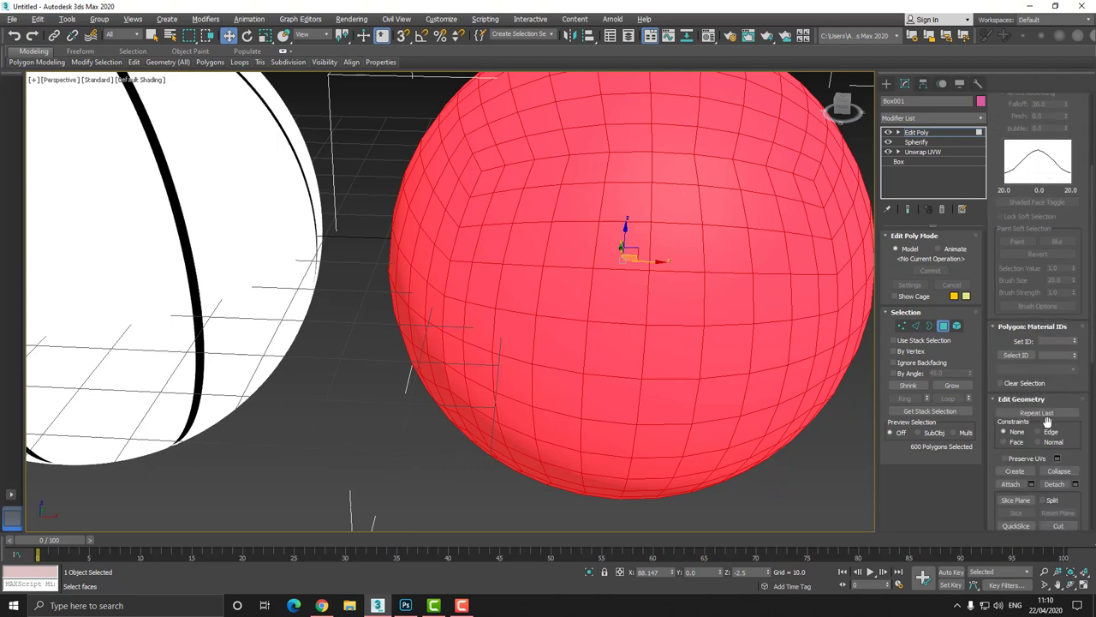
pyautogui.scroll(-1, 1054, 364)
pyautogui.scroll(-1, 1068, 377)
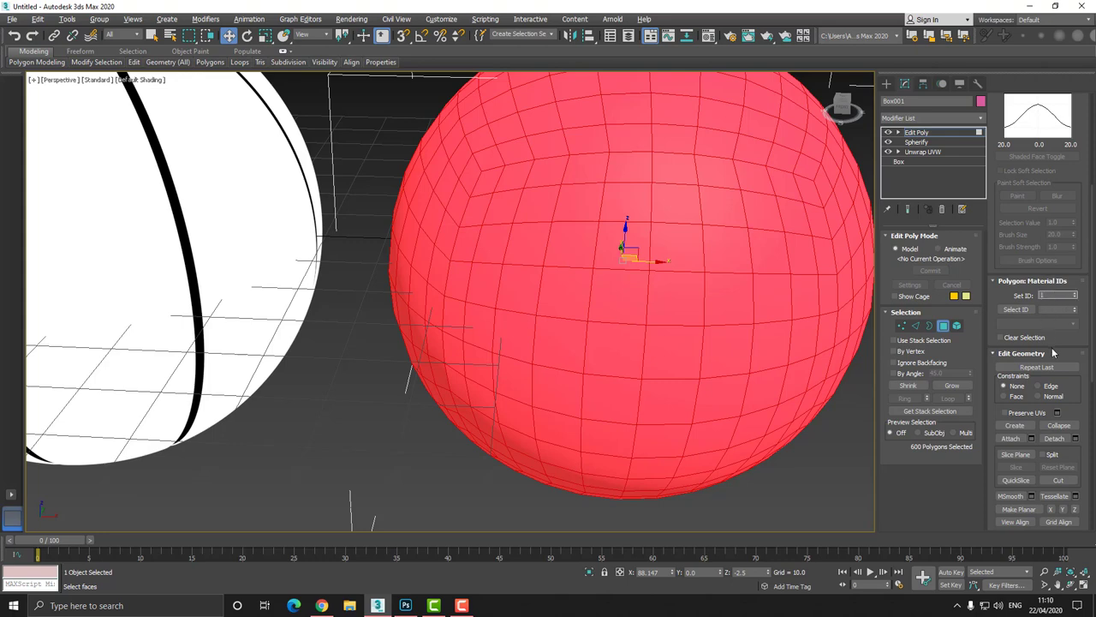
pyautogui.scroll(-4, 998, 322)
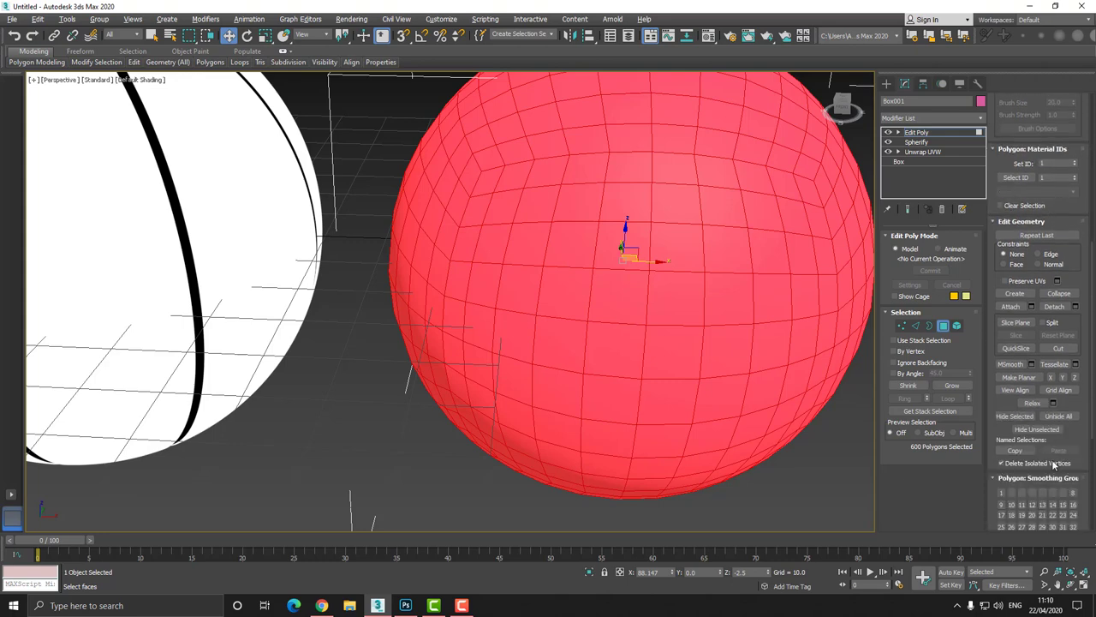
pyautogui.scroll(-2, 1067, 445)
pyautogui.click(1059, 471)
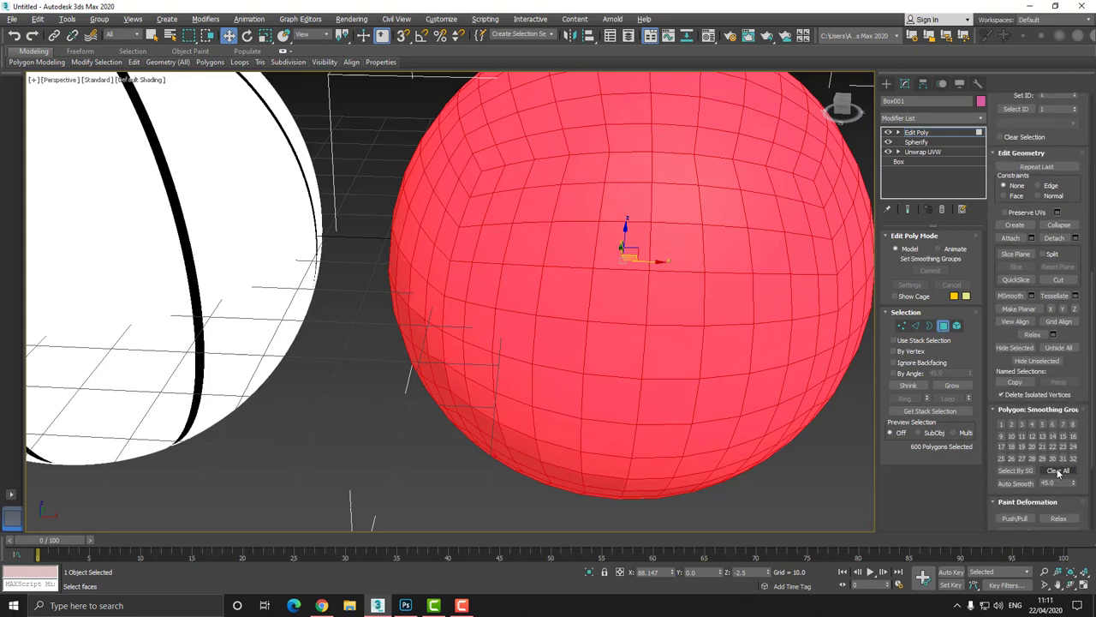
pyautogui.click(1001, 425)
pyautogui.click(917, 132)
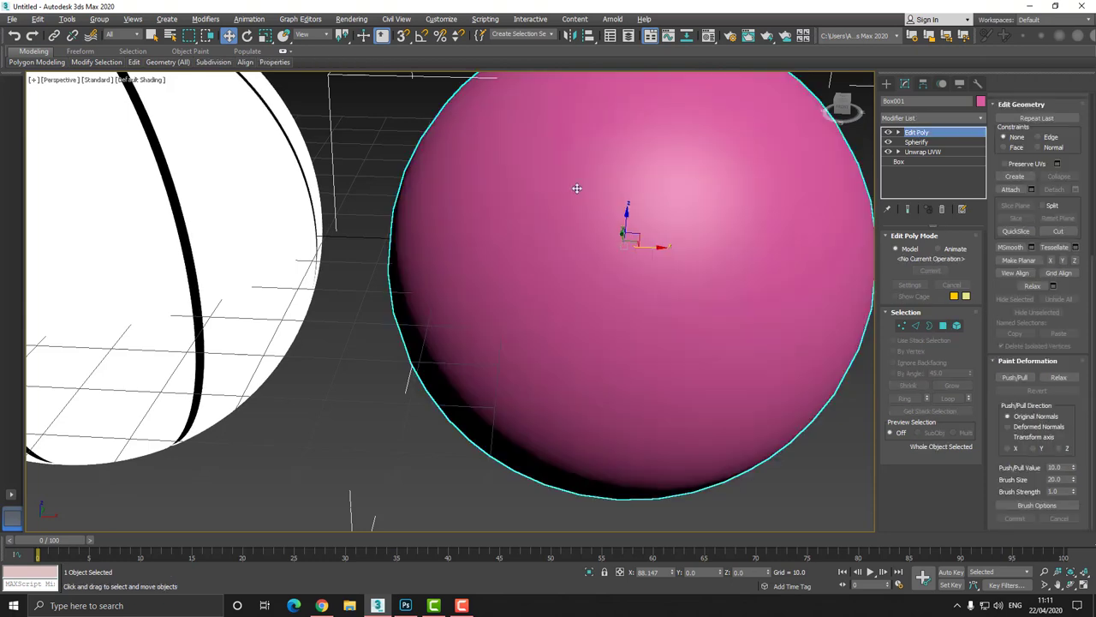
# Step: Align the smoothed spherified box to the grooved basketball, center to center
pyautogui.scroll(-3, 596, 233)
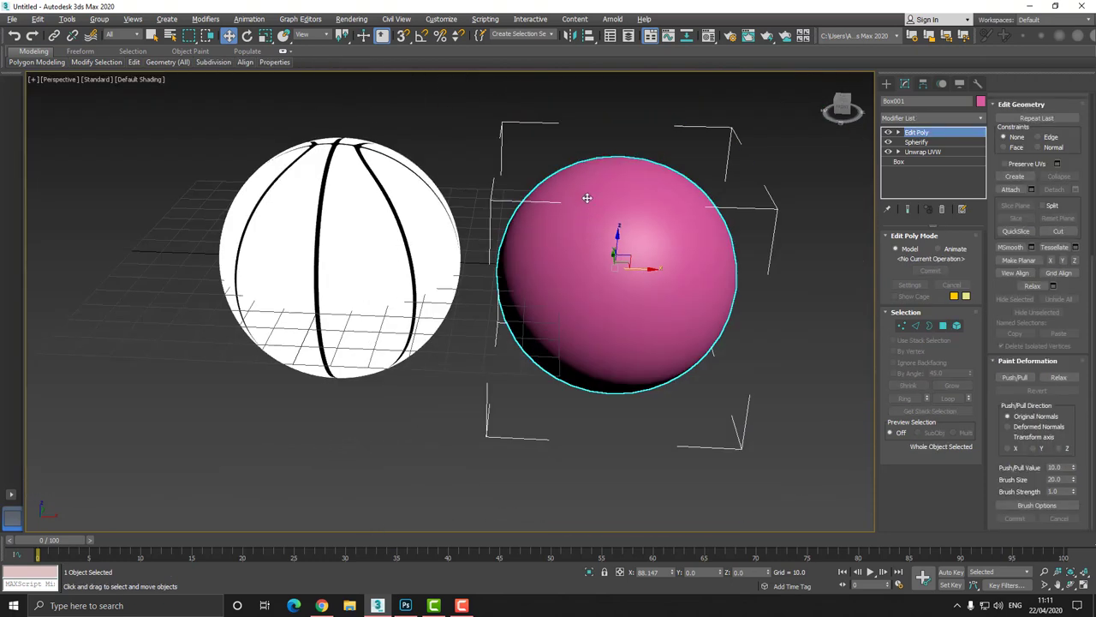
pyautogui.click(572, 35)
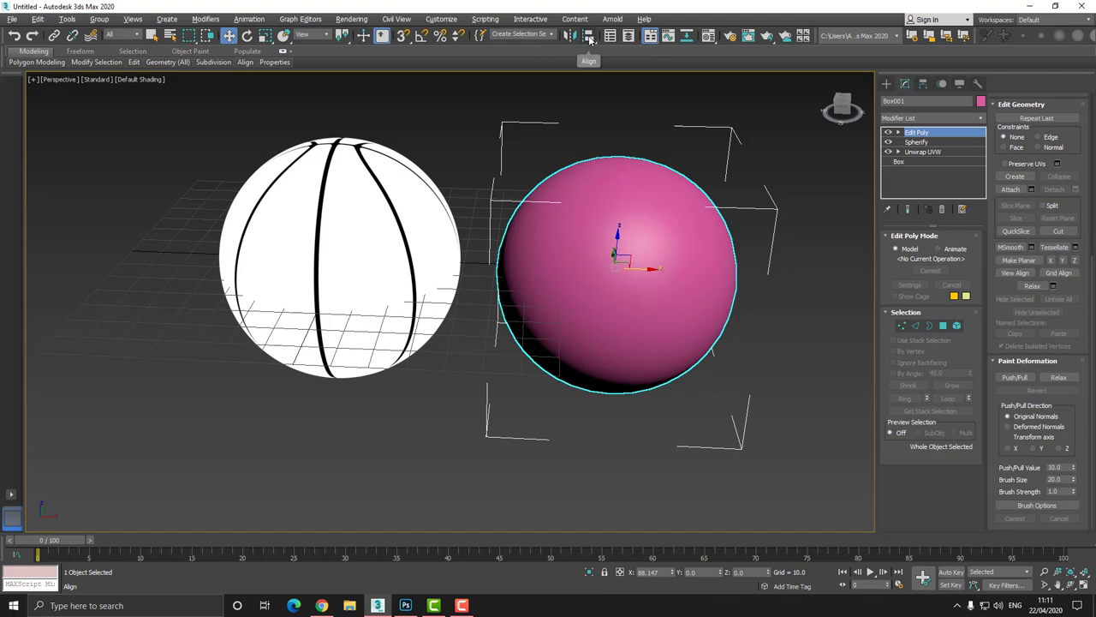
pyautogui.click(392, 195)
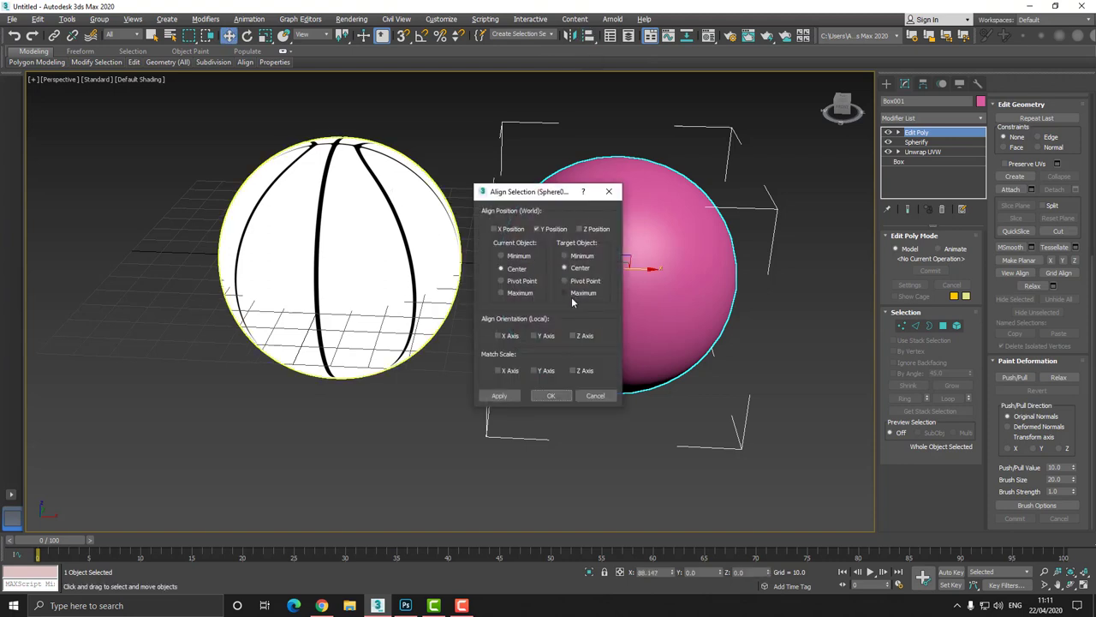
pyautogui.click(551, 395)
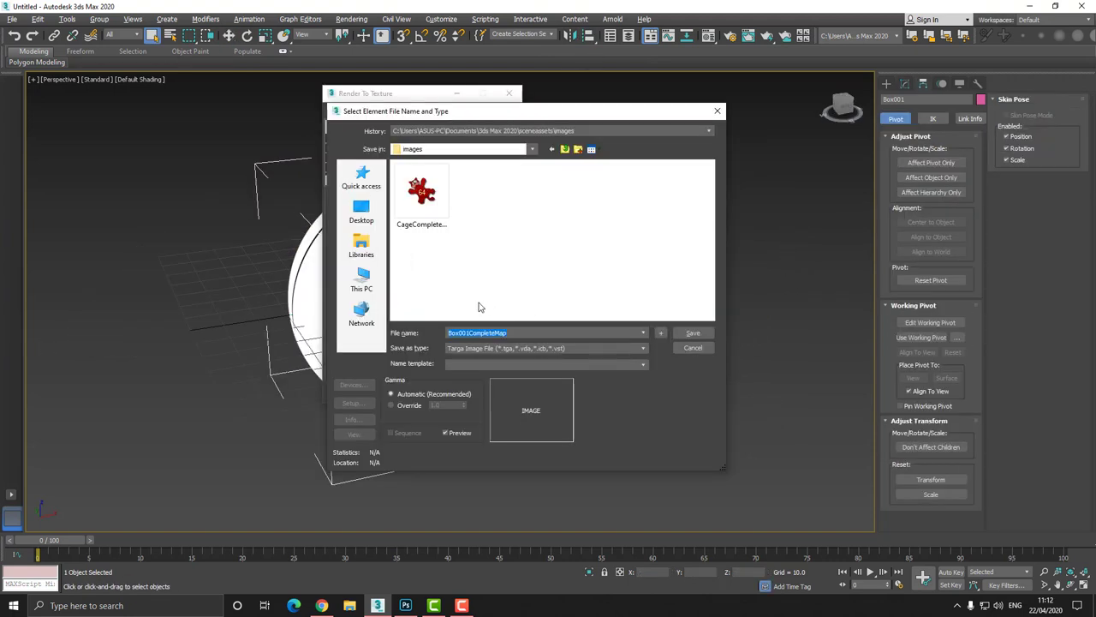
pyautogui.click(361, 211)
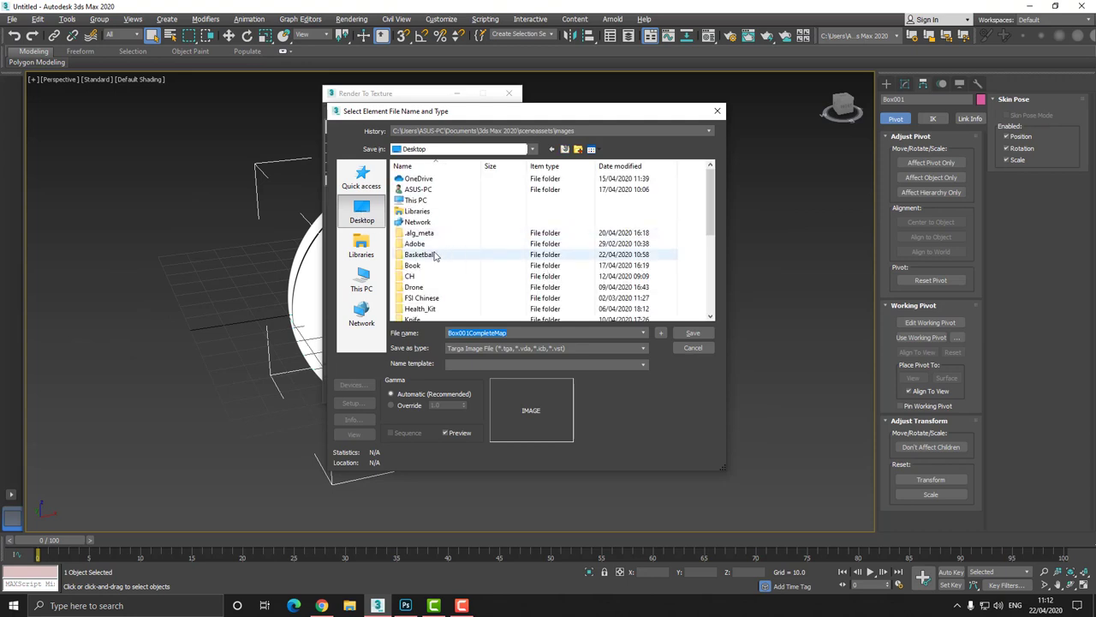
pyautogui.doubleClick(456, 254)
pyautogui.click(424, 195)
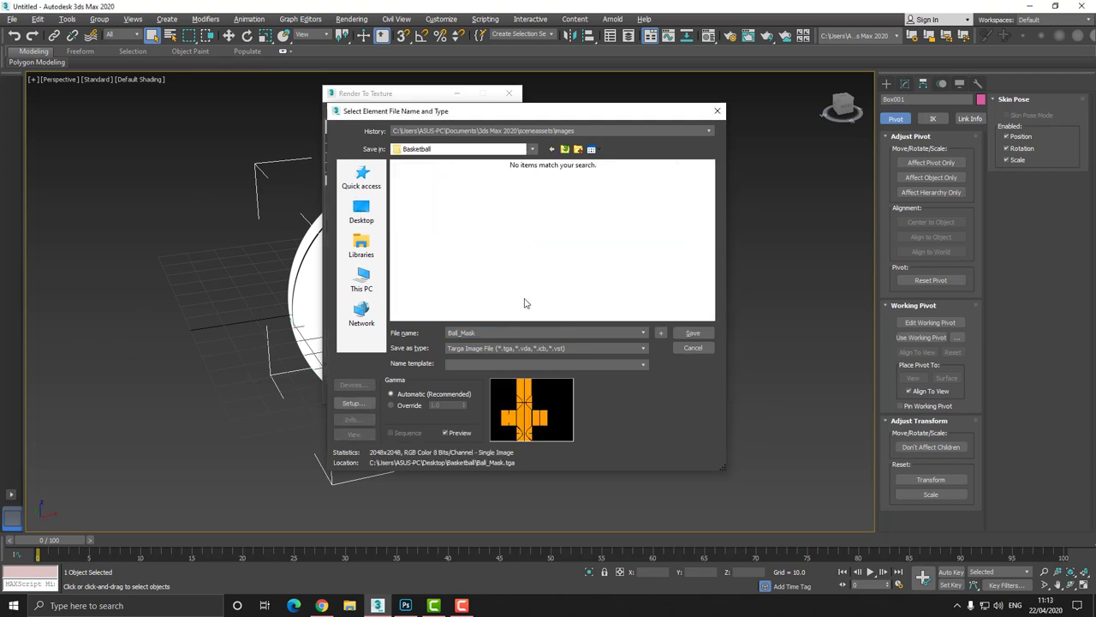
pyautogui.click(363, 246)
pyautogui.click(376, 207)
pyautogui.doubleClick(420, 232)
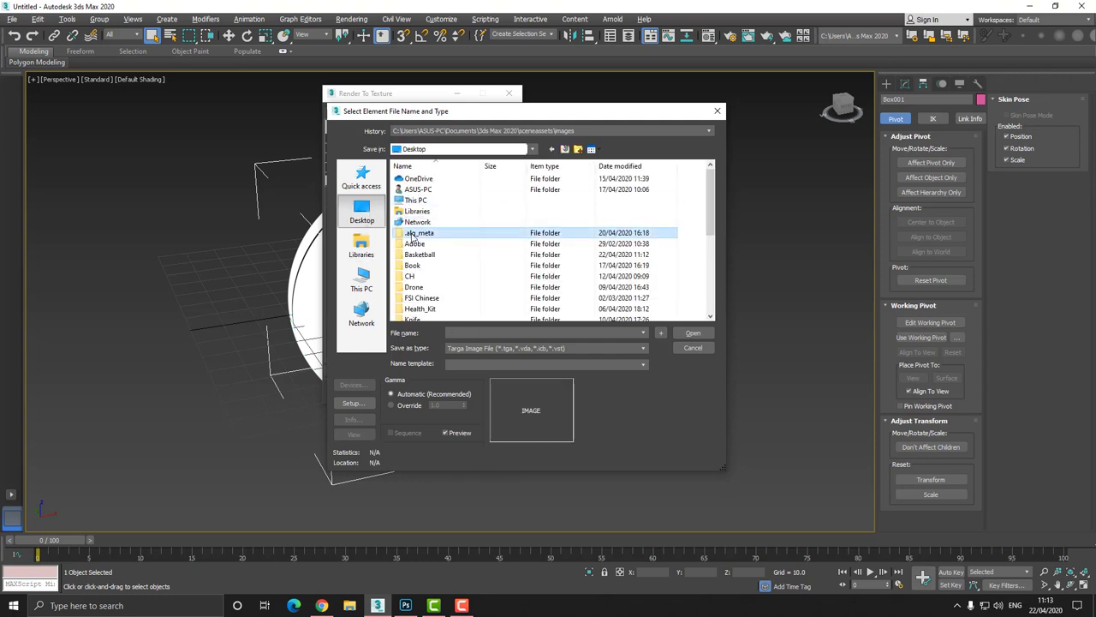
pyautogui.click(552, 149)
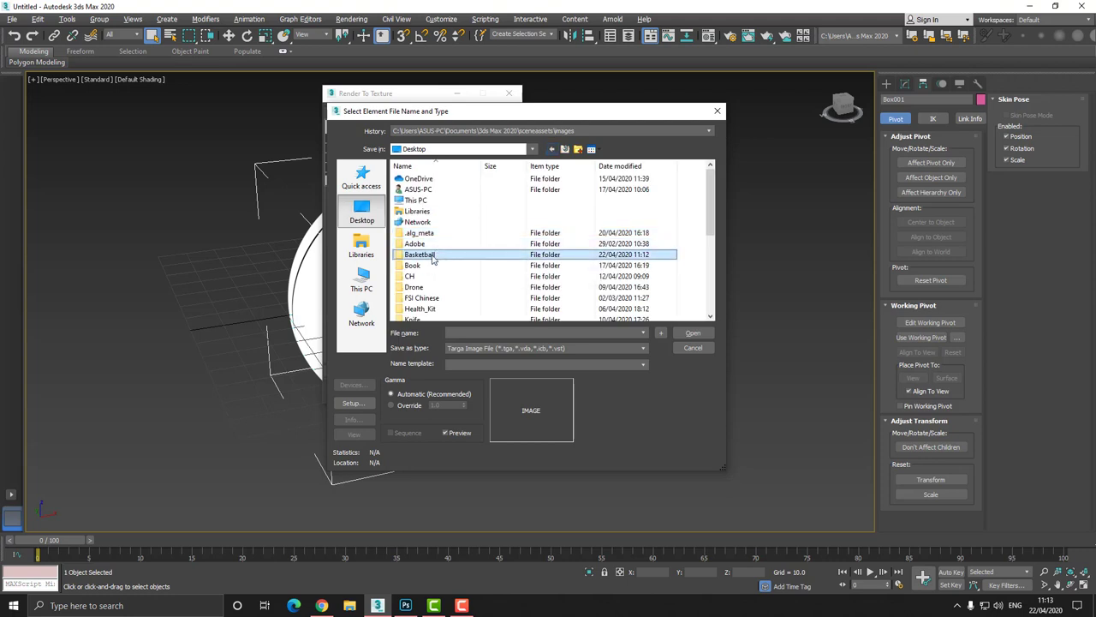
# Step: Set the texture element's output file to Basketball_Mask in the Desktop's Basketball folder, as a compressed 24-bit Targa image
pyautogui.doubleClick(424, 254)
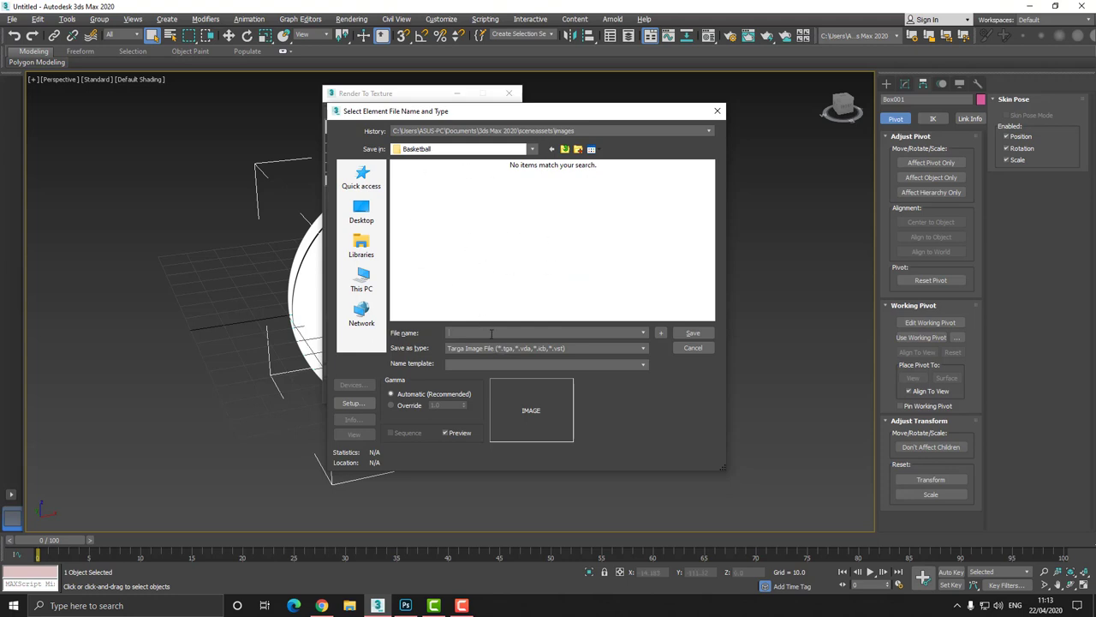
pyautogui.write('Baske')
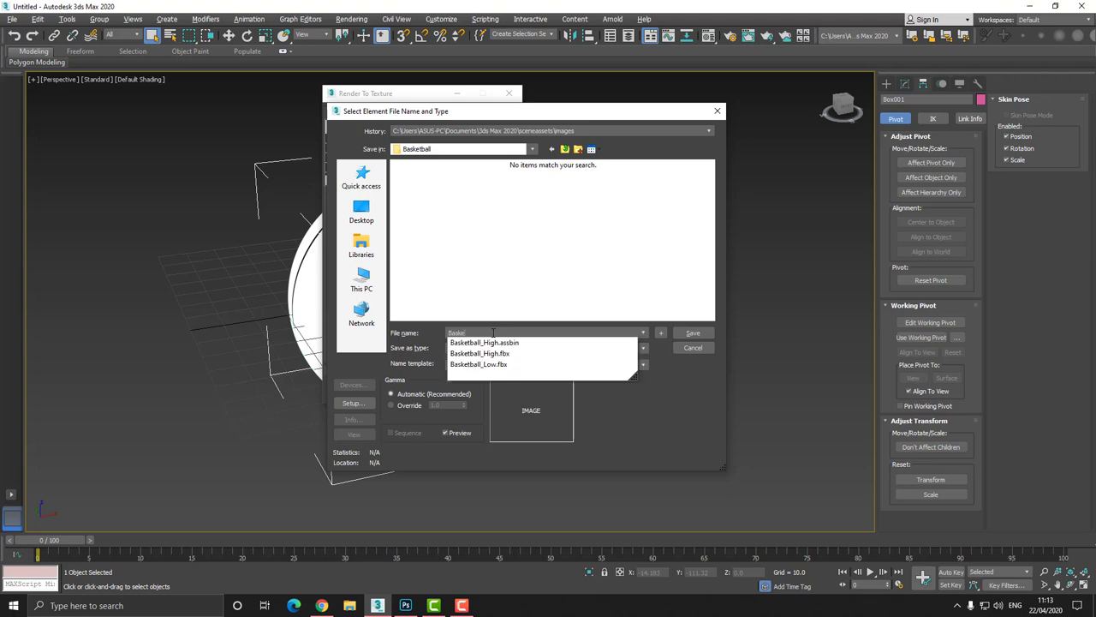
pyautogui.write('tball_Mask')
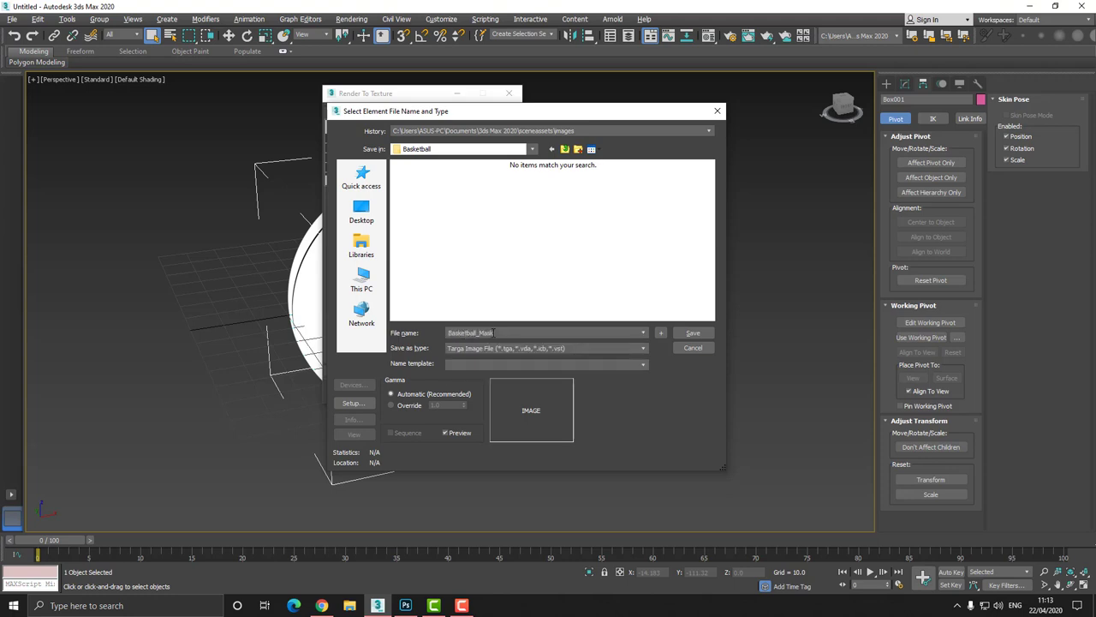
pyautogui.press('Return')
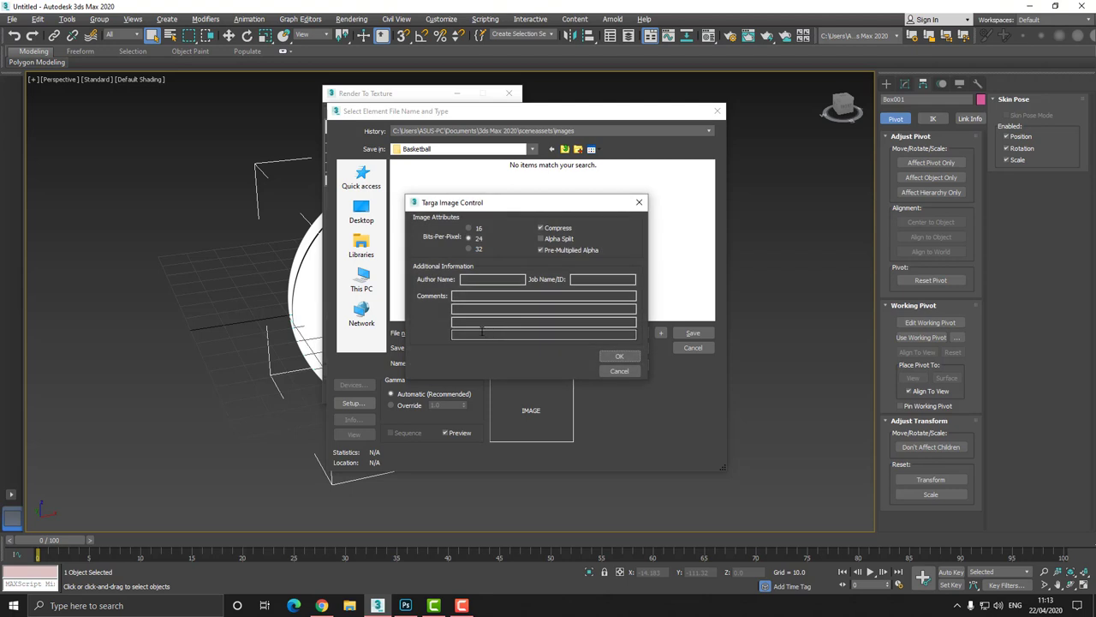
pyautogui.click(630, 358)
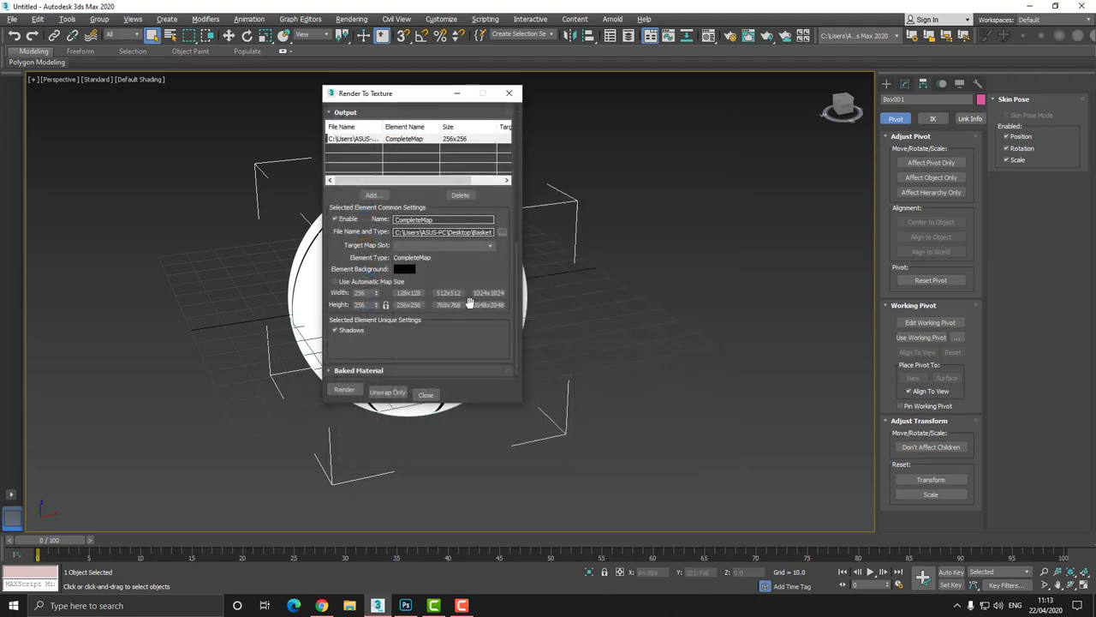
# Step: Set the CompleteMap element's size to 2048x2048, bake it without a target map slot, and examine the groove lines in the rendered texture
pyautogui.moveTo(482, 277); pyautogui.dragTo(482, 242)
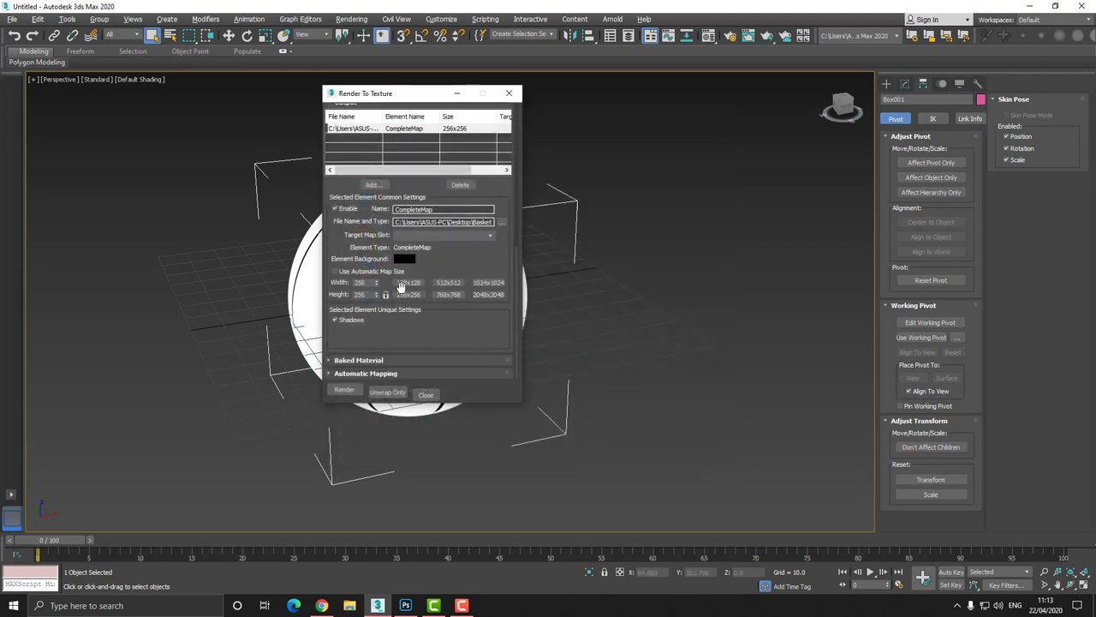
pyautogui.click(490, 294)
pyautogui.click(345, 389)
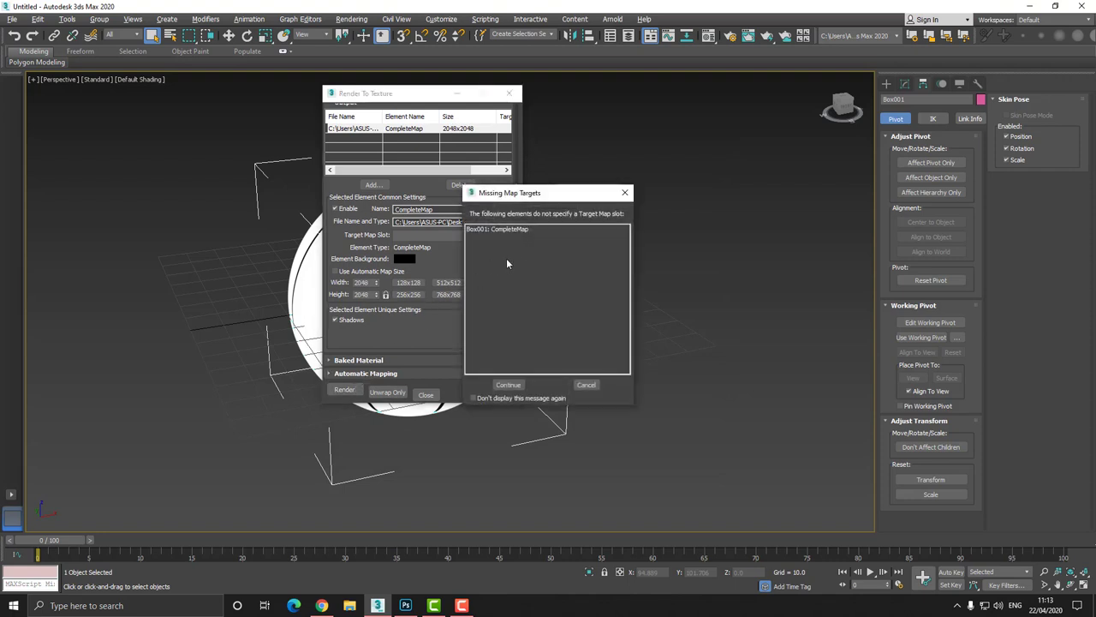
pyautogui.click(505, 384)
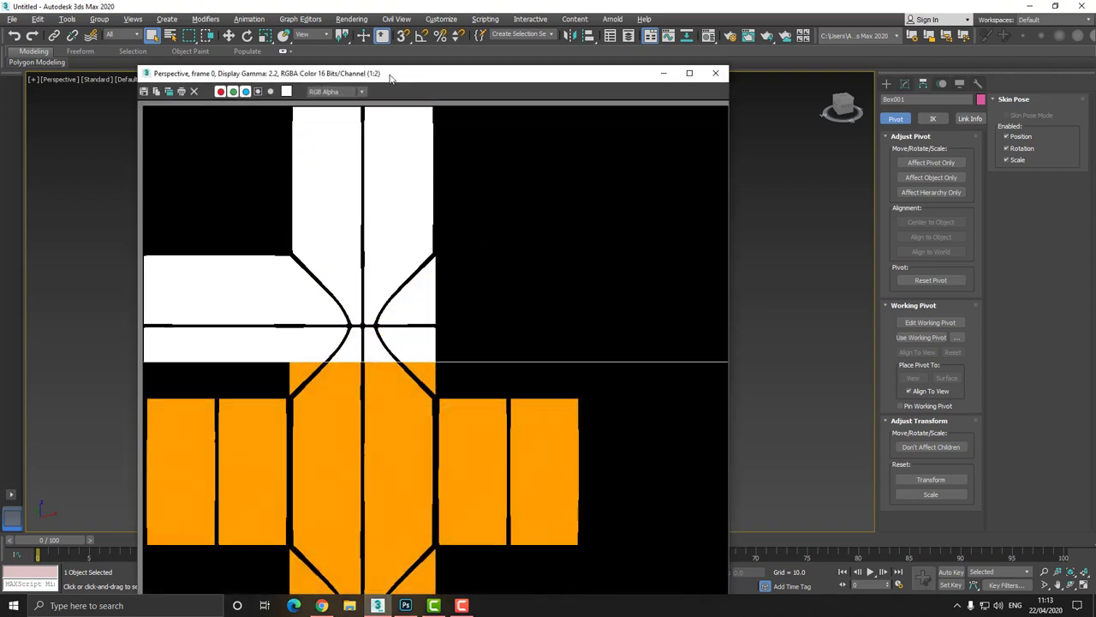
pyautogui.moveTo(402, 81); pyautogui.dragTo(464, 45)
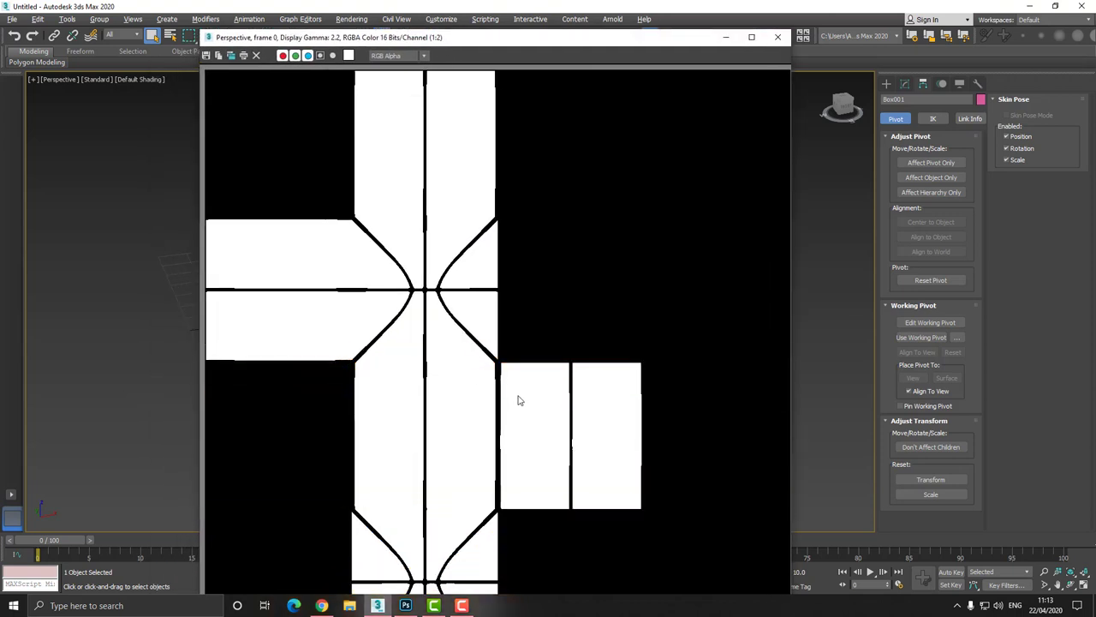
pyautogui.scroll(2, 411, 296)
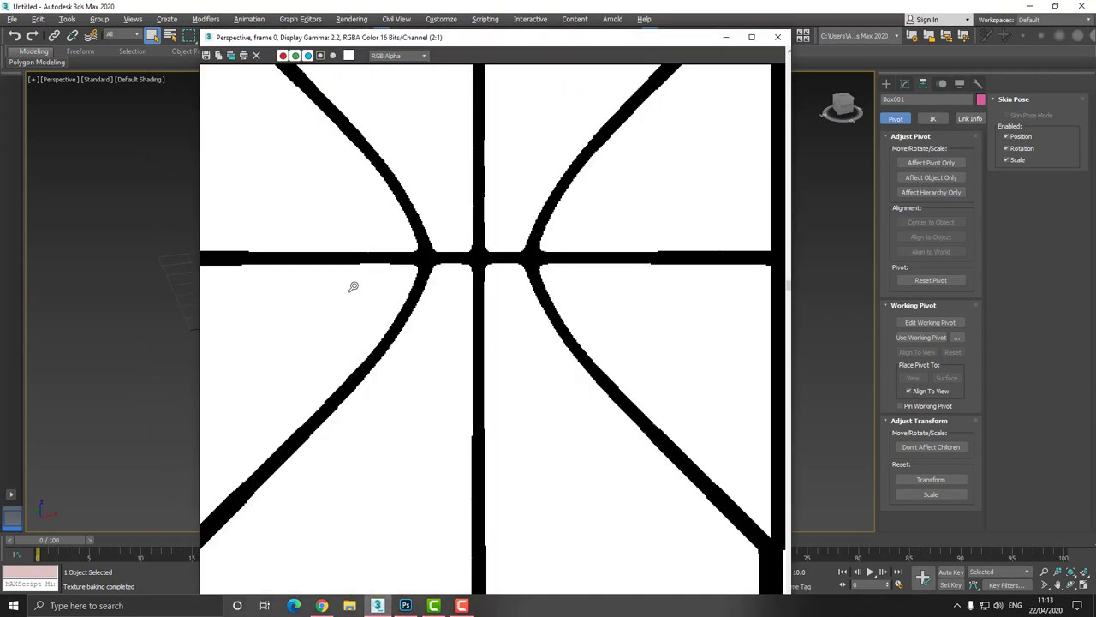
pyautogui.moveTo(496, 286); pyautogui.dragTo(688, 286, button='middle')
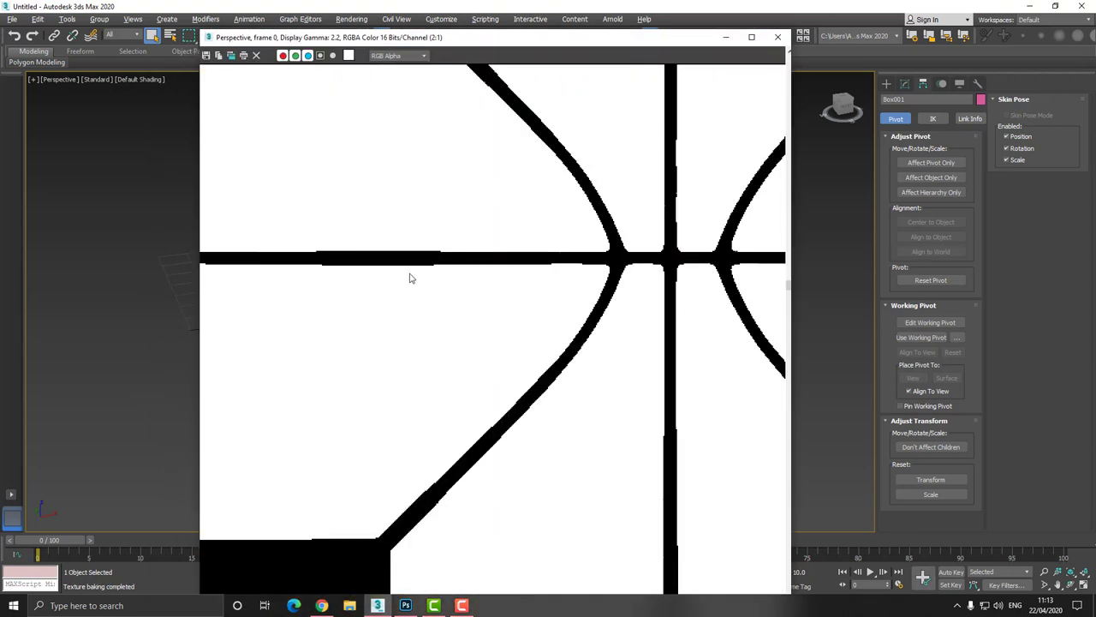
pyautogui.click(778, 37)
# Step: Open the projection options of the spherified box in Render To Texture
pyautogui.scroll(5, 480, 172)
pyautogui.scroll(5, 480, 172)
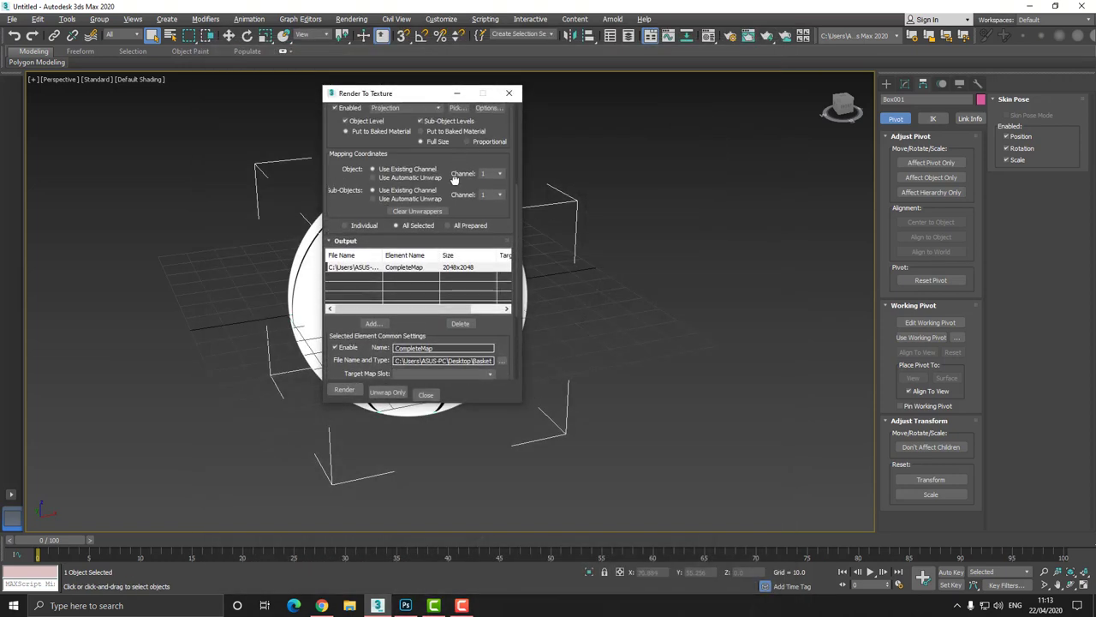
pyautogui.click(488, 214)
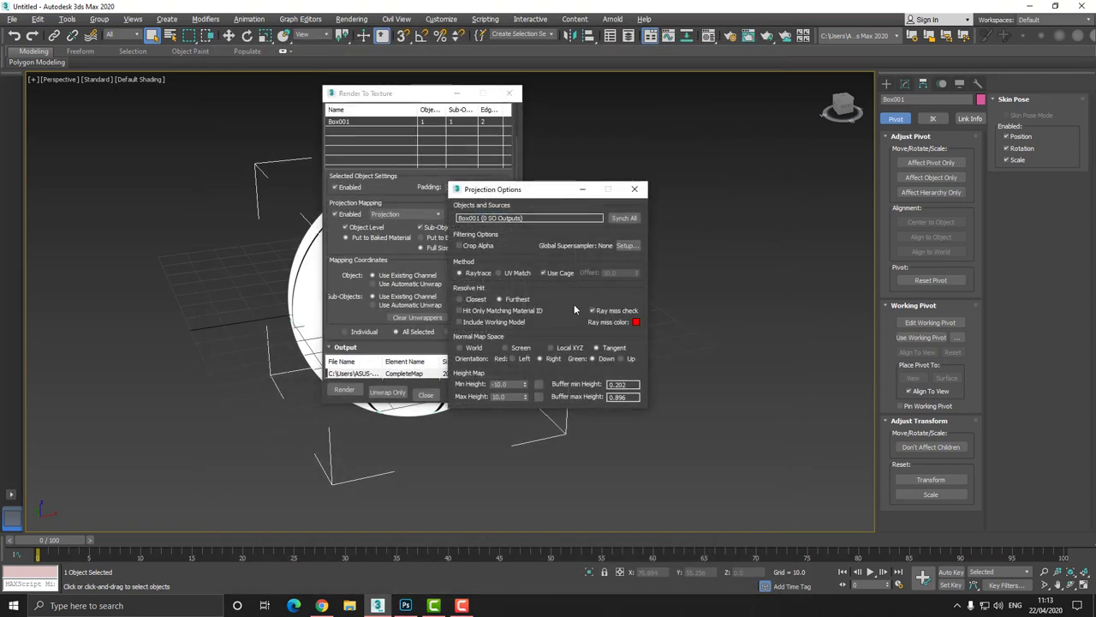
# Step: Enable the global supersampler with the Max 2.5 Star sampler for the projection bake and close the render and projection settings
pyautogui.click(625, 246)
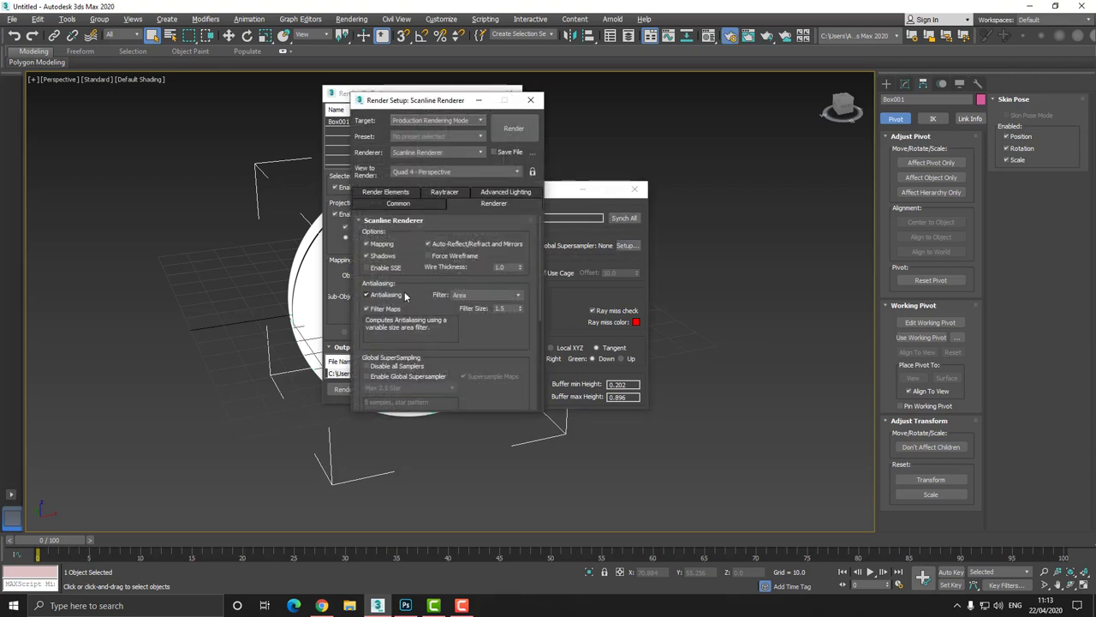
pyautogui.click(371, 379)
pyautogui.moveTo(440, 355); pyautogui.dragTo(441, 245)
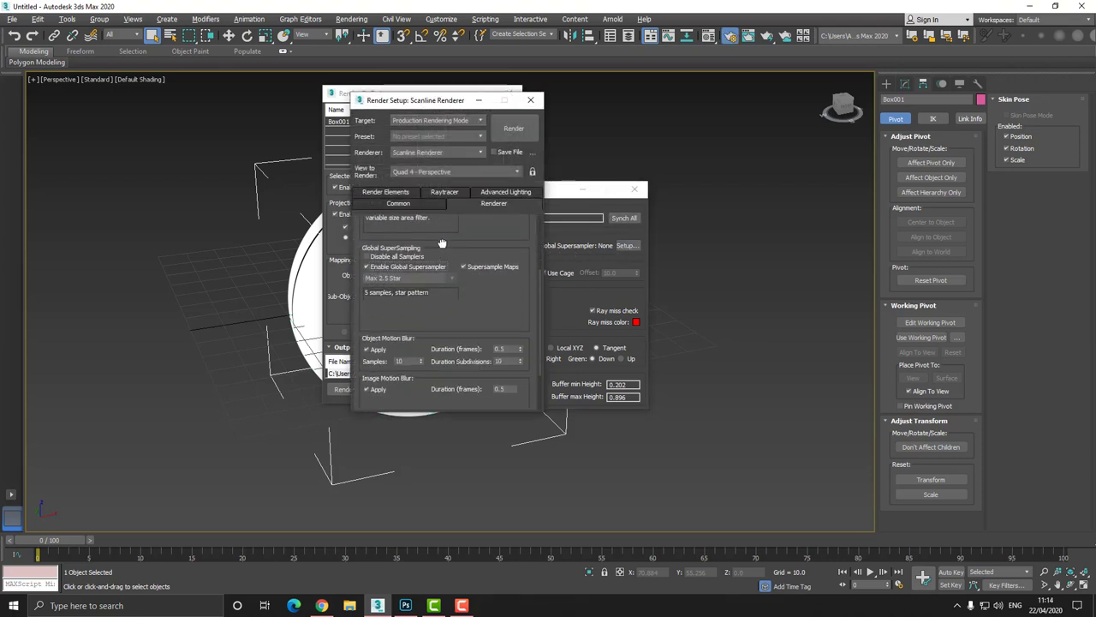
pyautogui.click(531, 101)
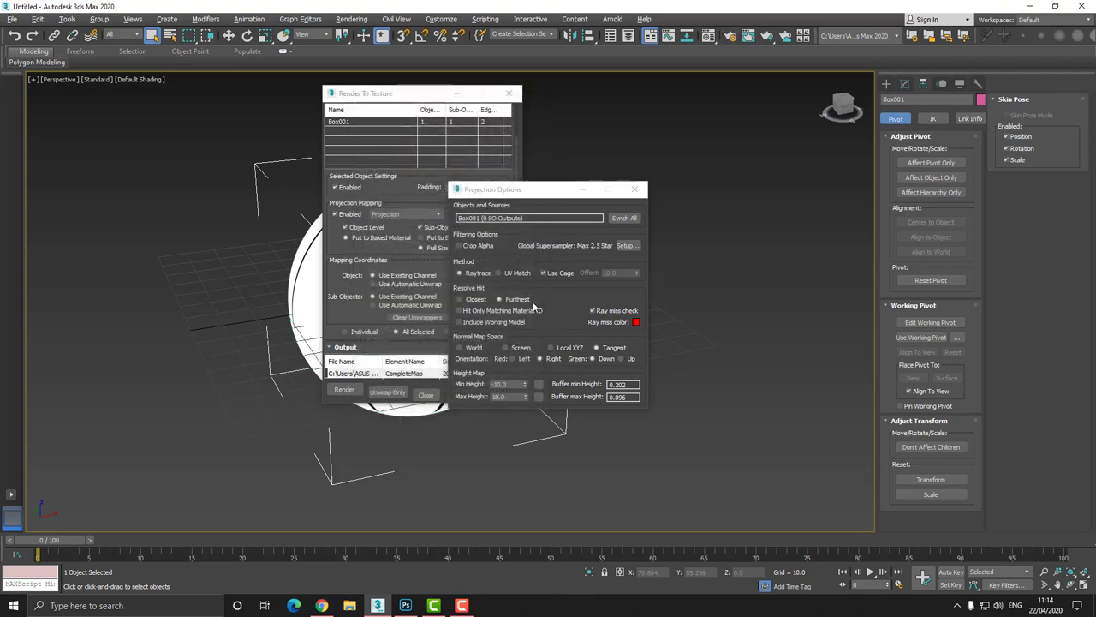
pyautogui.click(634, 189)
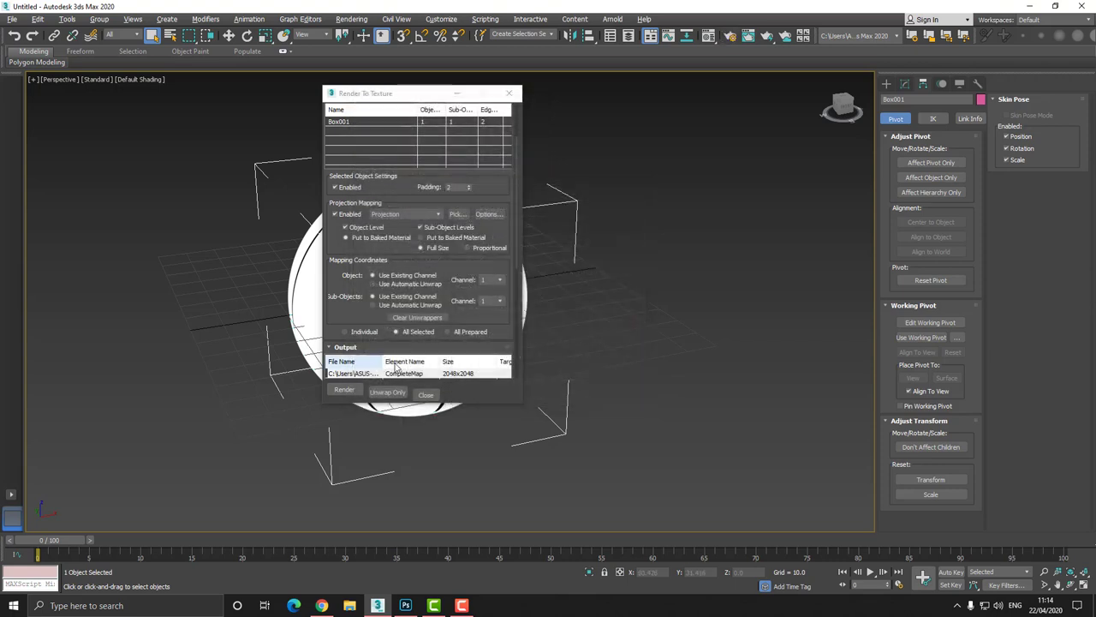
# Step: Bake the CompleteMap texture for the box-based ball, overwriting the existing file, and close the rendered result and Render To Texture dialog
pyautogui.click(344, 389)
pyautogui.click(516, 228)
pyautogui.click(512, 386)
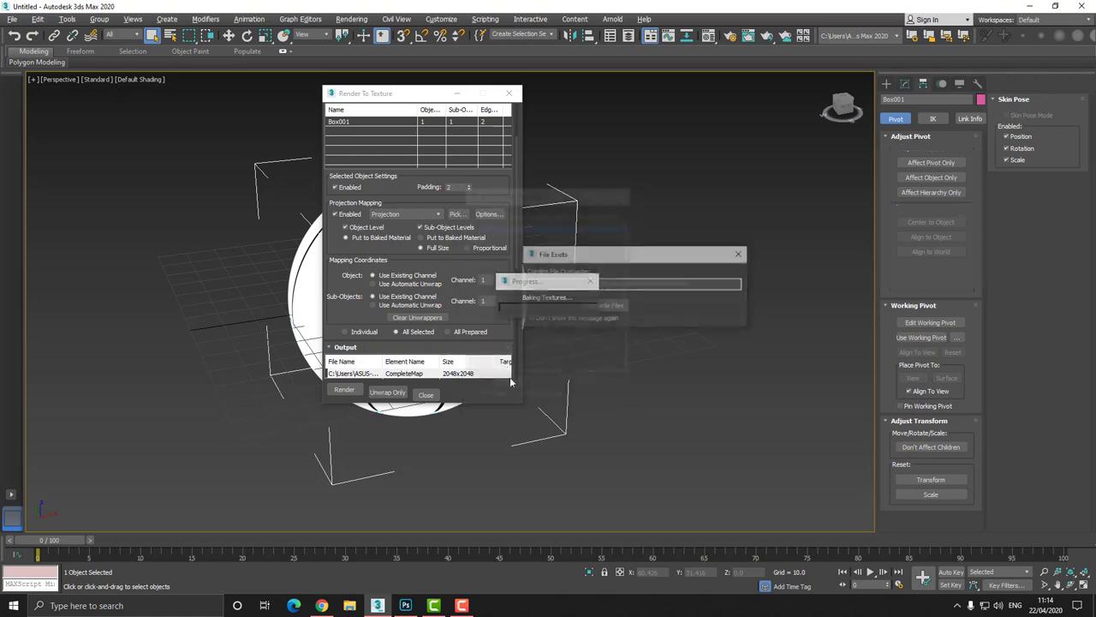
pyautogui.click(591, 306)
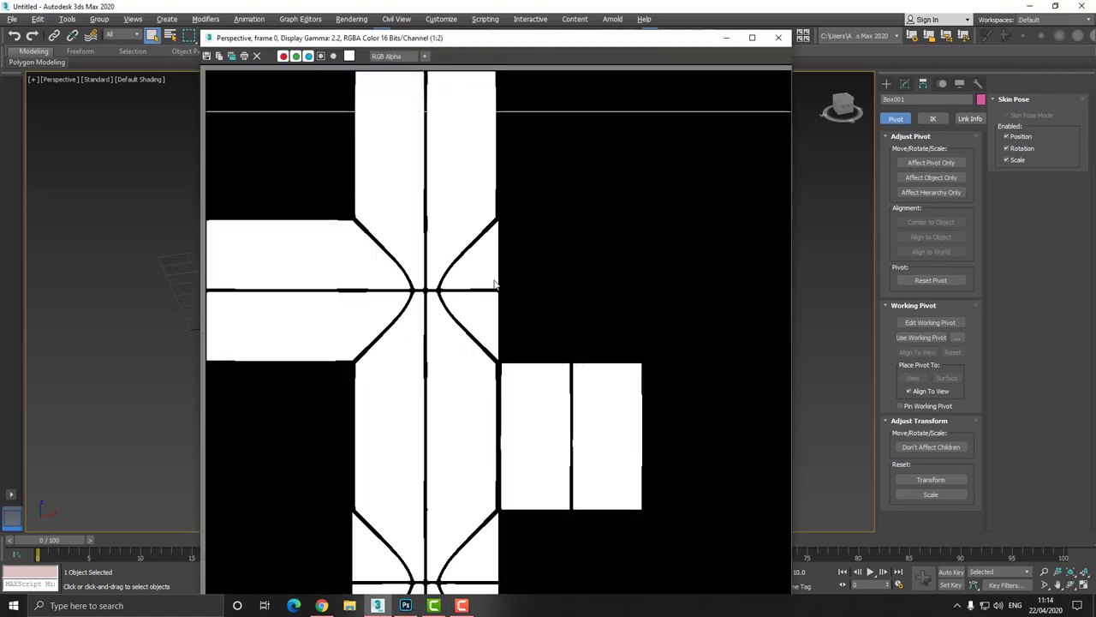
pyautogui.scroll(2, 421, 233)
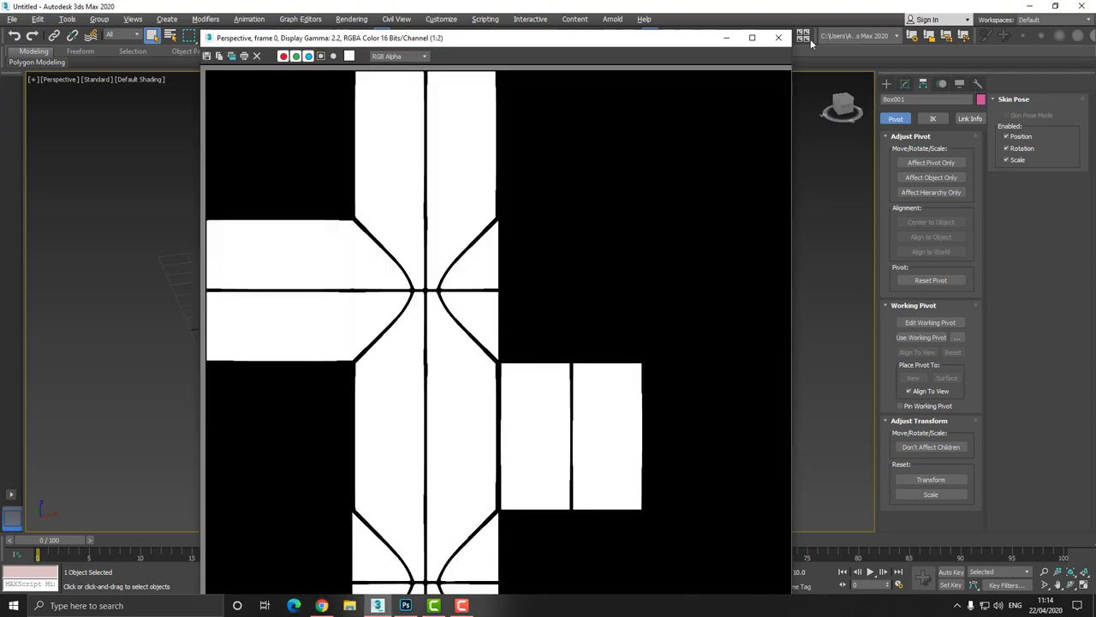
pyautogui.click(782, 40)
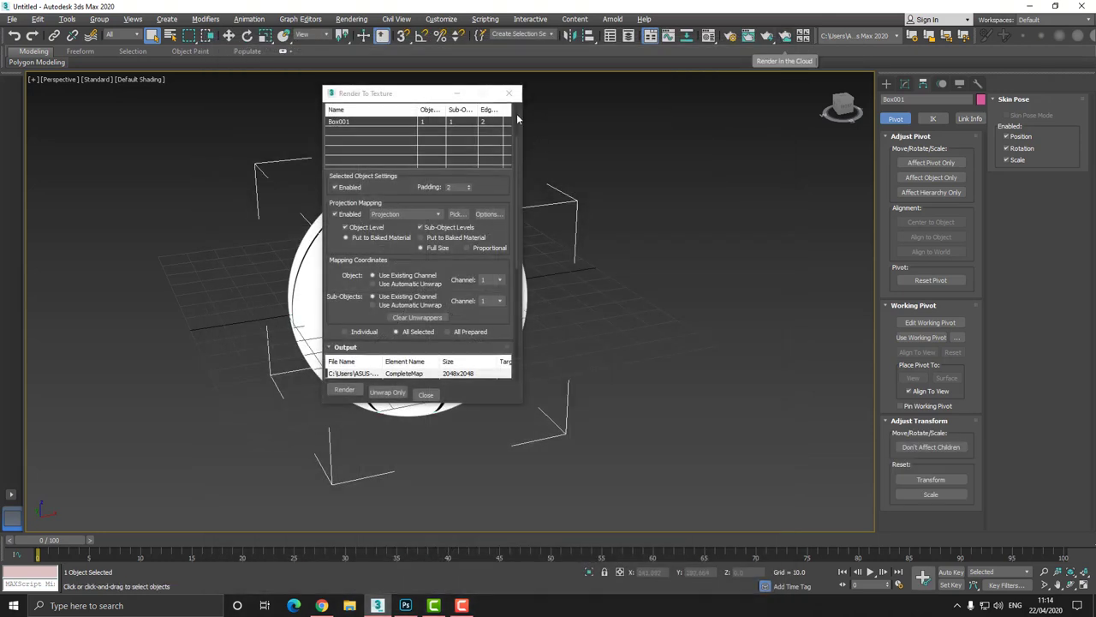
pyautogui.click(506, 92)
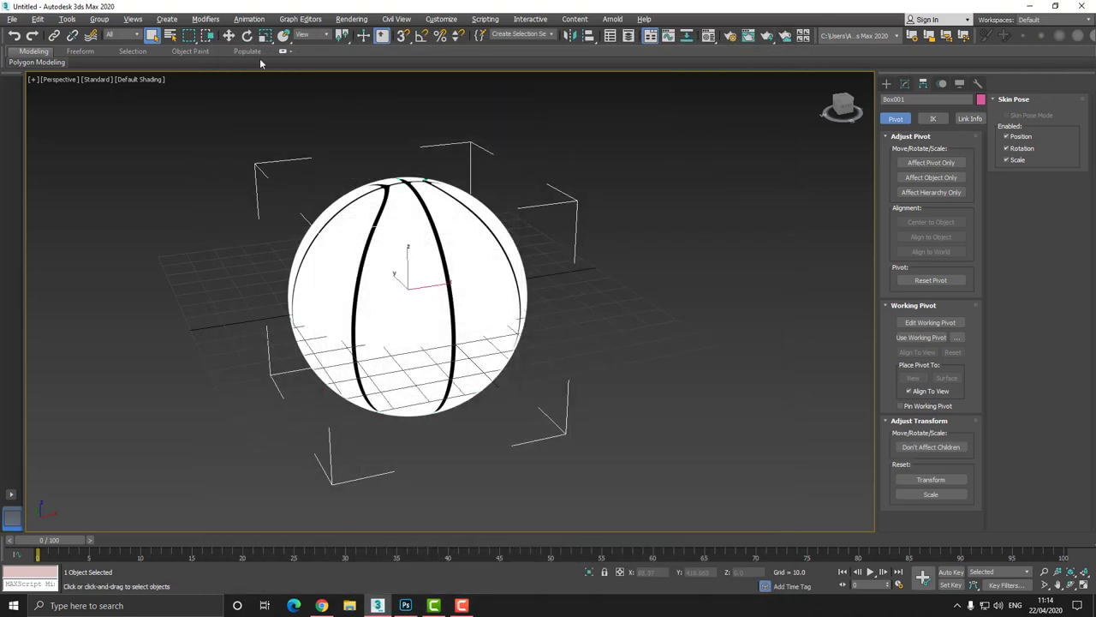
# Step: Rename the low-poly ball object Box001 as Ball_low
pyautogui.click(229, 36)
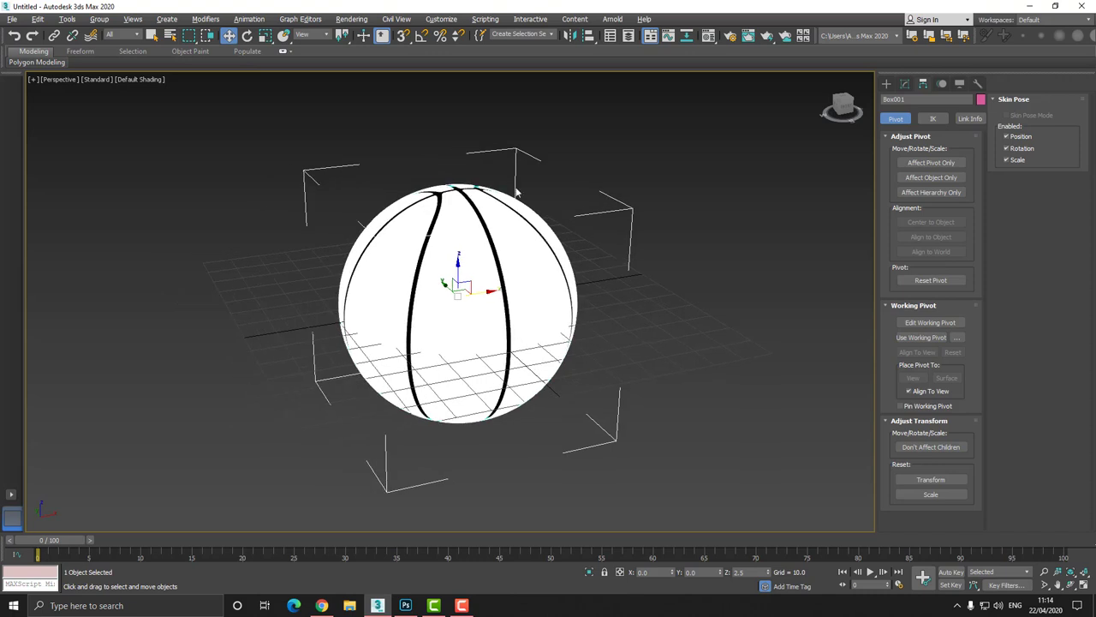
pyautogui.press('F3')
pyautogui.press('F3')
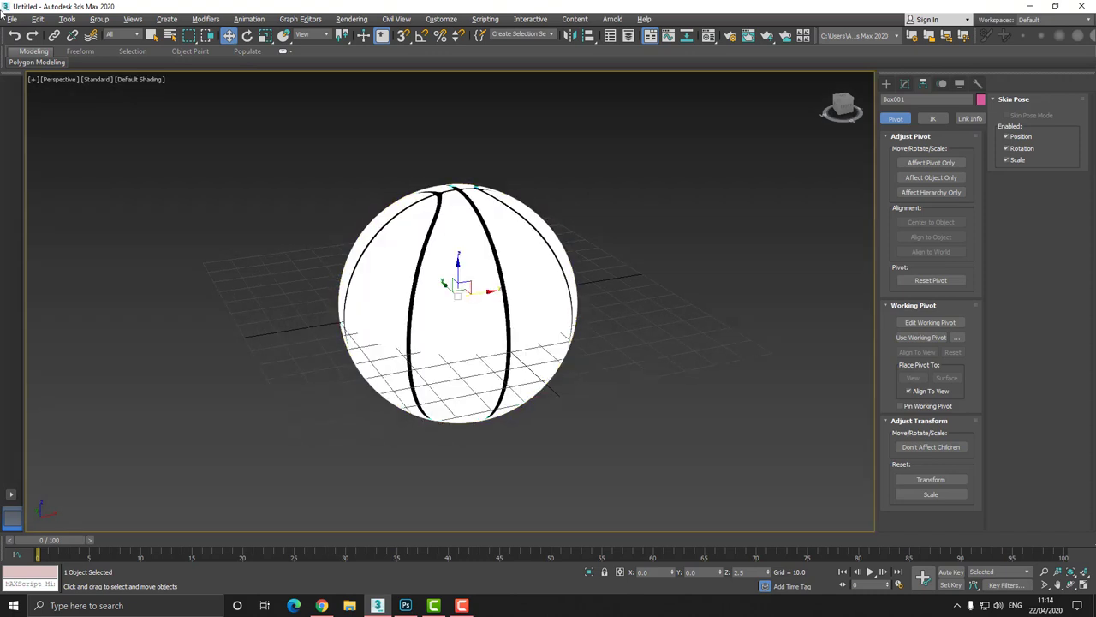
pyautogui.click(917, 99)
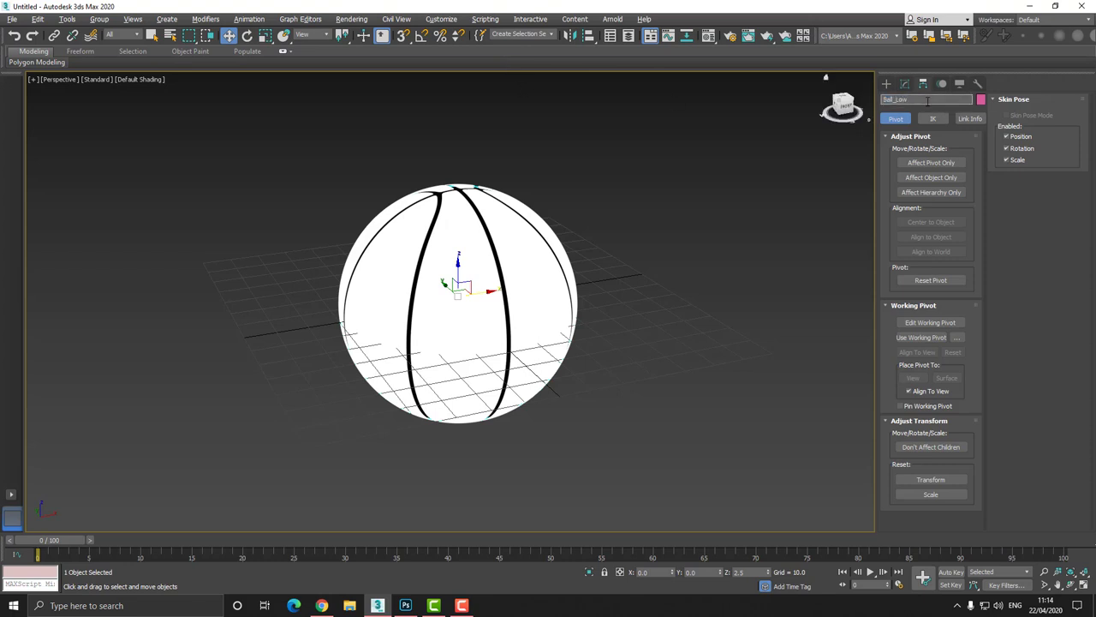
pyautogui.write('o')
pyautogui.press('Return')
# Step: Select the high-poly sphere and rename it as Ball_high
pyautogui.click(486, 199)
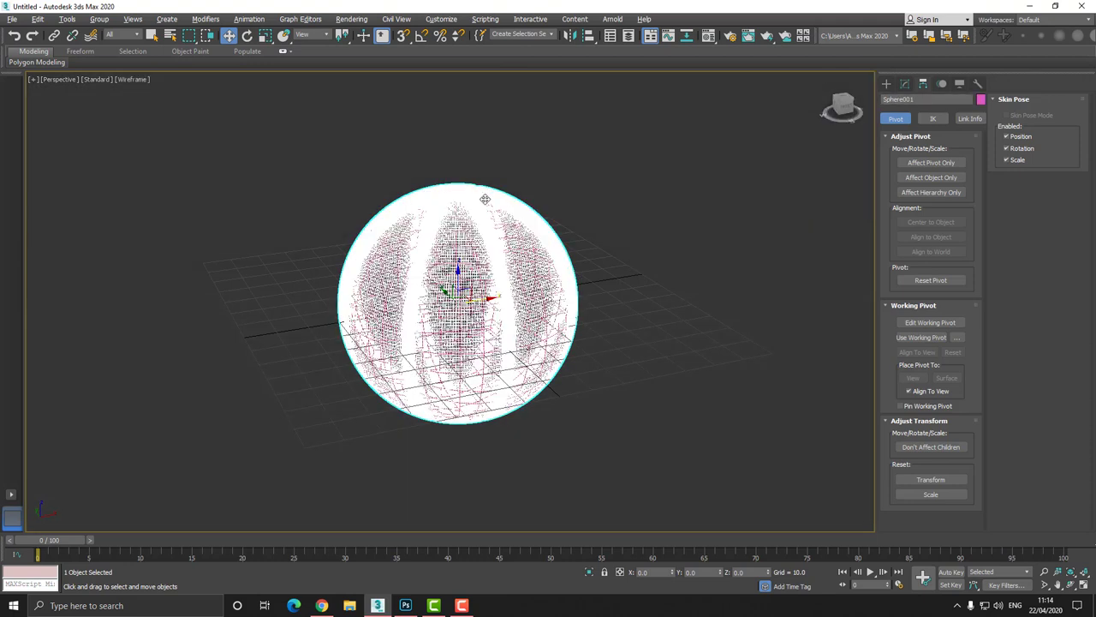
pyautogui.click(914, 99)
pyautogui.write('Ball_high')
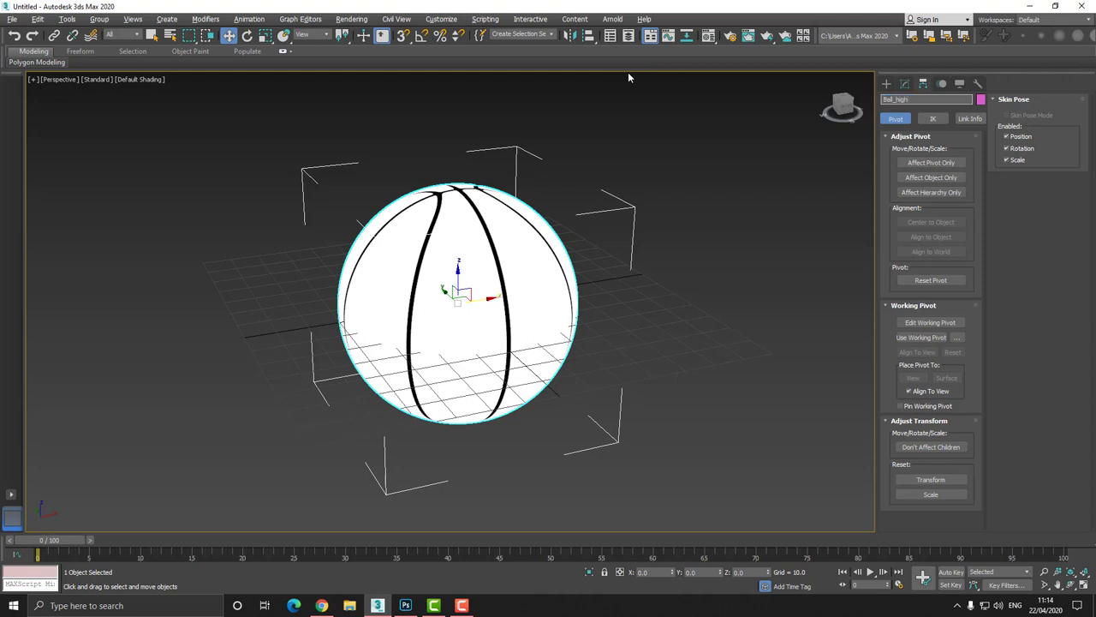
pyautogui.press('Return')
# Step: Export only the Ball_high object as FBX to Basketball_High in the Basketball folder, replacing the existing file
pyautogui.click(13, 19)
pyautogui.moveTo(51, 190)
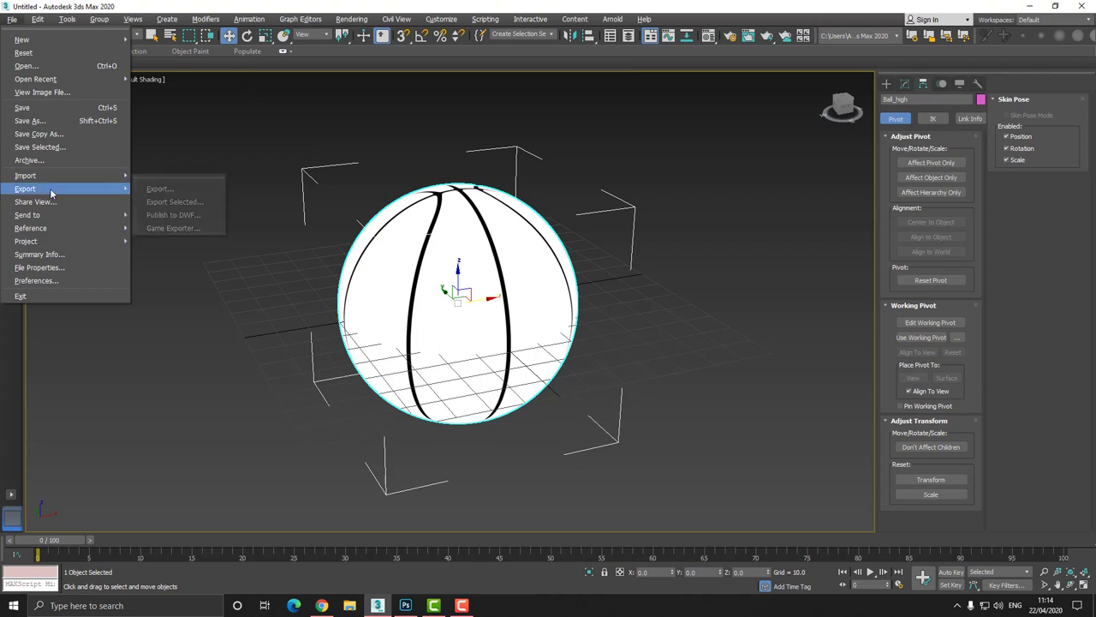
pyautogui.click(175, 202)
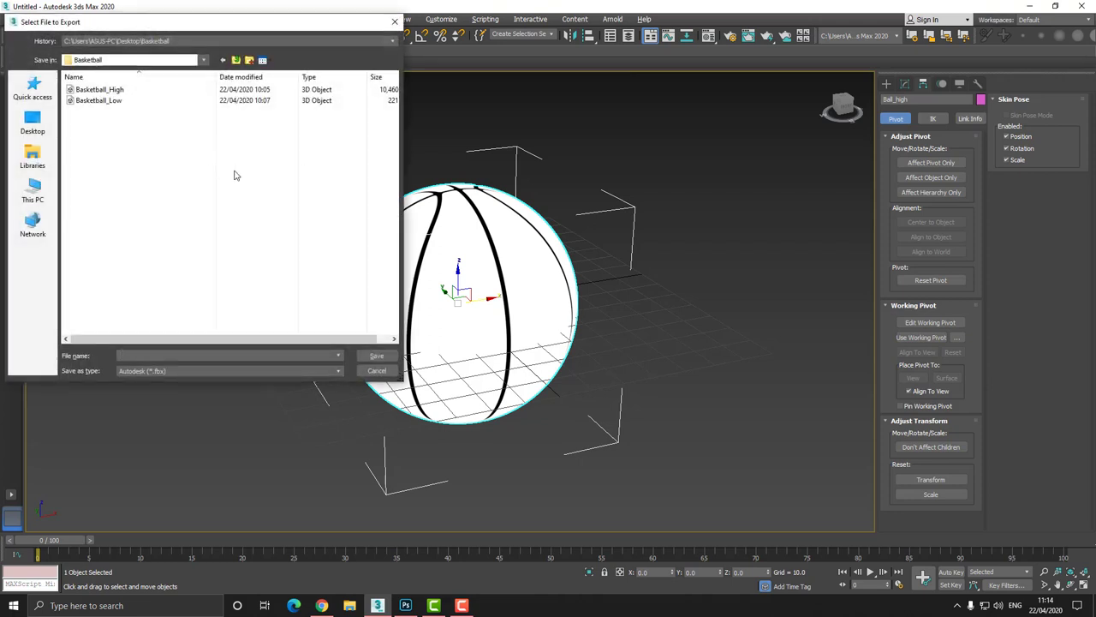
pyautogui.click(120, 93)
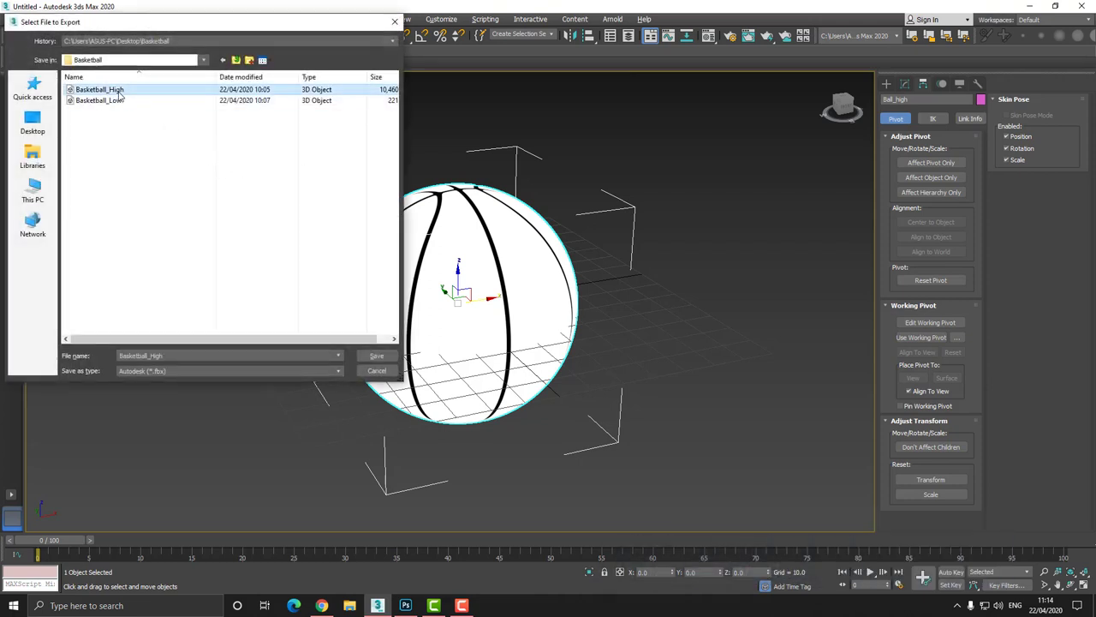
pyautogui.doubleClick(121, 94)
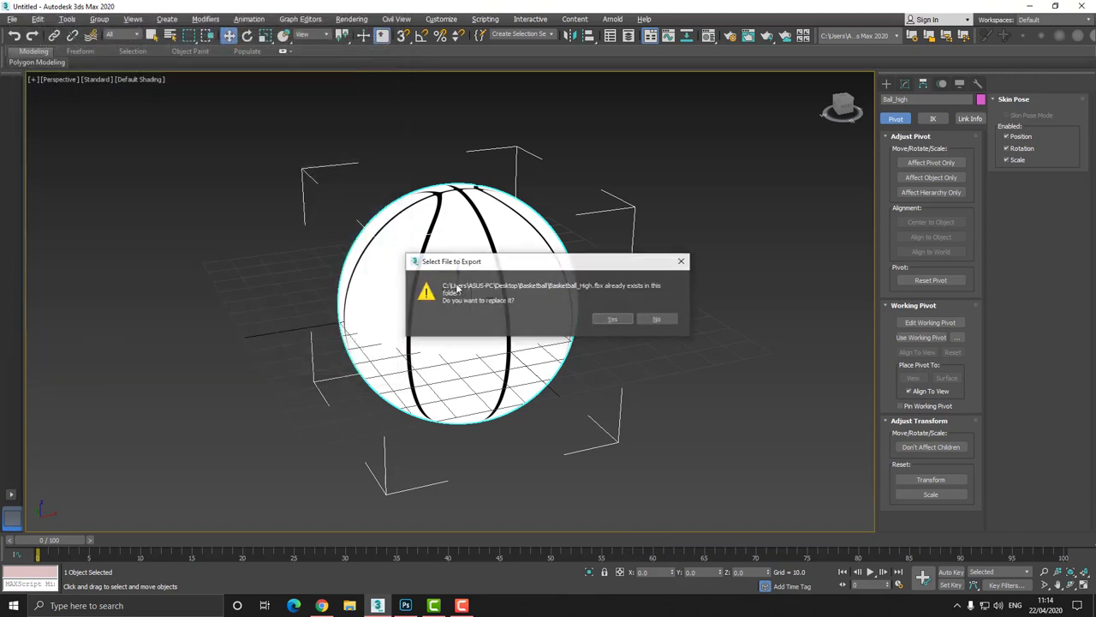
pyautogui.click(619, 320)
pyautogui.click(623, 453)
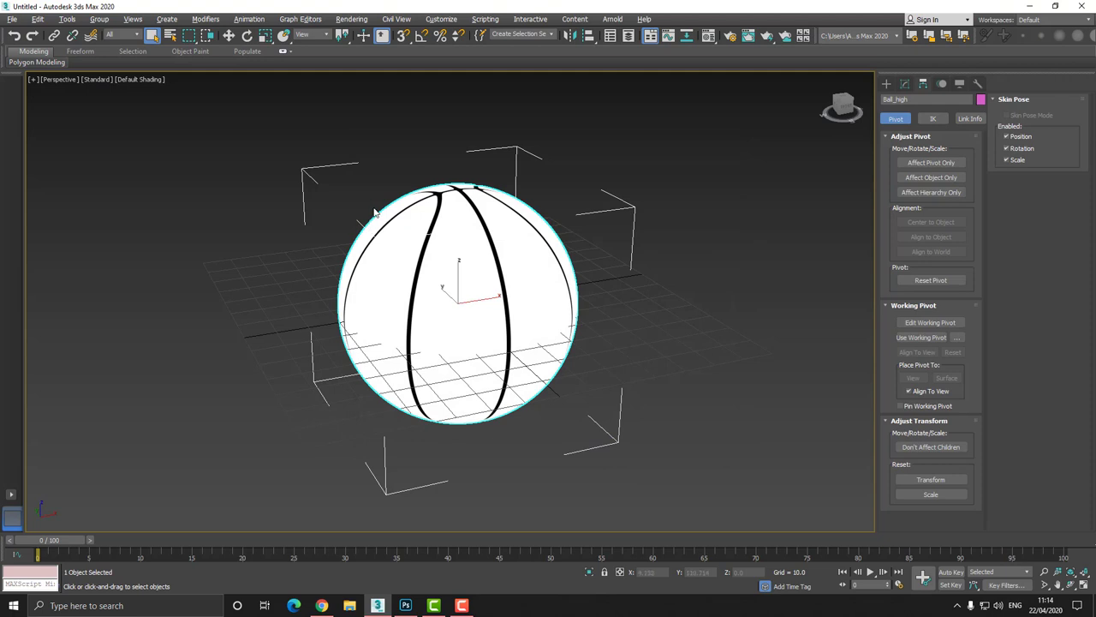
# Step: Select Ball_low and export only that object as FBX to Basketball_Low in the Basketball folder, replacing the existing file
pyautogui.click(373, 212)
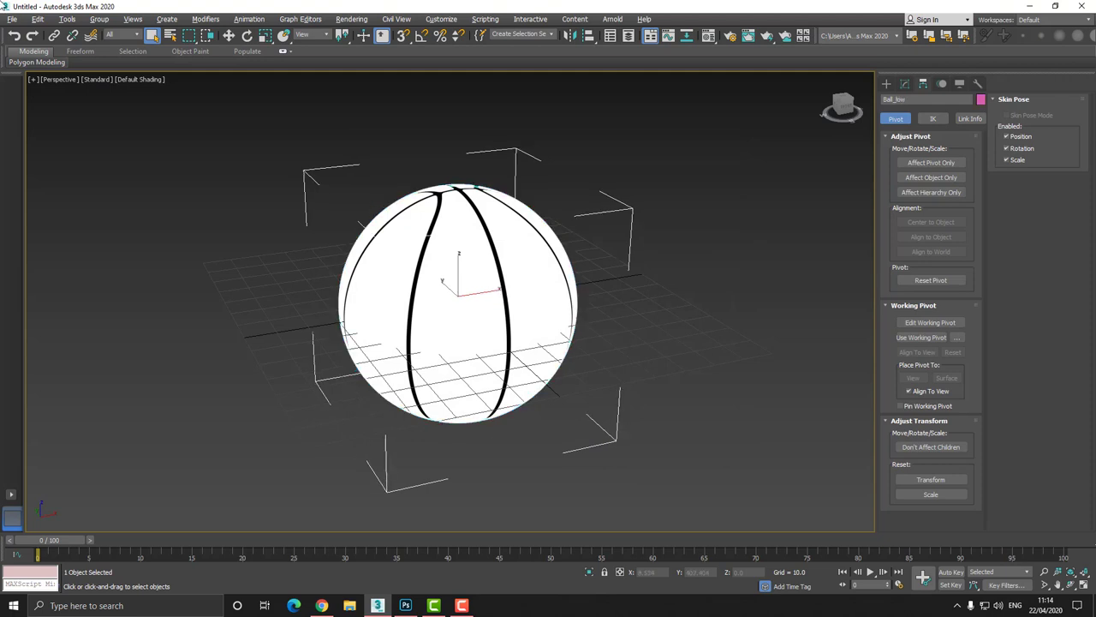
pyautogui.click(12, 19)
pyautogui.moveTo(58, 247)
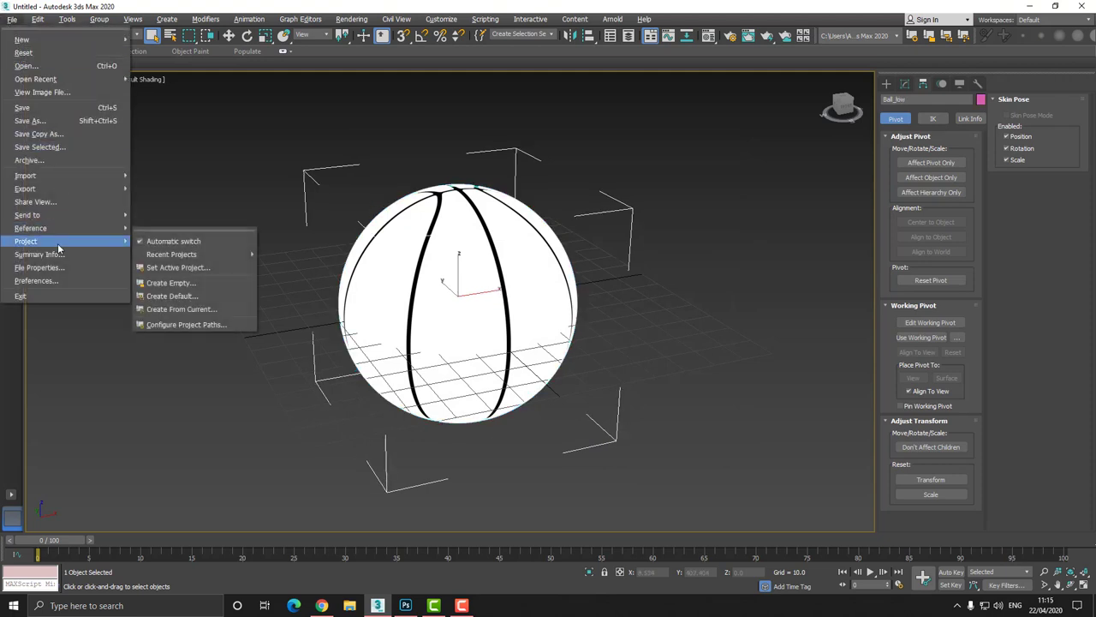
pyautogui.moveTo(70, 190)
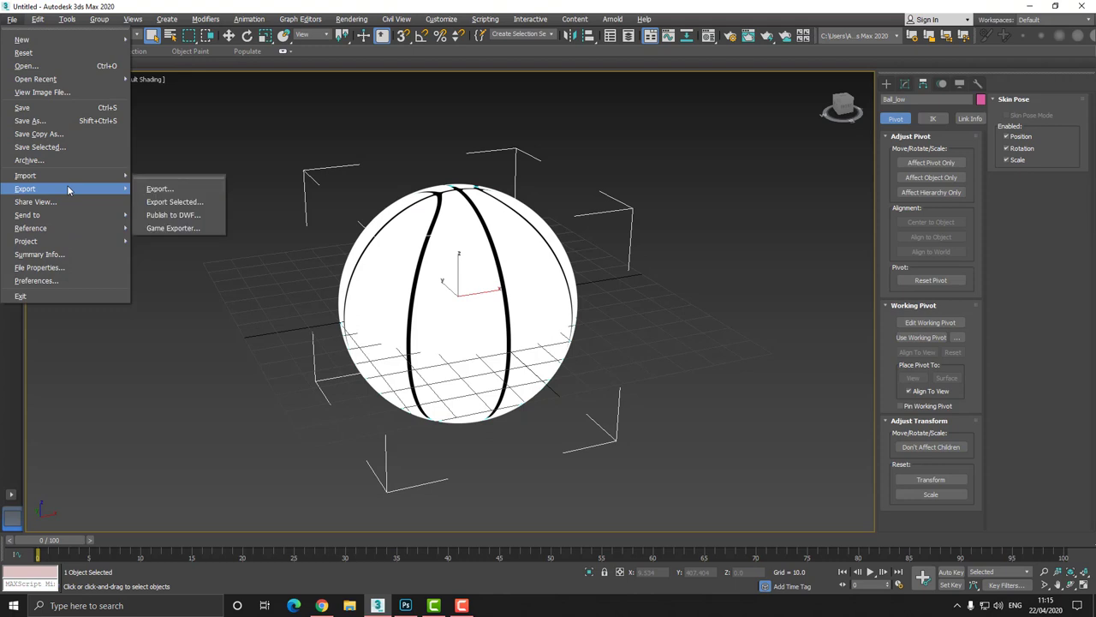
pyautogui.click(174, 201)
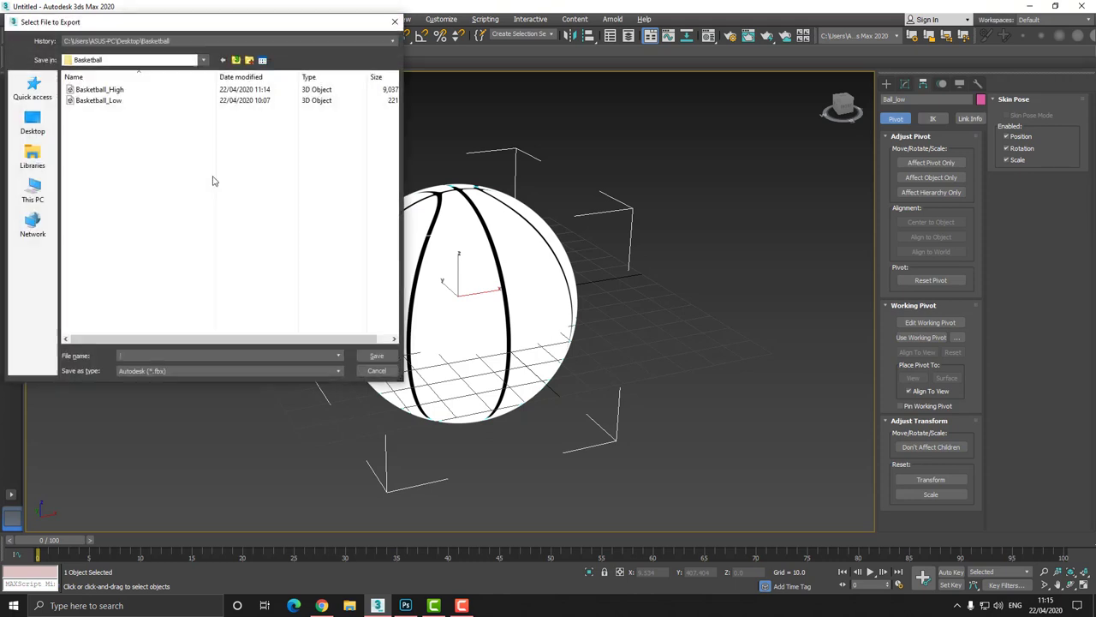
pyautogui.doubleClick(109, 103)
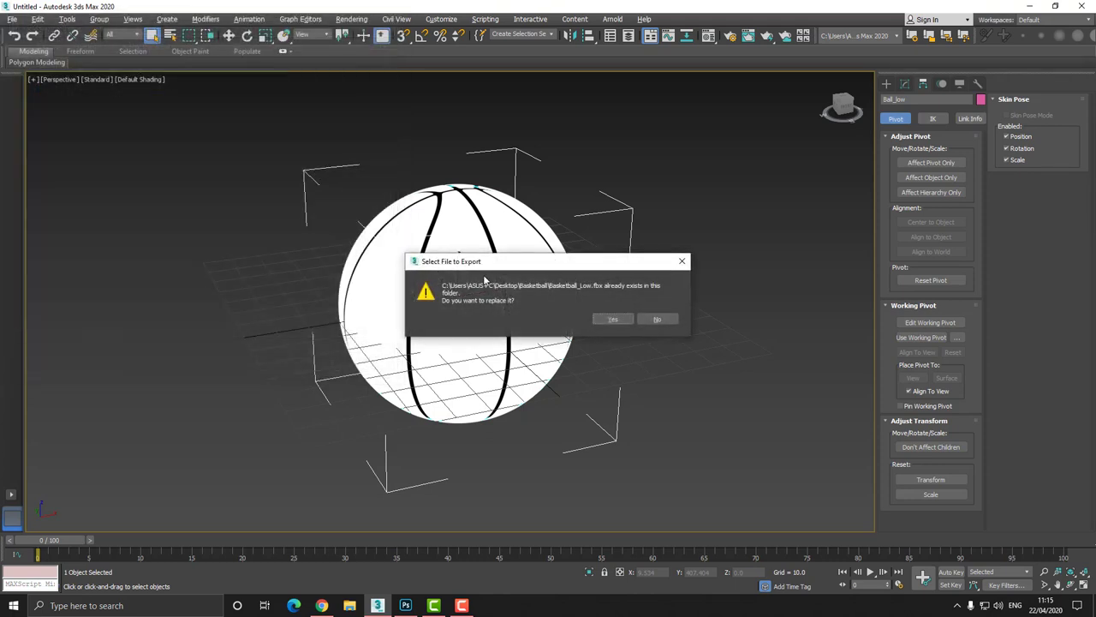
pyautogui.click(625, 319)
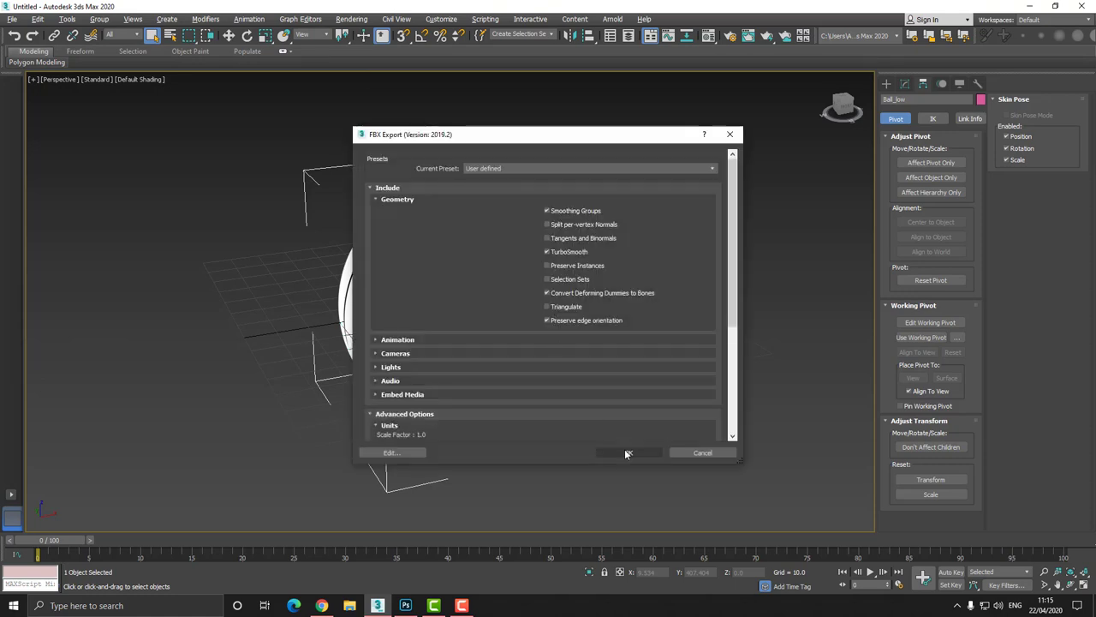
pyautogui.click(626, 453)
pyautogui.click(718, 476)
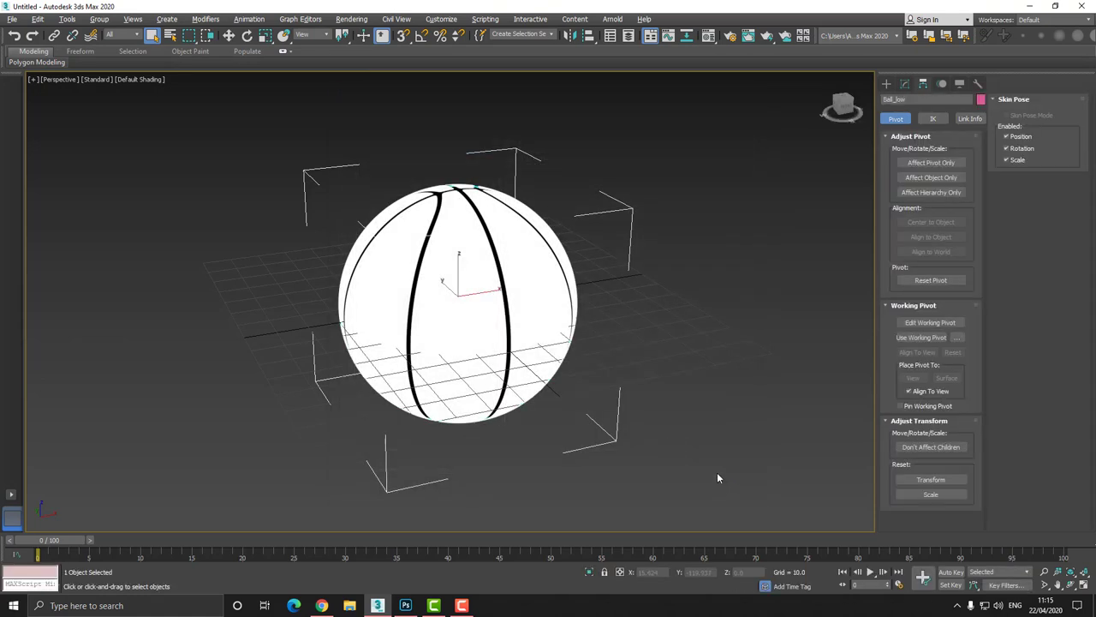
pyautogui.moveTo(602, 357)
pyautogui.mouseDown(button='middle')
pyautogui.moveTo(610, 299)
pyautogui.moveTo(624, 360)
pyautogui.moveTo(609, 354)
pyautogui.mouseUp(button='middle')
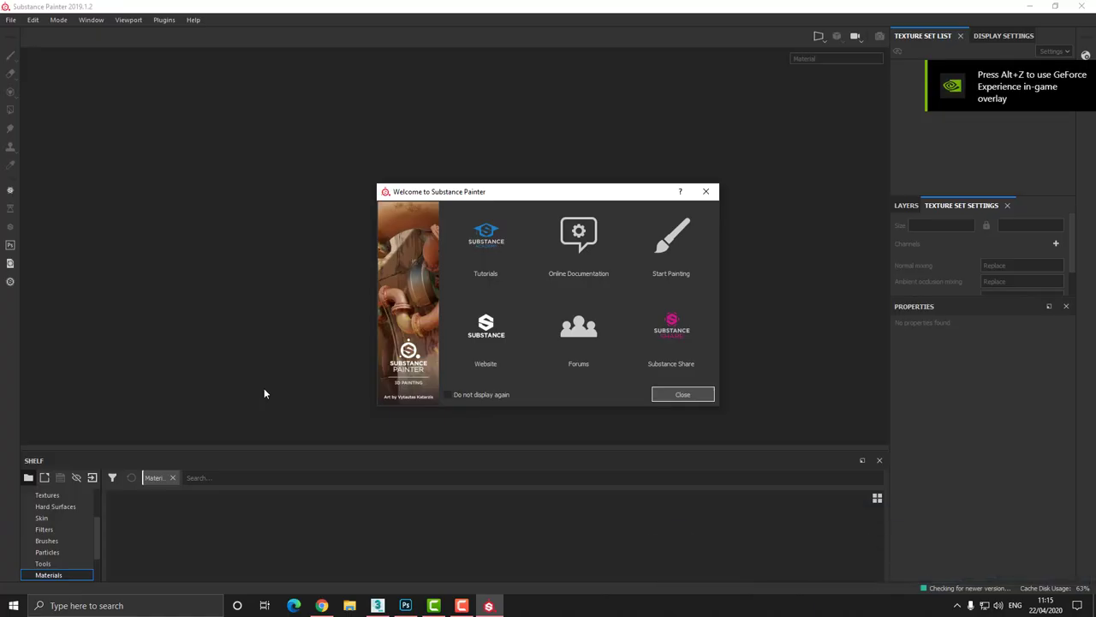
# Step: Switch to Substance Painter and create a new project from Basketball_Low.fbx with the Unreal Engine 4 template at 2048 resolution
pyautogui.click(706, 191)
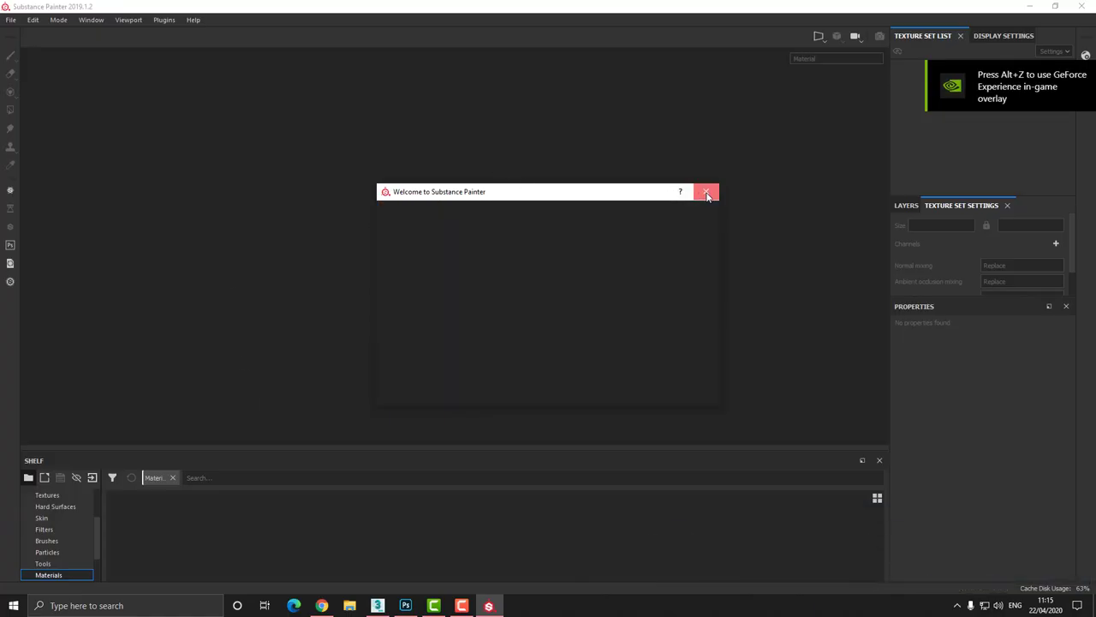
pyautogui.click(10, 20)
pyautogui.click(30, 36)
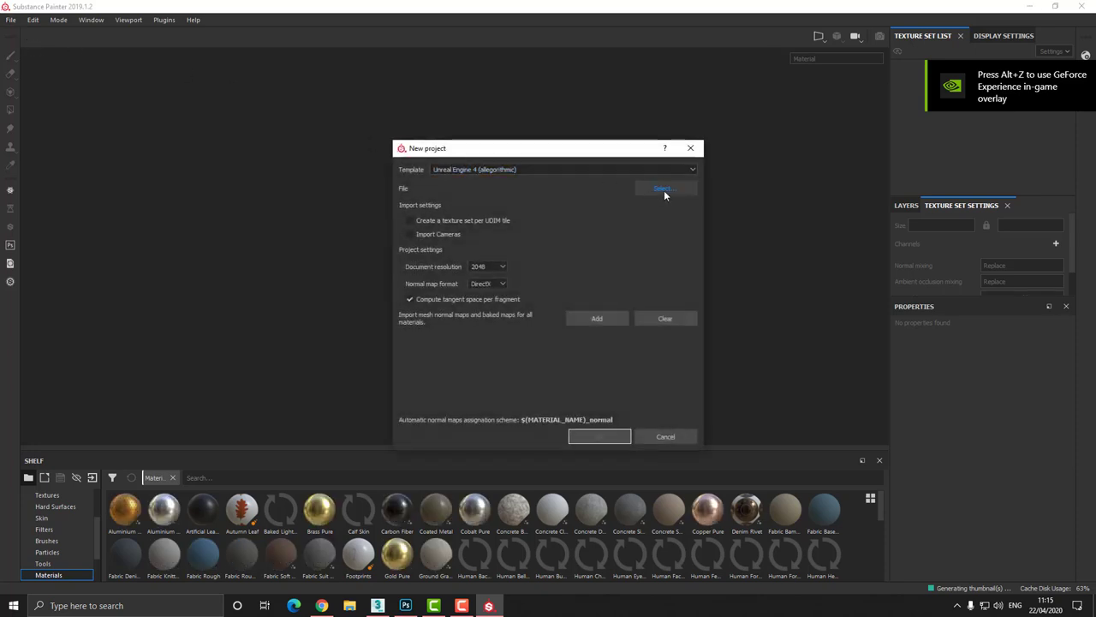
pyautogui.click(660, 190)
pyautogui.doubleClick(551, 248)
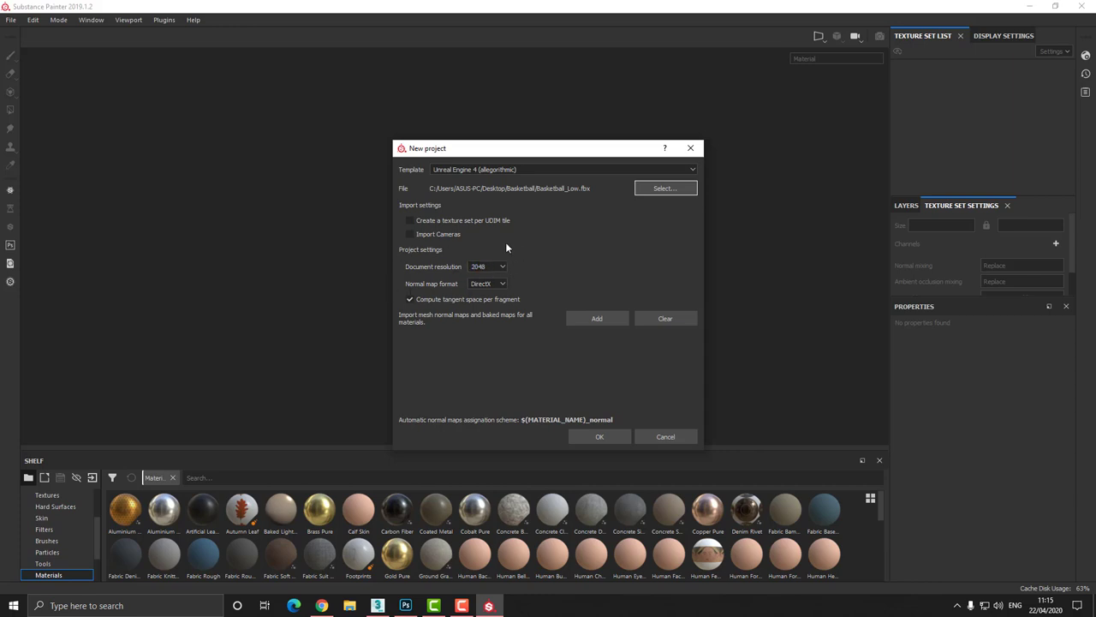
pyautogui.click(597, 437)
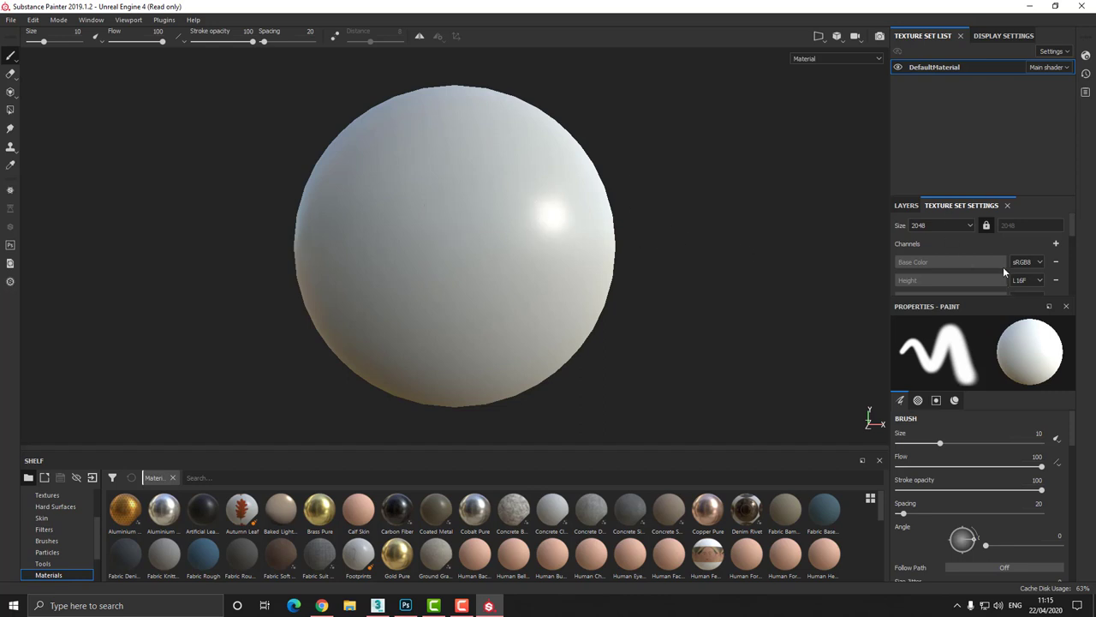
# Step: Set up mesh map baking for DefaultMaterial with the ID map excluded and Basketball_High as the high definition mesh
pyautogui.scroll(-5, 1035, 282)
pyautogui.scroll(2, 1033, 277)
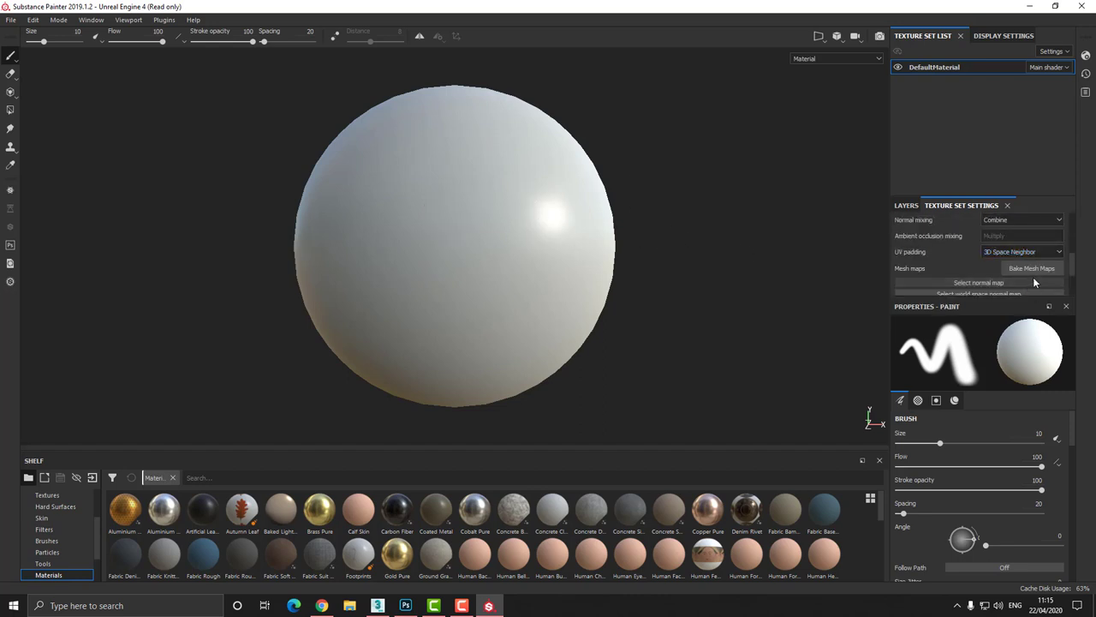
pyautogui.click(1032, 268)
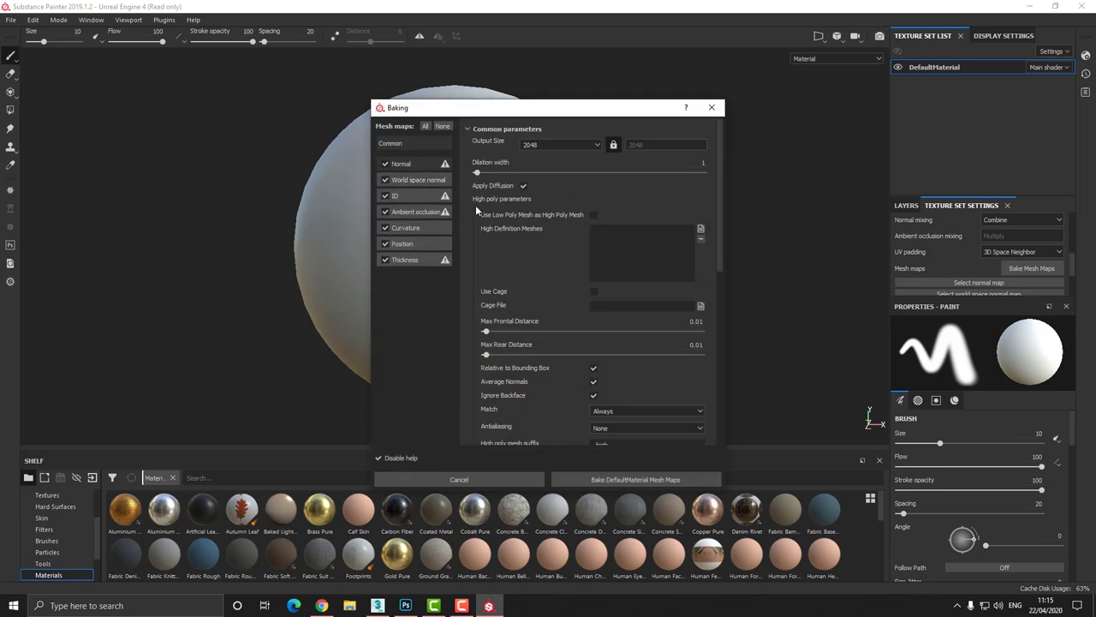
pyautogui.click(384, 195)
pyautogui.click(701, 229)
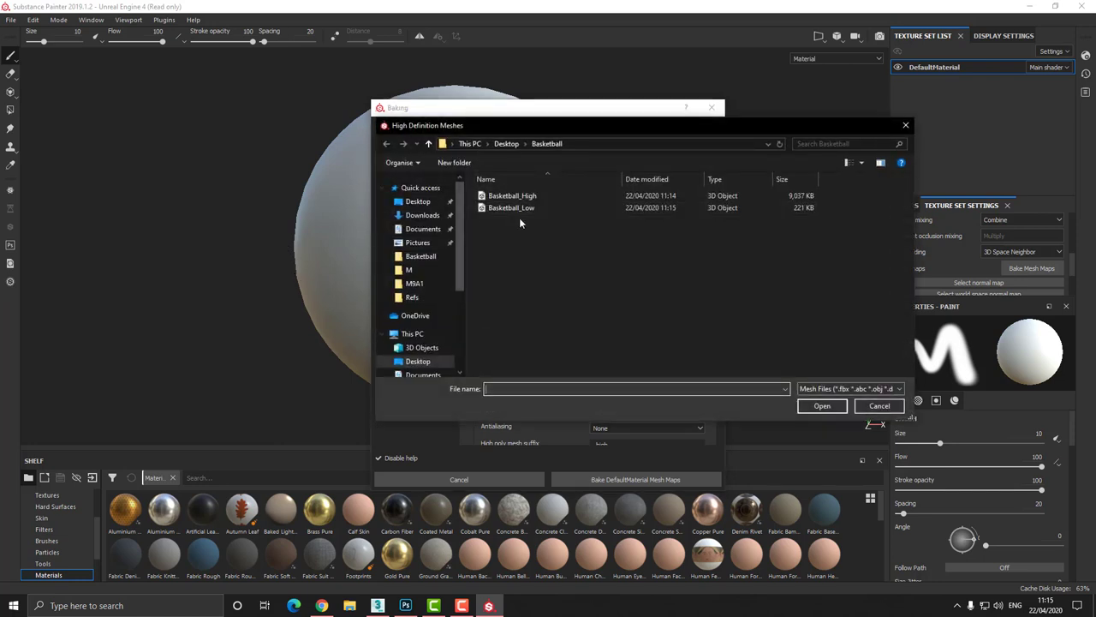
pyautogui.doubleClick(517, 193)
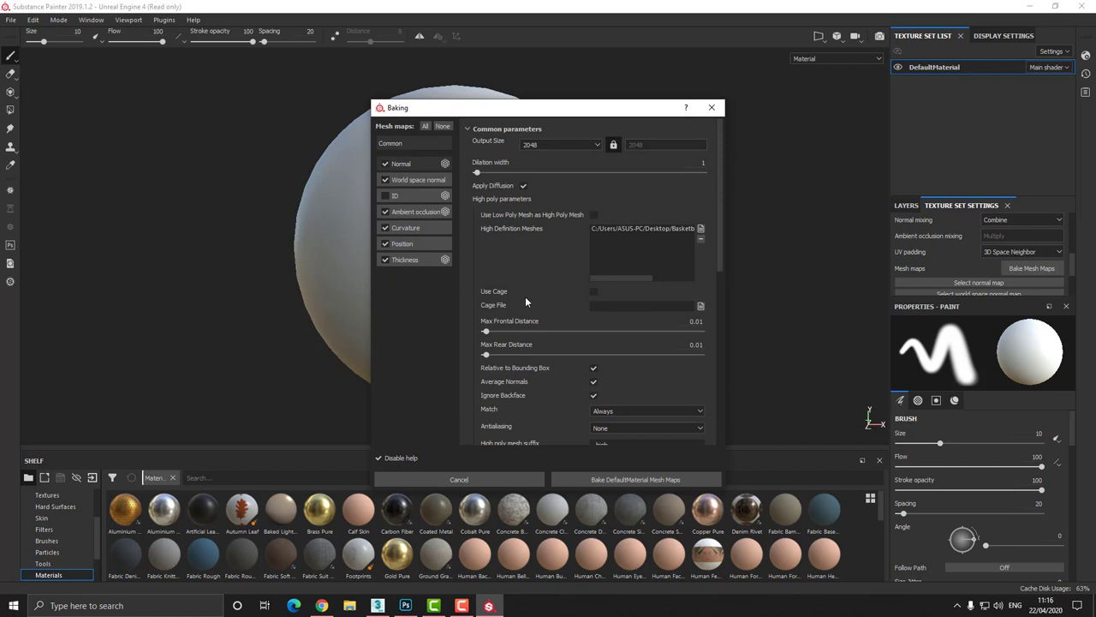
# Step: Bake the DefaultMaterial mesh maps at the current settings and inspect the seams around the ball
pyautogui.scroll(-2, 548, 307)
pyautogui.scroll(2, 555, 307)
pyautogui.click(591, 478)
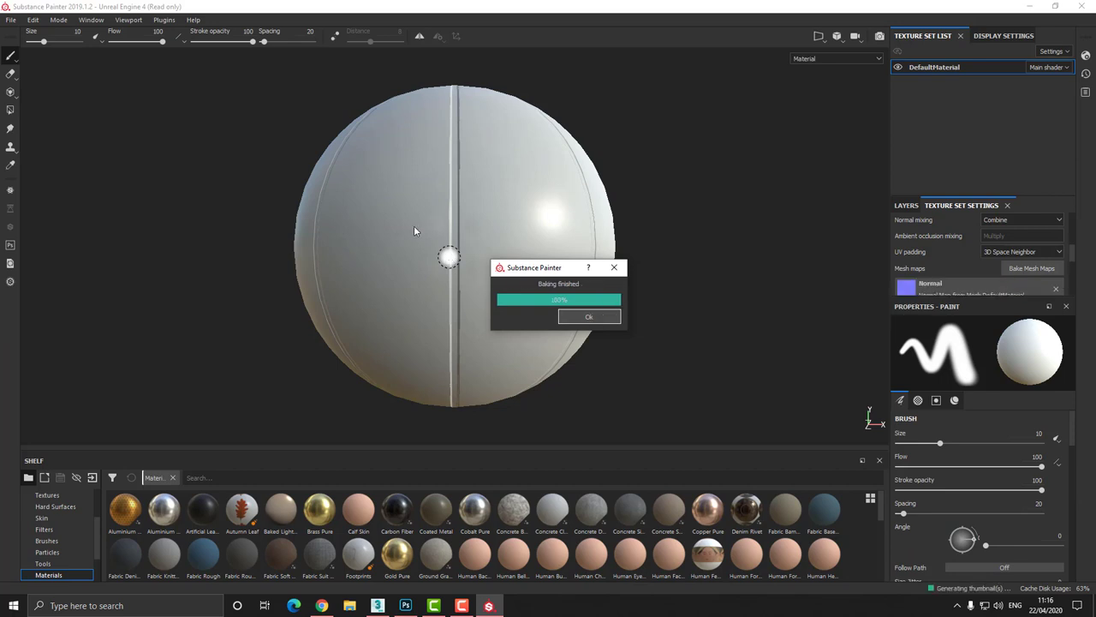
pyautogui.keyDown('alt'); pyautogui.moveTo(648, 162); pyautogui.dragTo(654, 328); pyautogui.keyUp('alt')
pyautogui.keyDown('alt'); pyautogui.moveTo(661, 267); pyautogui.dragTo(680, 317, button='right'); pyautogui.keyUp('alt')
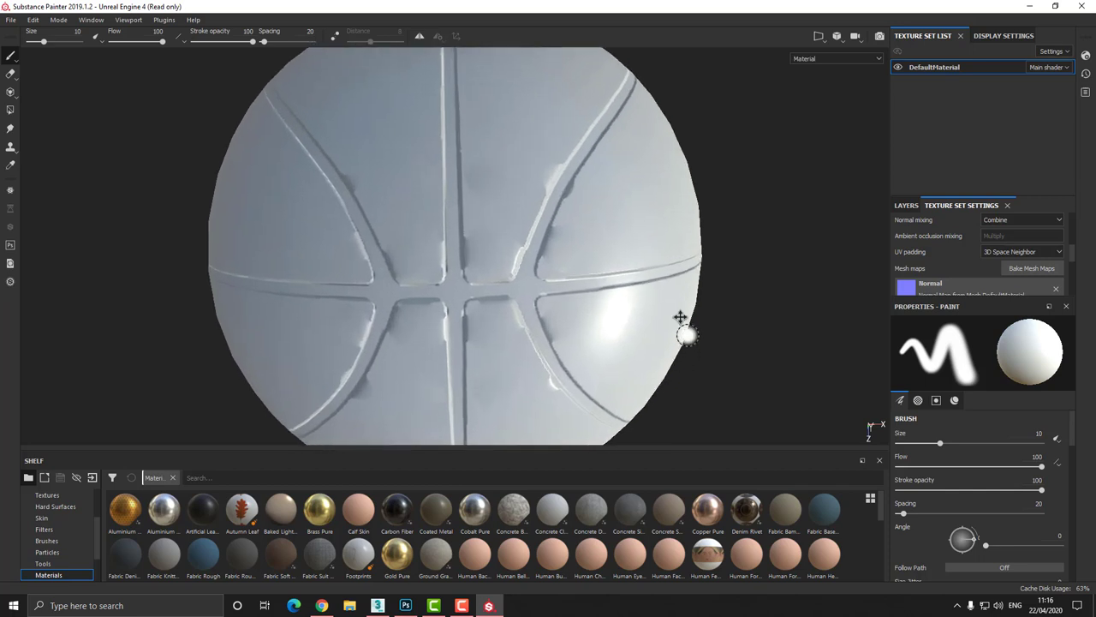
pyautogui.keyDown('alt'); pyautogui.moveTo(680, 318); pyautogui.dragTo(632, 216, button='middle'); pyautogui.keyUp('alt')
pyautogui.keyDown('alt'); pyautogui.moveTo(739, 323); pyautogui.dragTo(707, 255); pyautogui.keyUp('alt')
pyautogui.moveTo(707, 254)
pyautogui.keyDown('alt'); pyautogui.mouseDown(button='right')
pyautogui.moveTo(694, 183)
pyautogui.moveTo(696, 256)
pyautogui.moveTo(673, 245)
pyautogui.mouseUp(button='right'); pyautogui.keyUp('alt')
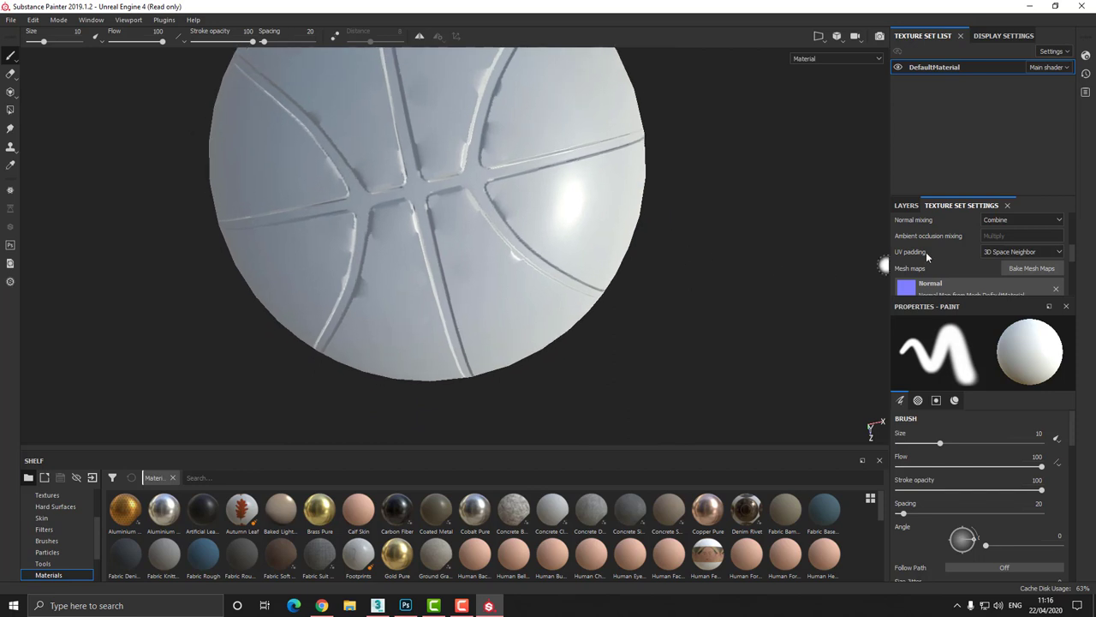
# Step: Set the baking output size to 4096 and bake the DefaultMaterial mesh maps again
pyautogui.click(1009, 268)
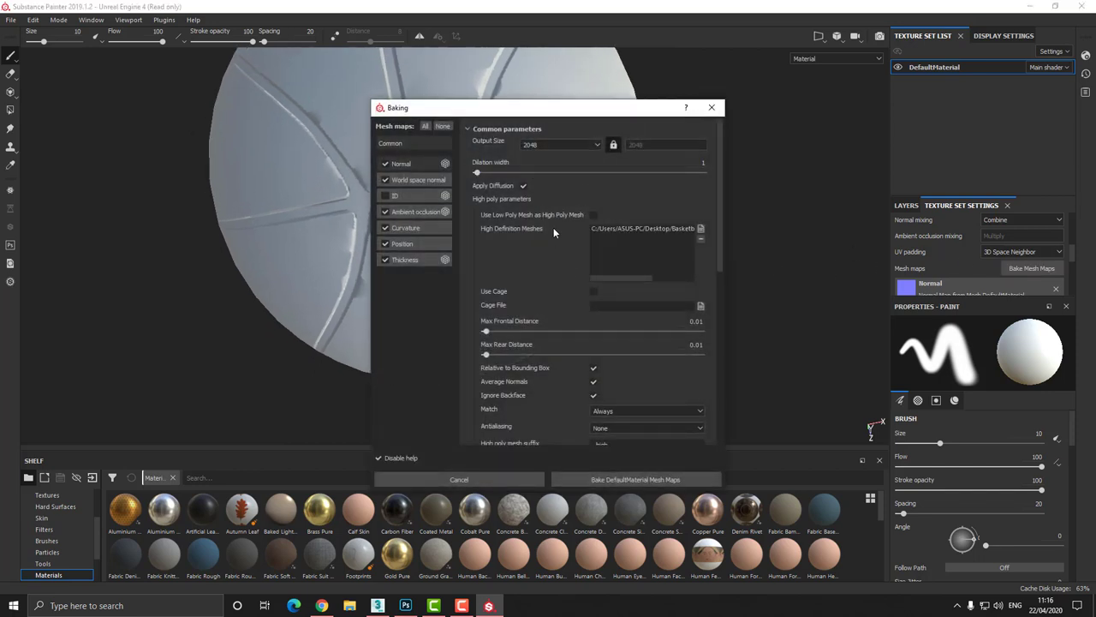
pyautogui.click(571, 145)
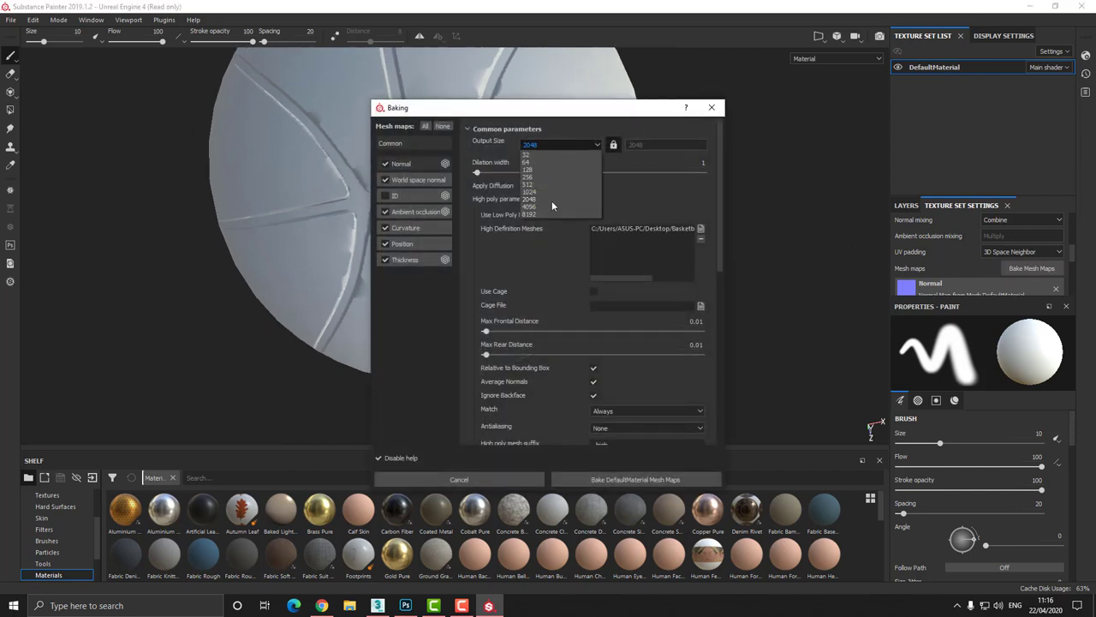
pyautogui.click(549, 206)
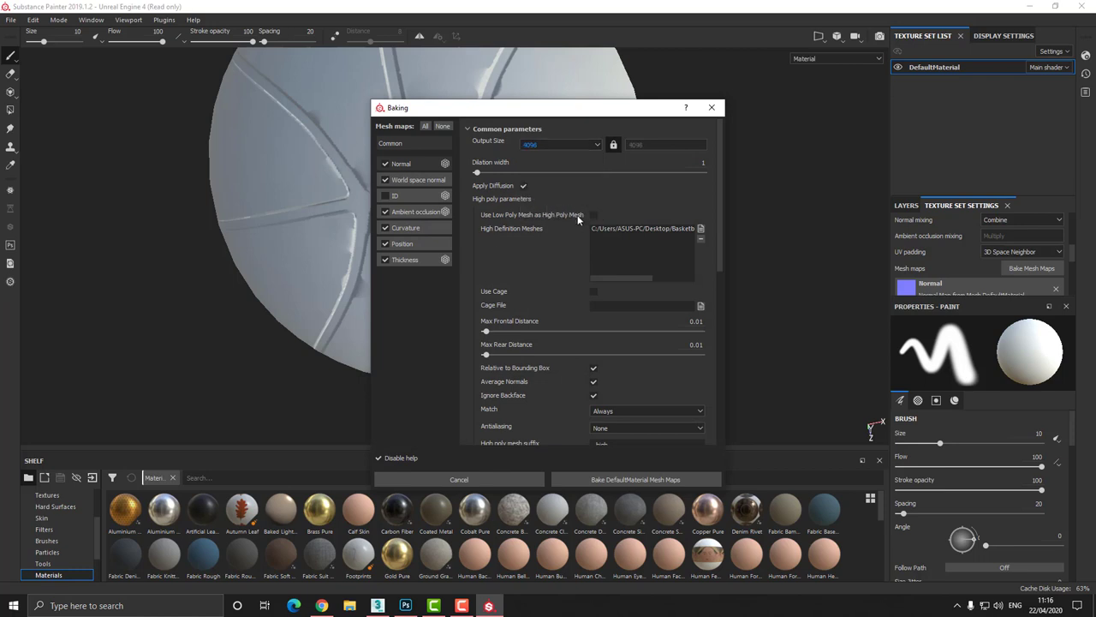
pyautogui.click(600, 481)
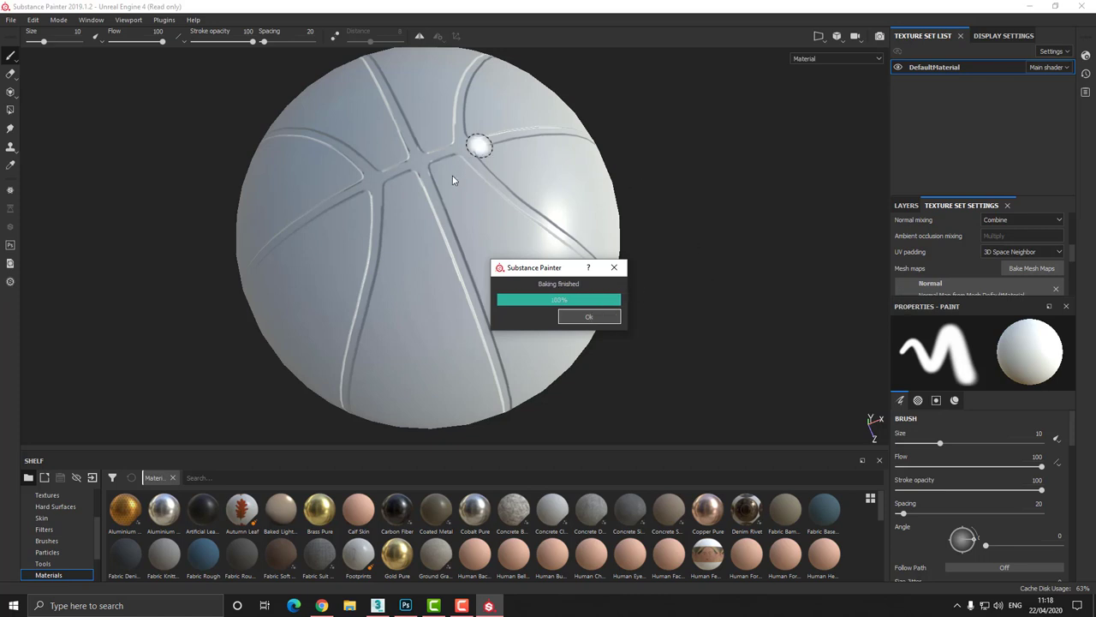
# Step: Review the max frontal and rear distances in the baking settings, close them without baking, and inspect the baked ball
pyautogui.click(1032, 268)
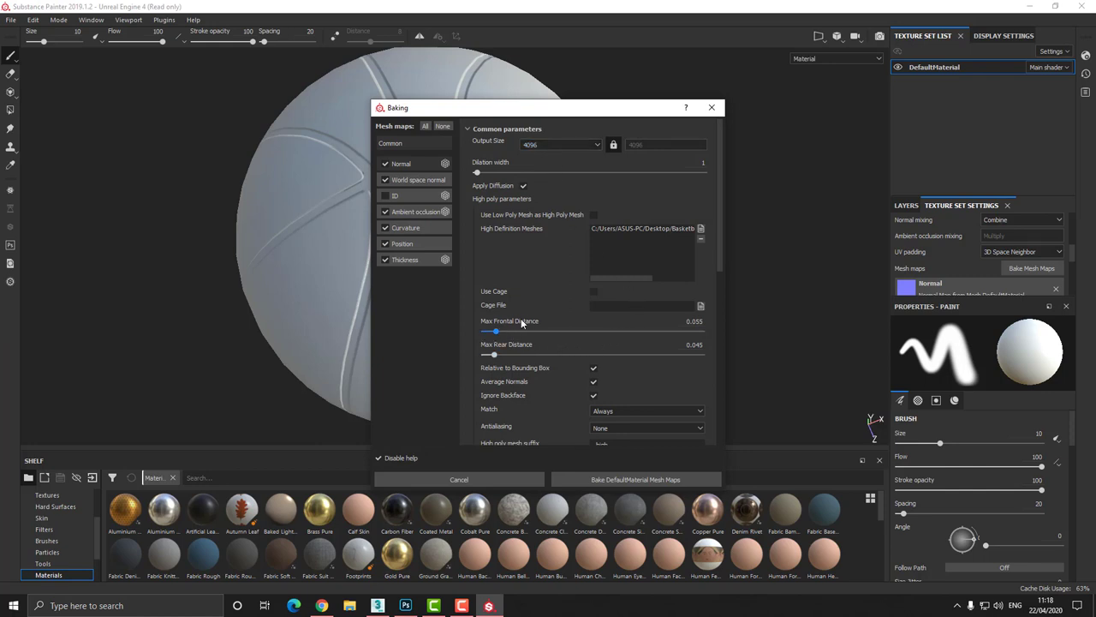
pyautogui.moveTo(552, 110); pyautogui.dragTo(446, 55)
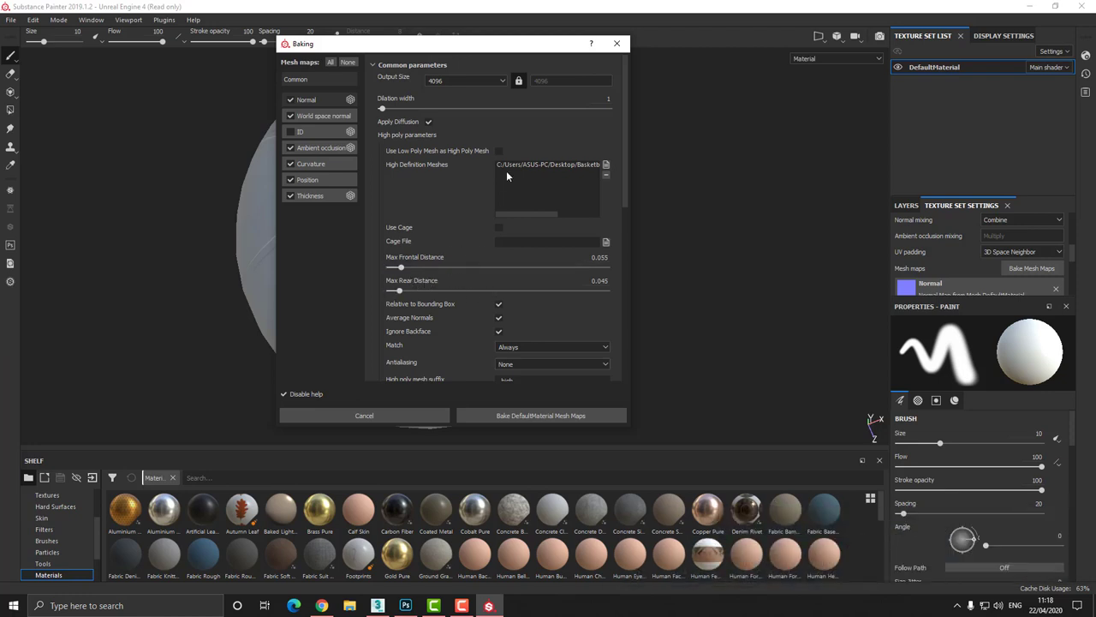
pyautogui.click(616, 42)
pyautogui.keyDown('alt'); pyautogui.moveTo(695, 308); pyautogui.dragTo(631, 352); pyautogui.keyUp('alt')
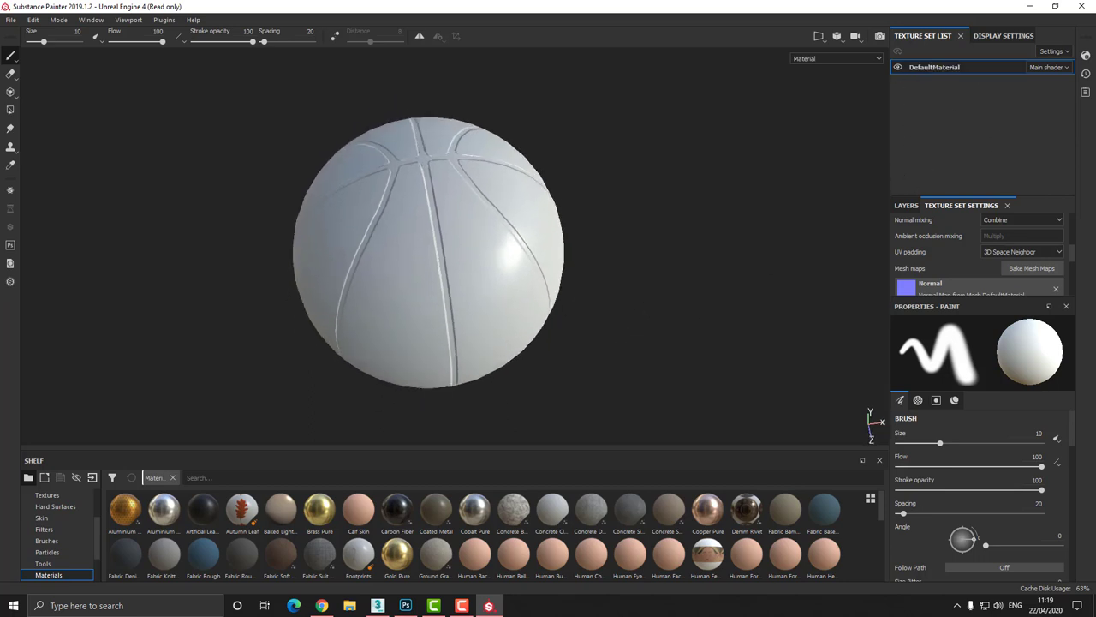
# Step: Delete the default paint layer from the layer stack, leaving the stack empty
pyautogui.click(999, 38)
pyautogui.click(925, 36)
pyautogui.click(907, 206)
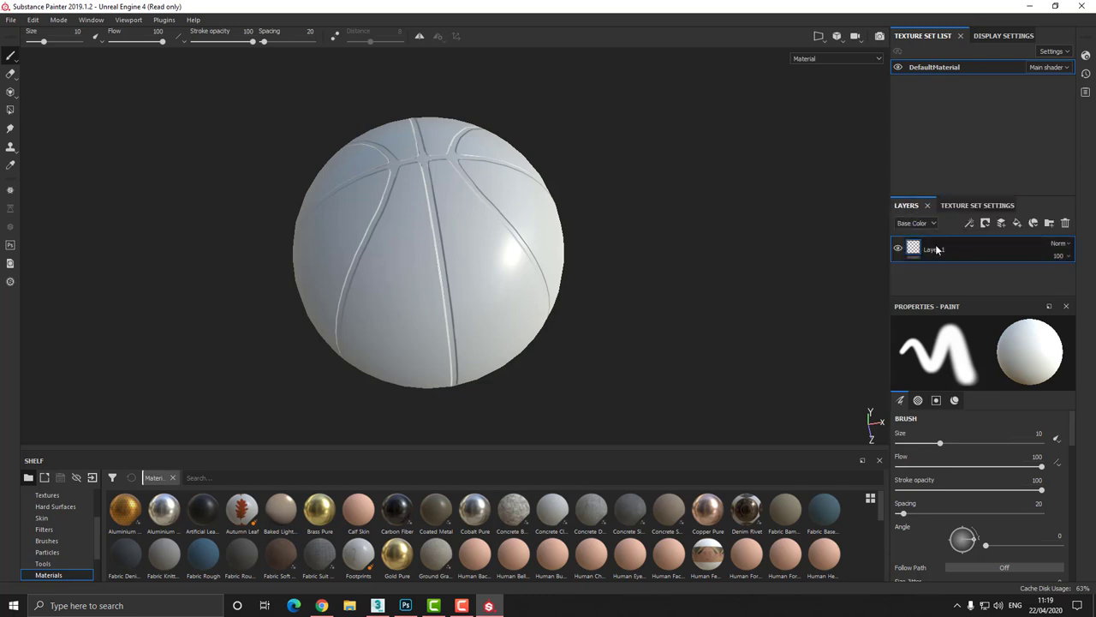
pyautogui.press('Delete')
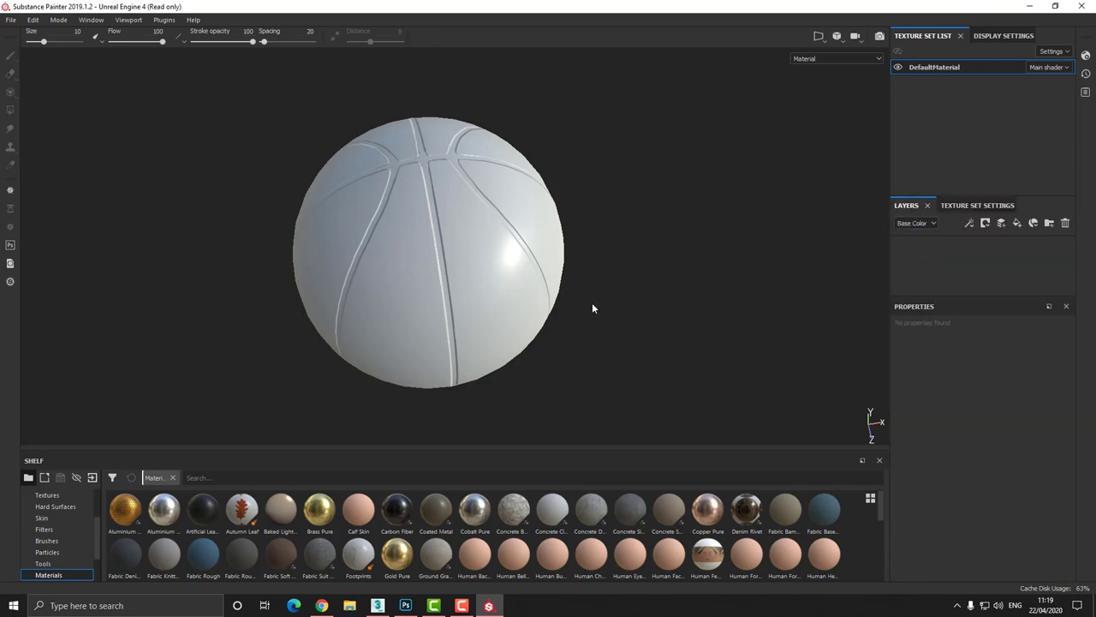
pyautogui.moveTo(591, 309)
pyautogui.keyDown('alt'); pyautogui.mouseDown()
pyautogui.moveTo(617, 233)
pyautogui.moveTo(416, 227)
pyautogui.mouseUp(); pyautogui.keyUp('alt')
pyautogui.click(416, 228)
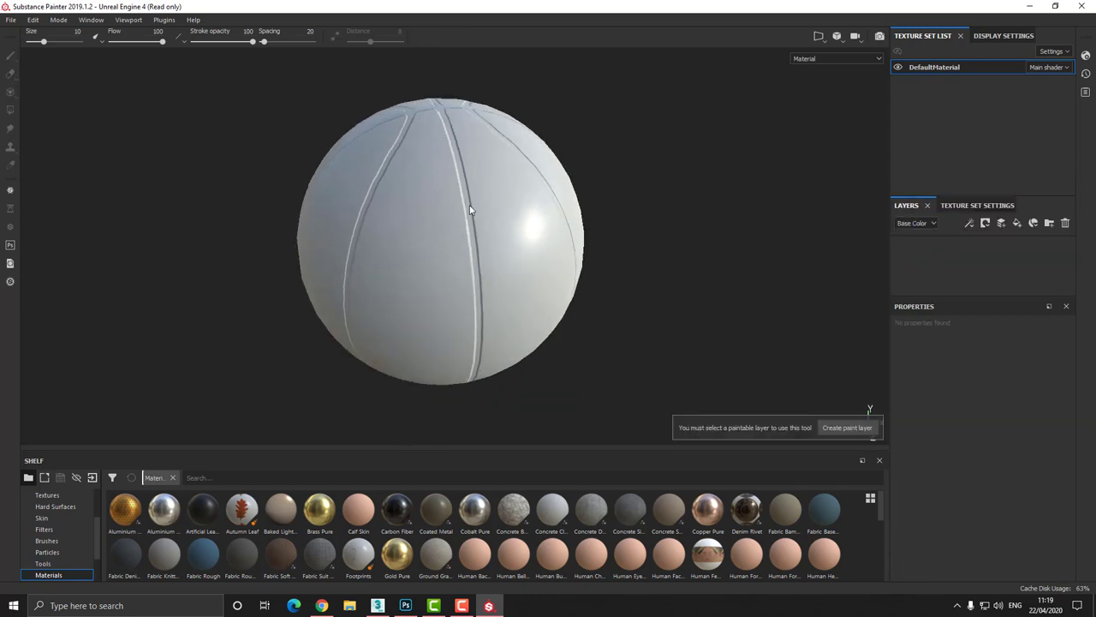
pyautogui.moveTo(592, 193)
pyautogui.keyDown('alt'); pyautogui.mouseDown()
pyautogui.moveTo(666, 230)
pyautogui.moveTo(633, 207)
pyautogui.moveTo(643, 171)
pyautogui.moveTo(659, 221)
pyautogui.mouseUp(); pyautogui.keyUp('alt')
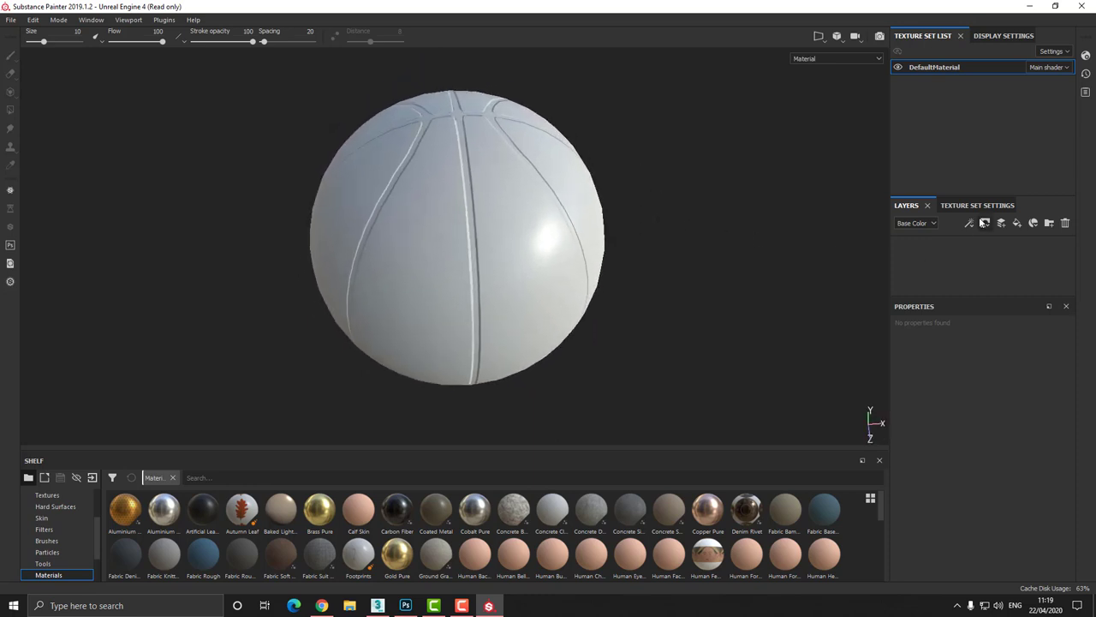
# Step: Create two folders in the layer stack, naming the upper one Black and the lower one Orange
pyautogui.click(1050, 223)
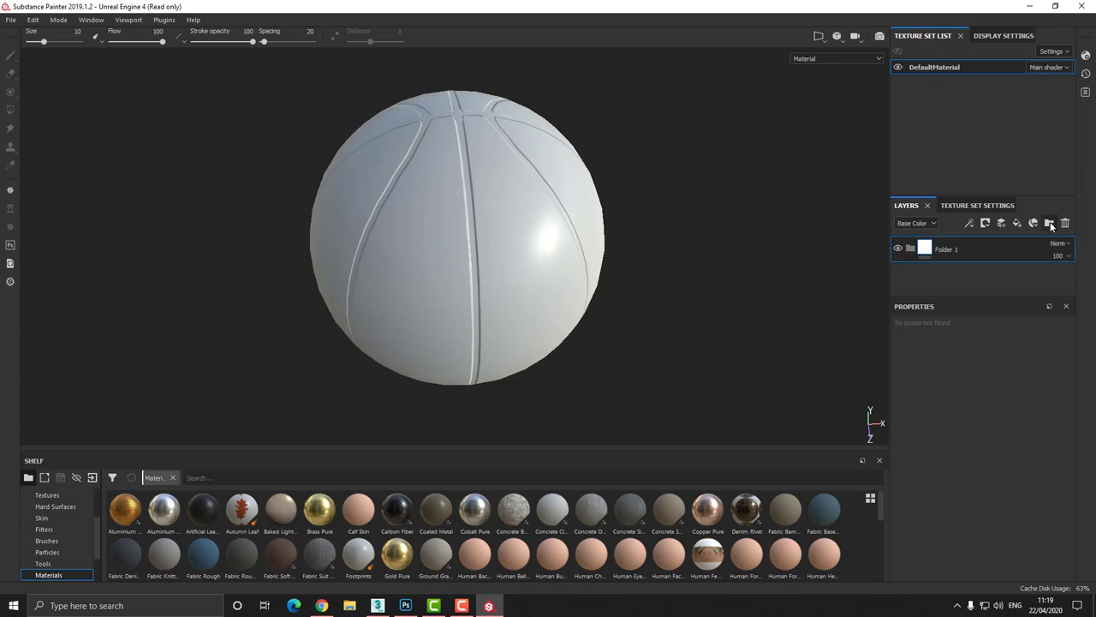
pyautogui.click(1050, 224)
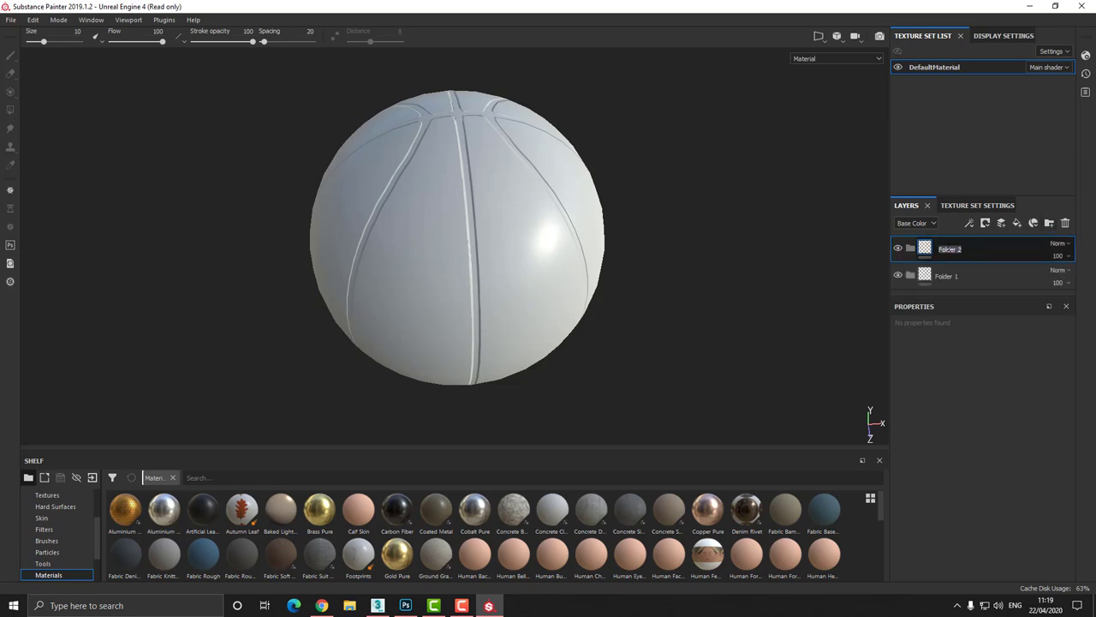
pyautogui.write('Black')
pyautogui.press('Return')
pyautogui.doubleClick(950, 276)
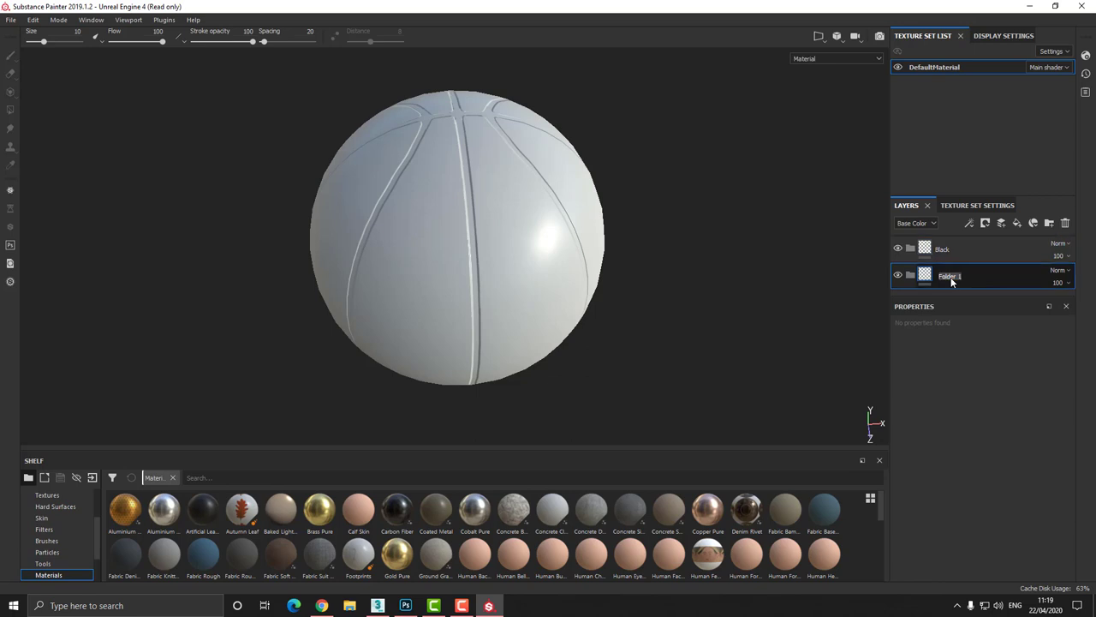
pyautogui.write('Orange')
pyautogui.press('Return')
# Step: Add a fill layer between the two folders and name it Black
pyautogui.click(1019, 224)
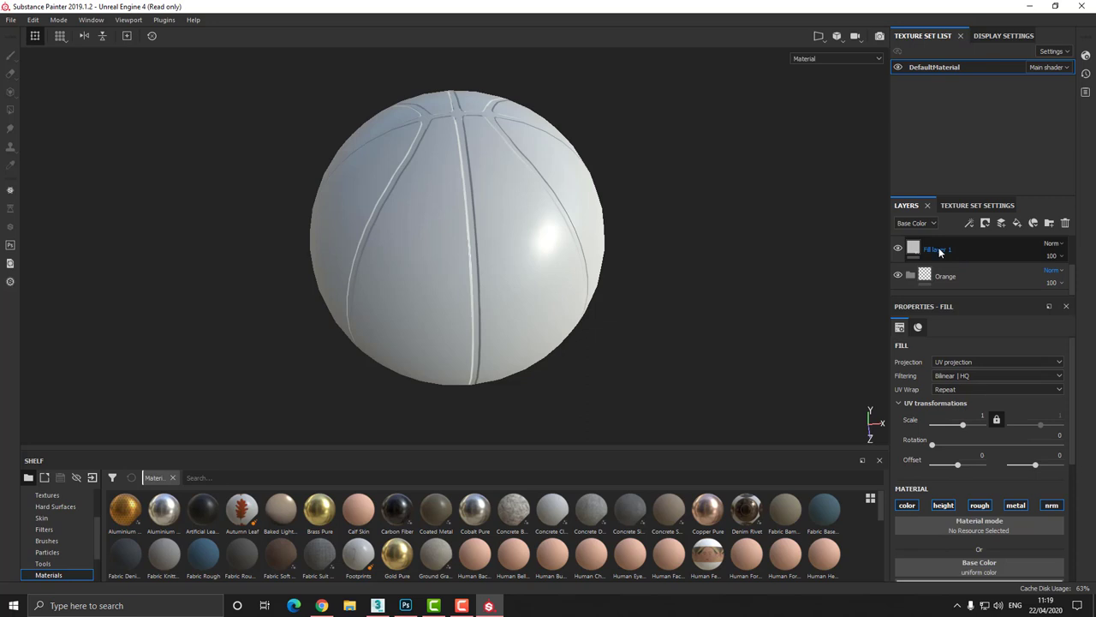
pyautogui.doubleClick(941, 249)
pyautogui.write('Ba')
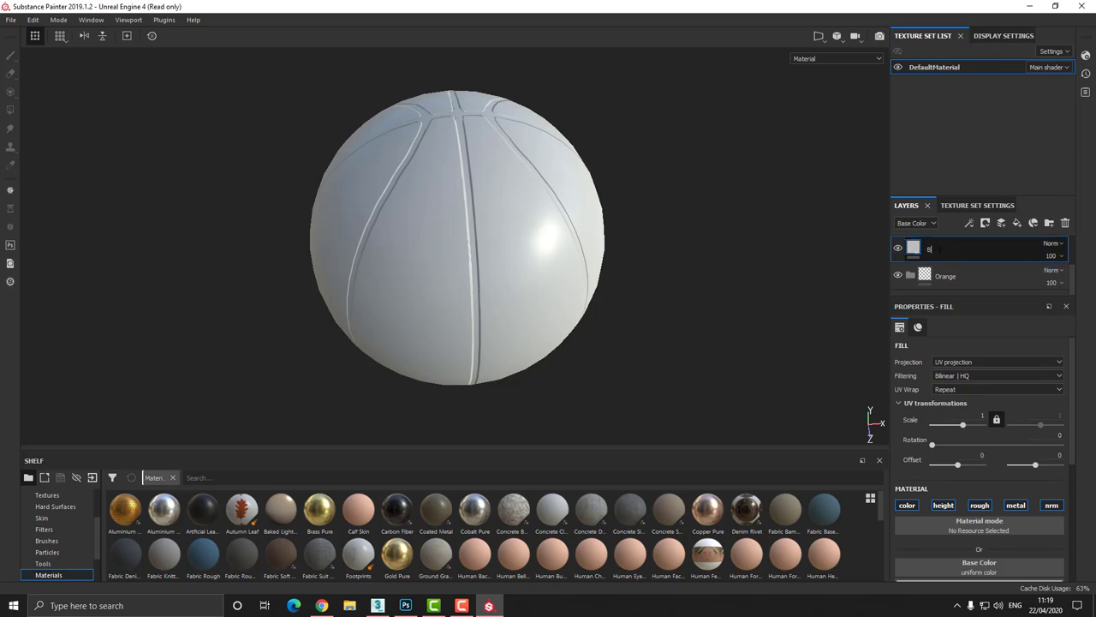
pyautogui.press('Return')
# Step: Add a second fill layer to the stack and name it Orange
pyautogui.click(955, 267)
pyautogui.scroll(1, 954, 264)
pyautogui.scroll(-1, 952, 264)
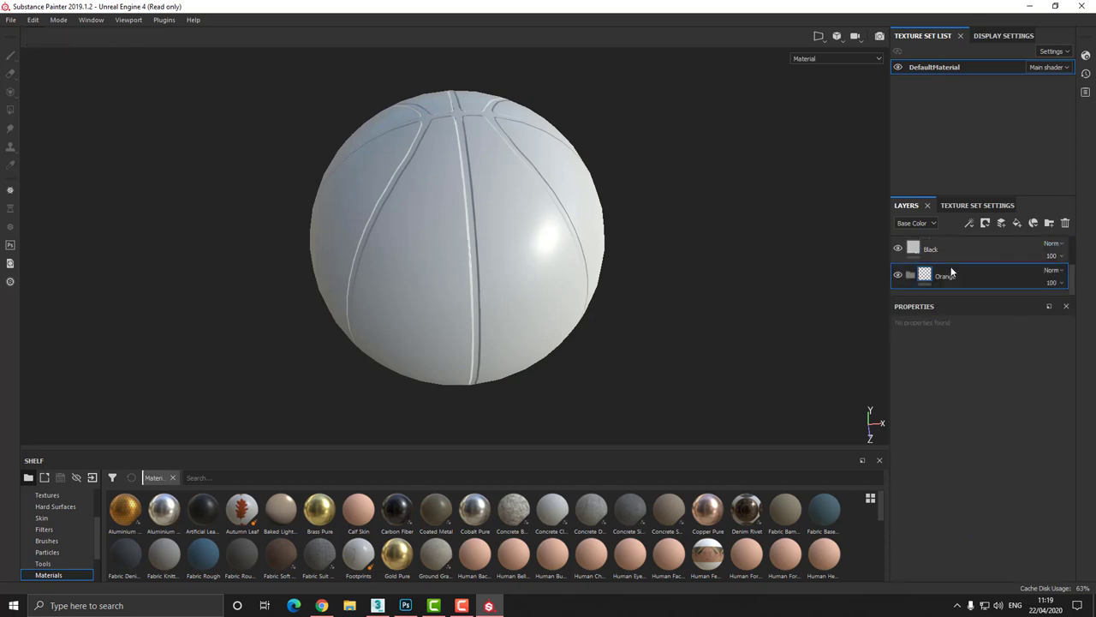
pyautogui.scroll(1, 949, 263)
pyautogui.doubleClick(940, 257)
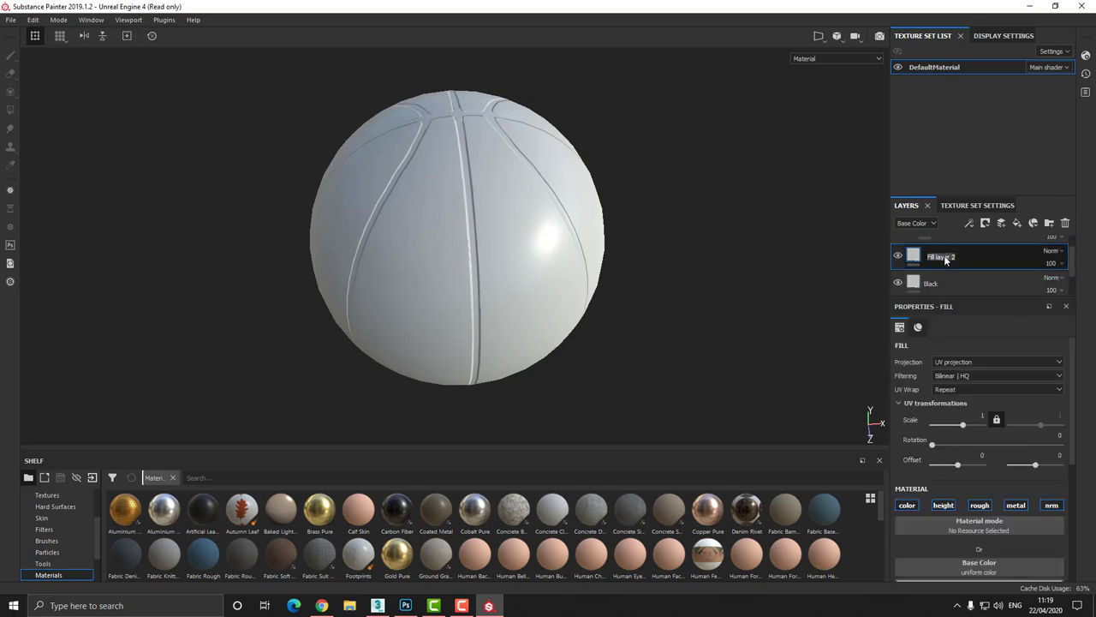
pyautogui.write('Orange')
pyautogui.press('Return')
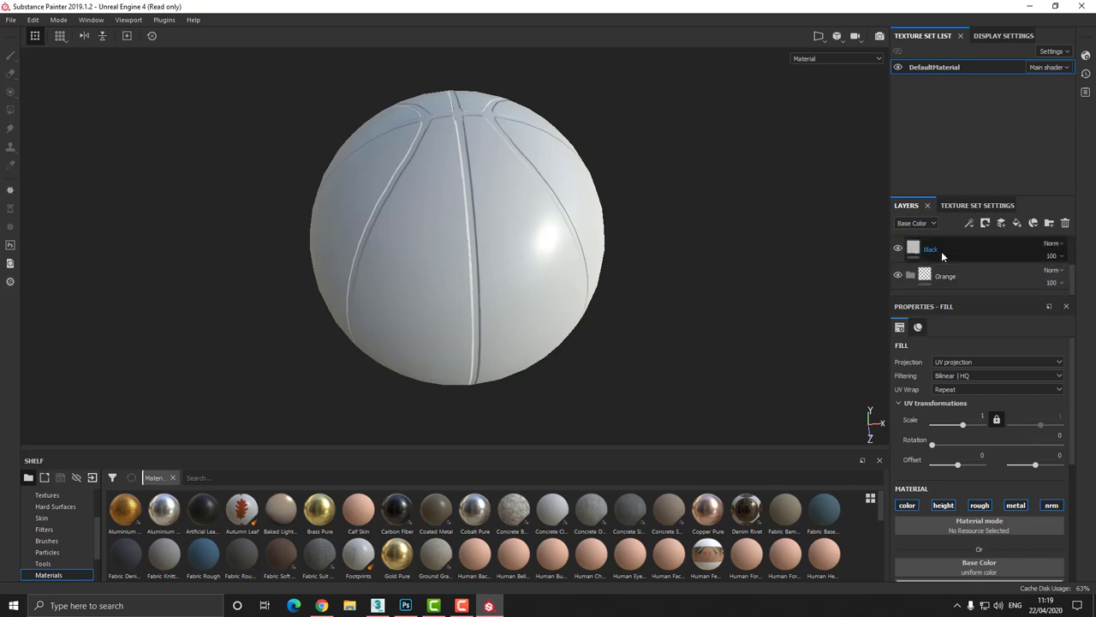
pyautogui.scroll(-2, 946, 263)
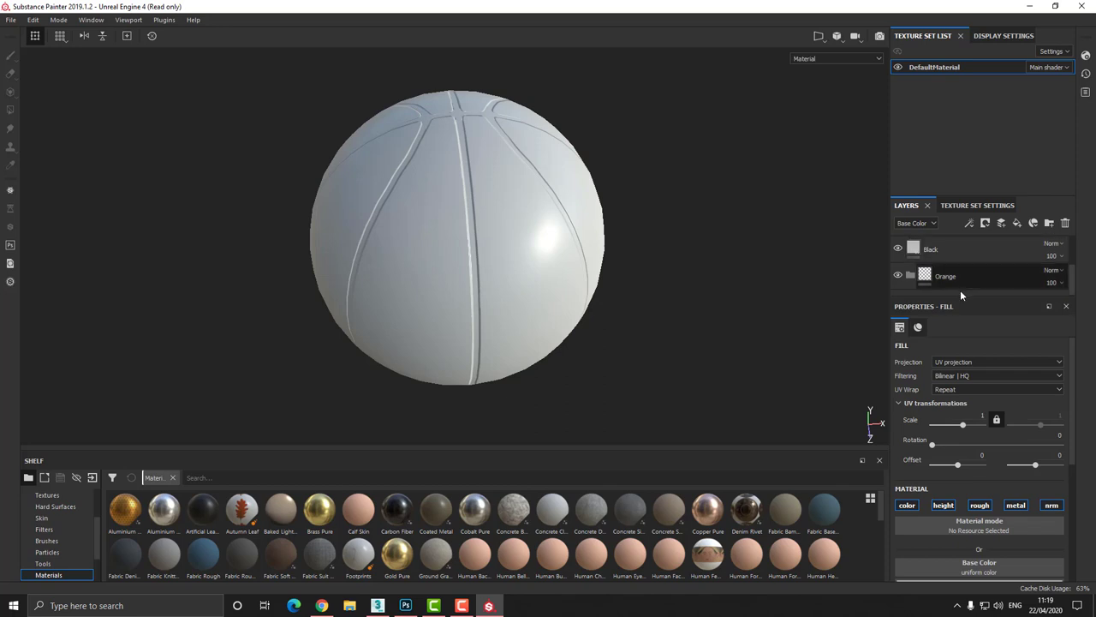
# Step: Enlarge the layer stack area, move the Black fill layer into the Black folder, and place the Orange fill layer below the Orange folder
pyautogui.moveTo(965, 299); pyautogui.dragTo(965, 357)
pyautogui.moveTo(944, 306); pyautogui.dragTo(966, 250)
pyautogui.moveTo(950, 300); pyautogui.dragTo(963, 335)
pyautogui.click(942, 256)
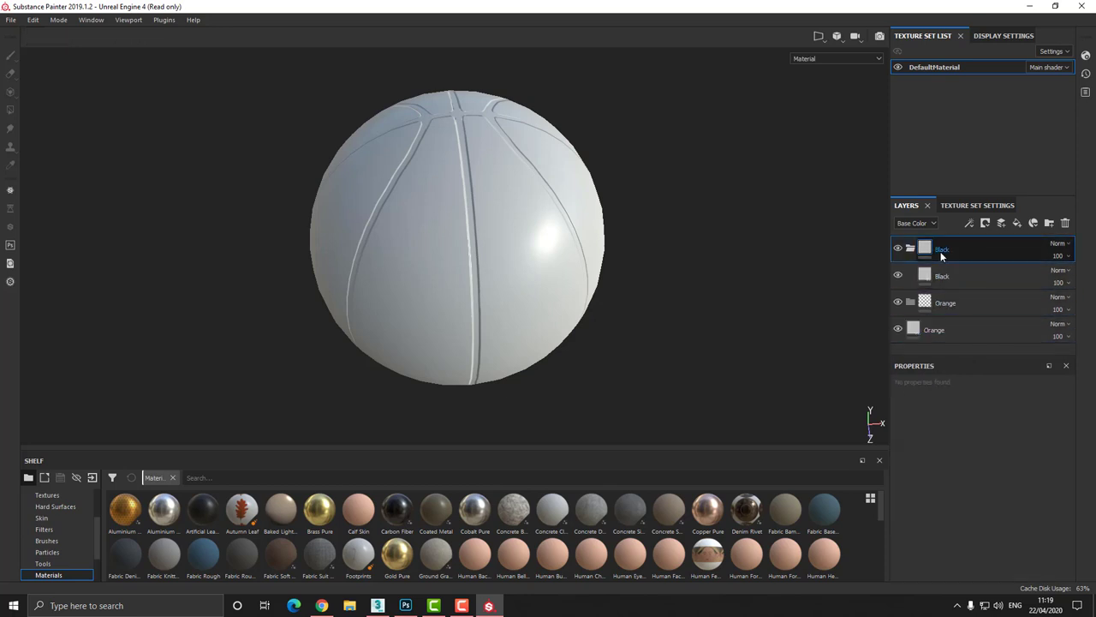
pyautogui.click(857, 331)
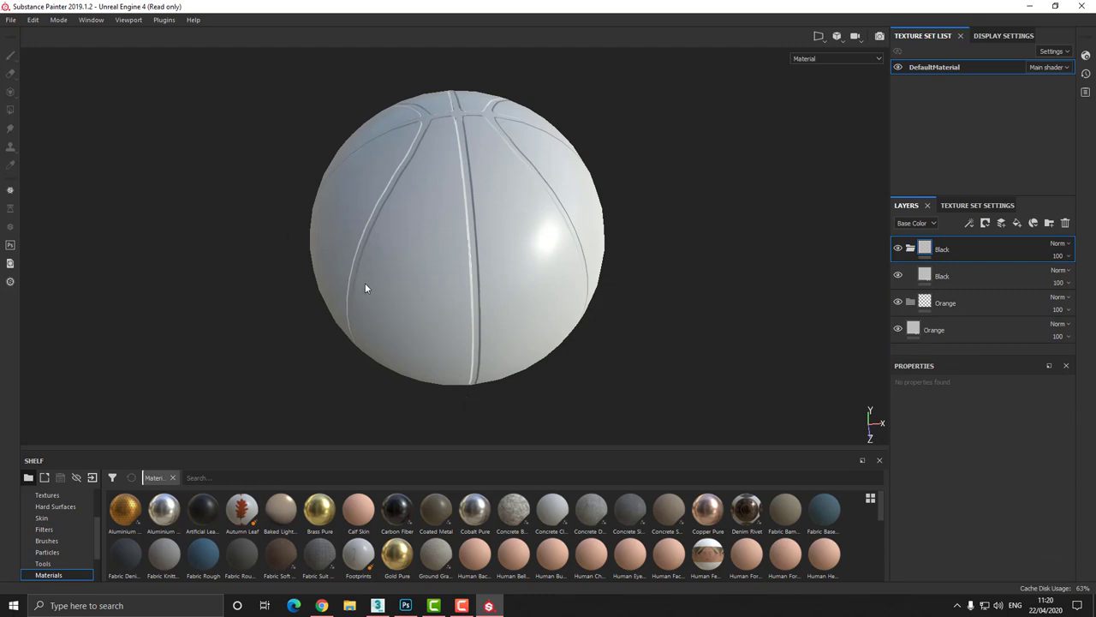
# Step: Import Basketball_Mask.tga from the Basketball folder as a texture resource
pyautogui.click(10, 20)
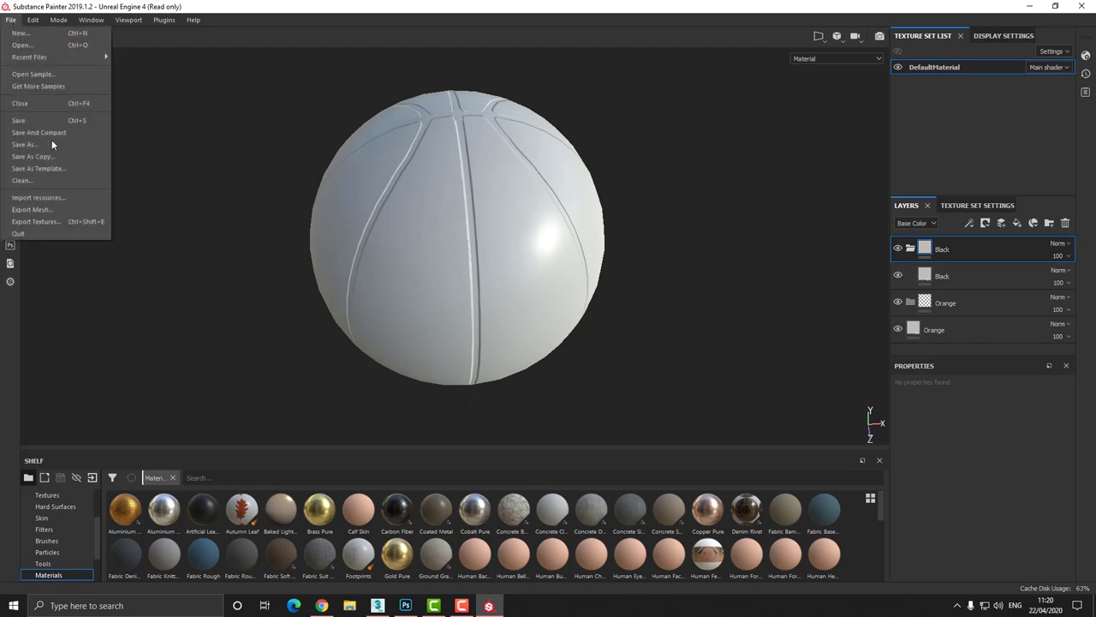
pyautogui.click(69, 199)
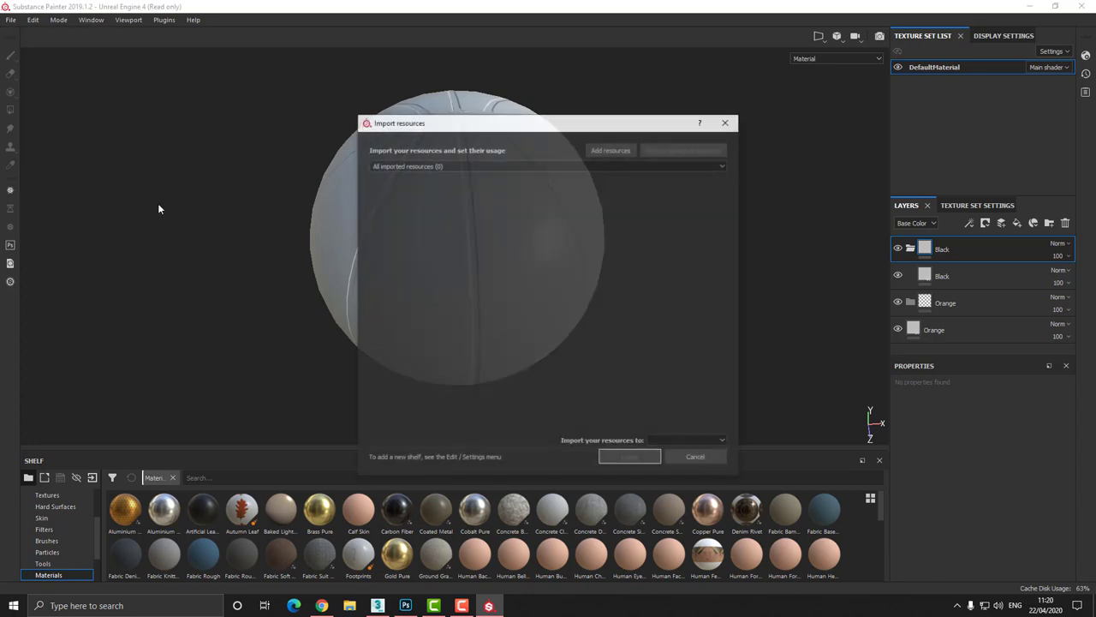
pyautogui.click(609, 150)
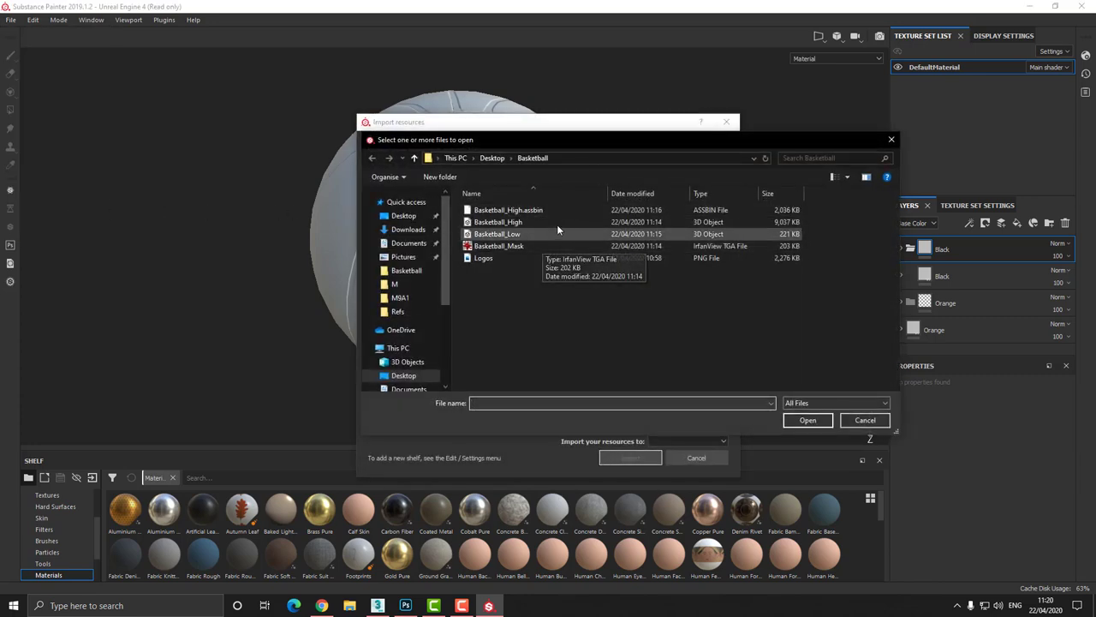
pyautogui.click(511, 250)
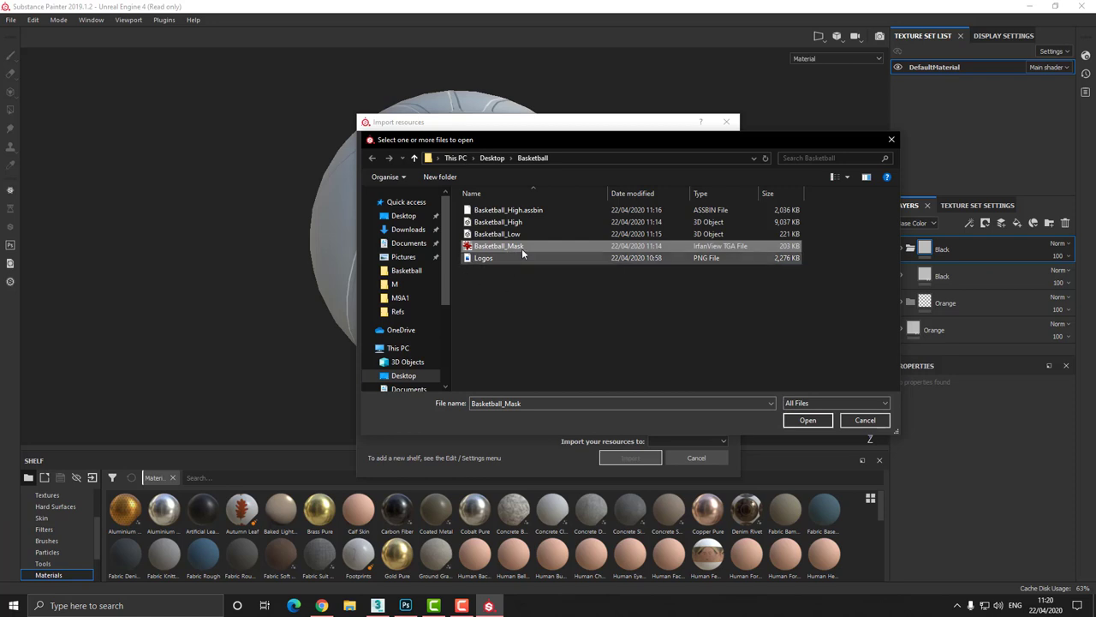
pyautogui.doubleClick(505, 249)
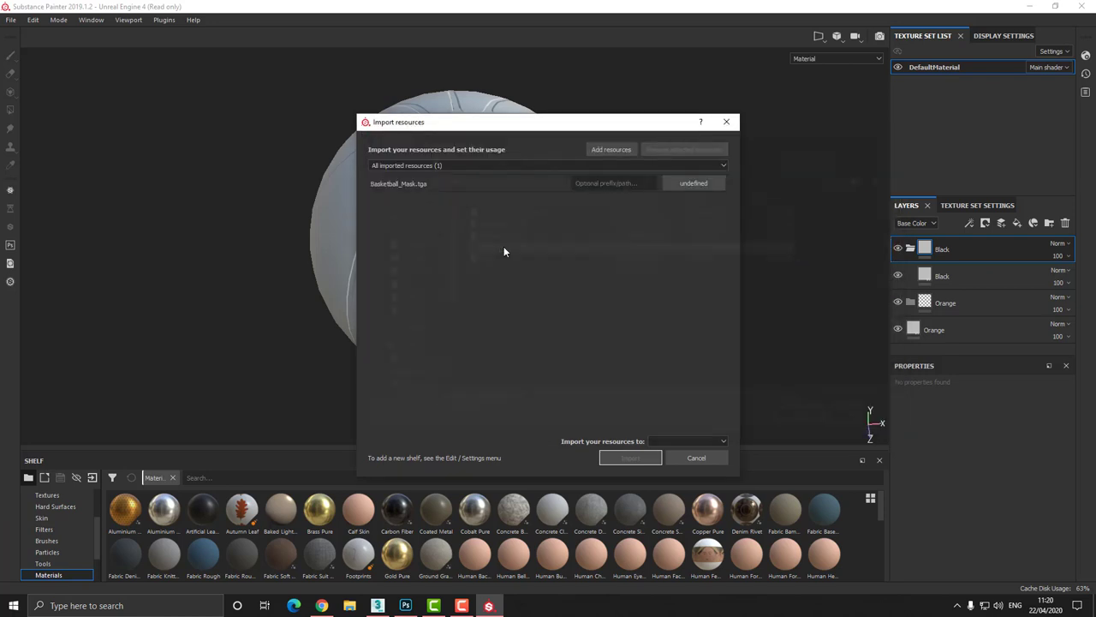
pyautogui.click(674, 187)
pyautogui.click(699, 226)
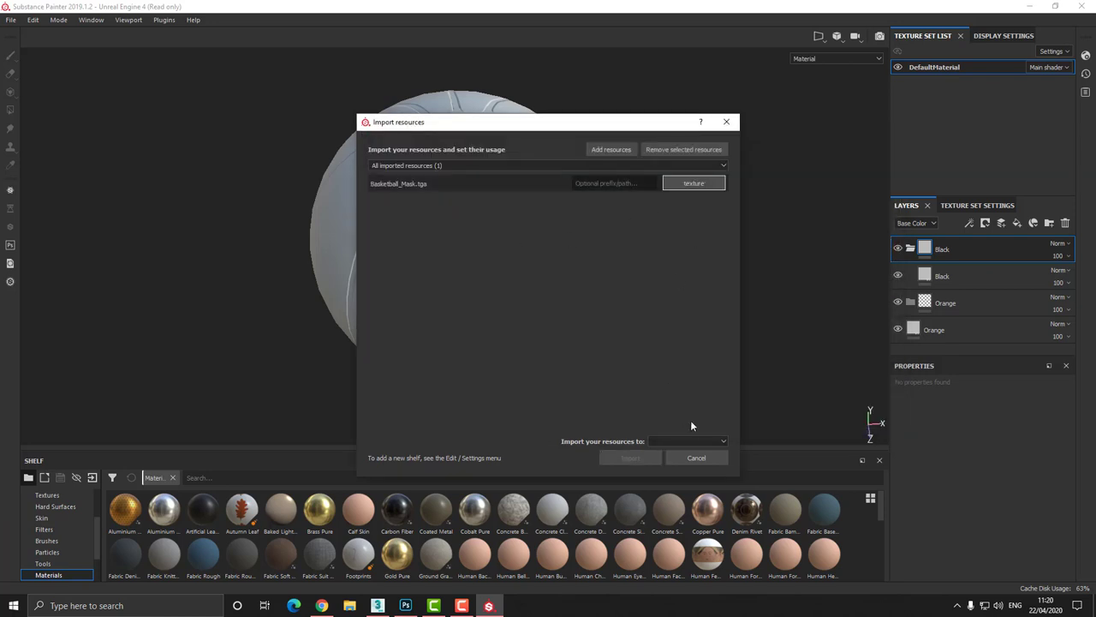
pyautogui.click(688, 442)
pyautogui.click(682, 458)
pyautogui.click(682, 458)
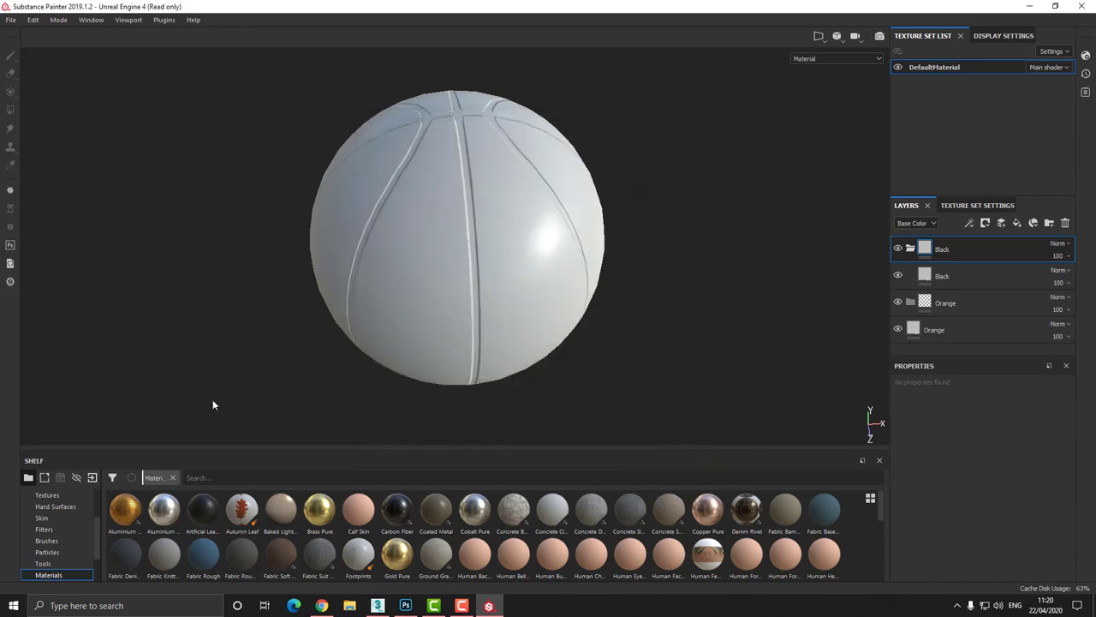
# Step: Add a color-selection mask to the Black folder and search for basketball as its ID mask
pyautogui.doubleClick(943, 250)
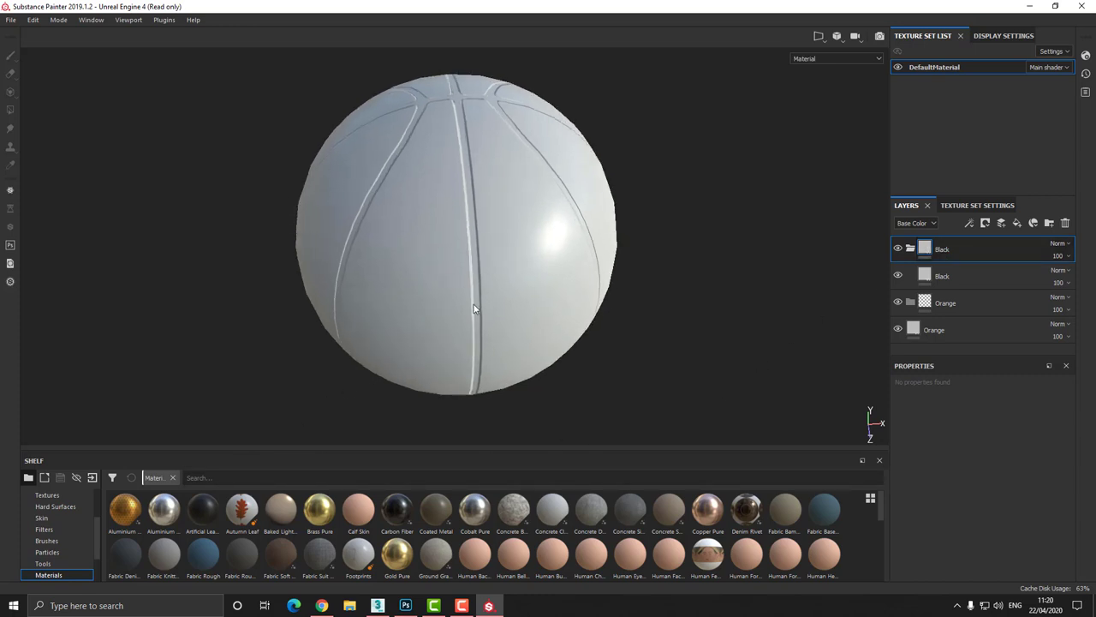
pyautogui.moveTo(877, 511); pyautogui.dragTo(879, 471)
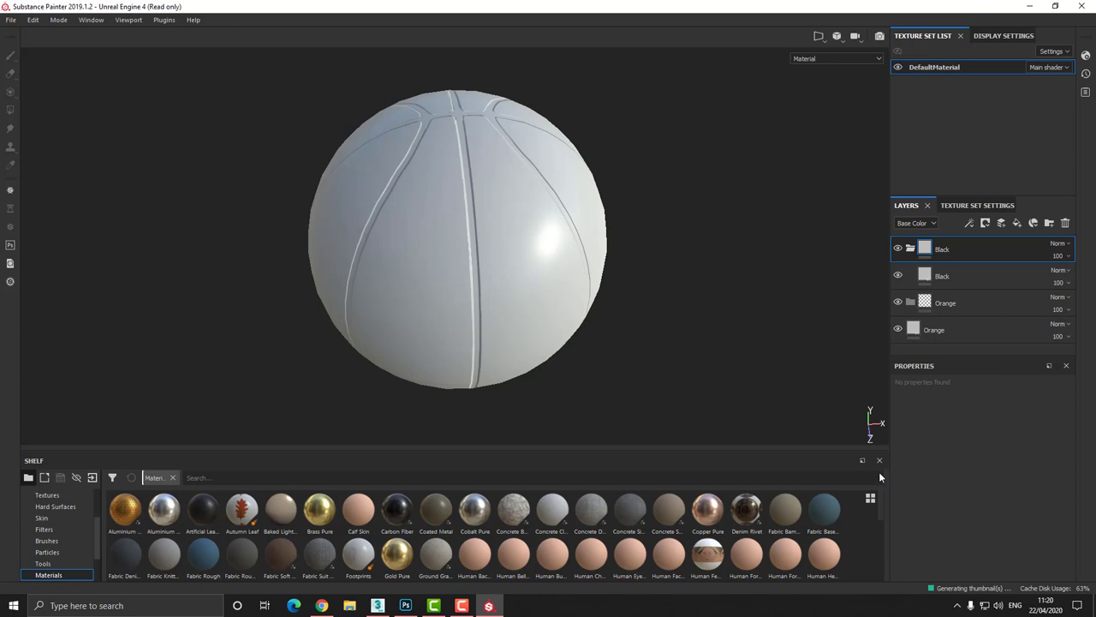
pyautogui.rightClick(923, 246)
pyautogui.click(991, 292)
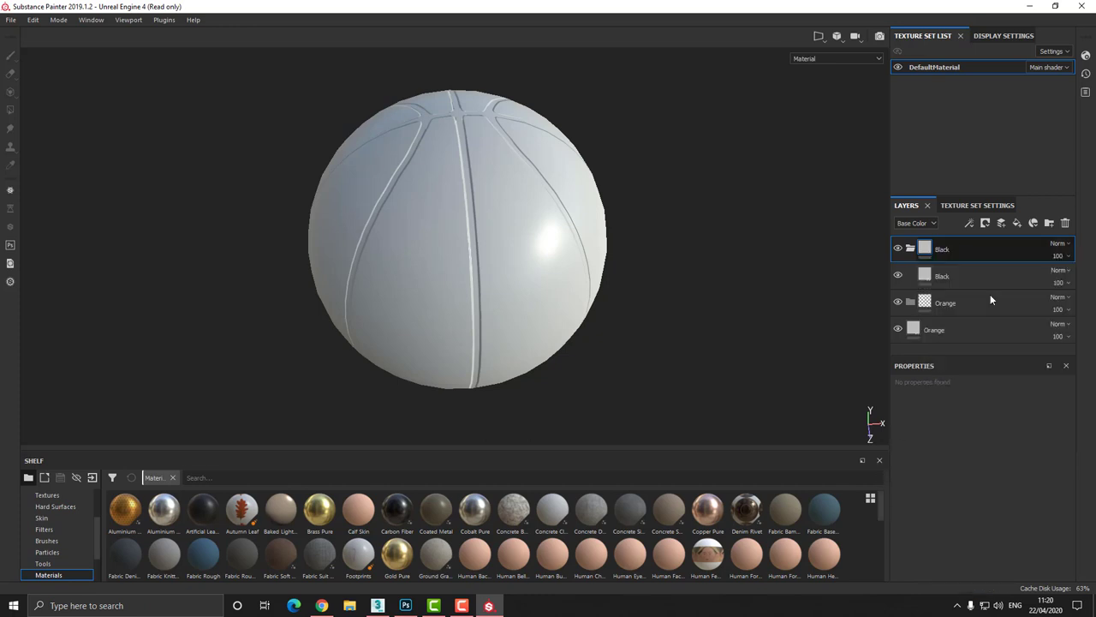
pyautogui.click(957, 402)
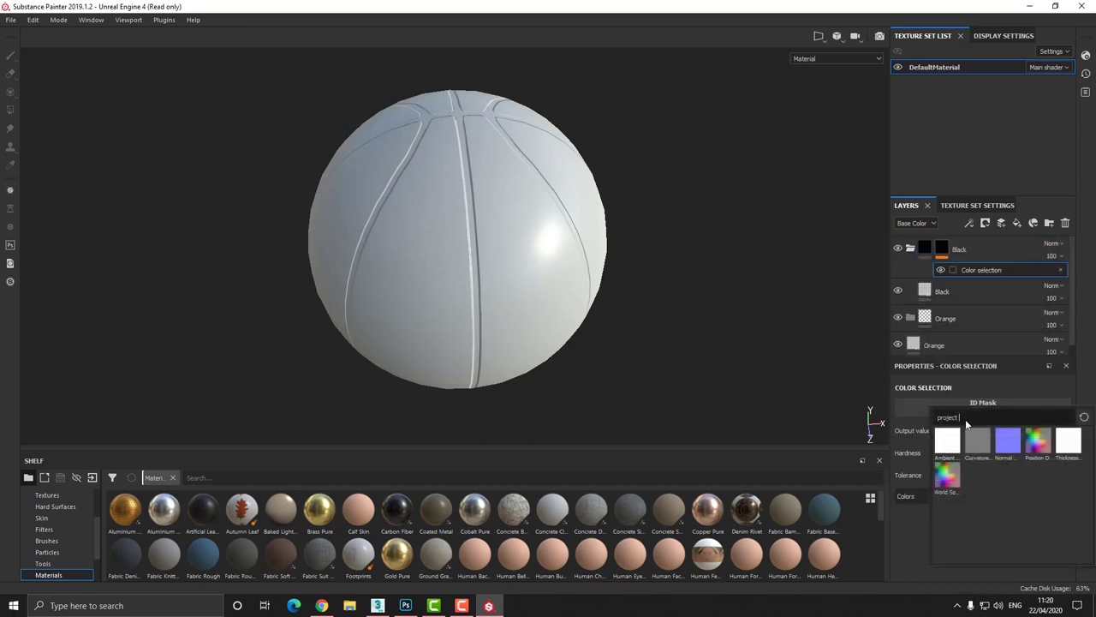
pyautogui.write('basketball')
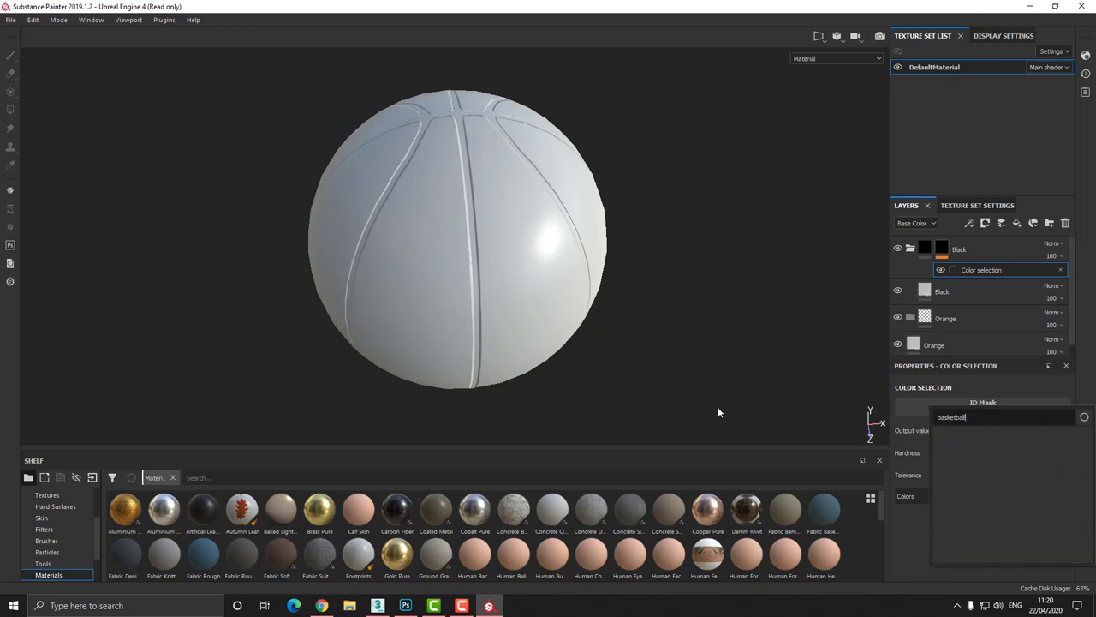
pyautogui.click(767, 521)
# Step: Import Basketball_Mask.tga as a texture into the current session
pyautogui.click(8, 21)
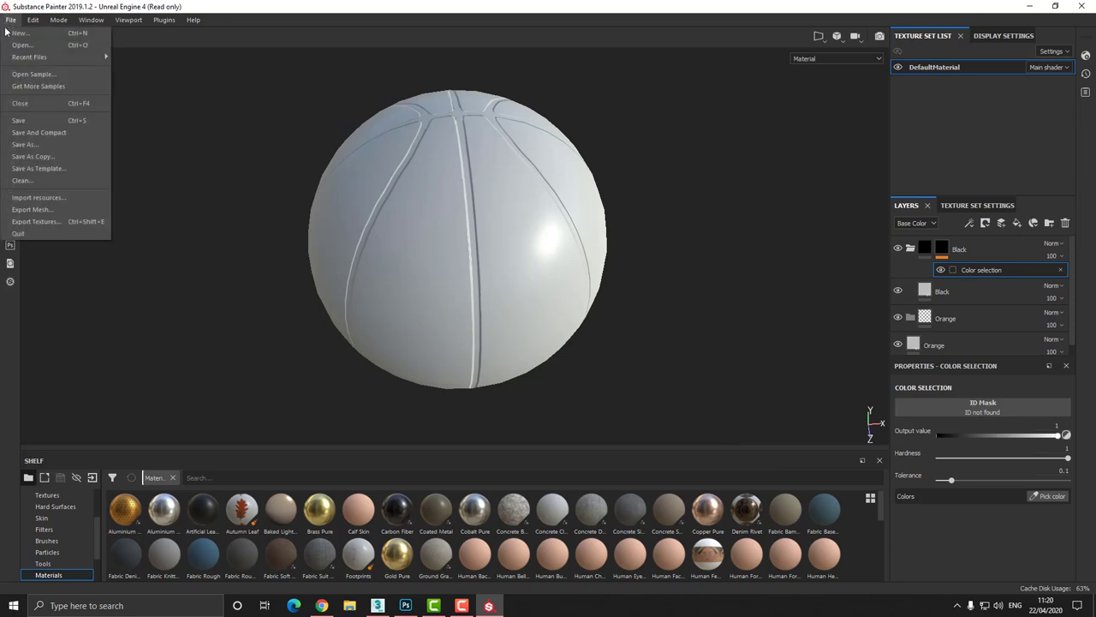
pyautogui.click(52, 198)
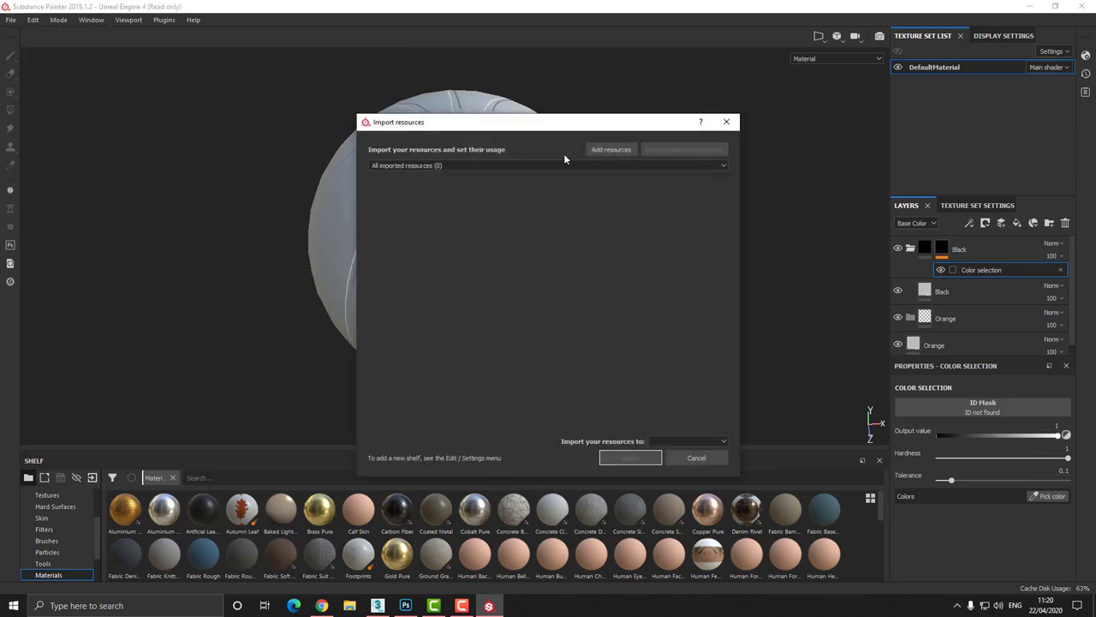
pyautogui.click(599, 150)
pyautogui.click(524, 247)
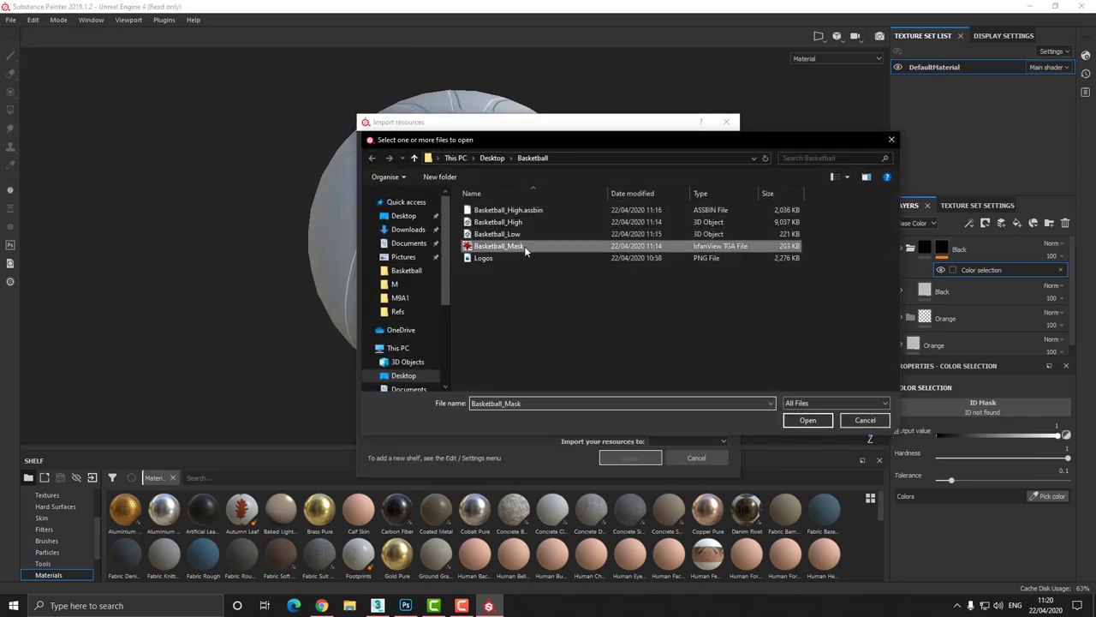
pyautogui.doubleClick(524, 246)
pyautogui.click(670, 185)
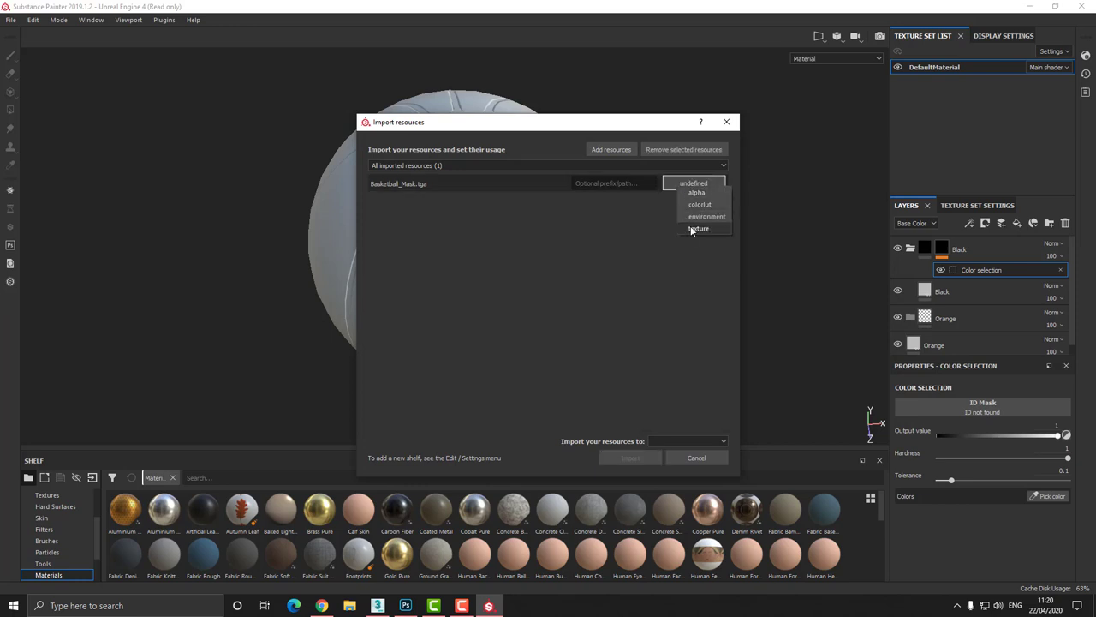
pyautogui.click(692, 230)
pyautogui.click(723, 439)
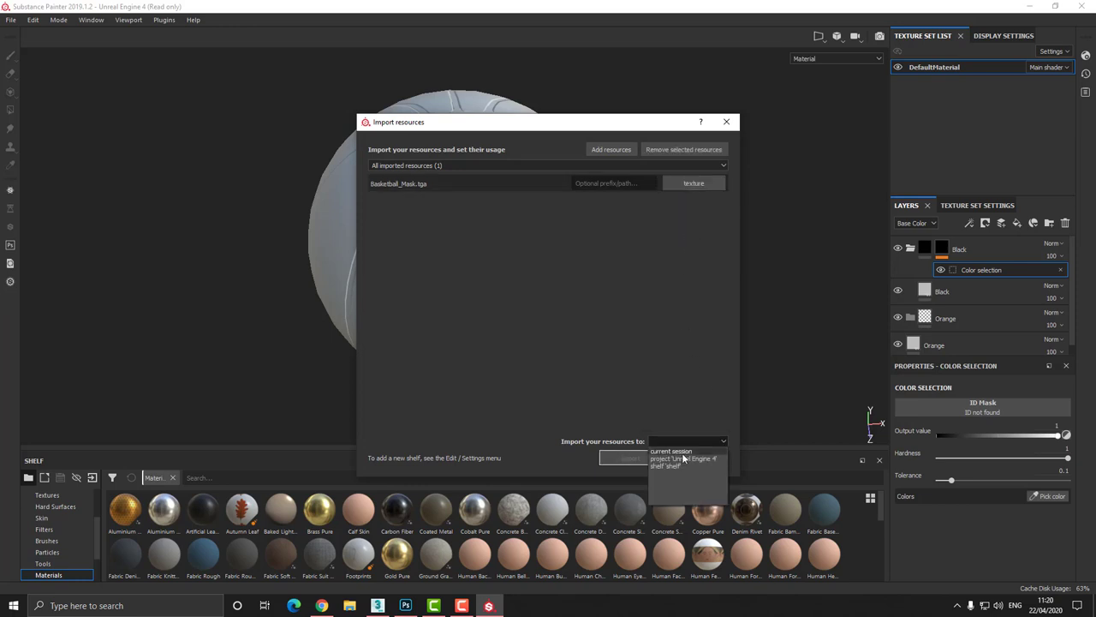
pyautogui.click(682, 452)
pyautogui.click(634, 459)
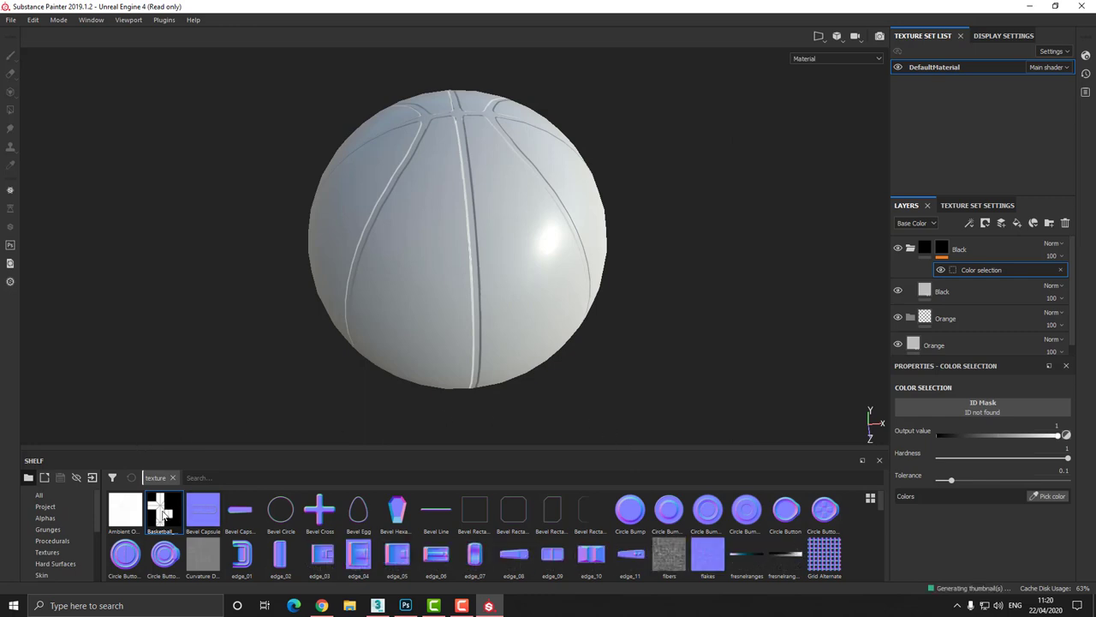
# Step: Assign Basketball_Mask as the ID mask of the Black folder's color selection and pick the black seam color from the ball
pyautogui.moveTo(165, 512); pyautogui.dragTo(964, 410)
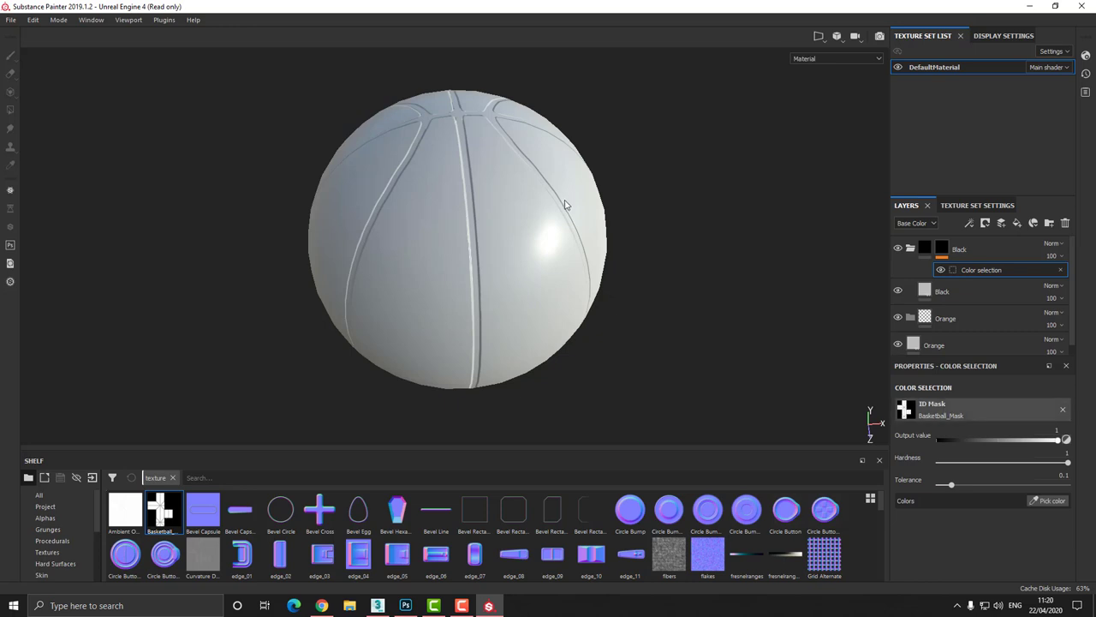
pyautogui.doubleClick(958, 249)
pyautogui.click(984, 272)
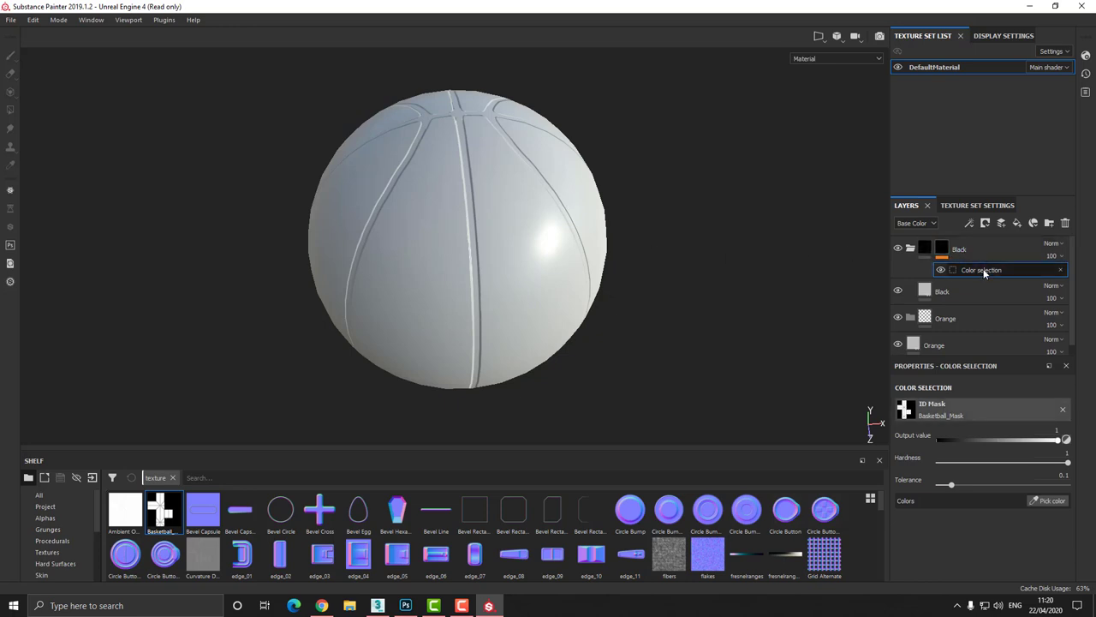
pyautogui.click(1051, 502)
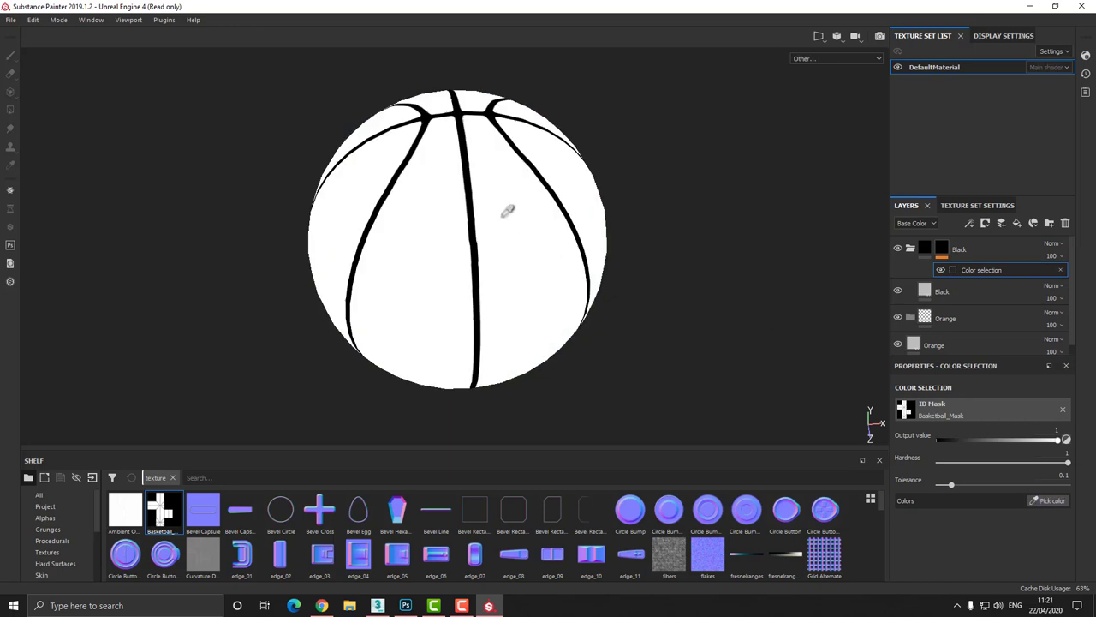
pyautogui.click(462, 104)
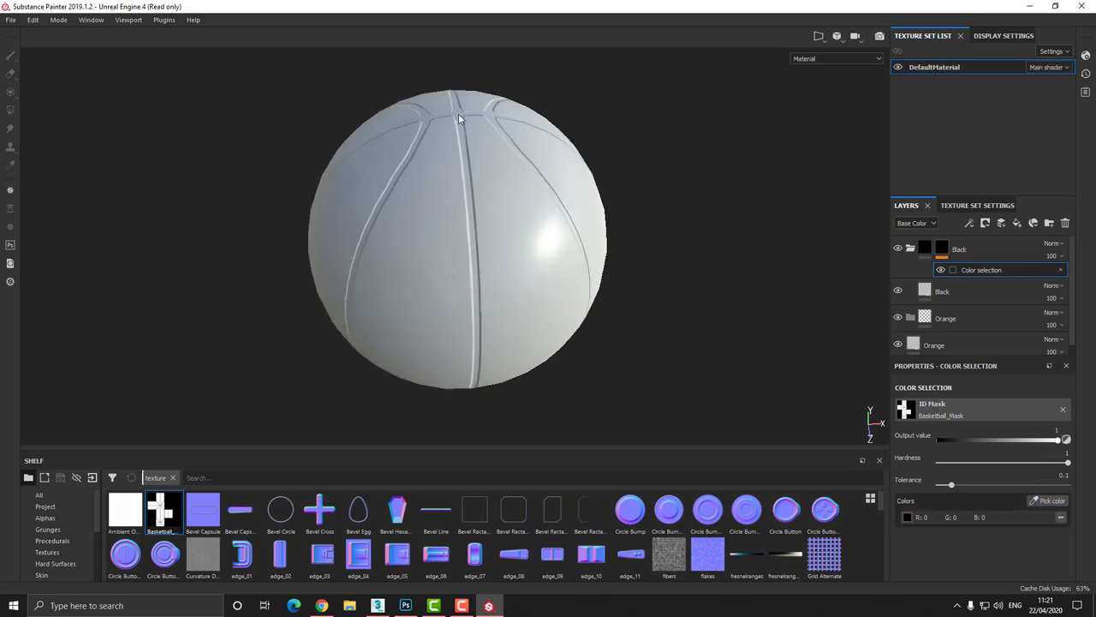
# Step: Mask the Orange folder with a color selection that uses Basketball_Mask as ID mask and the white panel color picked from the ball
pyautogui.scroll(-1, 992, 297)
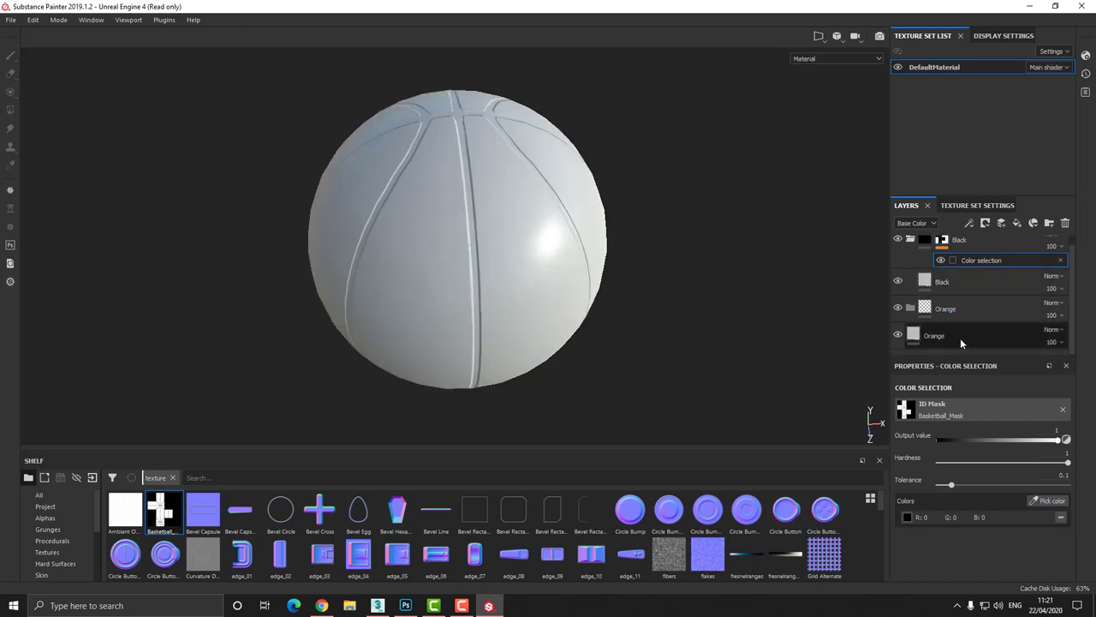
pyautogui.rightClick(963, 310)
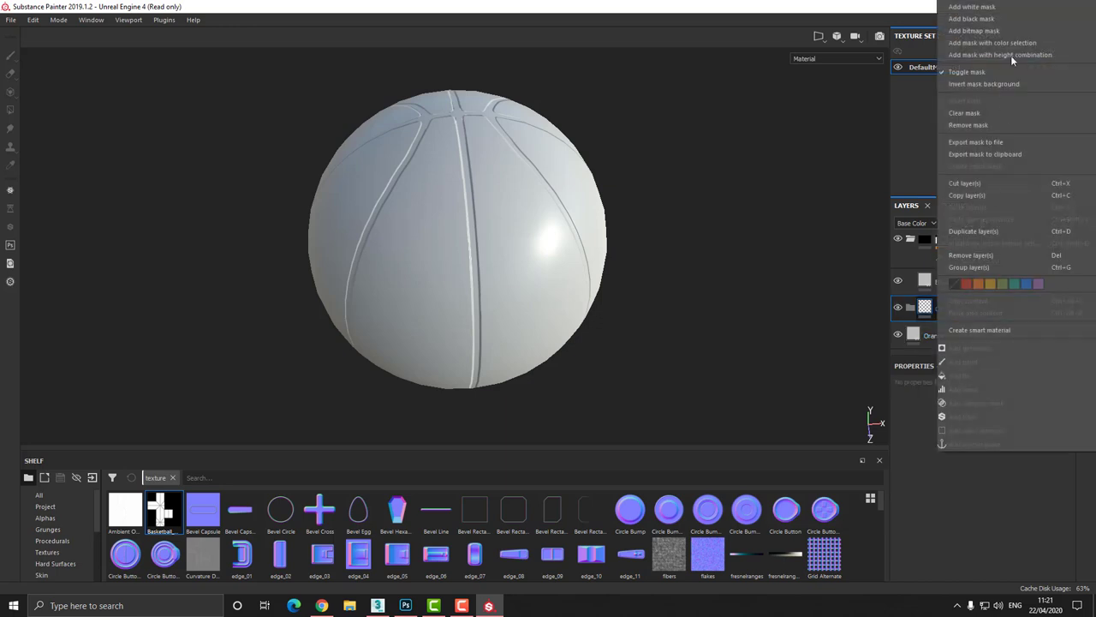
pyautogui.click(1032, 40)
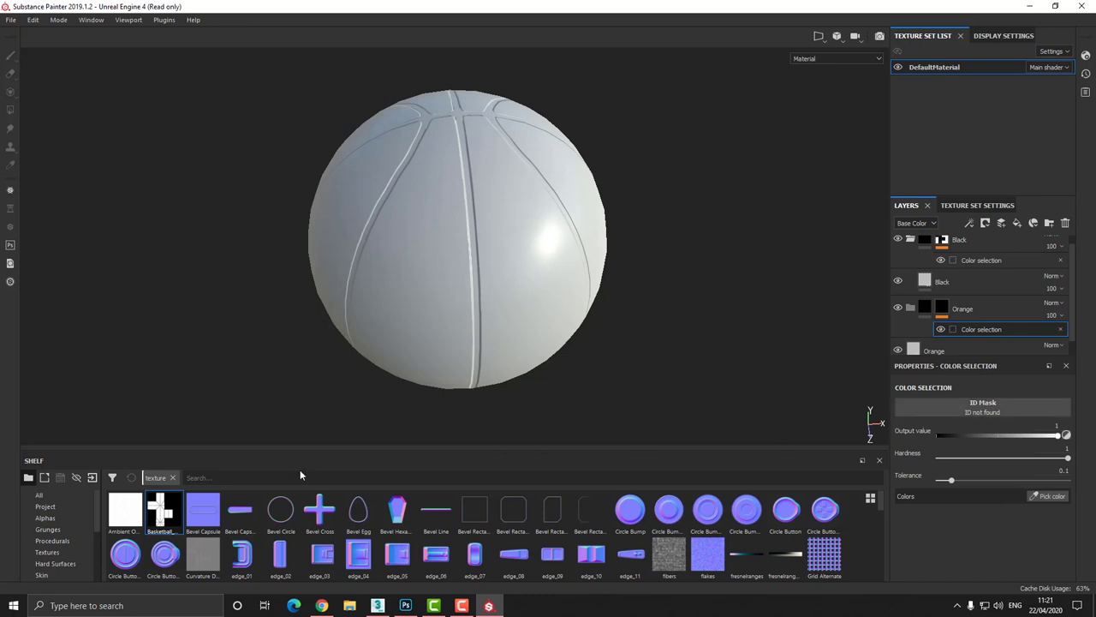
pyautogui.moveTo(163, 512); pyautogui.dragTo(994, 413)
pyautogui.click(1049, 500)
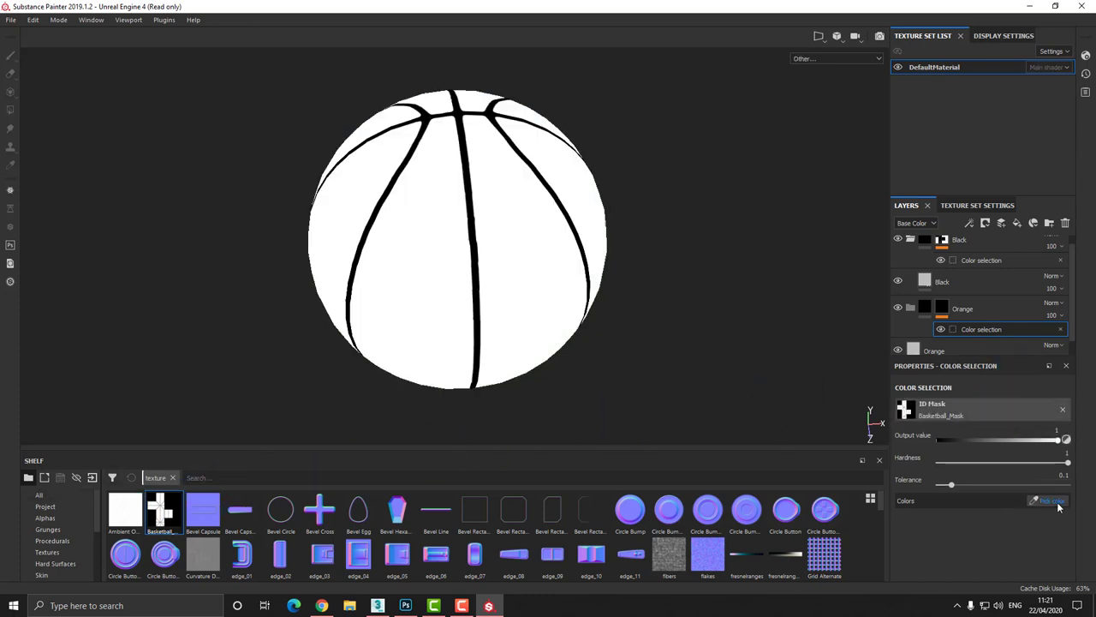
pyautogui.click(518, 209)
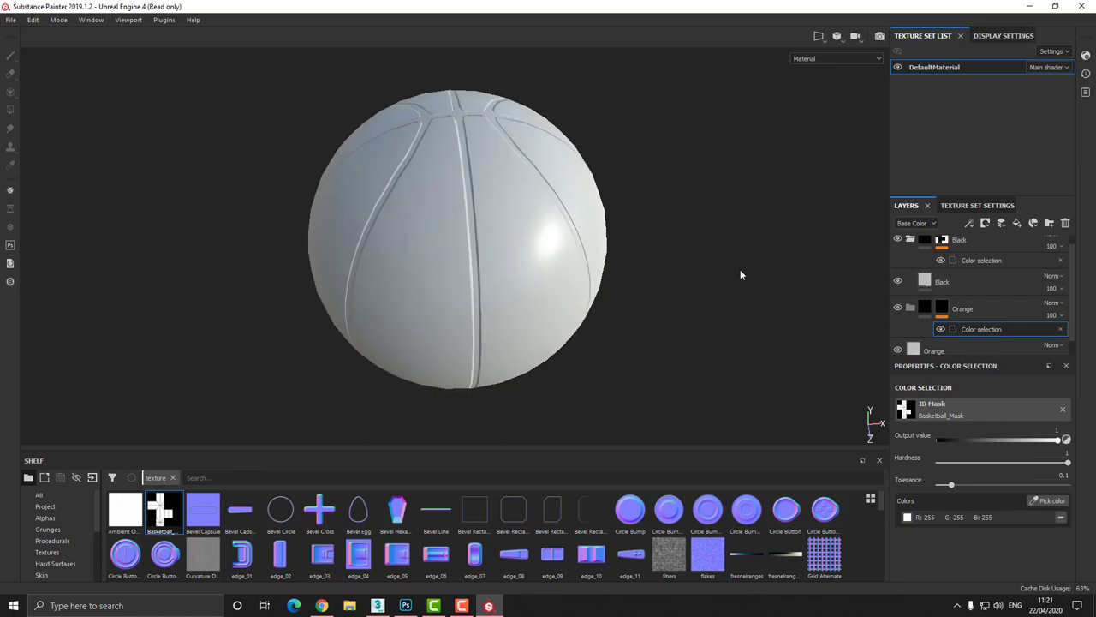
pyautogui.keyDown('alt'); pyautogui.moveTo(741, 270); pyautogui.dragTo(652, 214); pyautogui.keyUp('alt')
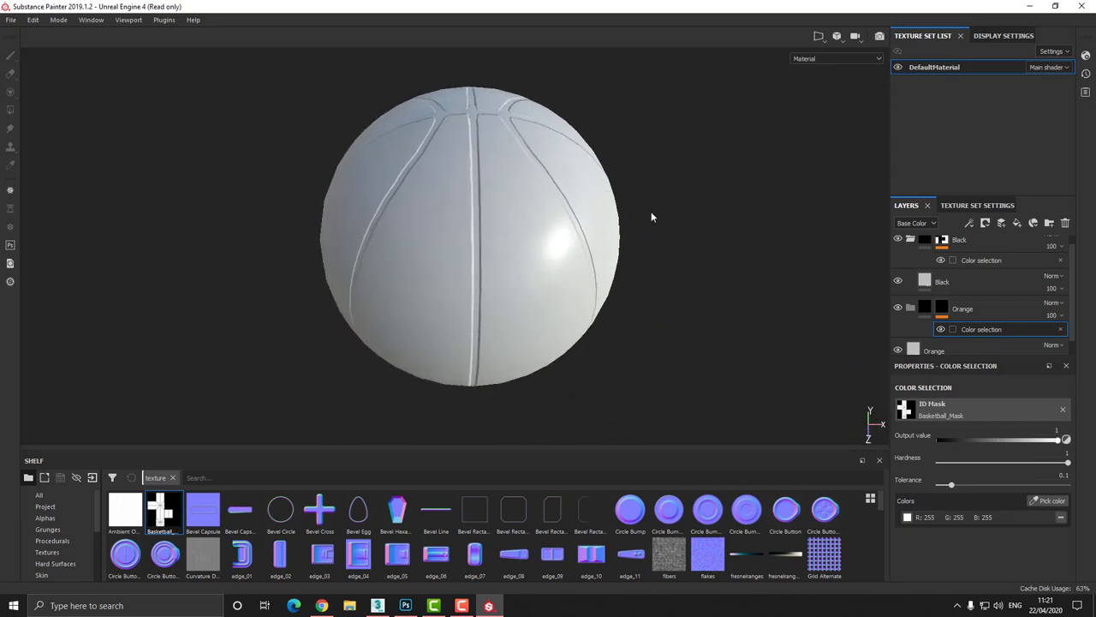
# Step: Rename the Orange folder to White
pyautogui.doubleClick(967, 309)
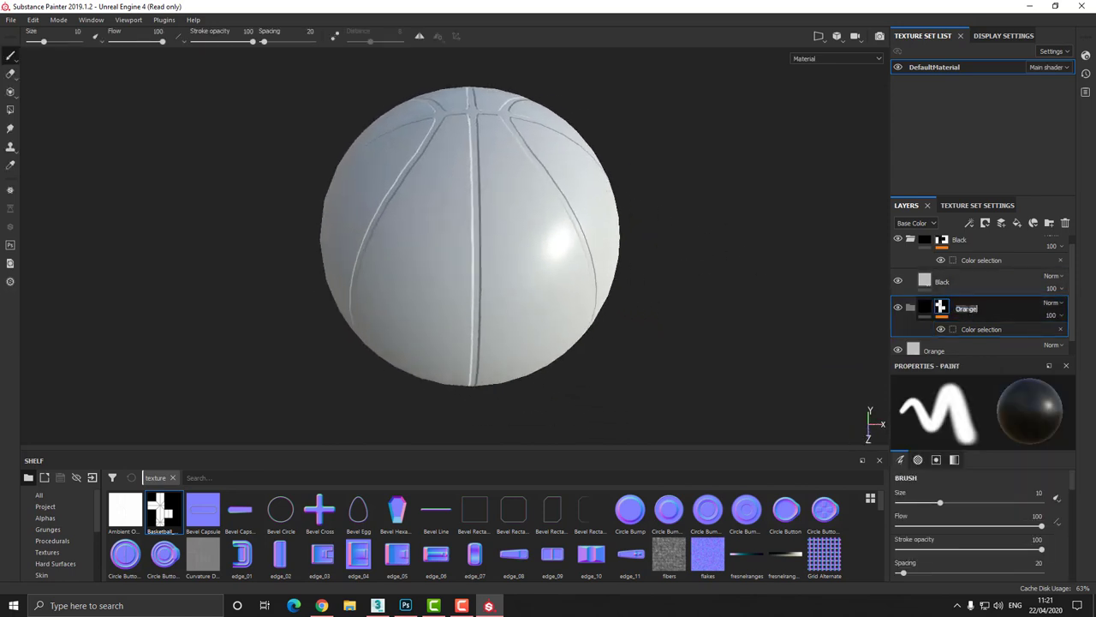
pyautogui.write('White')
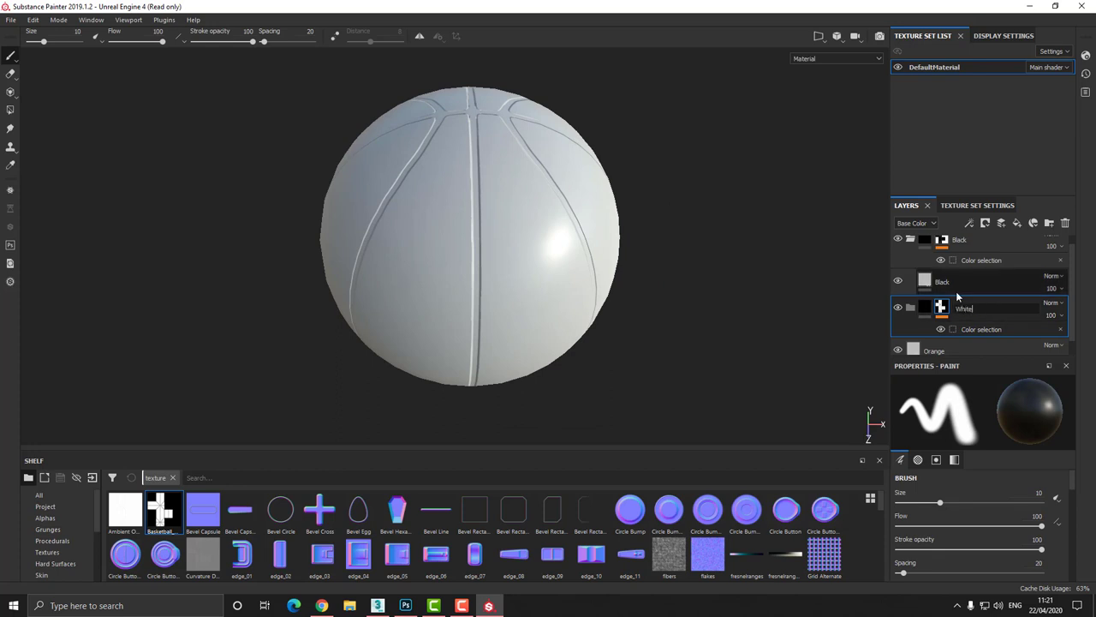
pyautogui.press('Return')
pyautogui.scroll(-1, 959, 295)
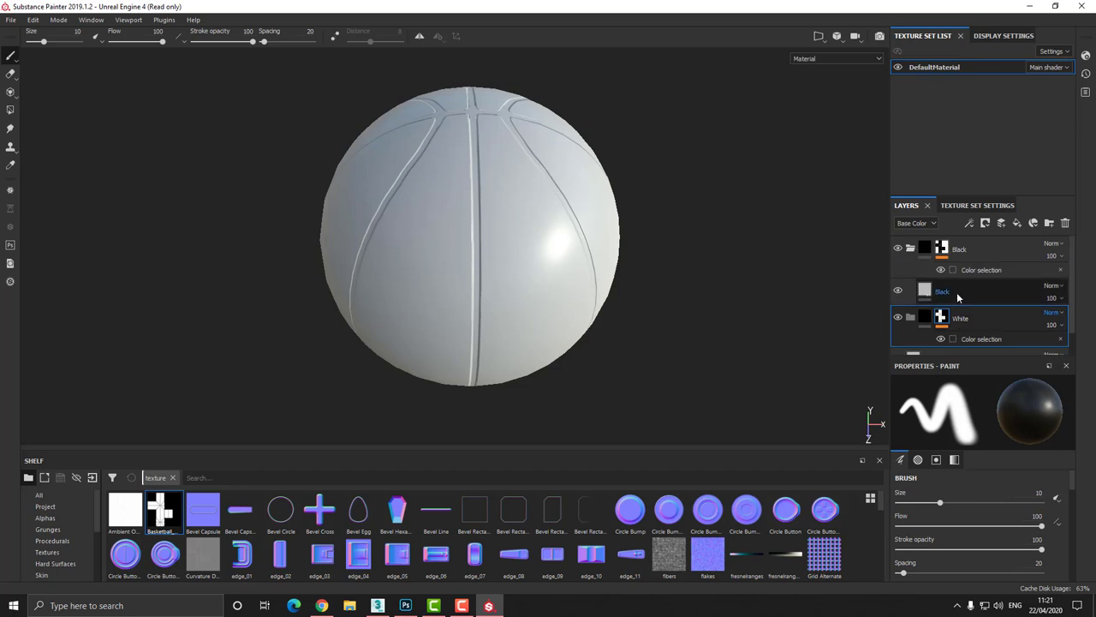
# Step: Try the name Black on the White folder and restore the name White
pyautogui.doubleClick(966, 296)
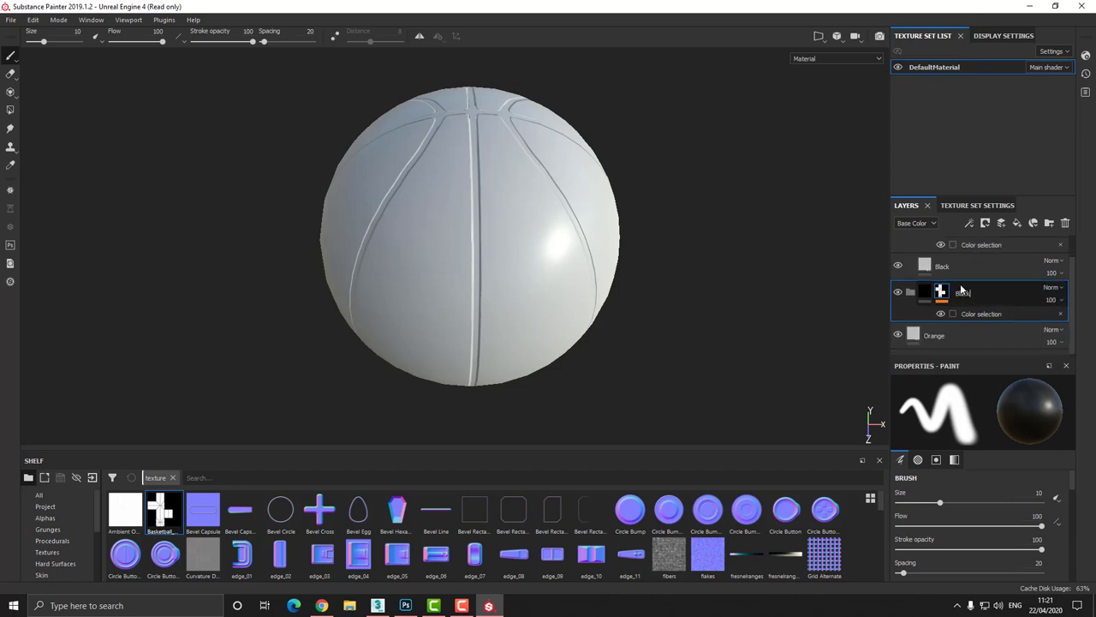
pyautogui.press('Return')
pyautogui.scroll(1, 973, 290)
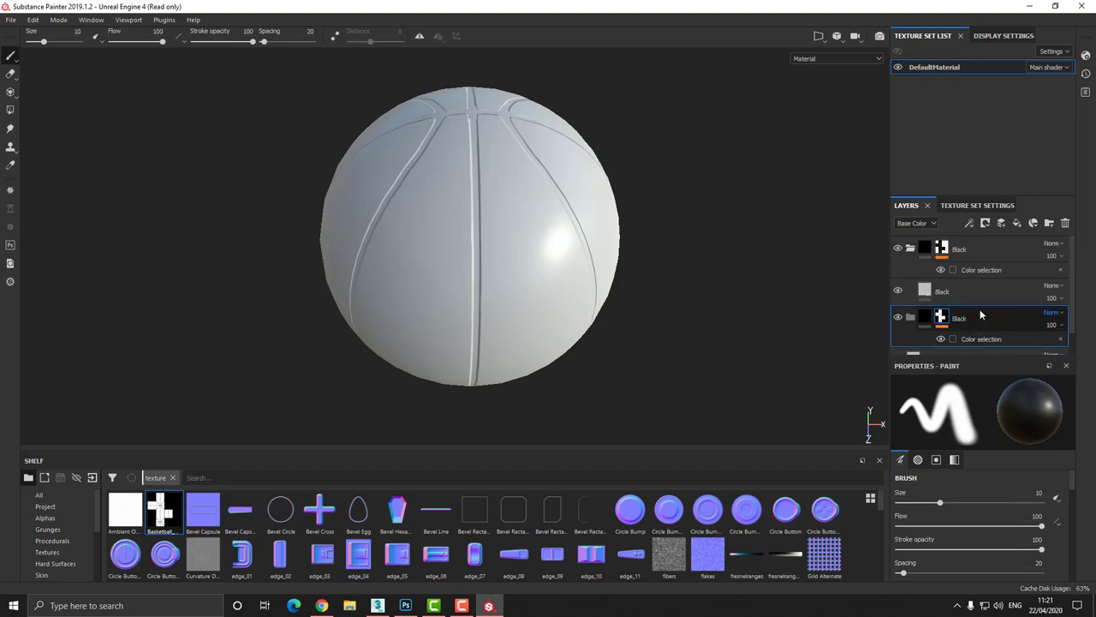
pyautogui.scroll(-1, 979, 307)
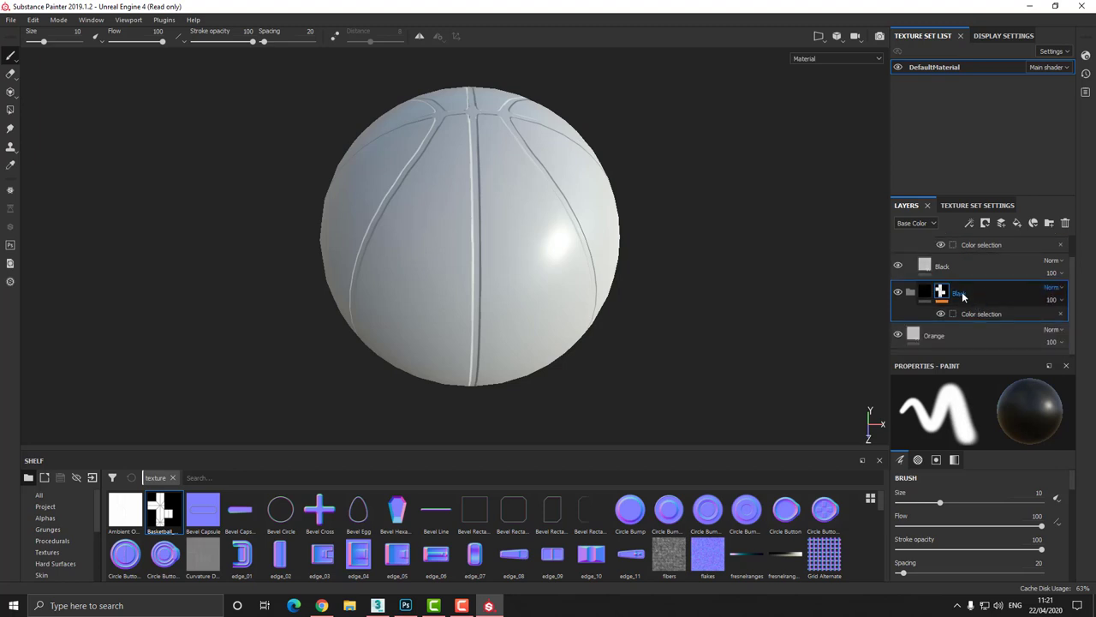
pyautogui.doubleClick(961, 294)
pyautogui.press('Return')
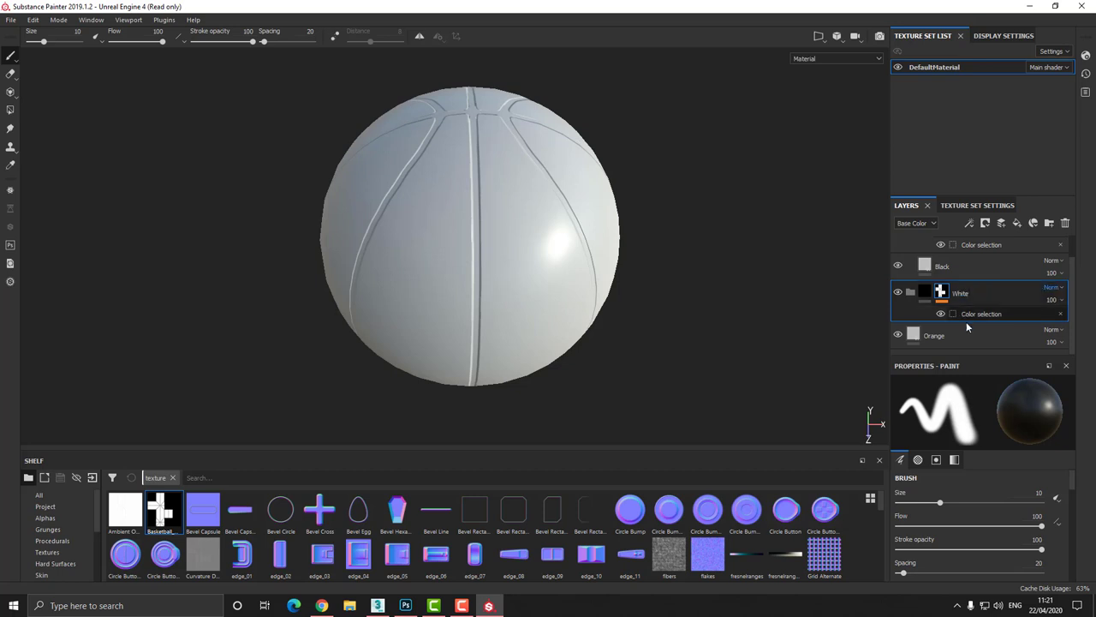
# Step: Rename the Orange fill layer at the base of the stack to White
pyautogui.doubleClick(938, 335)
pyautogui.write('Wh')
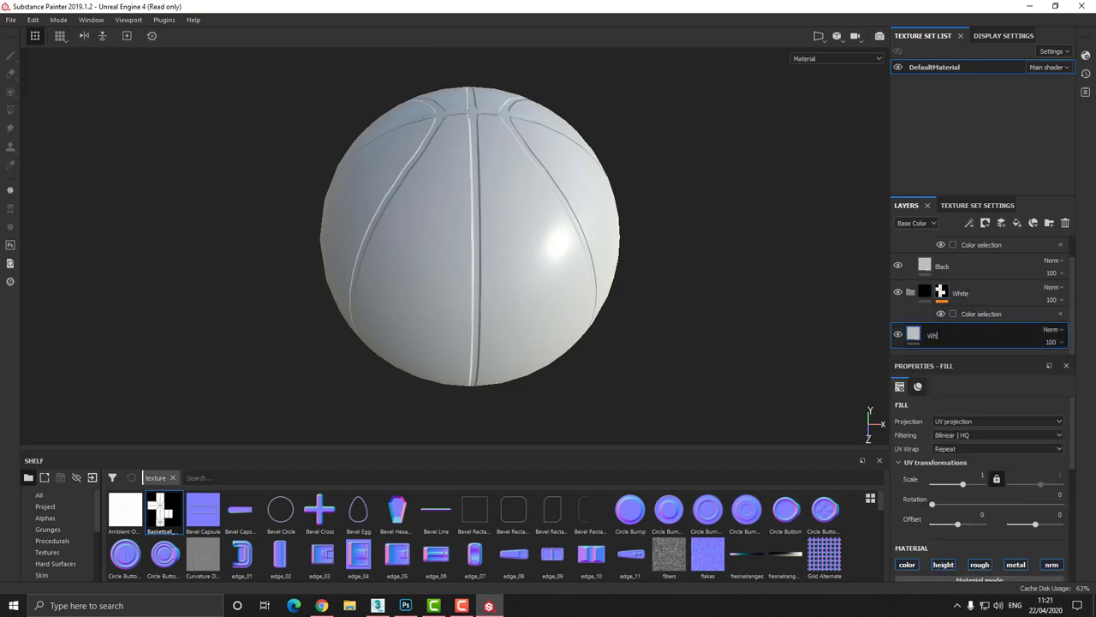
pyautogui.write('ite')
pyautogui.press('Return')
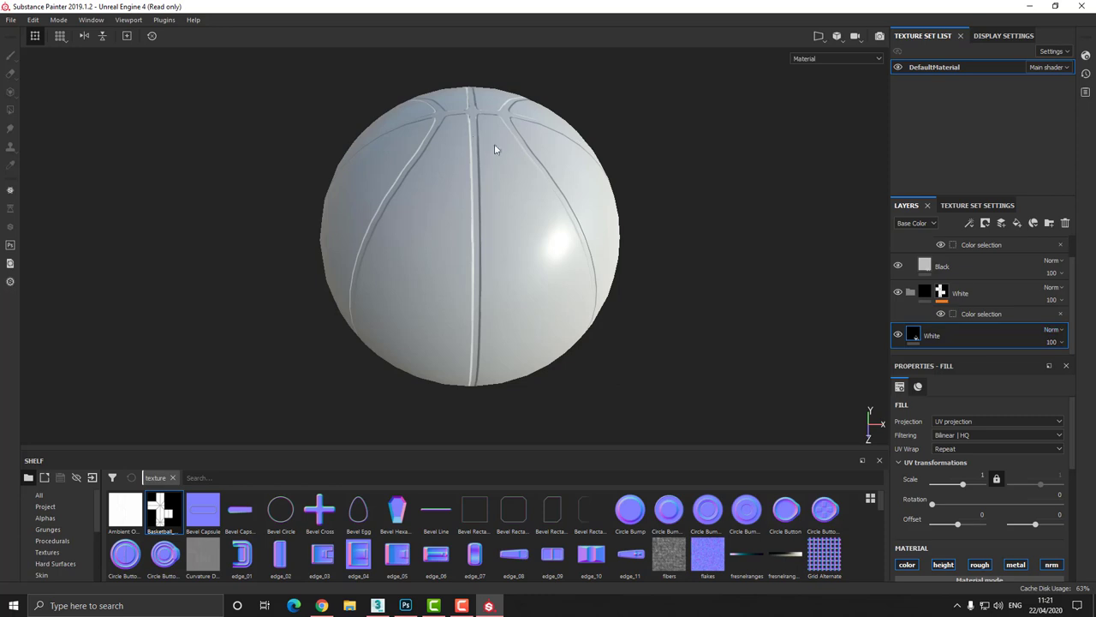
# Step: Add a fill layer above the Black folder, try a pink base color on it and undo that color
pyautogui.keyDown('alt'); pyautogui.moveTo(497, 147); pyautogui.dragTo(481, 192); pyautogui.keyUp('alt')
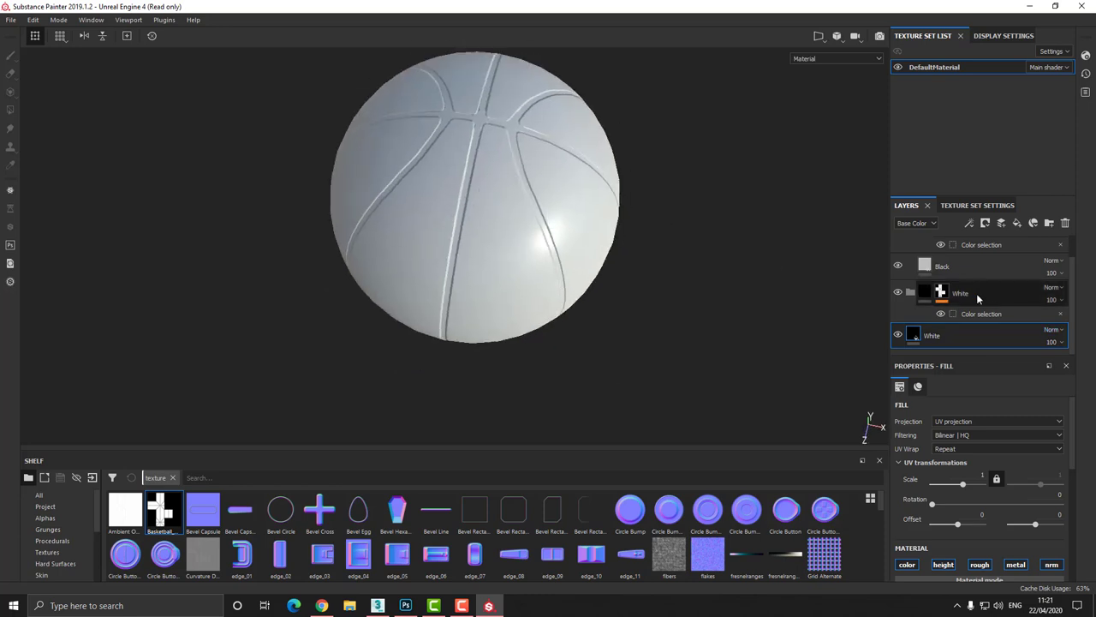
pyautogui.scroll(1, 979, 288)
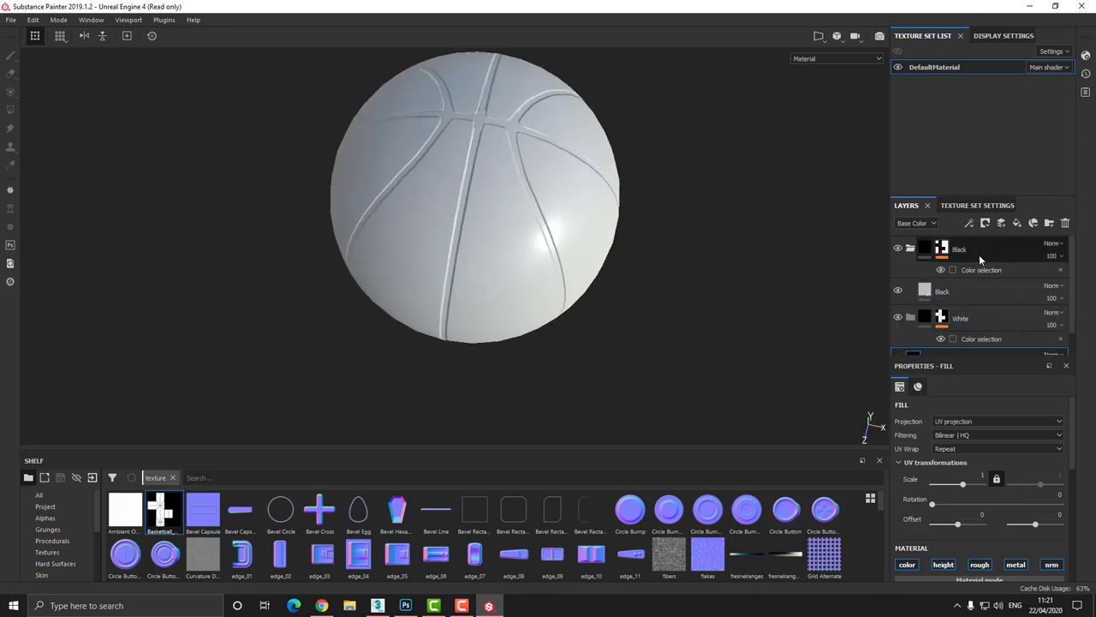
pyautogui.click(979, 252)
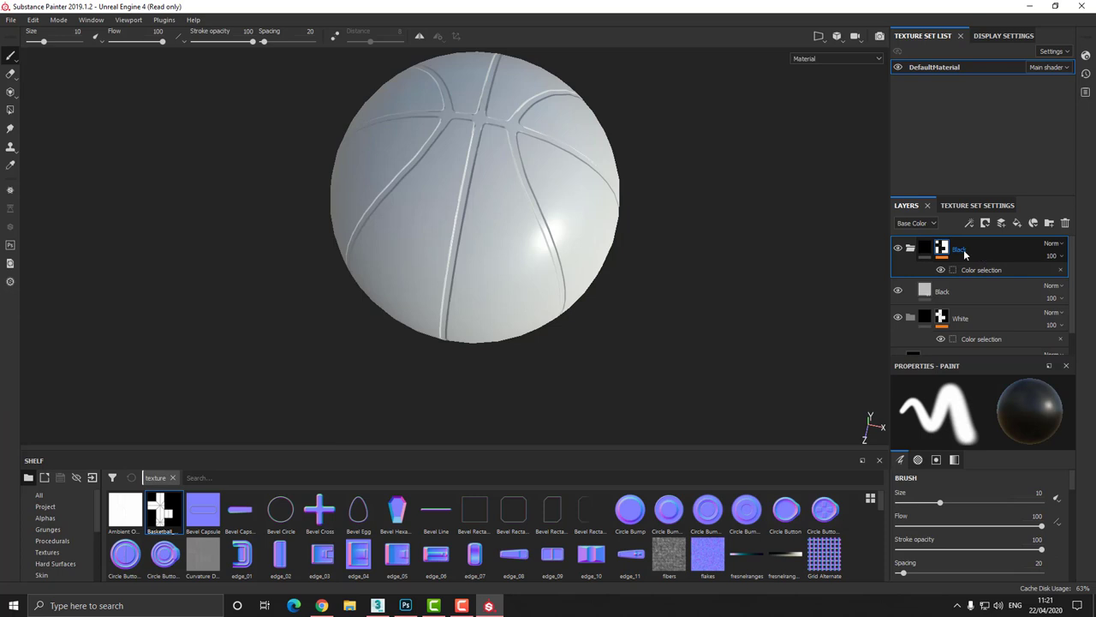
pyautogui.click(1017, 224)
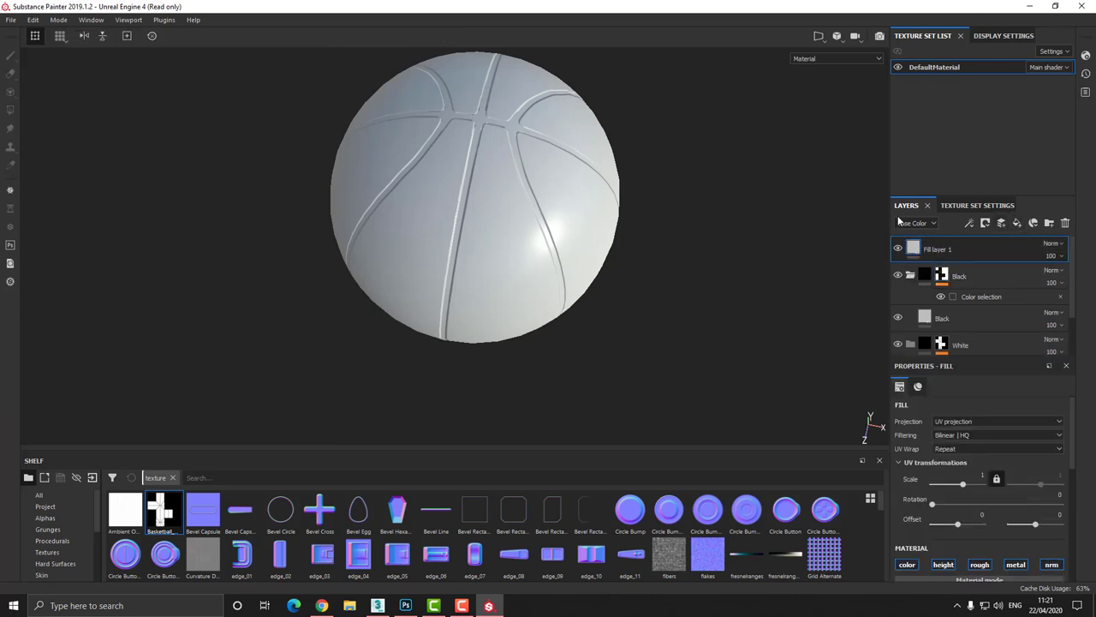
pyautogui.scroll(-3, 971, 535)
pyautogui.scroll(-2, 970, 535)
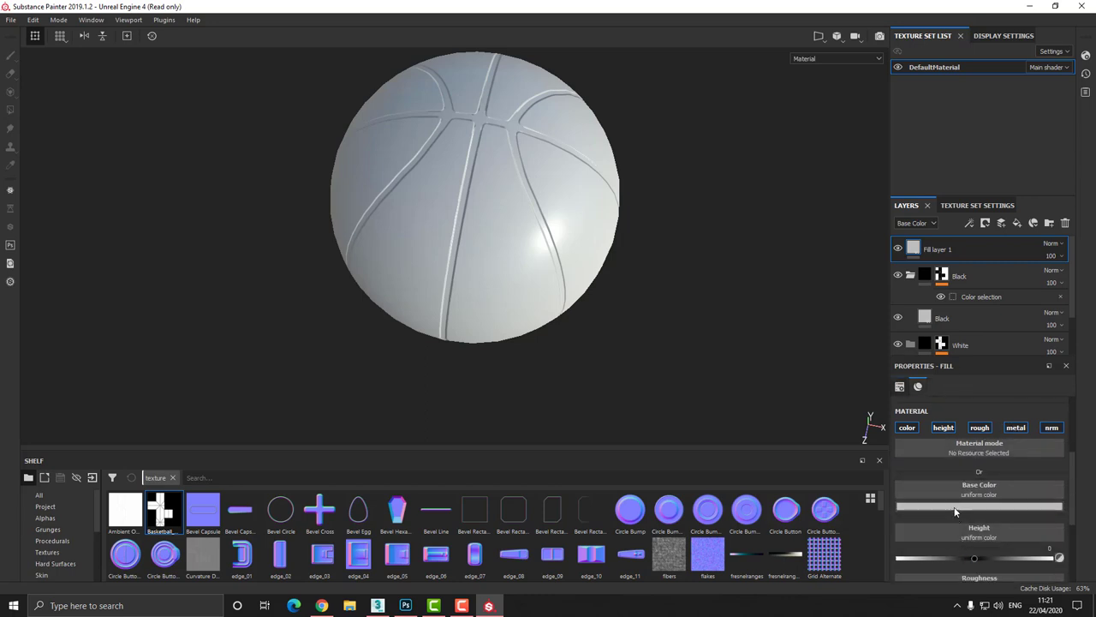
pyautogui.click(957, 507)
pyautogui.moveTo(953, 409); pyautogui.dragTo(982, 363)
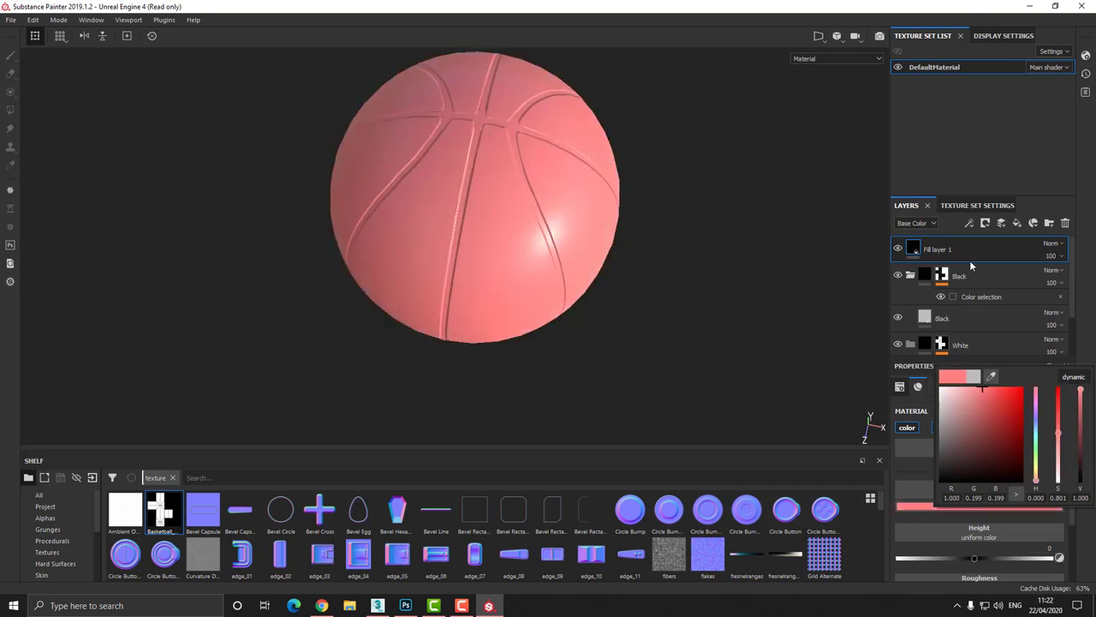
pyautogui.hotkey('ctrl', 'z')
pyautogui.click(975, 254)
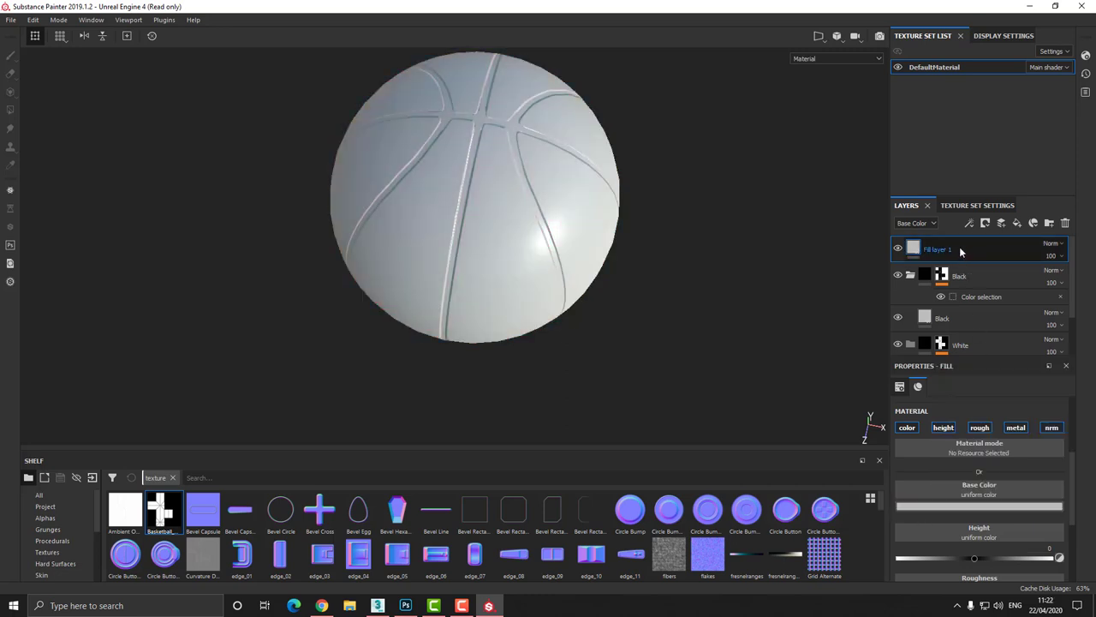
# Step: Try the new fill layer inside the Black folder with a black base color and delete the layer
pyautogui.moveTo(960, 251); pyautogui.dragTo(973, 281)
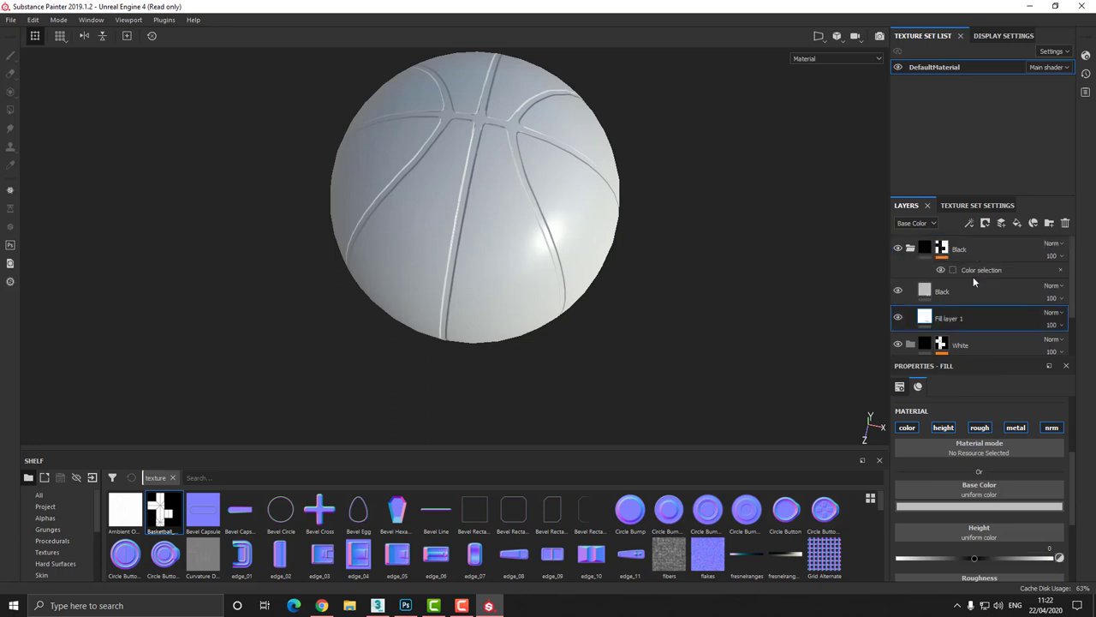
pyautogui.click(947, 506)
pyautogui.moveTo(966, 430); pyautogui.dragTo(903, 517)
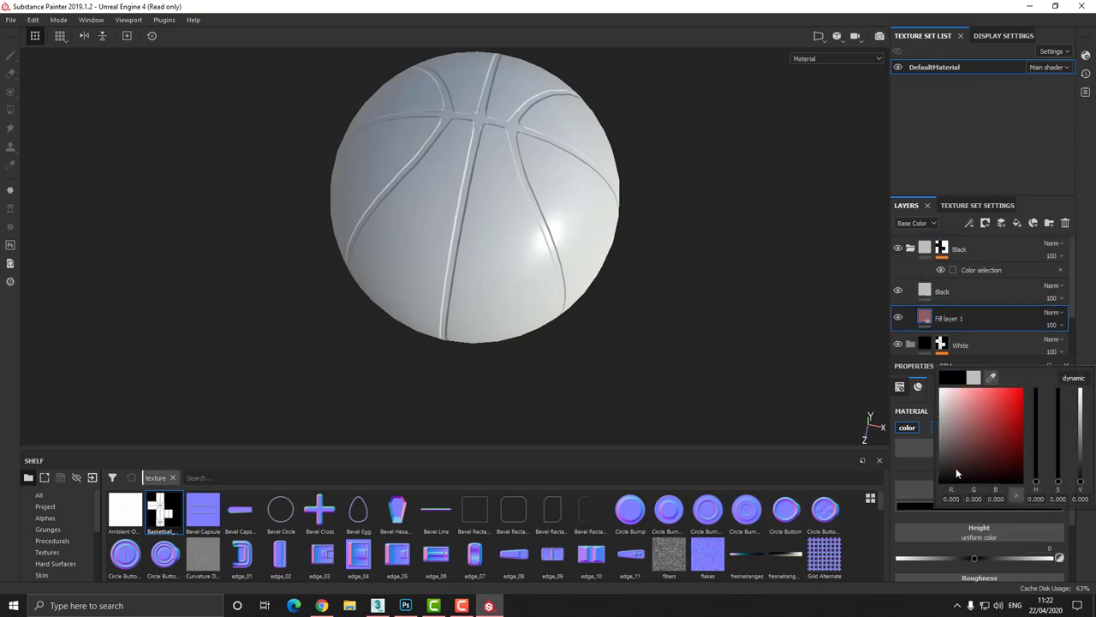
pyautogui.click(984, 322)
pyautogui.press('Delete')
# Step: Set the base color of the Black fill layer inside the Black folder to pure black
pyautogui.click(948, 292)
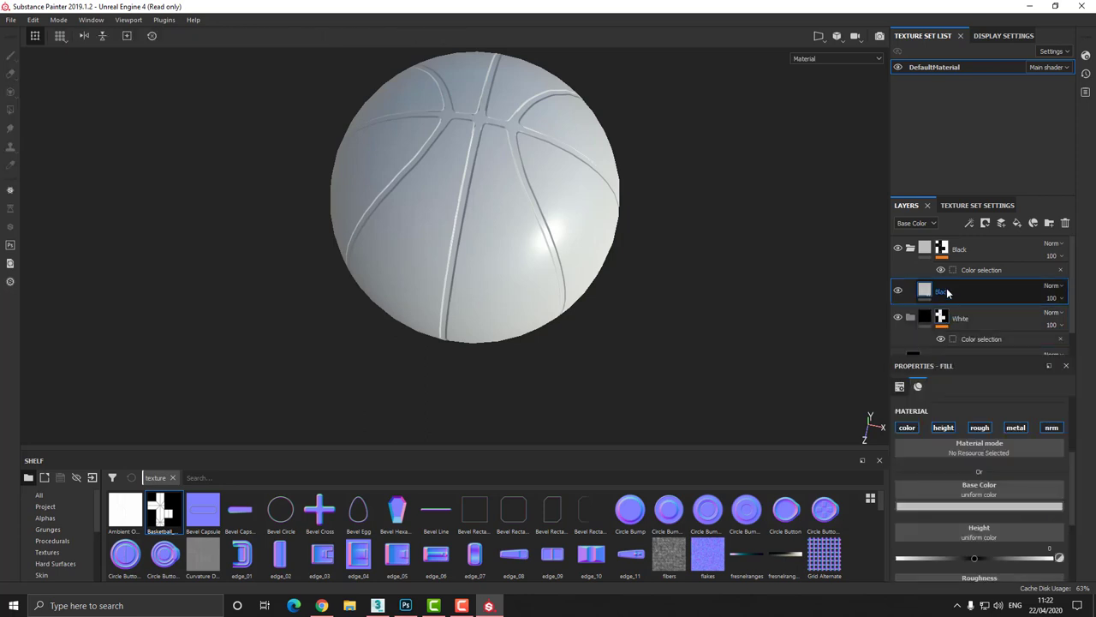
pyautogui.click(961, 507)
pyautogui.moveTo(969, 442); pyautogui.dragTo(903, 491)
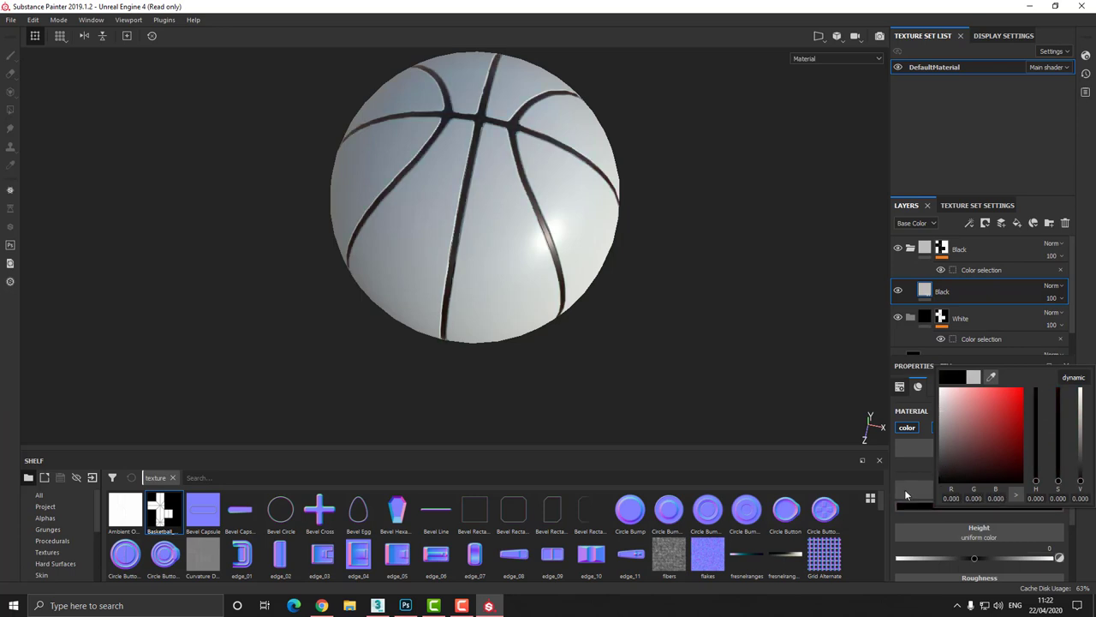
pyautogui.click(675, 278)
pyautogui.keyDown('alt'); pyautogui.moveTo(675, 278); pyautogui.dragTo(726, 279); pyautogui.keyUp('alt')
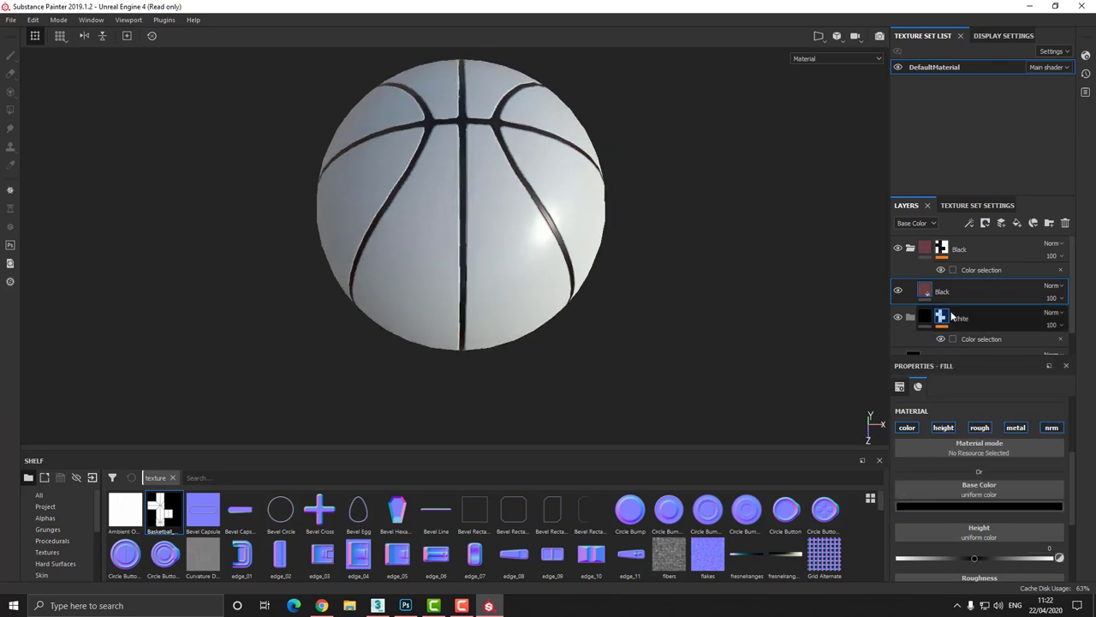
# Step: Set the base color of the White fill layer at the base of the stack to pure white
pyautogui.scroll(-1, 965, 335)
pyautogui.click(945, 337)
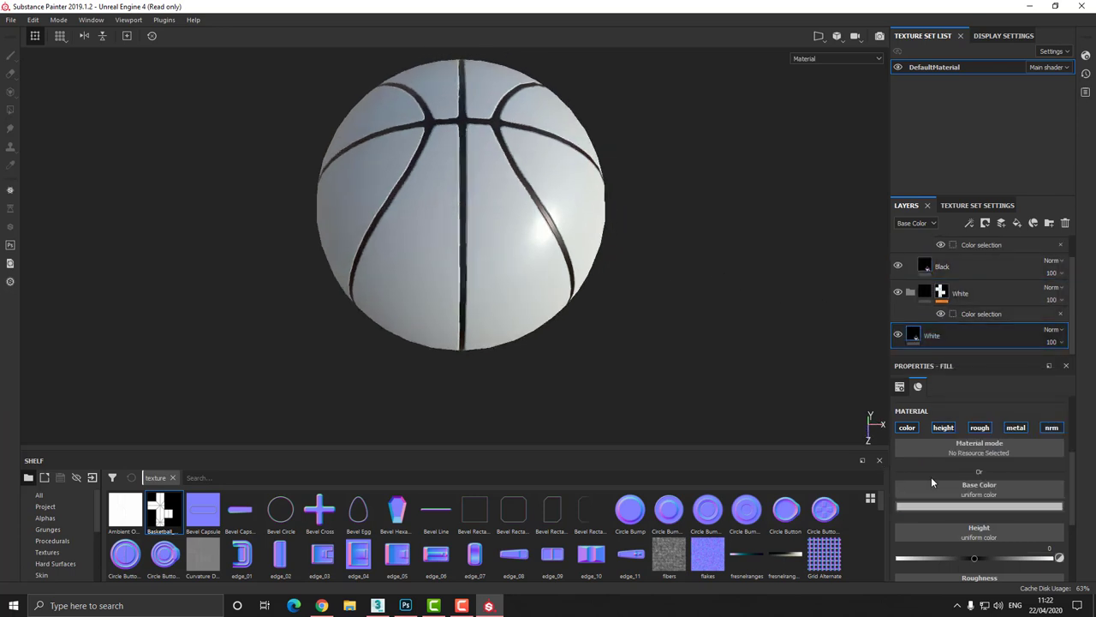
pyautogui.click(946, 505)
pyautogui.moveTo(952, 456); pyautogui.dragTo(884, 334)
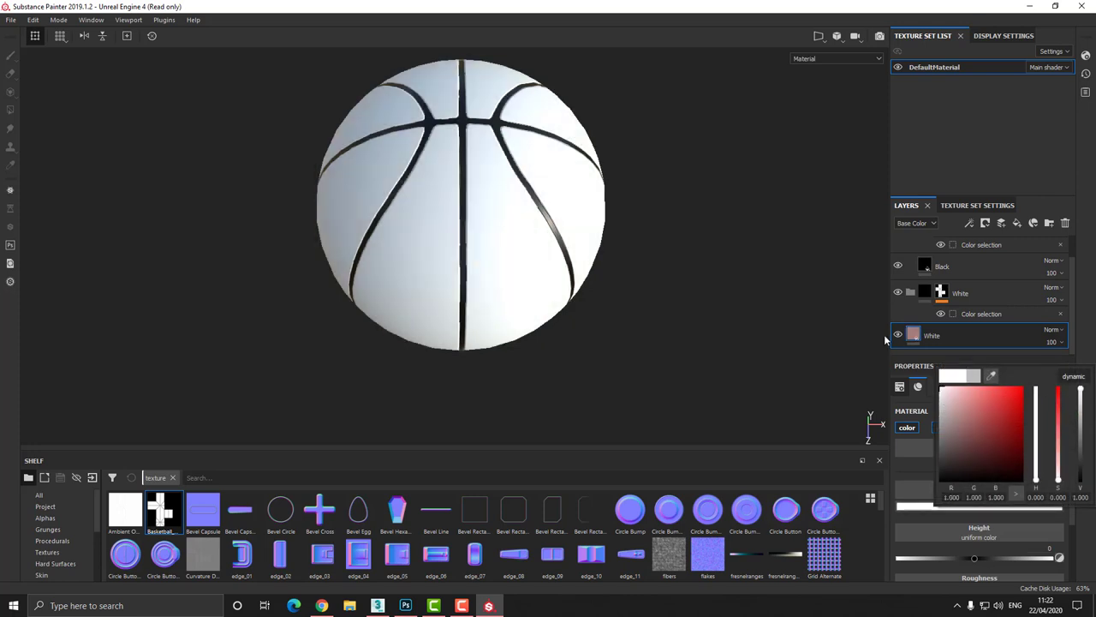
pyautogui.moveTo(889, 372)
pyautogui.mouseDown()
pyautogui.moveTo(888, 393)
pyautogui.moveTo(887, 381)
pyautogui.mouseUp()
# Step: Examine the edges of the black seams against the white panels up close
pyautogui.keyDown('alt'); pyautogui.moveTo(593, 256); pyautogui.dragTo(519, 188); pyautogui.keyUp('alt')
pyautogui.scroll(3, 505, 213)
pyautogui.scroll(5, 506, 213)
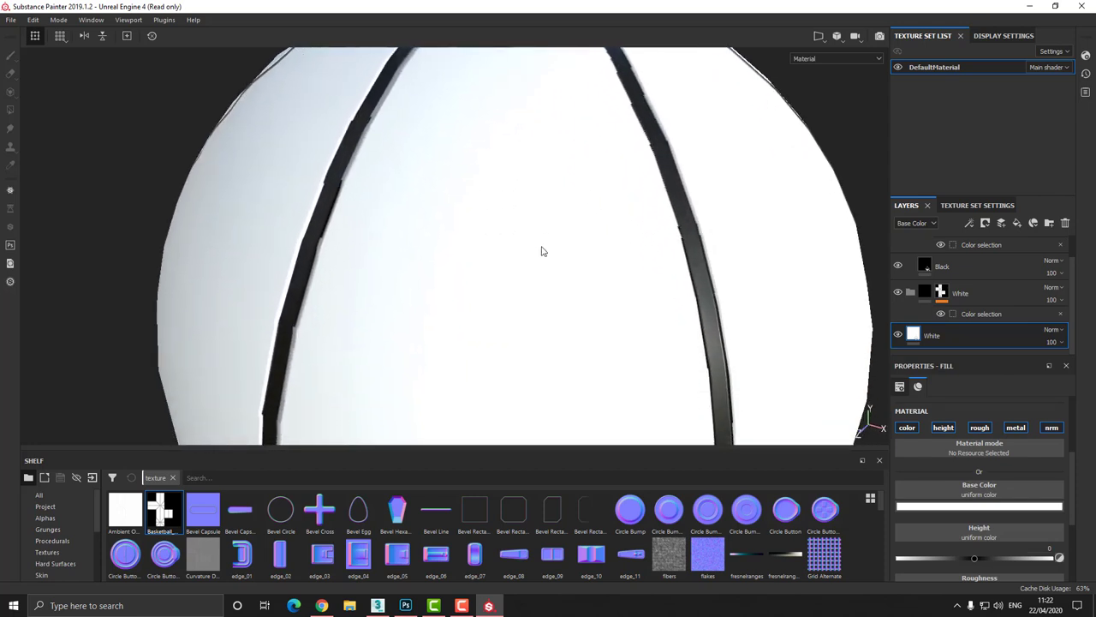
pyautogui.scroll(-5, 528, 176)
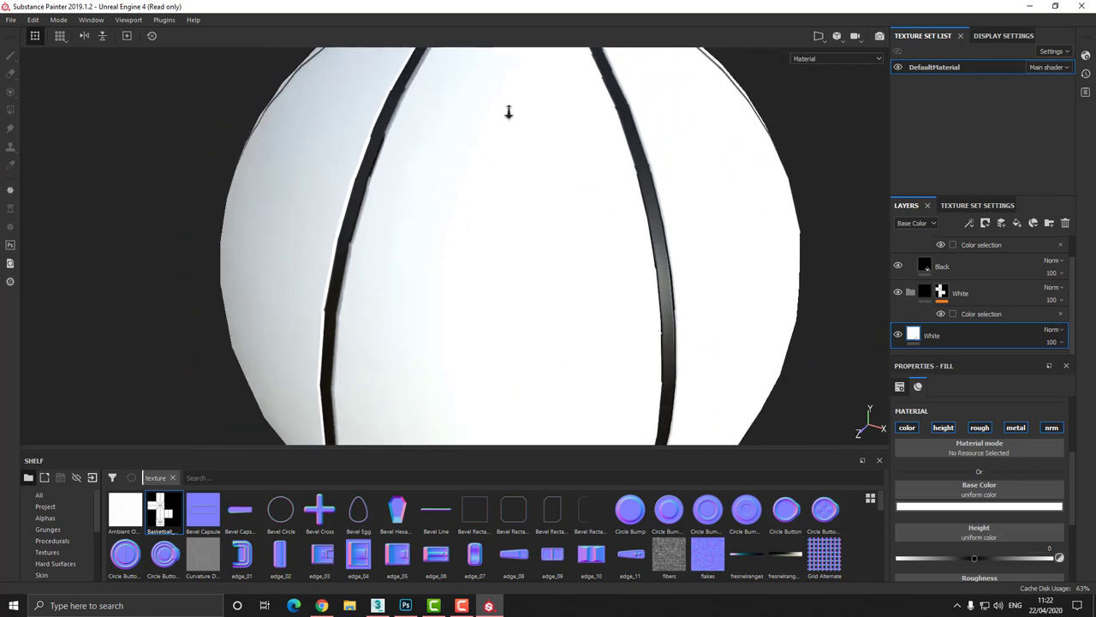
pyautogui.keyDown('alt'); pyautogui.moveTo(514, 220); pyautogui.dragTo(508, 133, button='right'); pyautogui.keyUp('alt')
pyautogui.keyDown('alt'); pyautogui.moveTo(505, 163); pyautogui.dragTo(496, 199, button='middle'); pyautogui.keyUp('alt')
pyautogui.keyDown('alt'); pyautogui.moveTo(485, 224); pyautogui.dragTo(487, 188, button='right'); pyautogui.keyUp('alt')
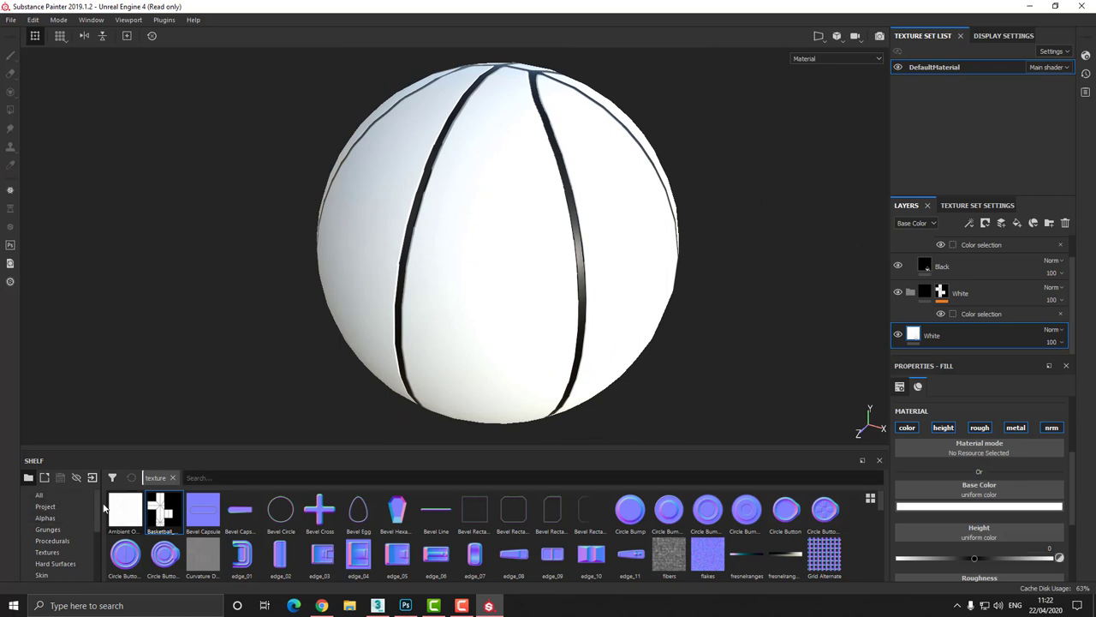
# Step: Search the whole shelf for scales and add the Lizard Scales material as a layer directly above the White fill layer
pyautogui.click(172, 478)
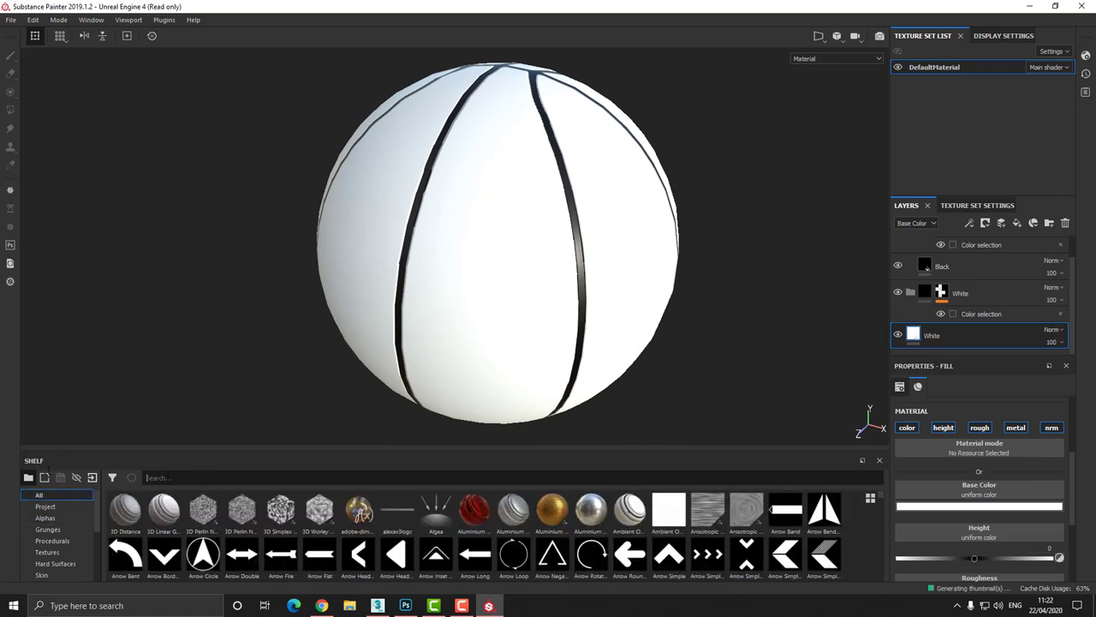
pyautogui.write('scales')
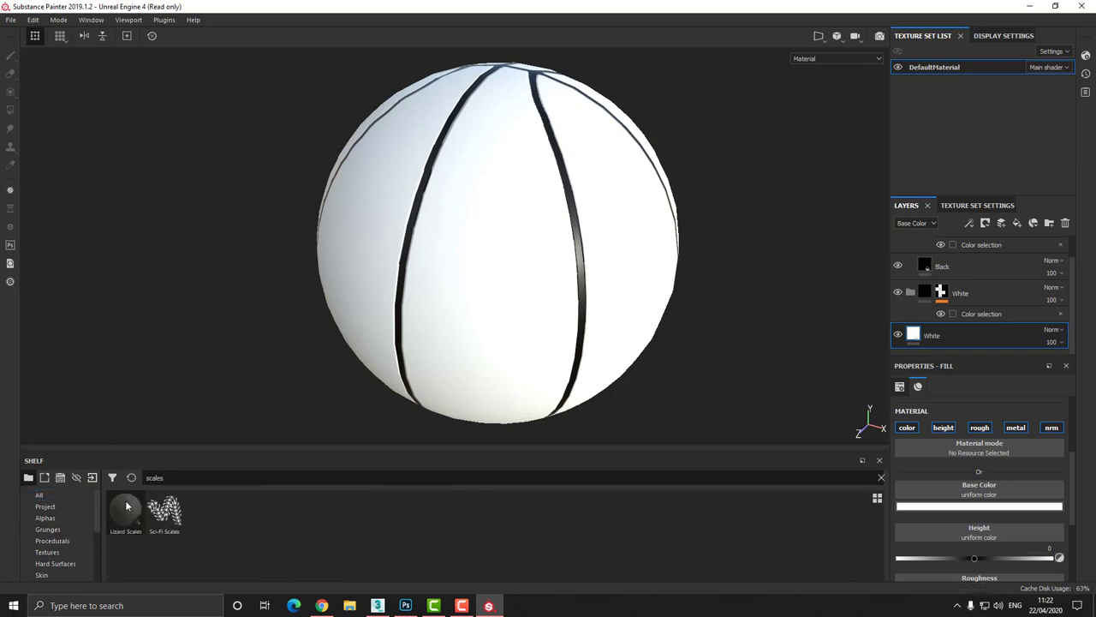
pyautogui.moveTo(130, 517); pyautogui.dragTo(965, 332)
pyautogui.keyDown('alt'); pyautogui.moveTo(434, 253); pyautogui.dragTo(741, 340); pyautogui.keyUp('alt')
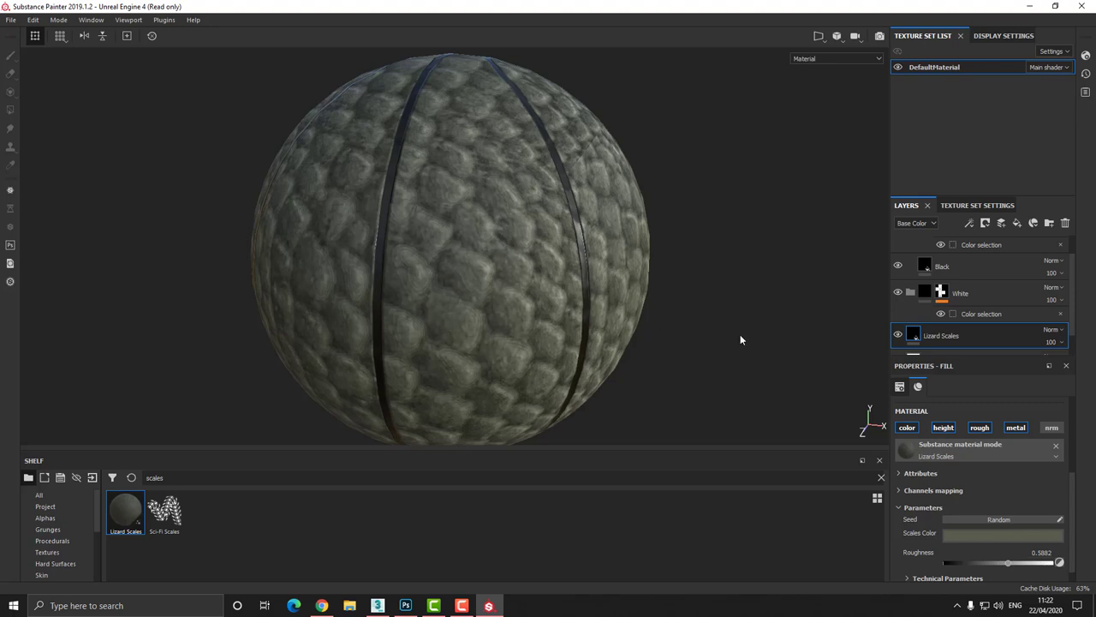
# Step: Set the Scales Color parameter of the Lizard Scales layer to pure white
pyautogui.click(988, 535)
pyautogui.moveTo(951, 464); pyautogui.dragTo(891, 366)
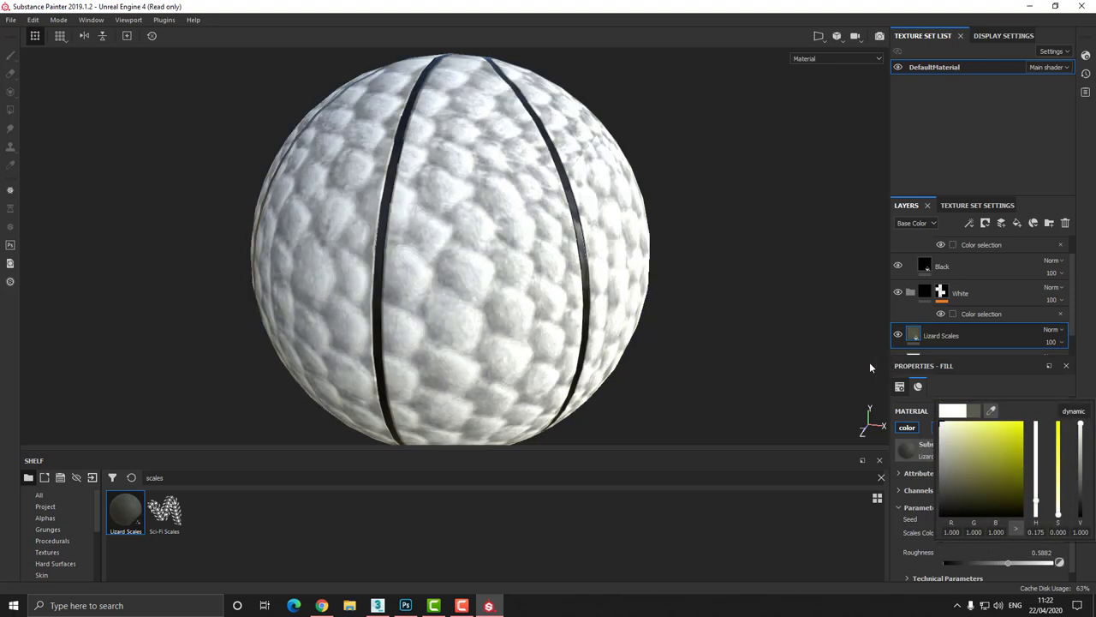
pyautogui.click(893, 511)
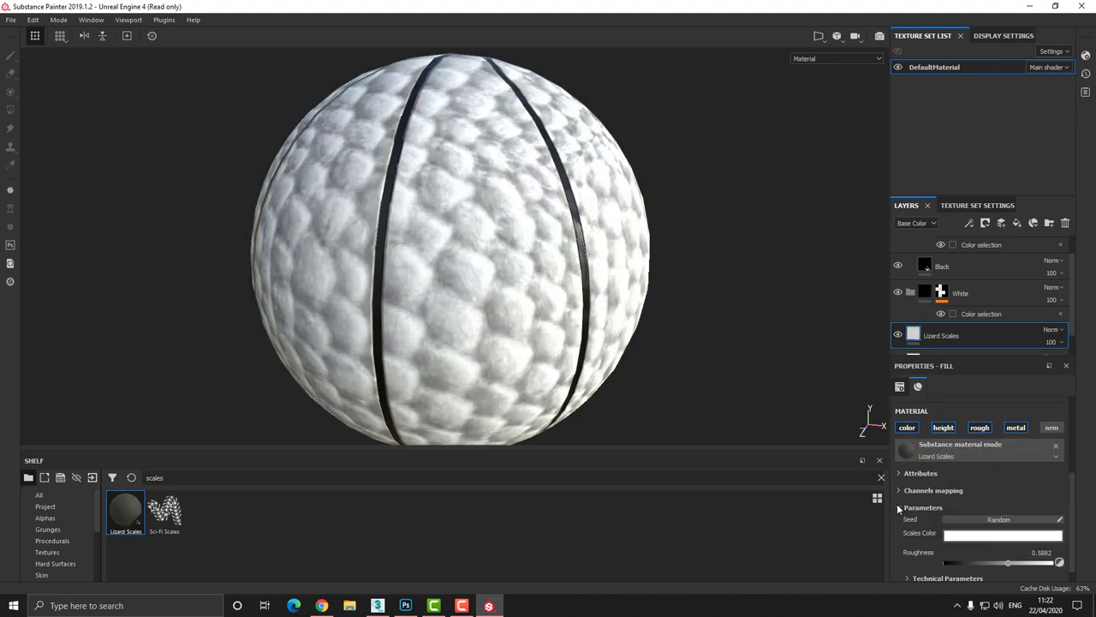
# Step: Set the UV scale of the Lizard Scales layer to 13.92
pyautogui.scroll(-1, 968, 467)
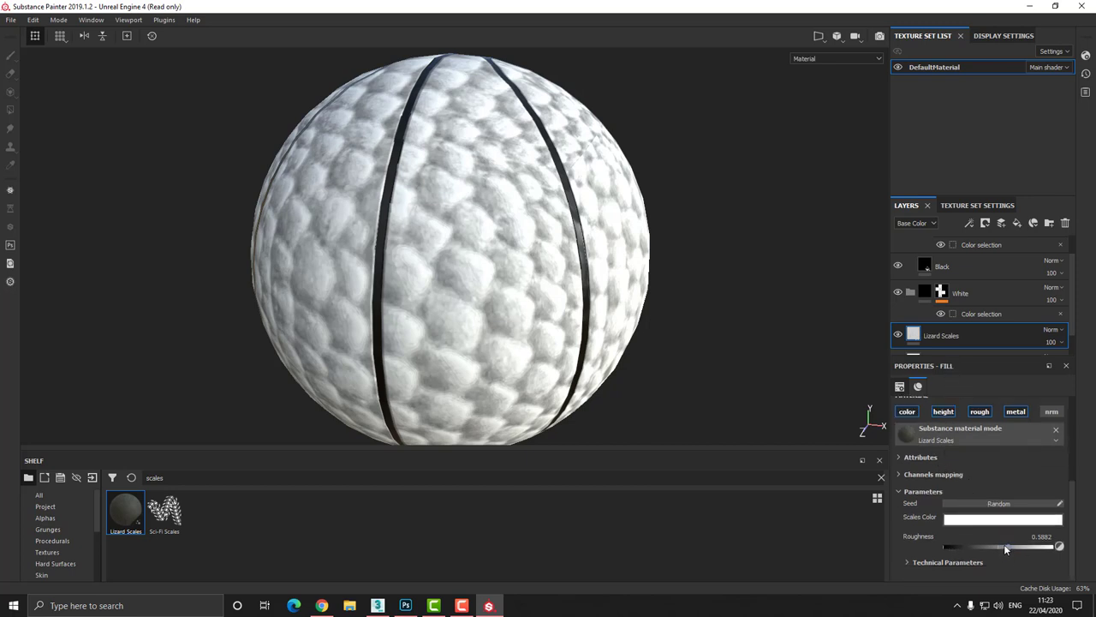
pyautogui.click(912, 457)
pyautogui.scroll(-4, 920, 497)
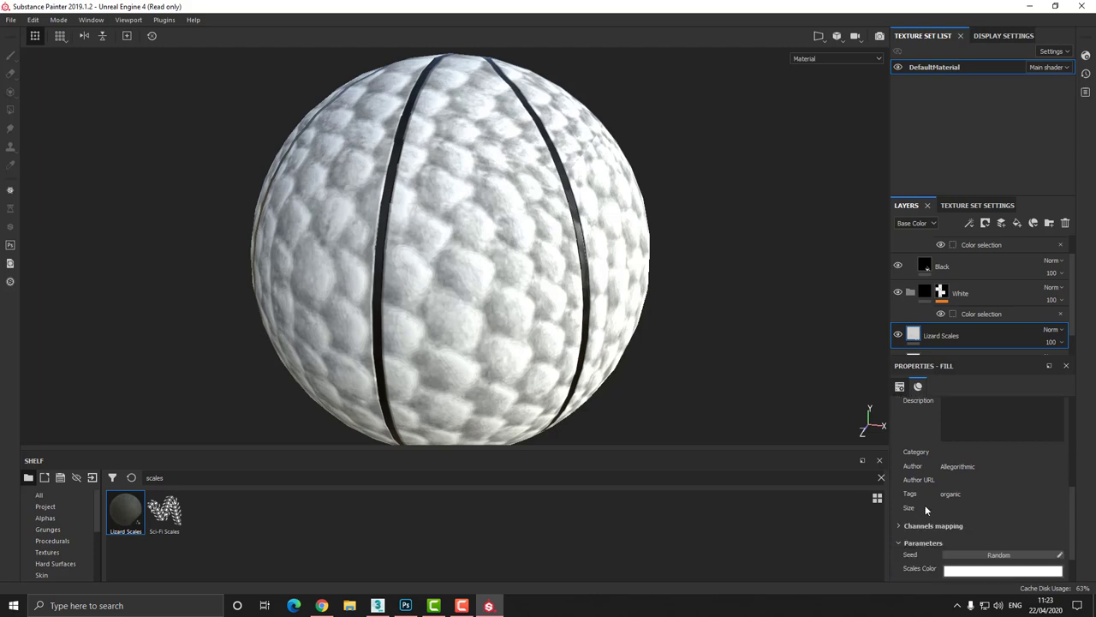
pyautogui.scroll(-2, 935, 510)
pyautogui.scroll(10, 942, 480)
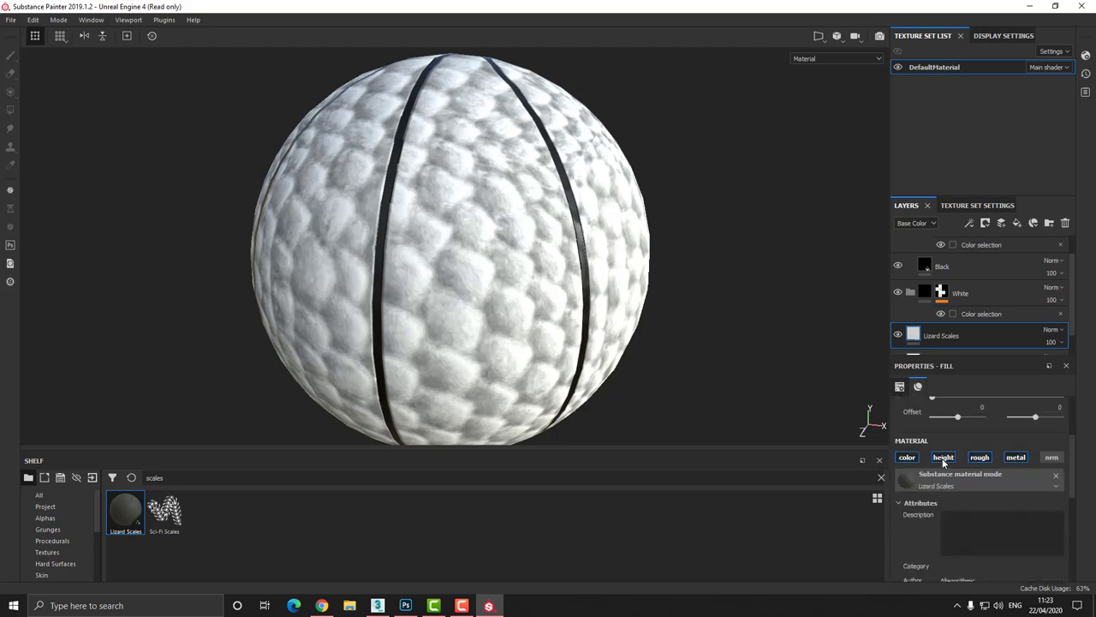
pyautogui.moveTo(962, 479); pyautogui.dragTo(968, 480)
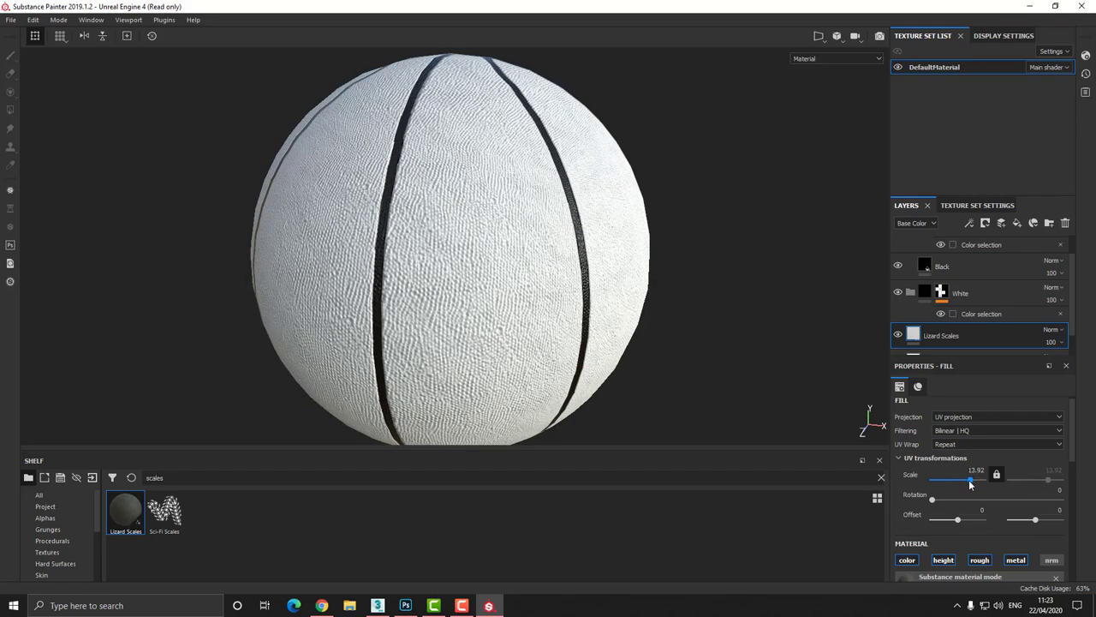
# Step: Set the UV rotation of the Lizard Scales layer to 3.21 and slightly adjust its first offset value
pyautogui.moveTo(551, 251)
pyautogui.keyDown('alt'); pyautogui.mouseDown()
pyautogui.moveTo(385, 247)
pyautogui.moveTo(538, 248)
pyautogui.mouseUp(); pyautogui.keyUp('alt')
pyautogui.keyDown('alt'); pyautogui.moveTo(490, 229); pyautogui.dragTo(528, 267, button='middle'); pyautogui.keyUp('alt')
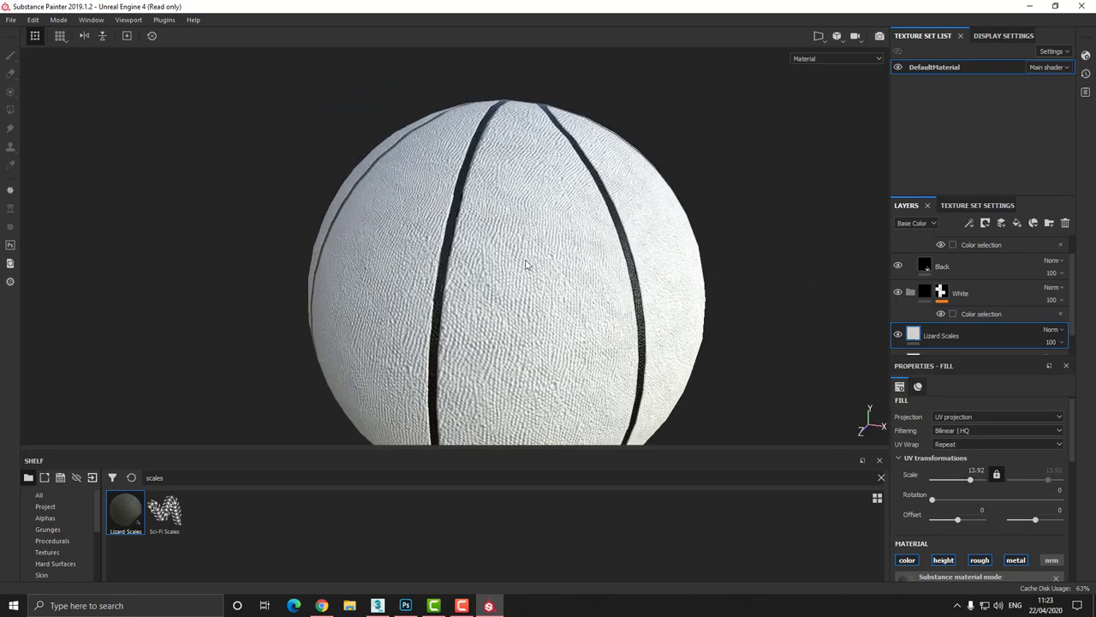
pyautogui.keyDown('alt'); pyautogui.moveTo(528, 267); pyautogui.dragTo(548, 279, button='right'); pyautogui.keyUp('alt')
pyautogui.keyDown('alt'); pyautogui.moveTo(548, 279); pyautogui.dragTo(547, 313); pyautogui.keyUp('alt')
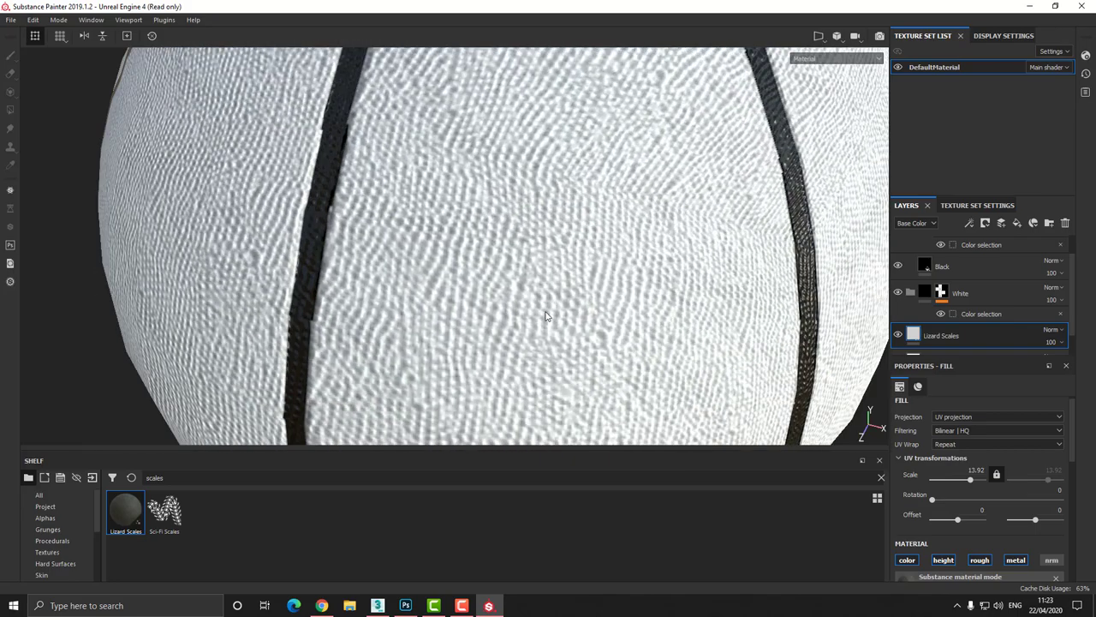
pyautogui.scroll(-6, 542, 312)
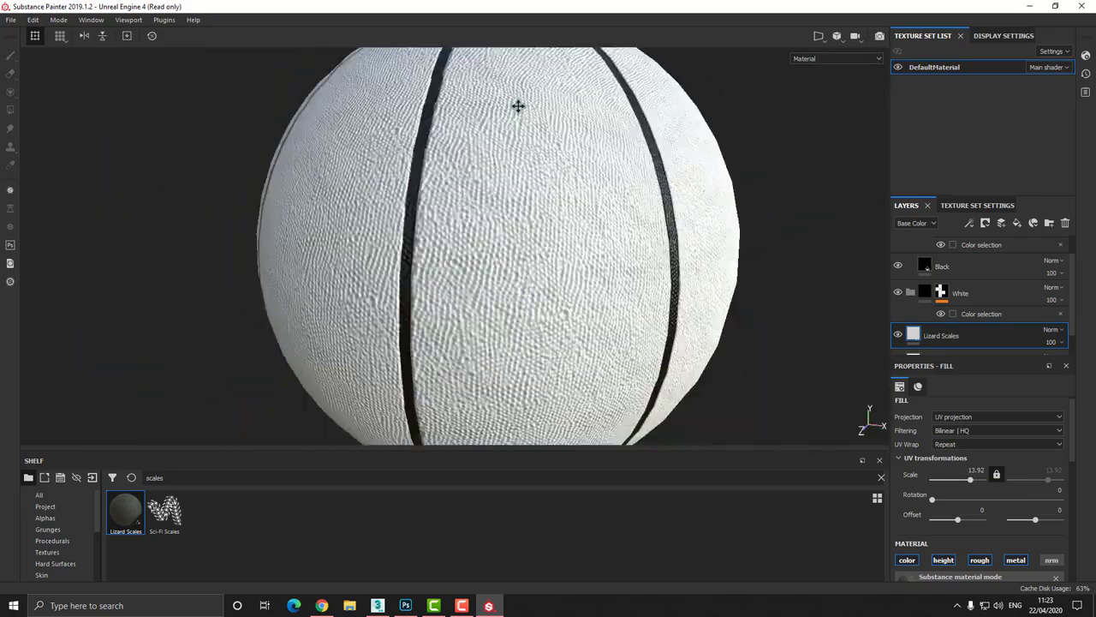
pyautogui.moveTo(521, 142); pyautogui.dragTo(523, 232, button='middle')
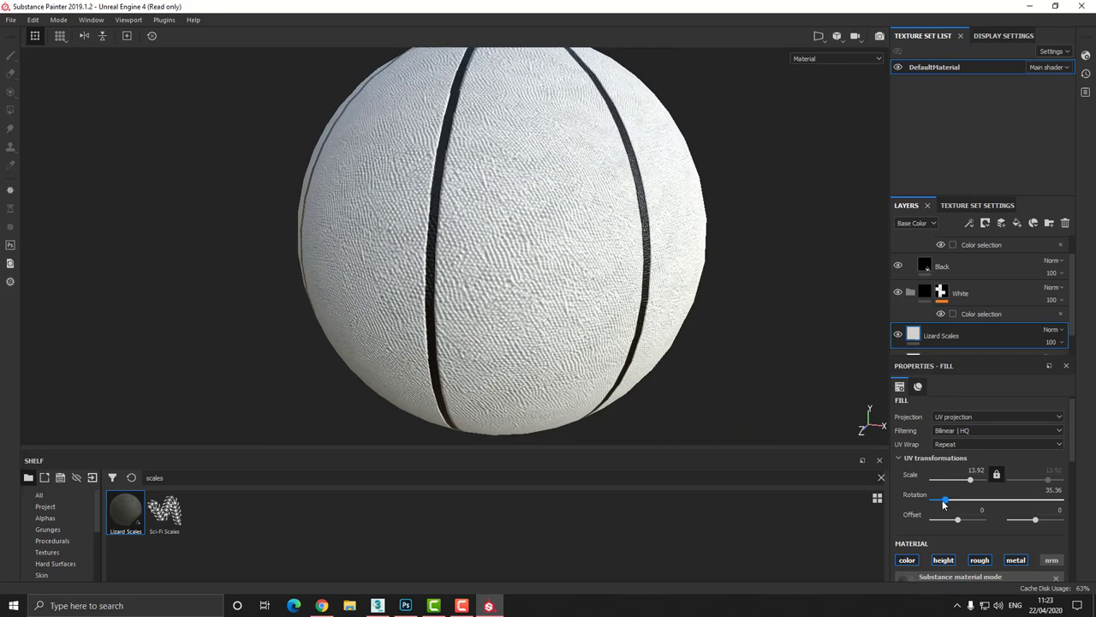
pyautogui.moveTo(931, 506); pyautogui.dragTo(933, 505)
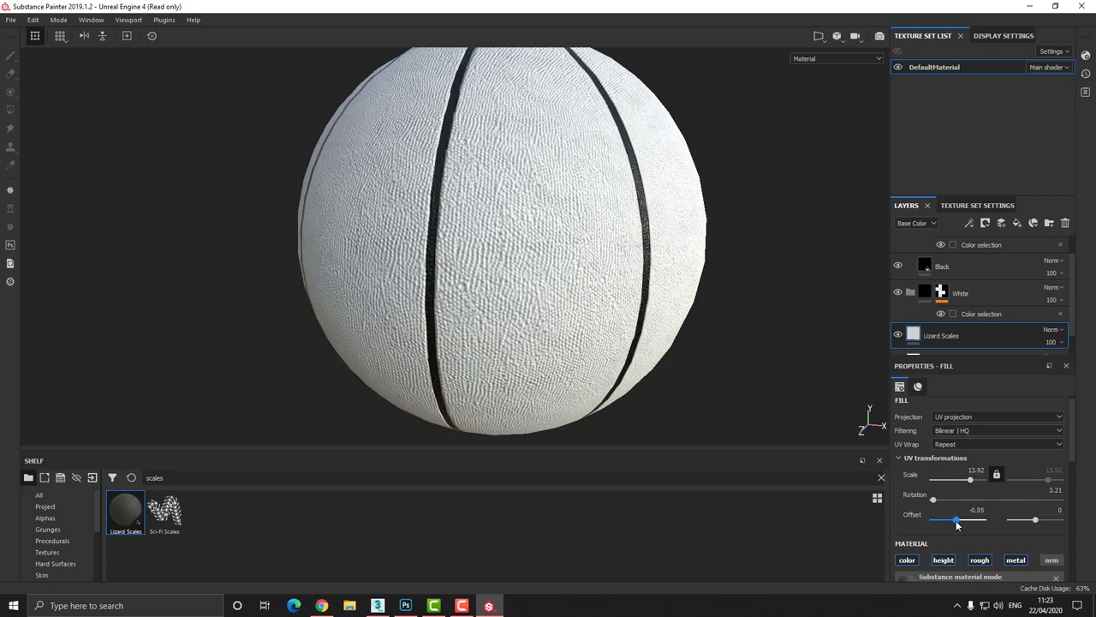
pyautogui.moveTo(958, 520); pyautogui.dragTo(961, 516)
# Step: Set the roughness parameter of the Lizard Scales layer to 0.3333
pyautogui.scroll(-3, 962, 516)
pyautogui.scroll(-3, 959, 488)
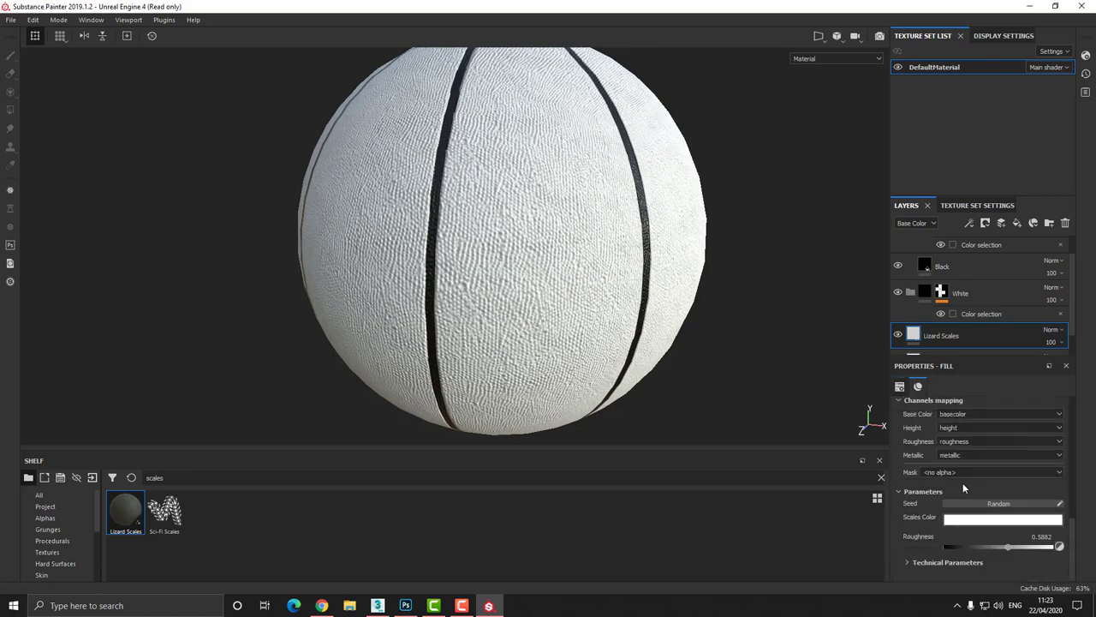
pyautogui.moveTo(1004, 546); pyautogui.dragTo(988, 546)
pyautogui.keyDown('alt'); pyautogui.moveTo(617, 282); pyautogui.dragTo(402, 190); pyautogui.keyUp('alt')
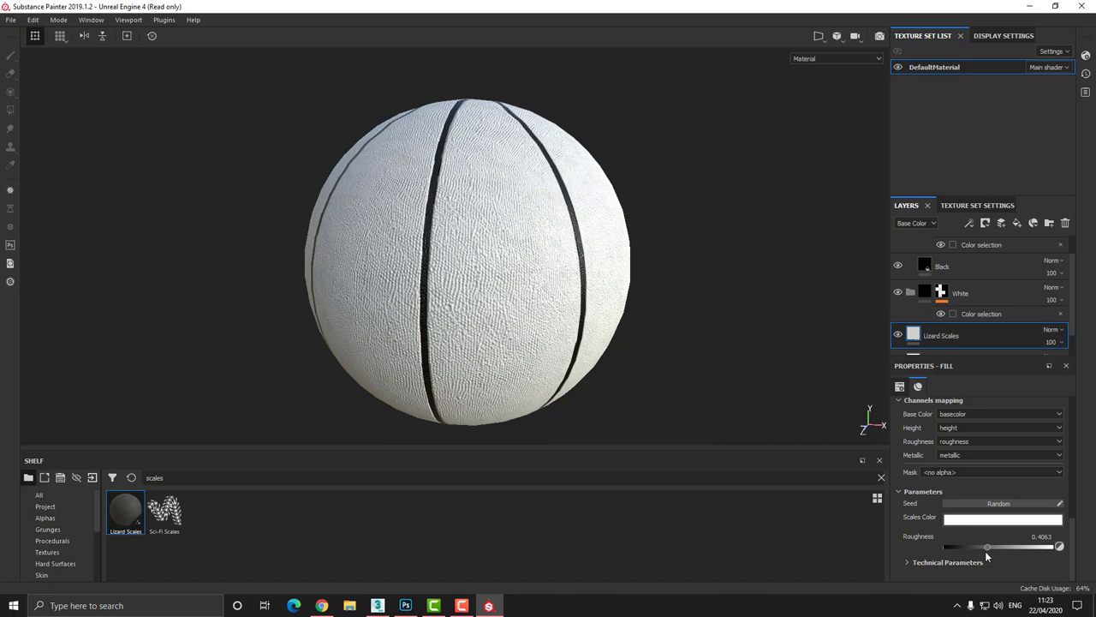
pyautogui.moveTo(985, 549); pyautogui.dragTo(979, 548)
# Step: Raise the normal intensity of the Lizard Scales layer to 1.38 and enable its normal channel
pyautogui.click(941, 563)
pyautogui.scroll(-2, 926, 528)
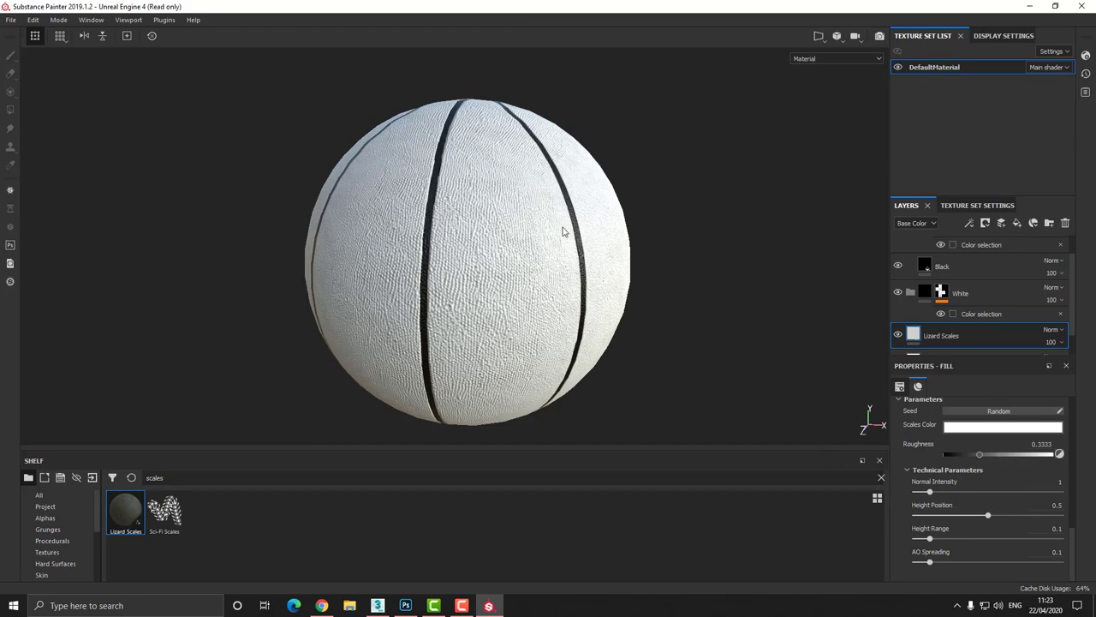
pyautogui.scroll(6, 506, 231)
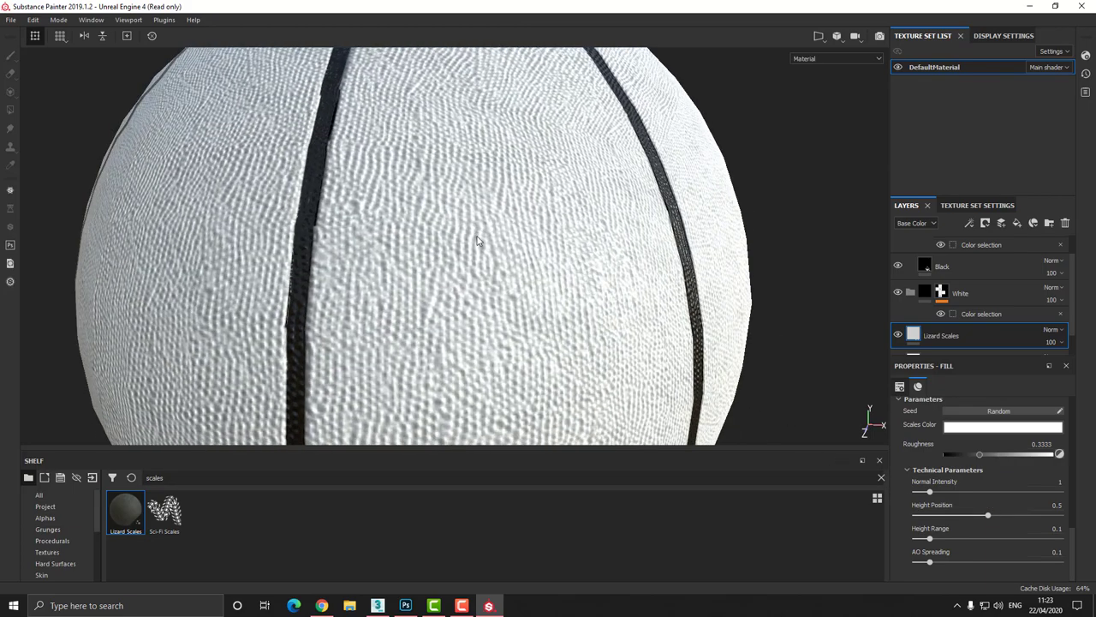
pyautogui.moveTo(929, 491)
pyautogui.mouseDown()
pyautogui.moveTo(914, 491)
pyautogui.moveTo(941, 493)
pyautogui.mouseUp()
pyautogui.scroll(-6, 942, 488)
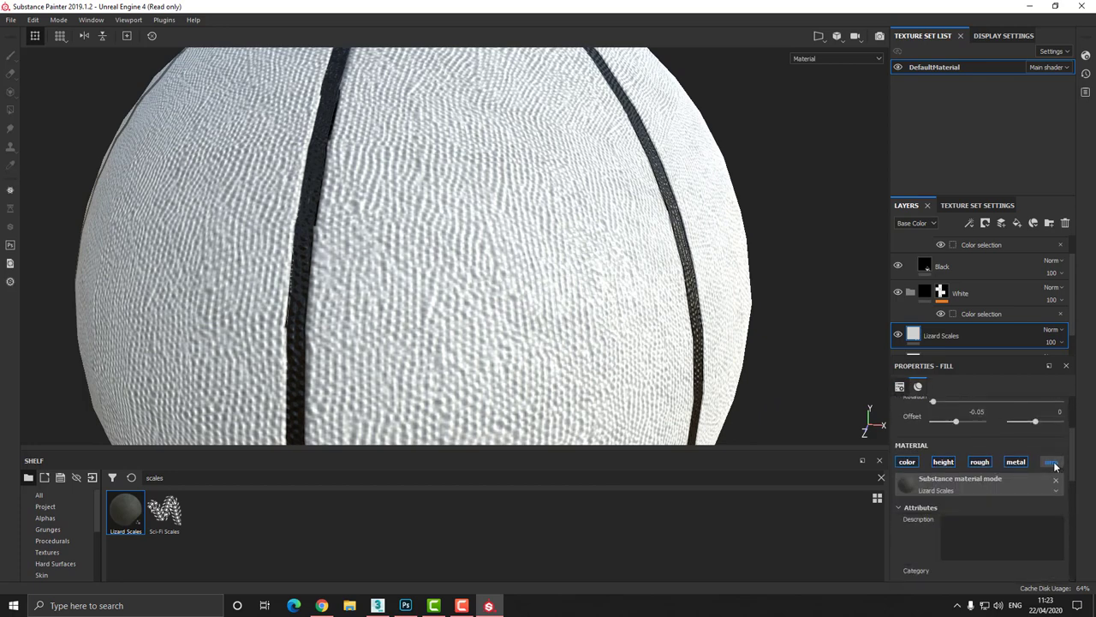
pyautogui.scroll(6, 1025, 444)
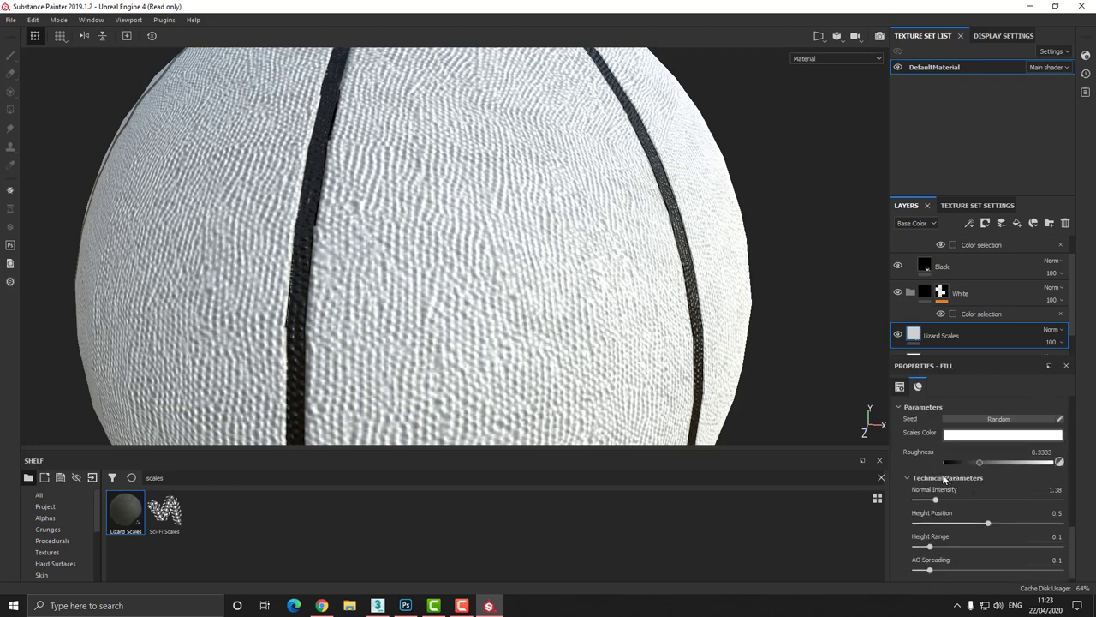
# Step: Set the Lizard Scales height position to 0.27, height range to 0.09 and normal intensity to 0.2
pyautogui.moveTo(934, 486)
pyautogui.mouseDown()
pyautogui.moveTo(913, 488)
pyautogui.moveTo(936, 489)
pyautogui.mouseUp()
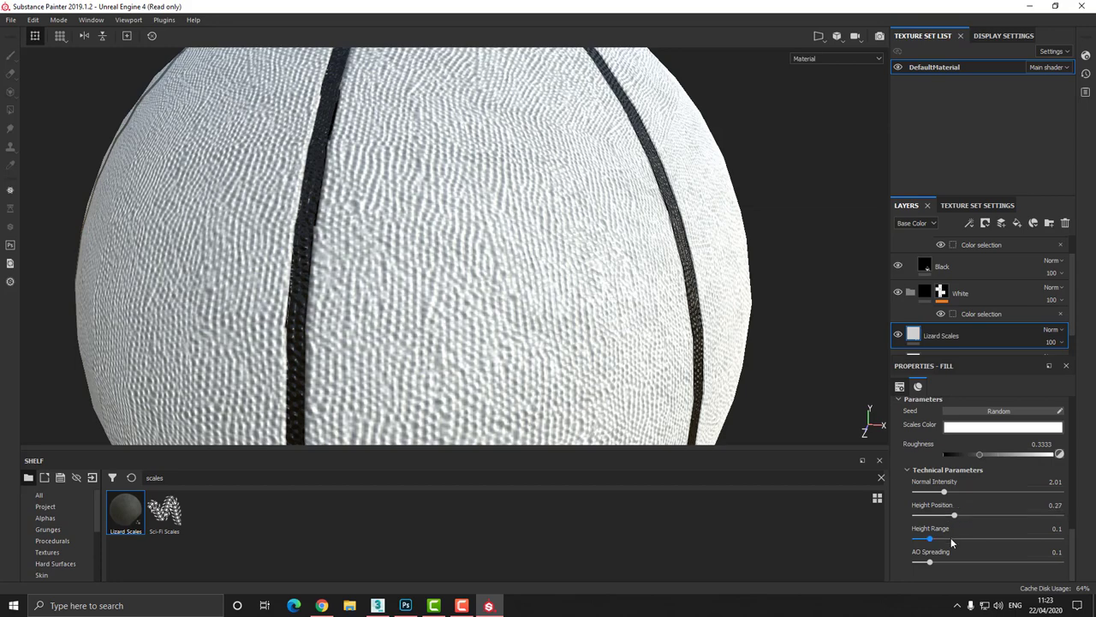
pyautogui.moveTo(928, 537)
pyautogui.mouseDown()
pyautogui.moveTo(973, 539)
pyautogui.moveTo(930, 538)
pyautogui.mouseUp()
pyautogui.moveTo(944, 492); pyautogui.dragTo(939, 493)
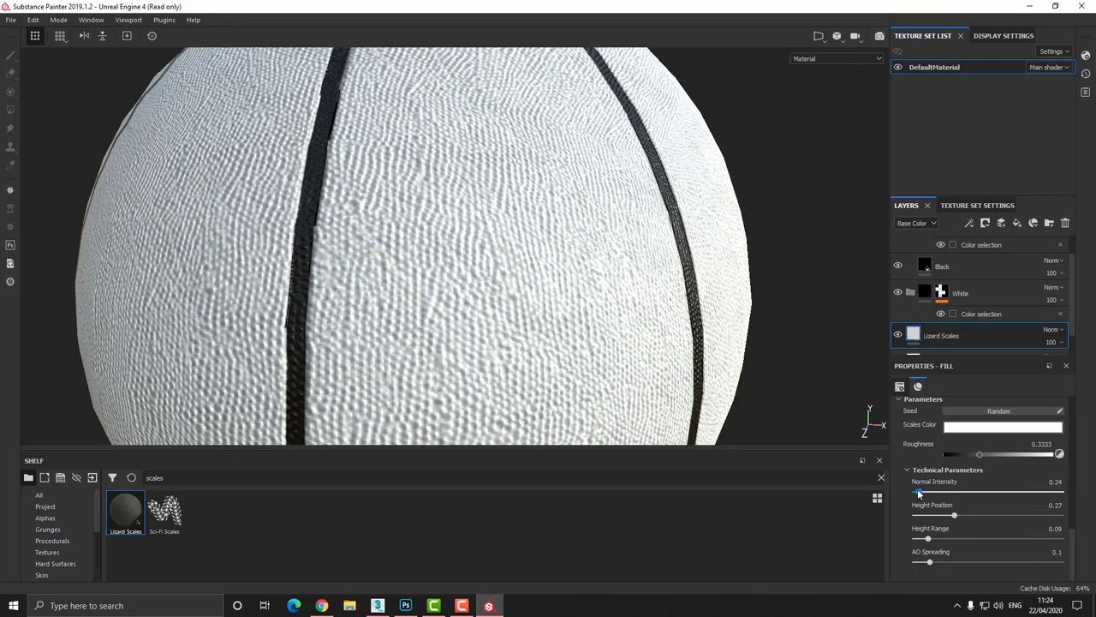
pyautogui.moveTo(918, 494); pyautogui.dragTo(917, 494)
# Step: Set the roughness of the Black fill layer that colours the seams to 0.28
pyautogui.scroll(-5, 517, 274)
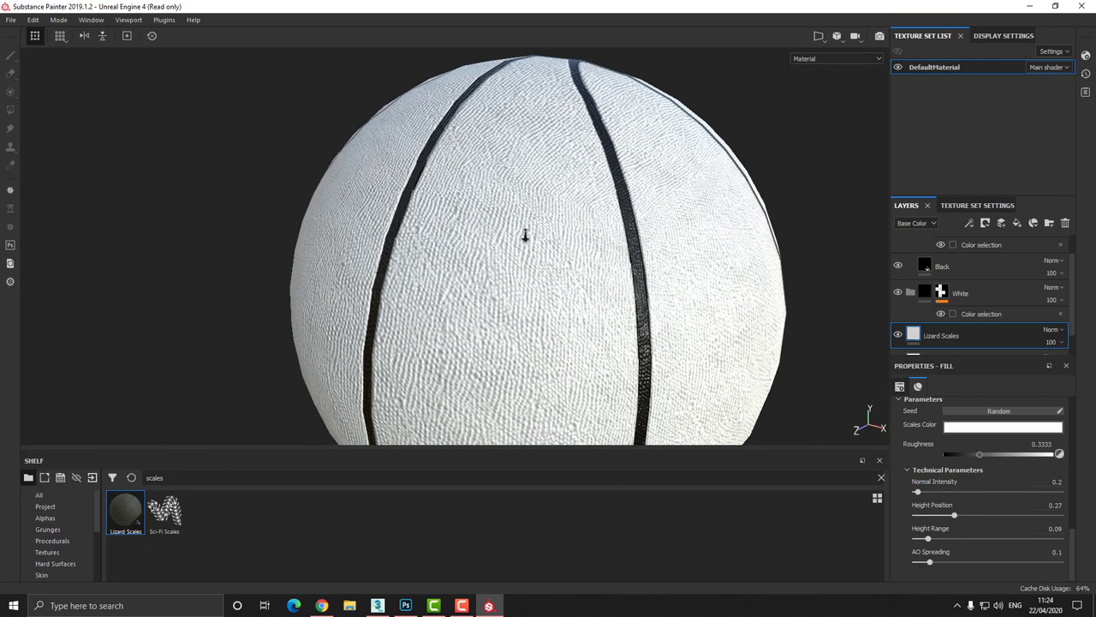
pyautogui.keyDown('alt'); pyautogui.moveTo(531, 204); pyautogui.dragTo(489, 245); pyautogui.keyUp('alt')
pyautogui.scroll(3, 474, 251)
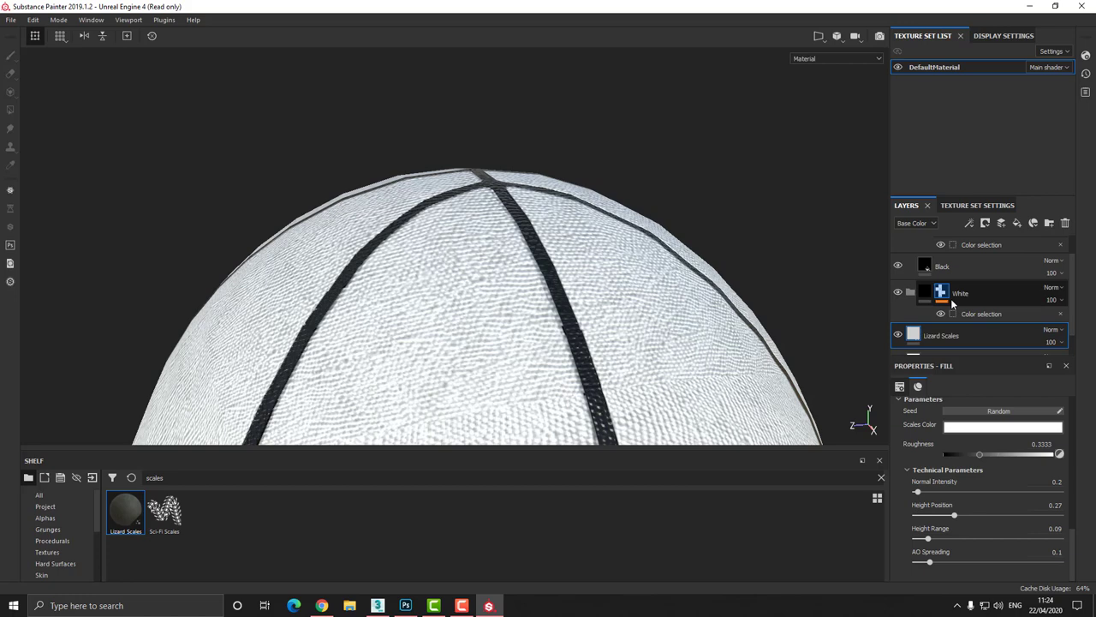
pyautogui.scroll(1, 966, 296)
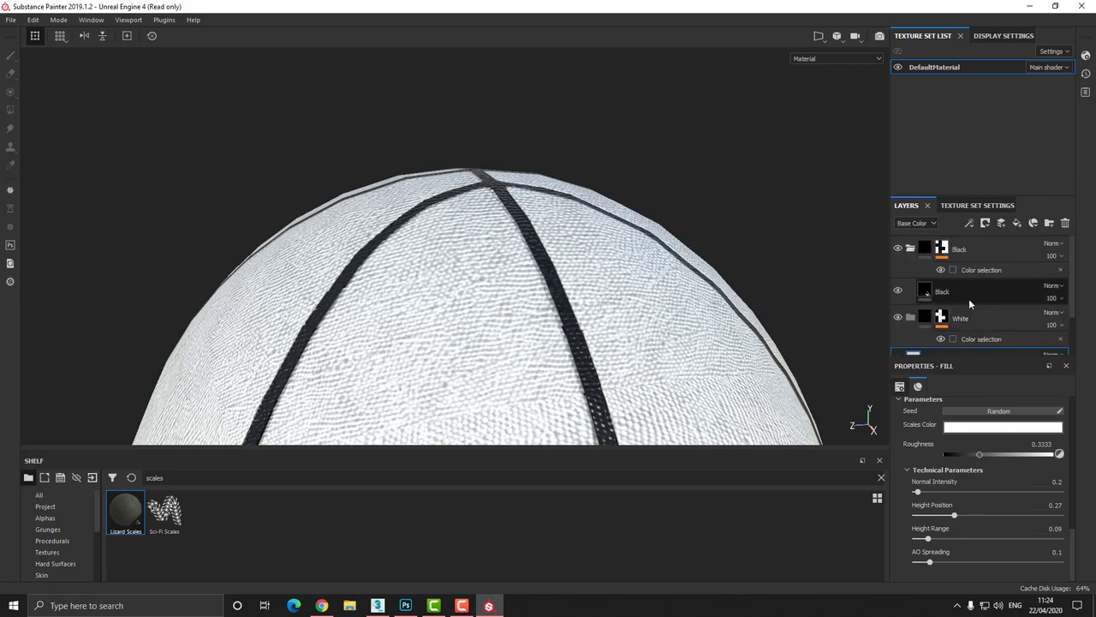
pyautogui.click(966, 294)
pyautogui.moveTo(945, 477)
pyautogui.mouseDown()
pyautogui.moveTo(915, 474)
pyautogui.moveTo(962, 475)
pyautogui.moveTo(933, 476)
pyautogui.mouseUp()
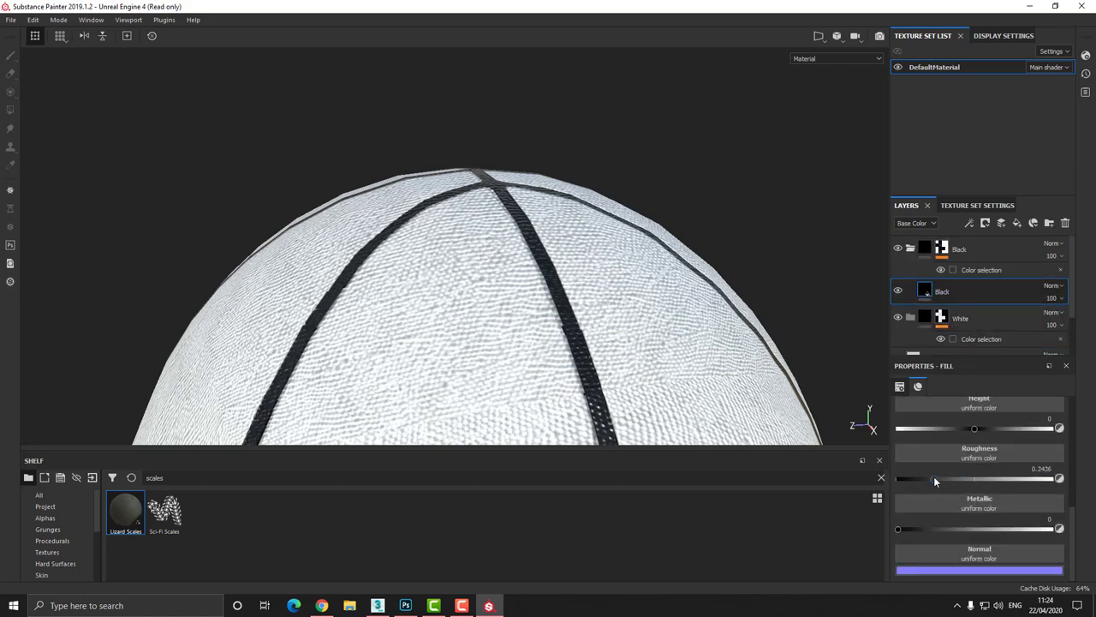
pyautogui.keyDown('alt'); pyautogui.moveTo(489, 306); pyautogui.dragTo(478, 392); pyautogui.keyUp('alt')
pyautogui.keyDown('alt'); pyautogui.moveTo(478, 392); pyautogui.dragTo(529, 548, button='right'); pyautogui.keyUp('alt')
pyautogui.keyDown('alt'); pyautogui.moveTo(514, 403); pyautogui.dragTo(507, 320); pyautogui.keyUp('alt')
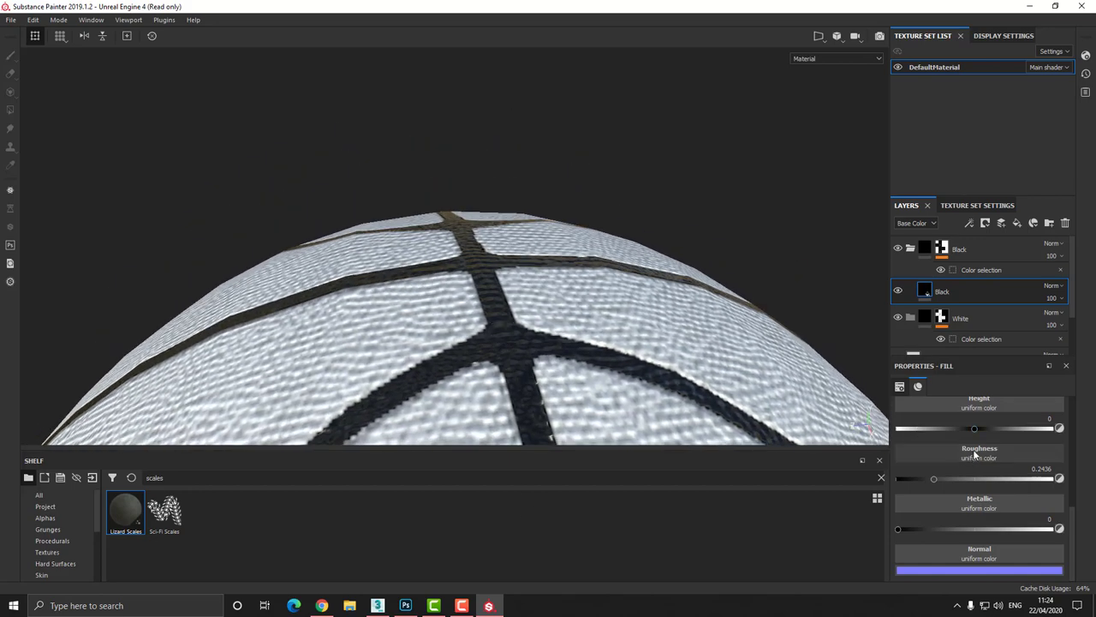
pyautogui.moveTo(935, 476)
pyautogui.mouseDown()
pyautogui.moveTo(912, 477)
pyautogui.moveTo(954, 478)
pyautogui.mouseUp()
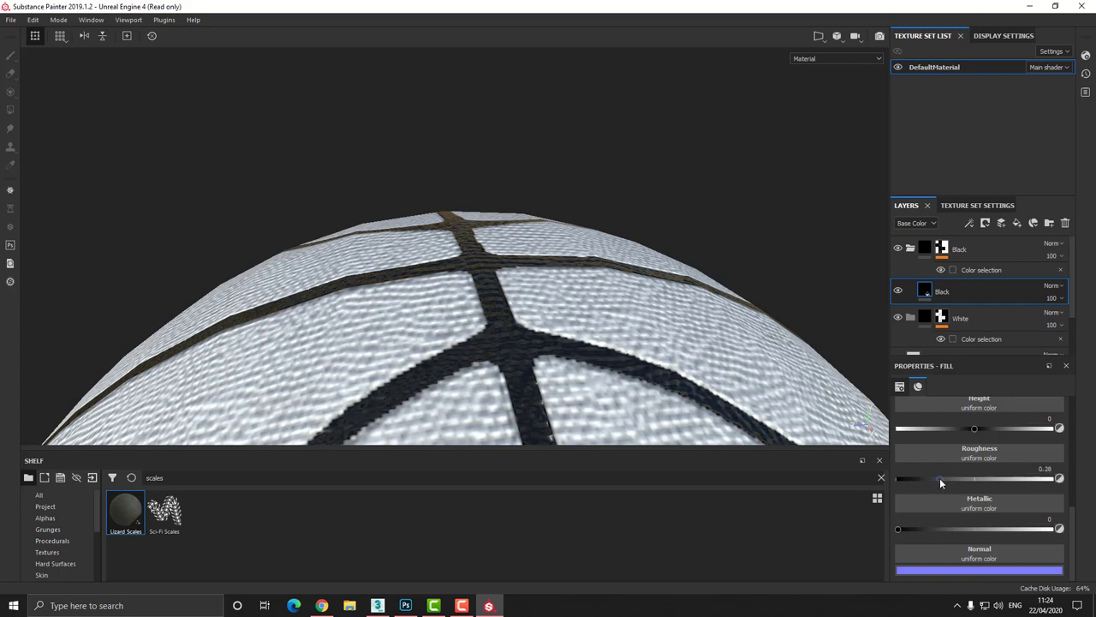
# Step: Recess the seams by setting the Black fill layer's height to -0.3818, keeping metallic at 0, and check them around the ball
pyautogui.moveTo(975, 429)
pyautogui.mouseDown()
pyautogui.moveTo(953, 426)
pyautogui.moveTo(1005, 433)
pyautogui.moveTo(943, 430)
pyautogui.mouseUp()
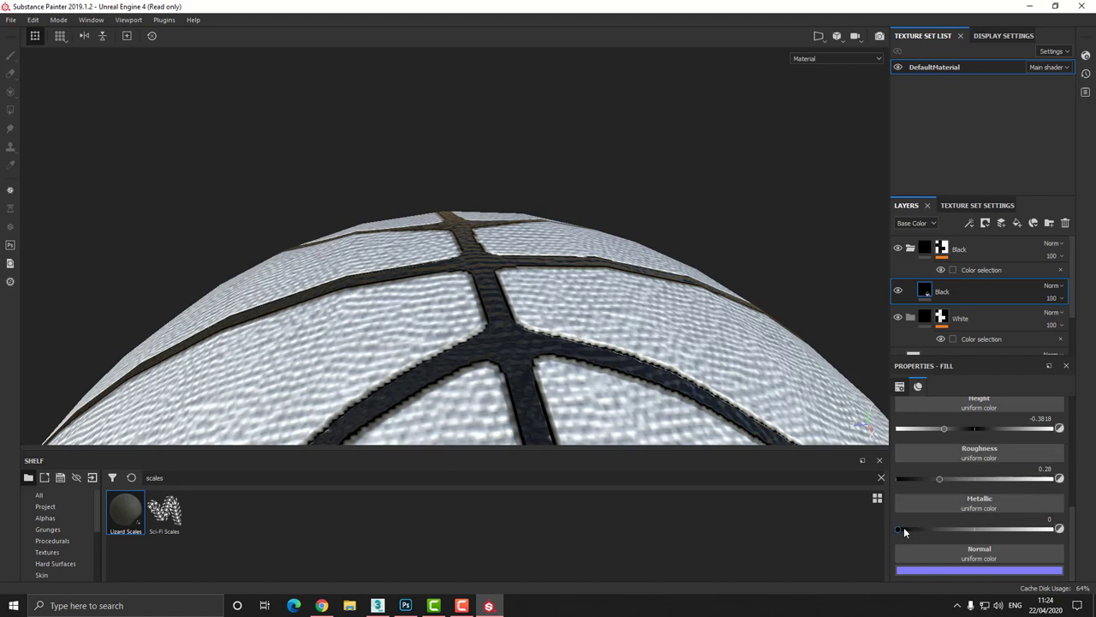
pyautogui.moveTo(904, 527)
pyautogui.mouseDown()
pyautogui.moveTo(968, 526)
pyautogui.moveTo(893, 523)
pyautogui.mouseUp()
pyautogui.keyDown('alt'); pyautogui.moveTo(524, 276); pyautogui.dragTo(519, 86, button='middle'); pyautogui.keyUp('alt')
pyautogui.scroll(-8, 528, 161)
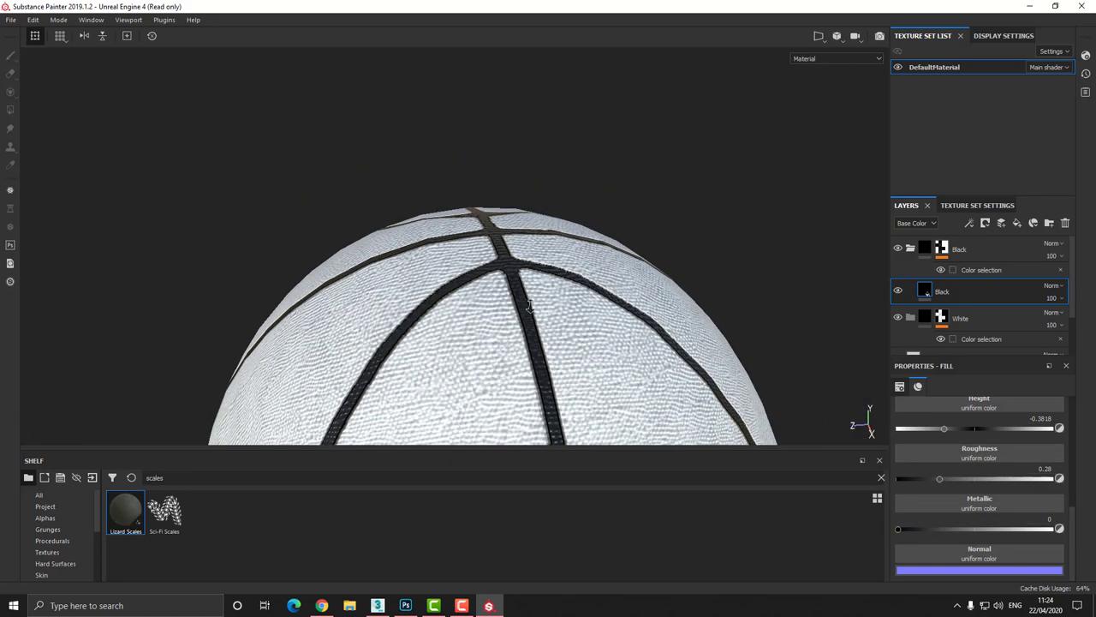
pyautogui.keyDown('alt'); pyautogui.moveTo(516, 308); pyautogui.dragTo(545, 170, button='middle'); pyautogui.keyUp('alt')
pyautogui.keyDown('alt'); pyautogui.moveTo(501, 269); pyautogui.dragTo(588, 223); pyautogui.keyUp('alt')
pyautogui.keyDown('alt'); pyautogui.moveTo(433, 224); pyautogui.dragTo(613, 236); pyautogui.keyUp('alt')
pyautogui.keyDown('alt'); pyautogui.moveTo(503, 228); pyautogui.dragTo(521, 190); pyautogui.keyUp('alt')
pyautogui.scroll(-2, 980, 327)
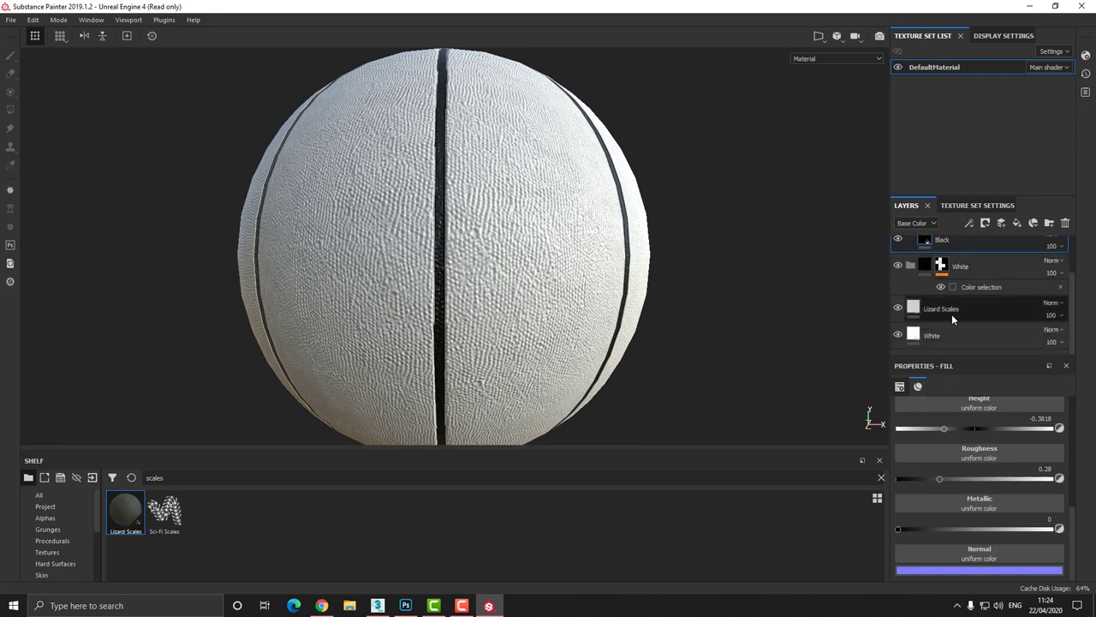
# Step: Set the UV scale of the Lizard Scales layer to 20.77 for a finer pebble pattern
pyautogui.click(958, 332)
pyautogui.click(950, 310)
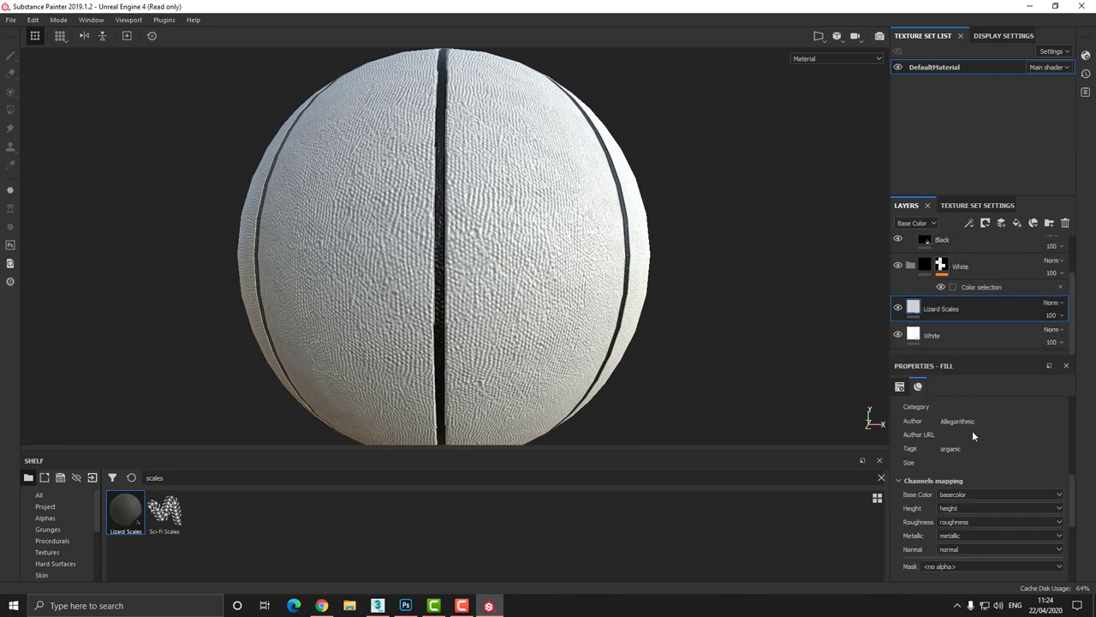
pyautogui.scroll(3, 972, 430)
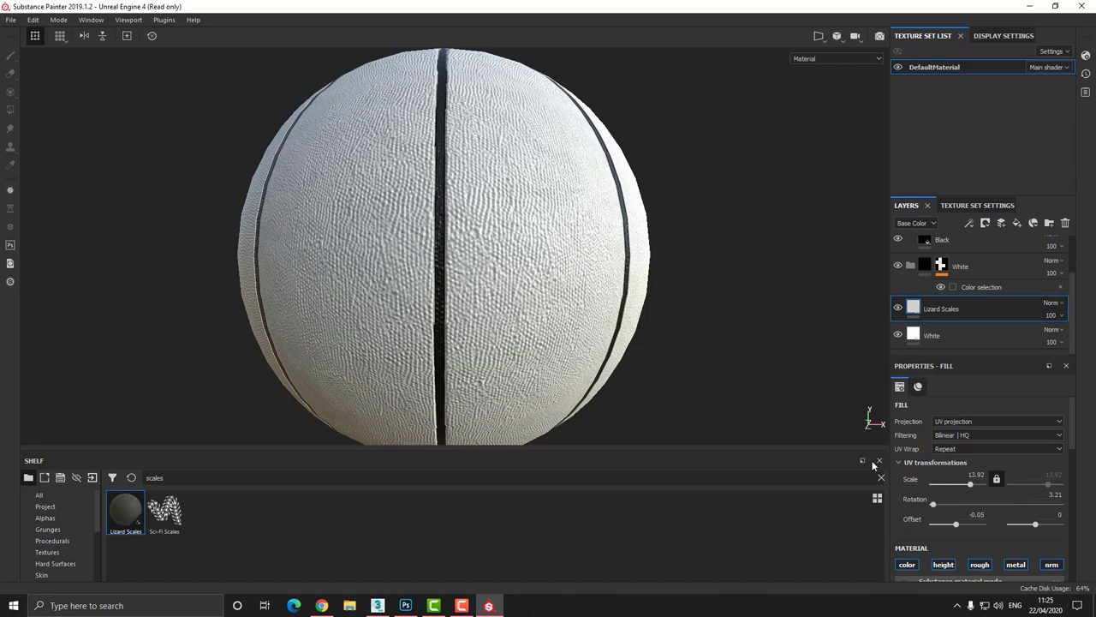
pyautogui.keyDown('alt'); pyautogui.moveTo(486, 209); pyautogui.dragTo(511, 327, button='right'); pyautogui.keyUp('alt')
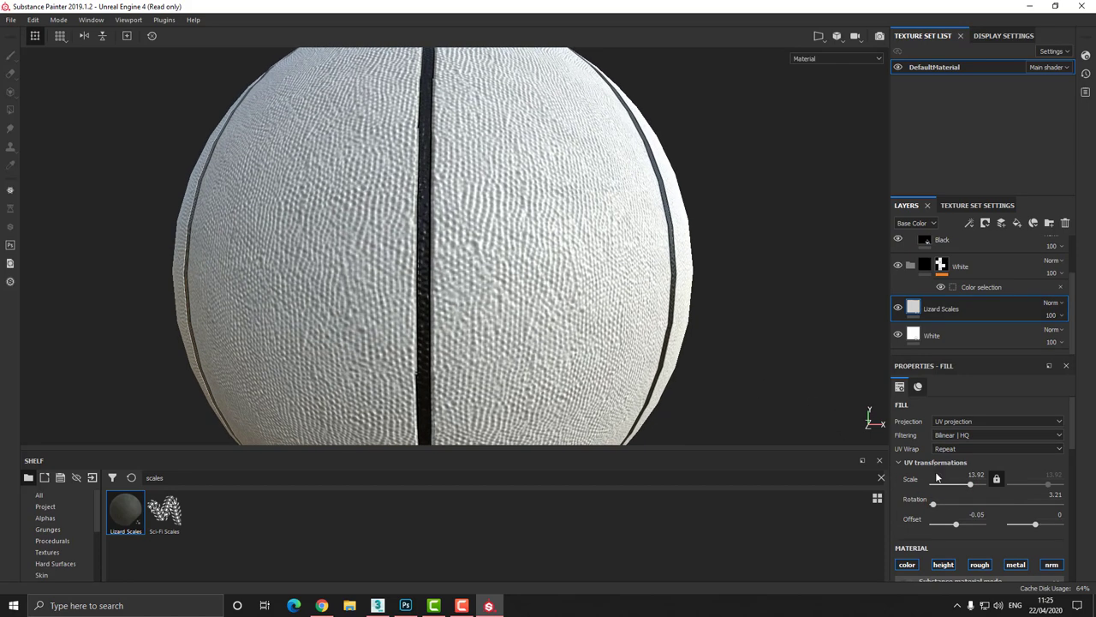
pyautogui.moveTo(973, 483); pyautogui.dragTo(971, 480)
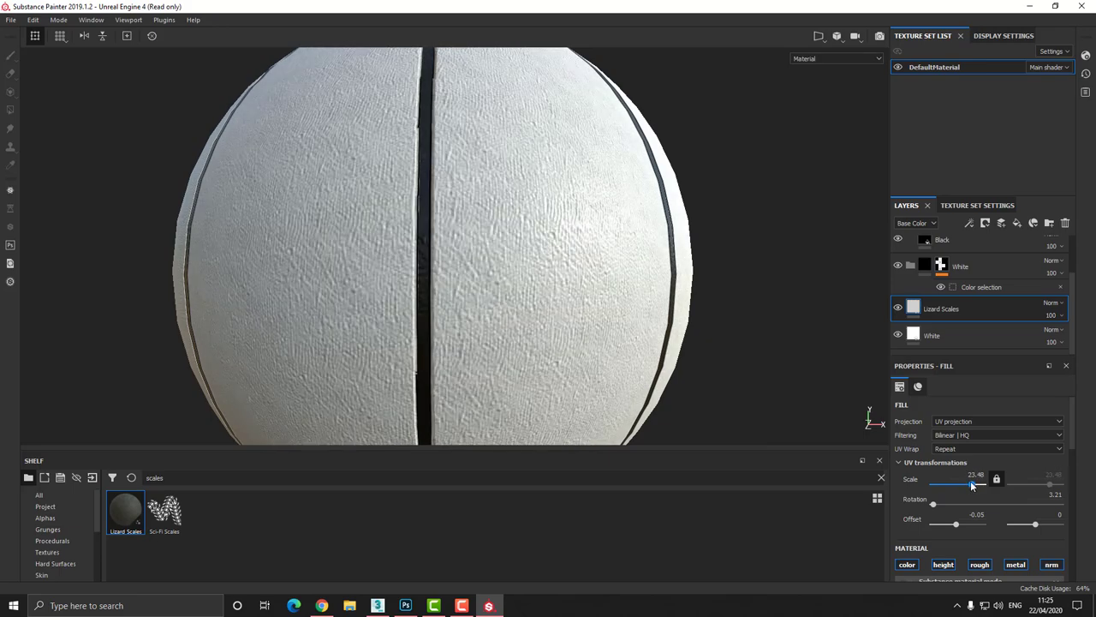
pyautogui.hotkey('ctrl', 'z')
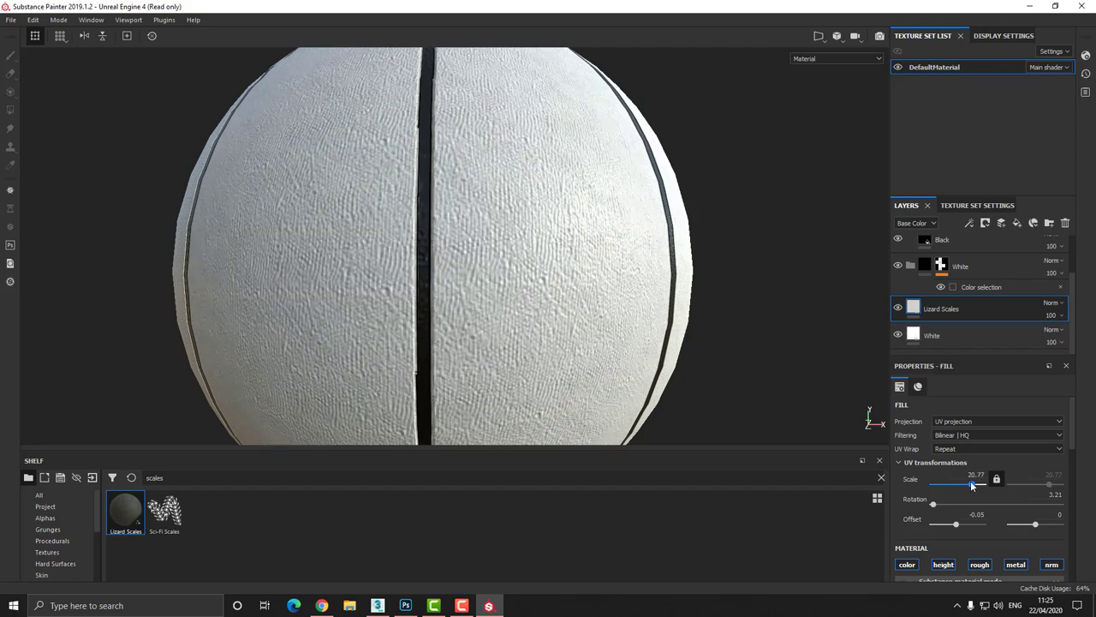
# Step: Add a paint layer named Logos above the Lizard Scales layer
pyautogui.keyDown('alt'); pyautogui.moveTo(672, 274); pyautogui.dragTo(562, 120, button='right'); pyautogui.keyUp('alt')
pyautogui.keyDown('alt'); pyautogui.moveTo(562, 120); pyautogui.dragTo(507, 239); pyautogui.keyUp('alt')
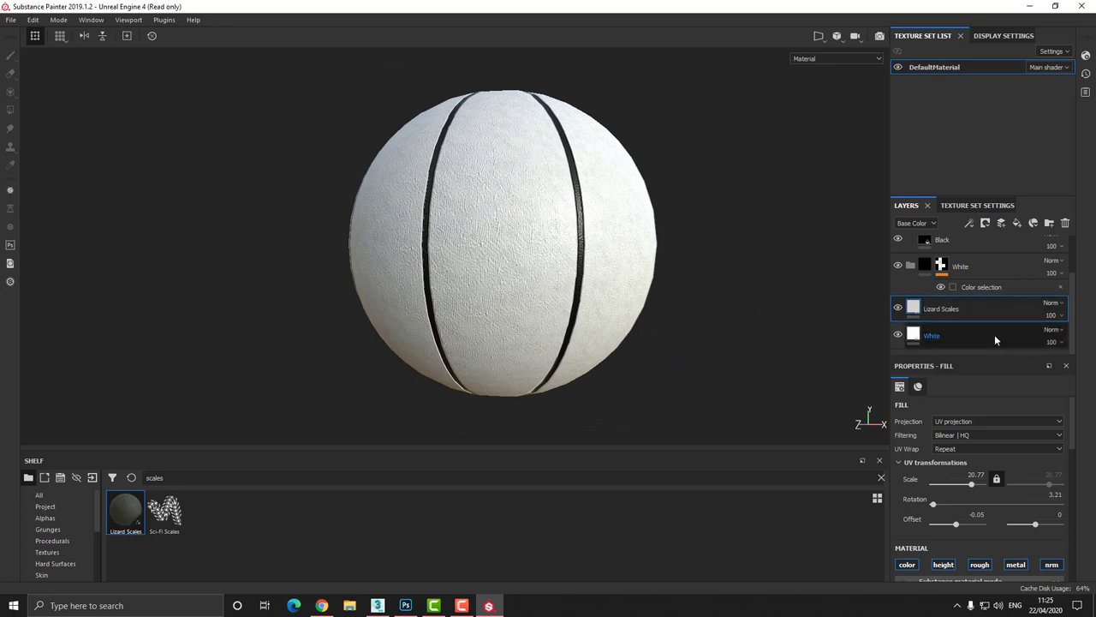
pyautogui.click(1000, 223)
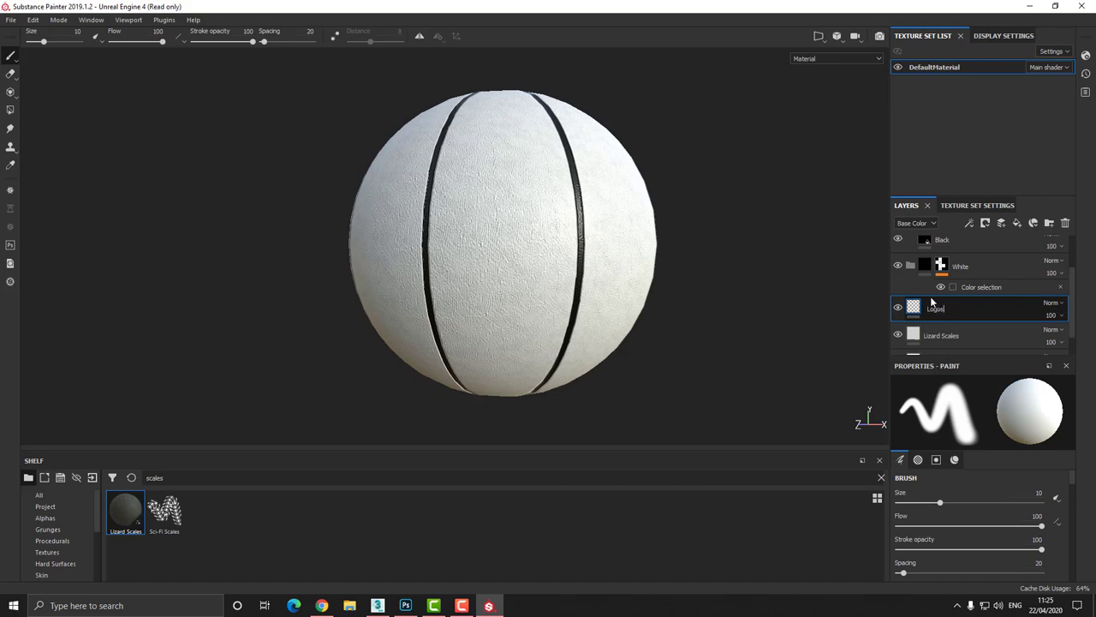
pyautogui.press('Return')
# Step: Add Logos.png from the Basketball folder on the Desktop to the resources for import
pyautogui.click(10, 21)
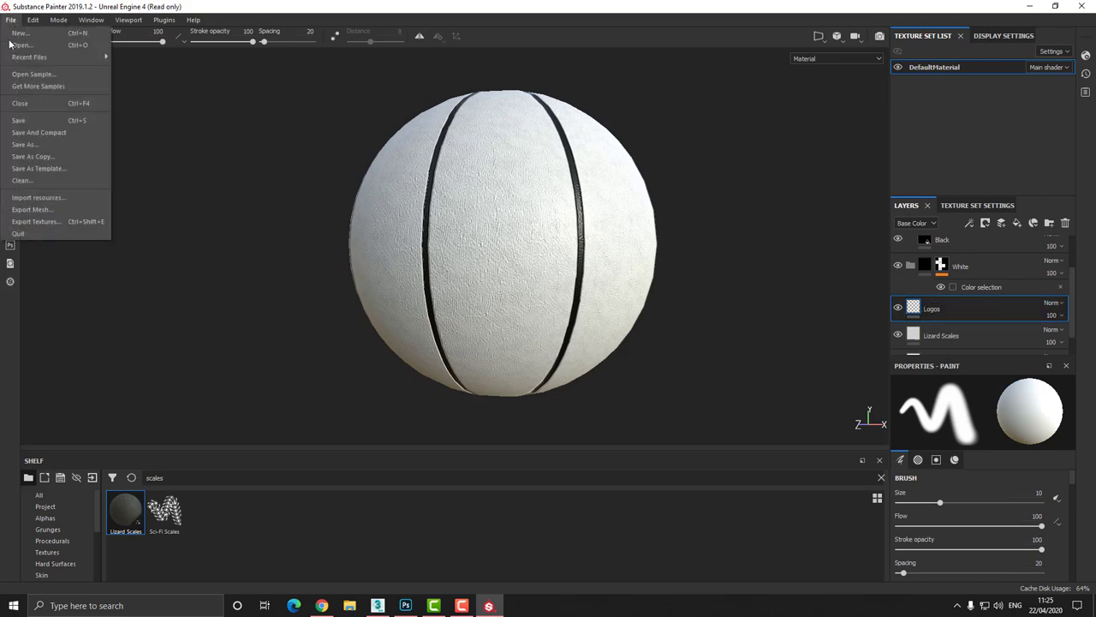
pyautogui.click(39, 198)
pyautogui.click(593, 149)
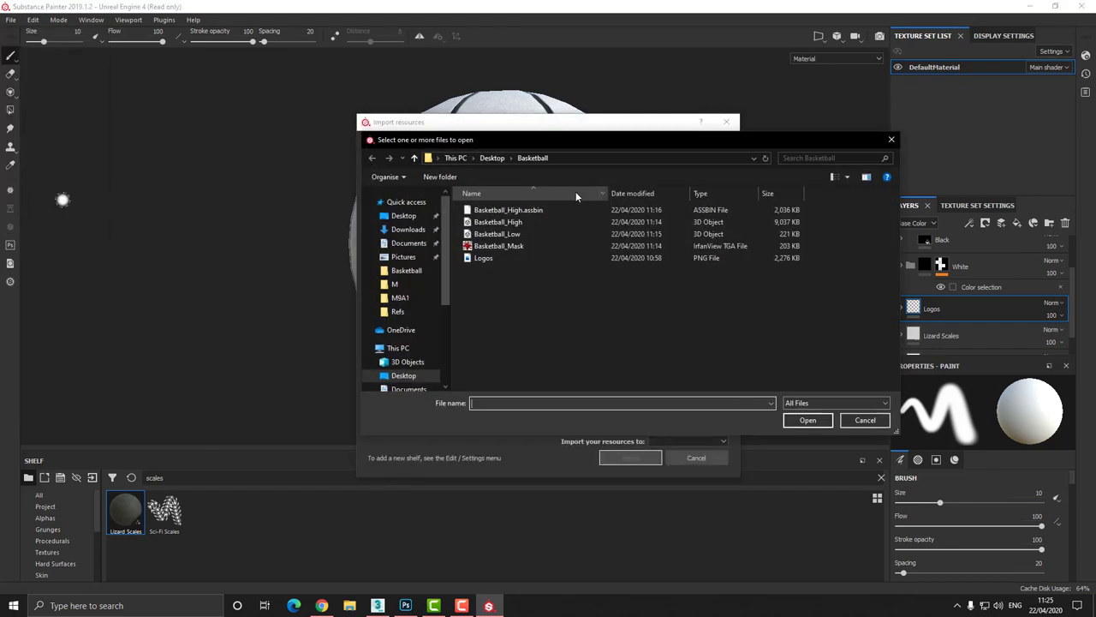
pyautogui.click(492, 257)
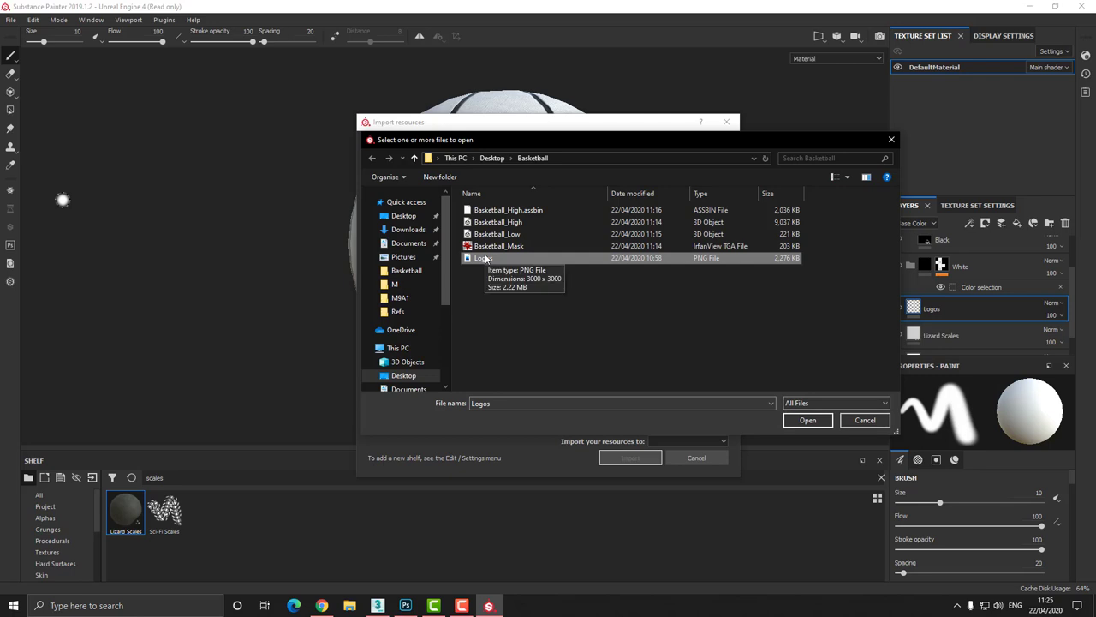
pyautogui.click(807, 420)
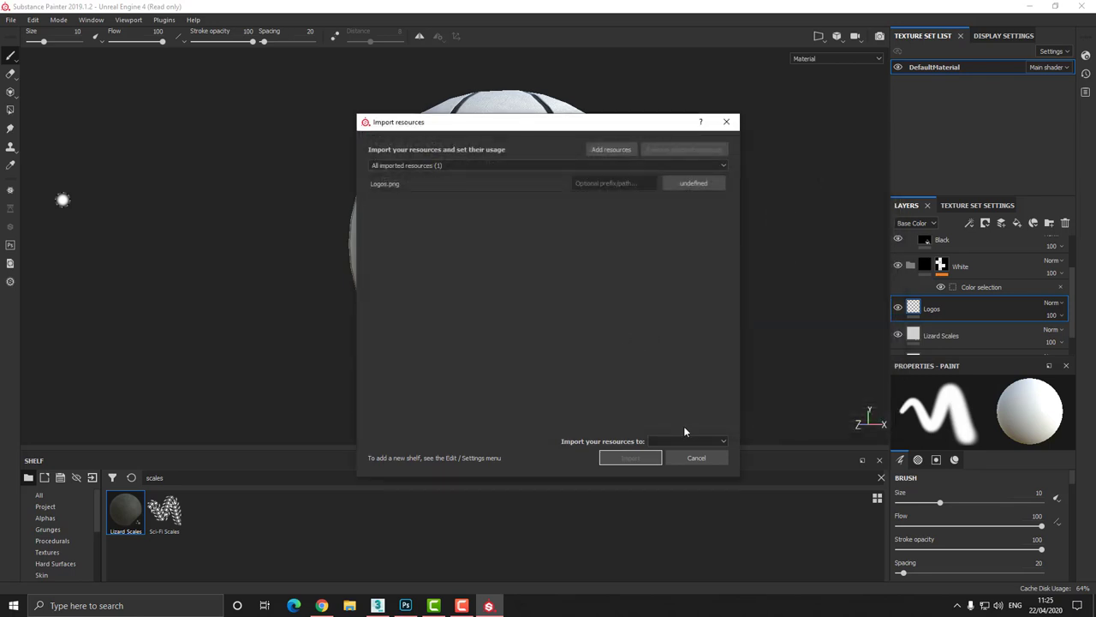
# Step: Import Logos.png as a texture into the current session and look through the texture shelf
pyautogui.click(694, 183)
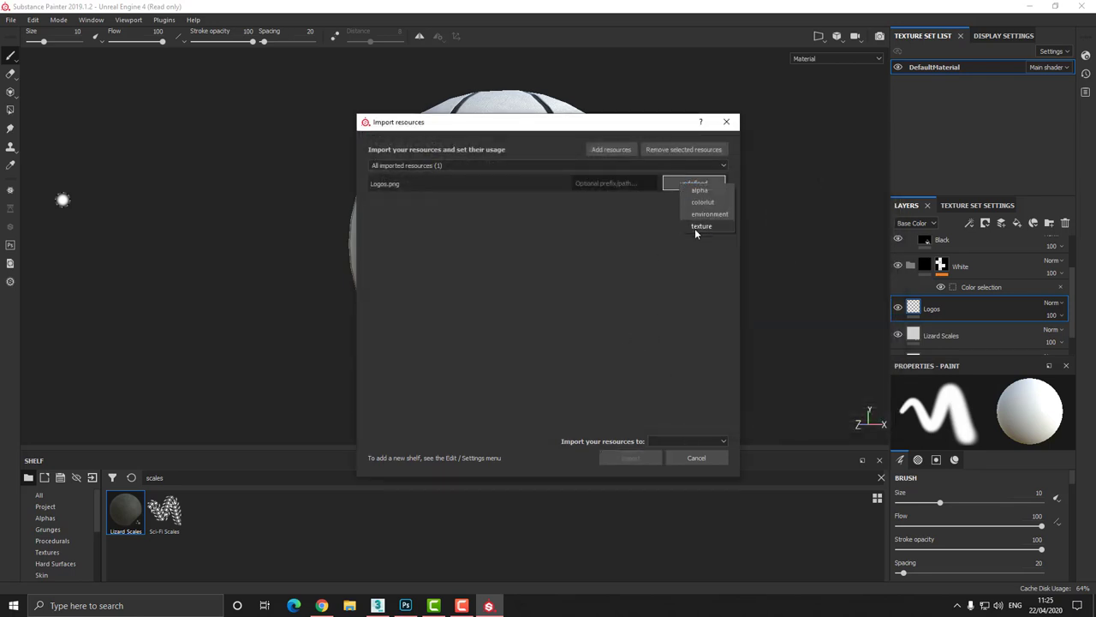
pyautogui.click(695, 229)
pyautogui.click(692, 442)
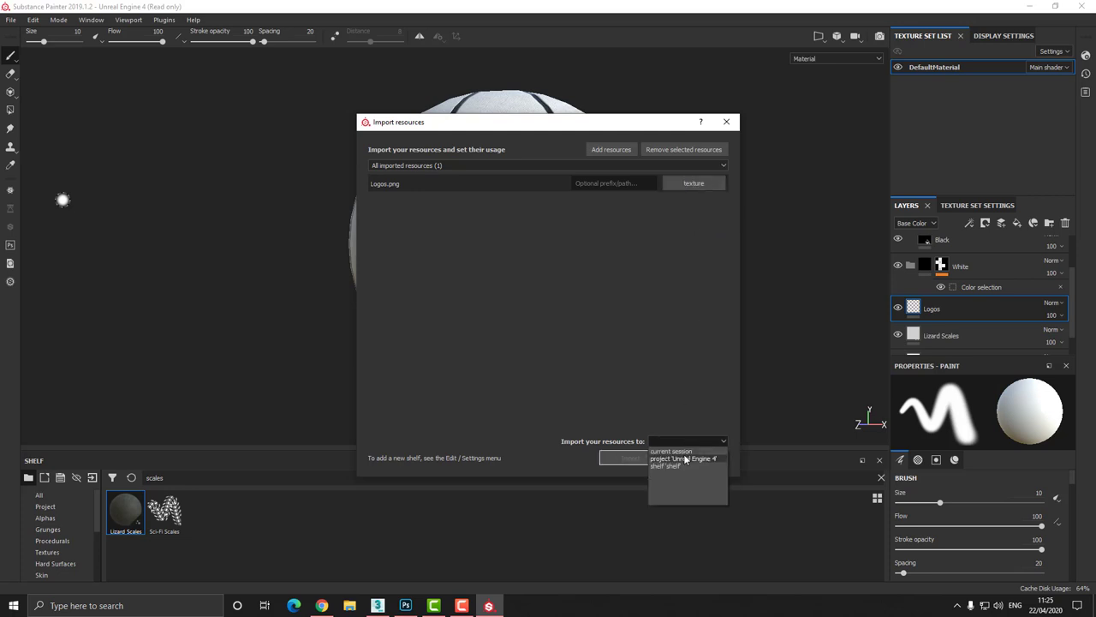
pyautogui.click(683, 453)
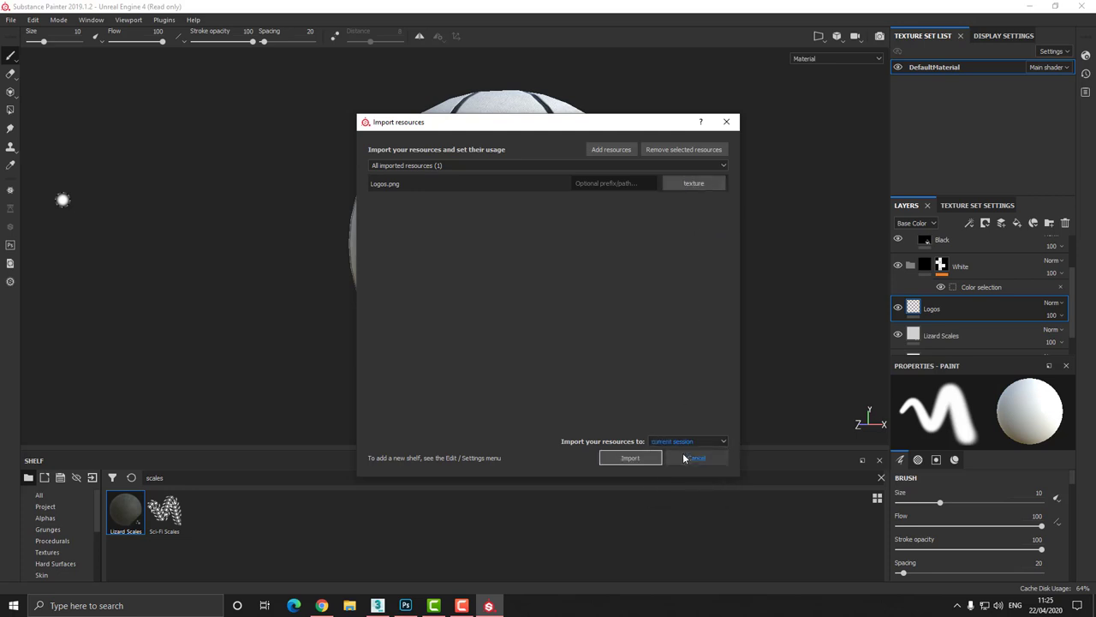
pyautogui.click(638, 457)
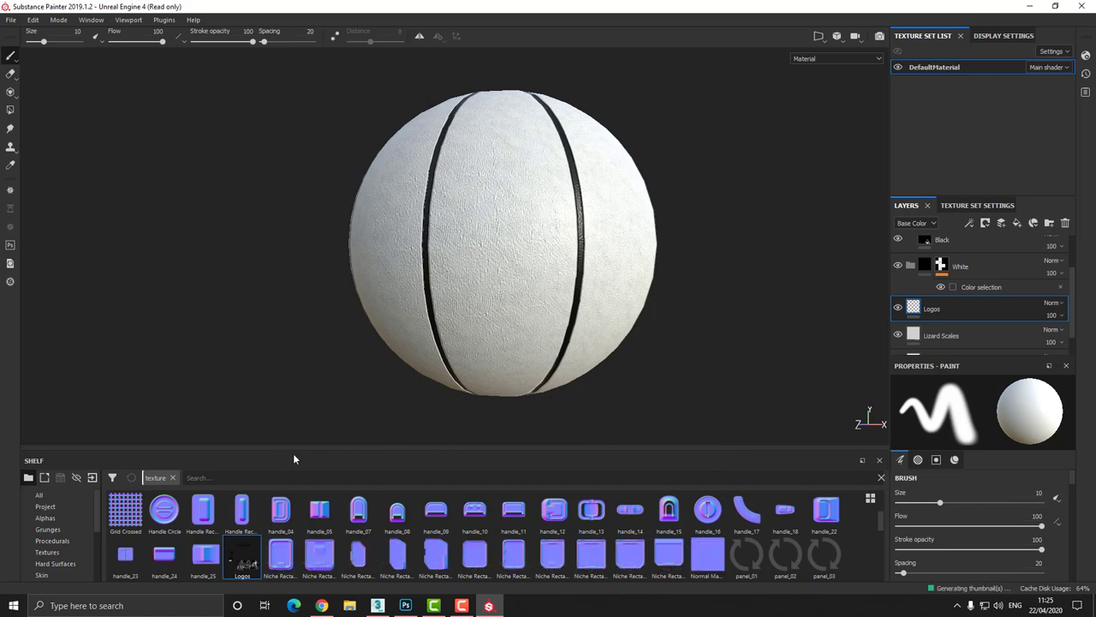
pyautogui.scroll(-5, 398, 532)
pyautogui.scroll(6, 399, 533)
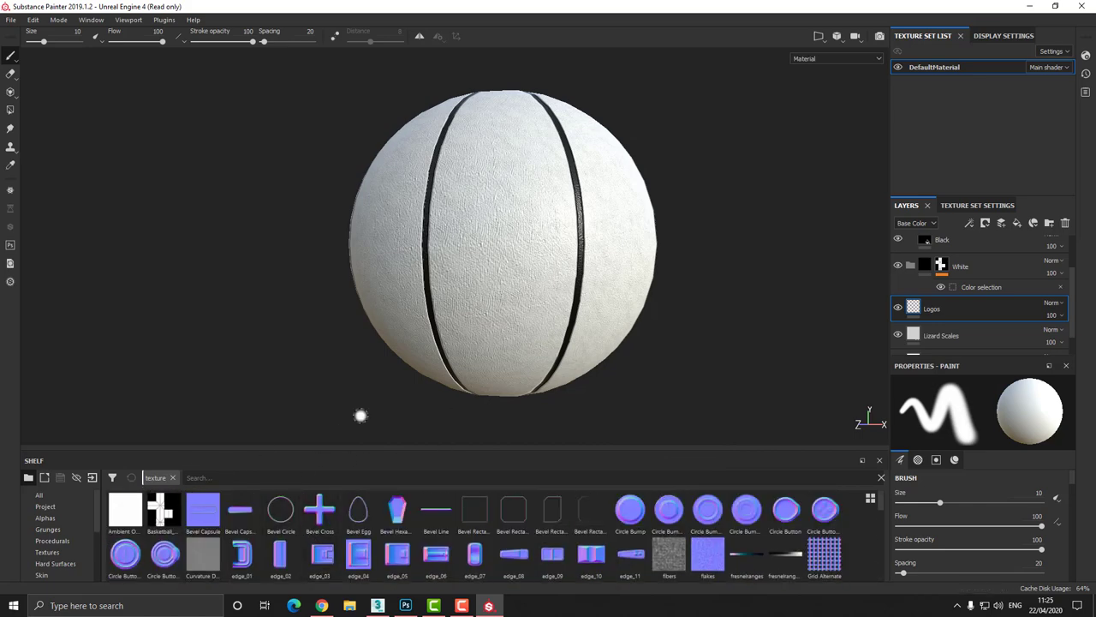
# Step: Activate the Projection tool on the Logos layer and assign the Logos texture as its base color
pyautogui.moveTo(298, 205)
pyautogui.keyDown('alt'); pyautogui.mouseDown(button='middle')
pyautogui.moveTo(291, 217)
pyautogui.moveTo(288, 203)
pyautogui.mouseUp(button='middle'); pyautogui.keyUp('alt')
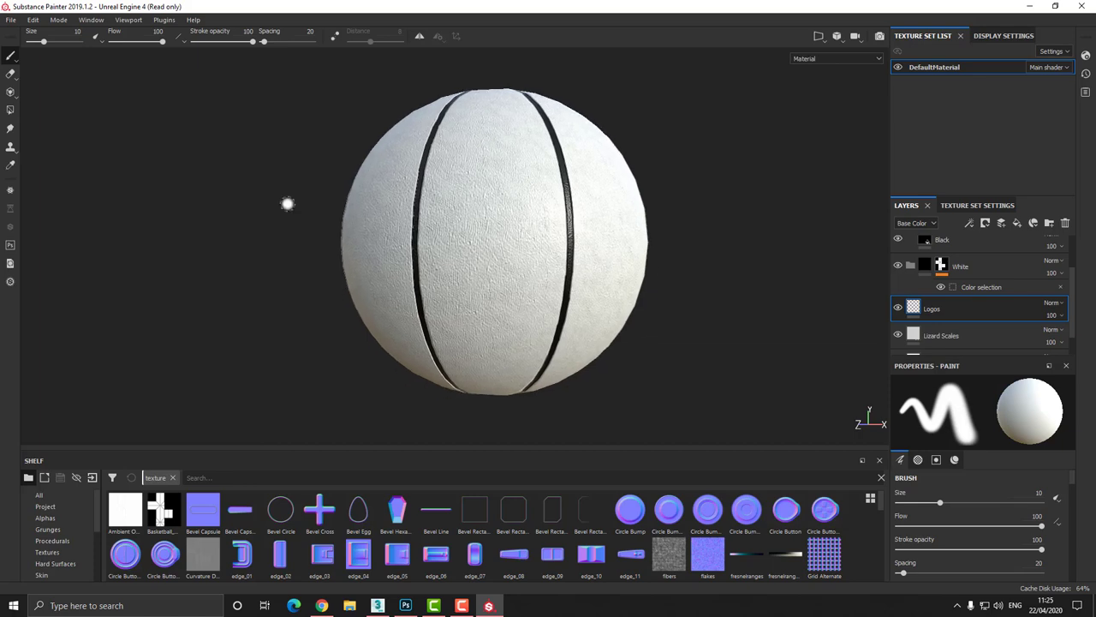
pyautogui.click(12, 94)
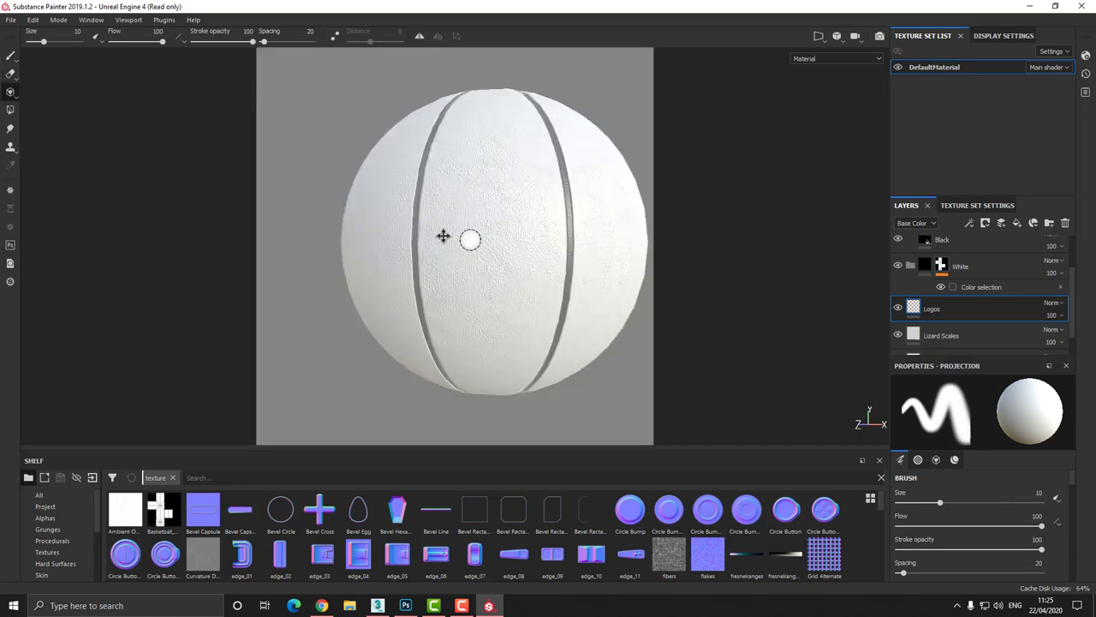
pyautogui.keyDown('alt'); pyautogui.moveTo(443, 235); pyautogui.dragTo(426, 235); pyautogui.keyUp('alt')
pyautogui.moveTo(729, 238); pyautogui.dragTo(716, 246)
pyautogui.moveTo(716, 246)
pyautogui.keyDown('alt'); pyautogui.mouseDown()
pyautogui.moveTo(693, 252)
pyautogui.moveTo(708, 240)
pyautogui.mouseUp(); pyautogui.keyUp('alt')
pyautogui.hotkey('alt', 'shift')
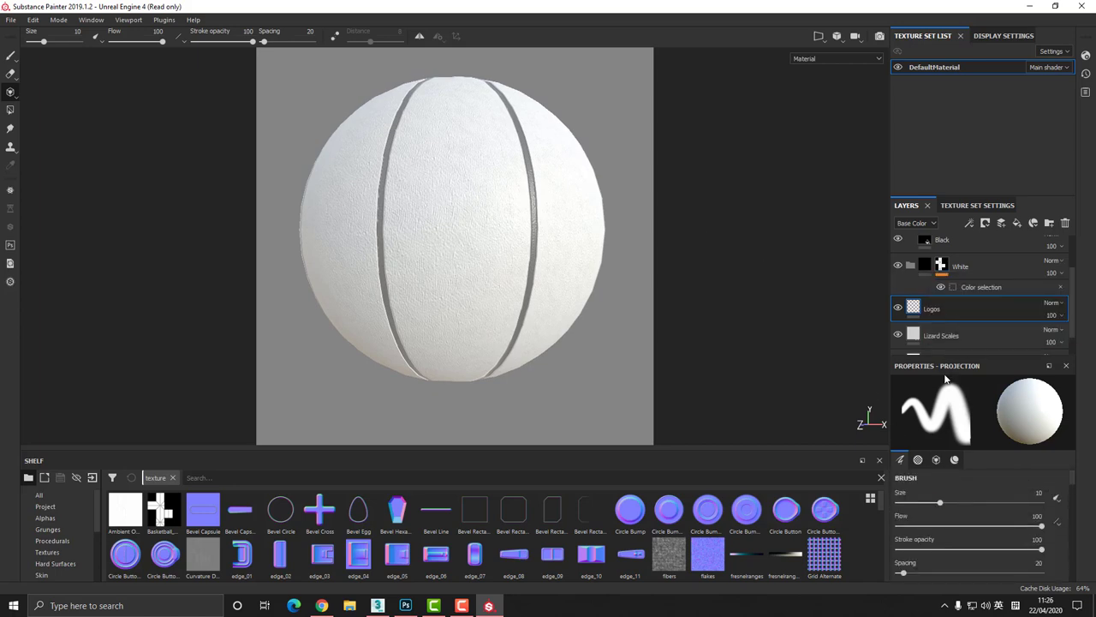
pyautogui.scroll(-8, 961, 506)
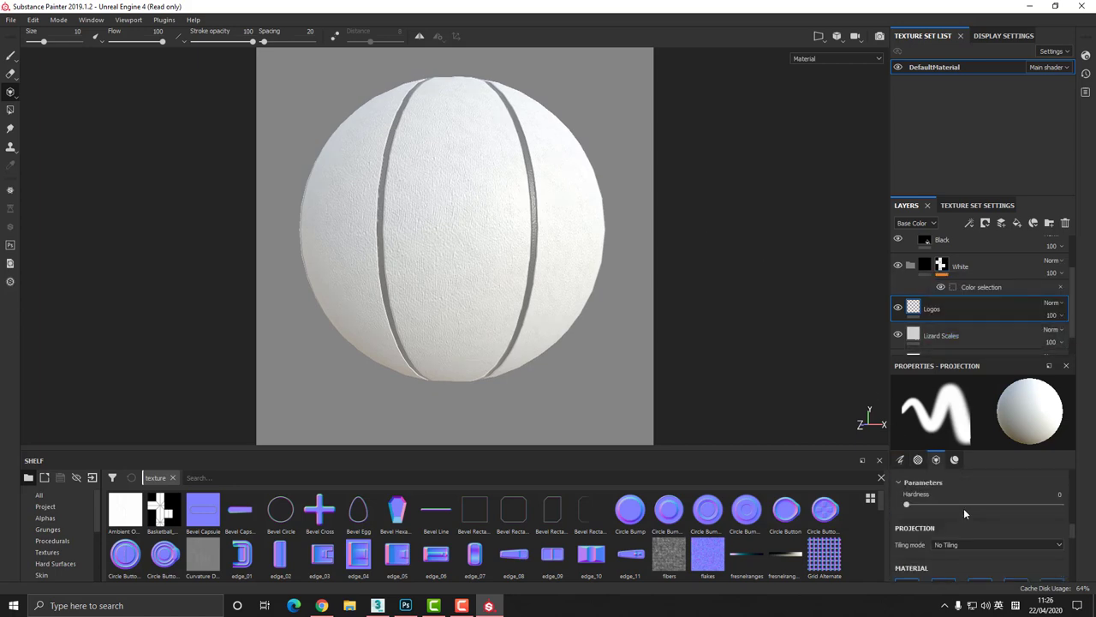
pyautogui.scroll(-5, 960, 509)
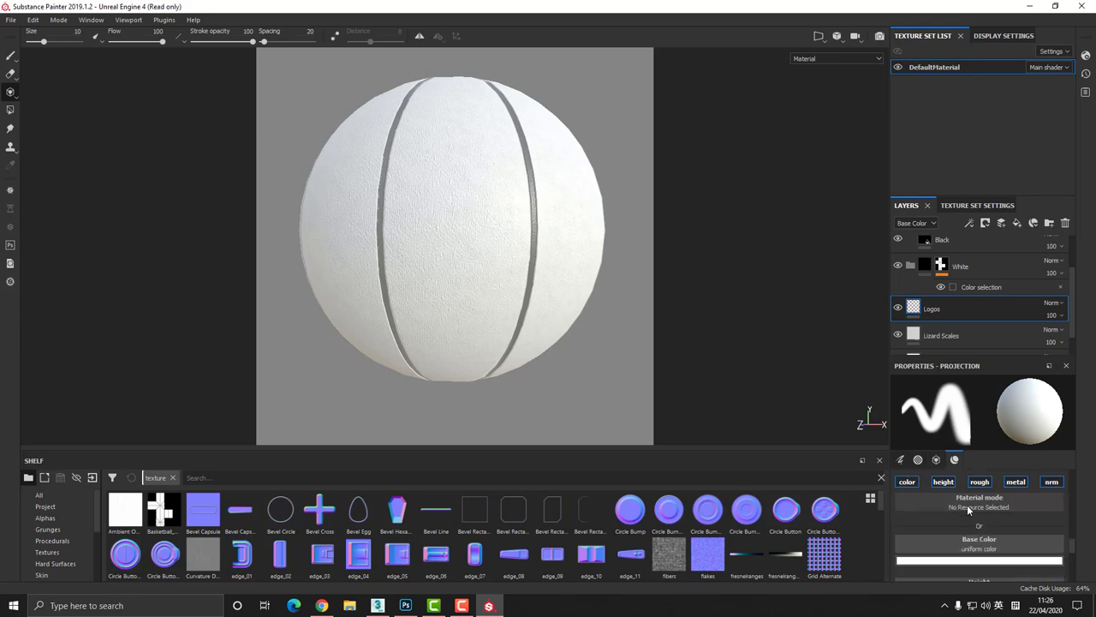
pyautogui.click(967, 506)
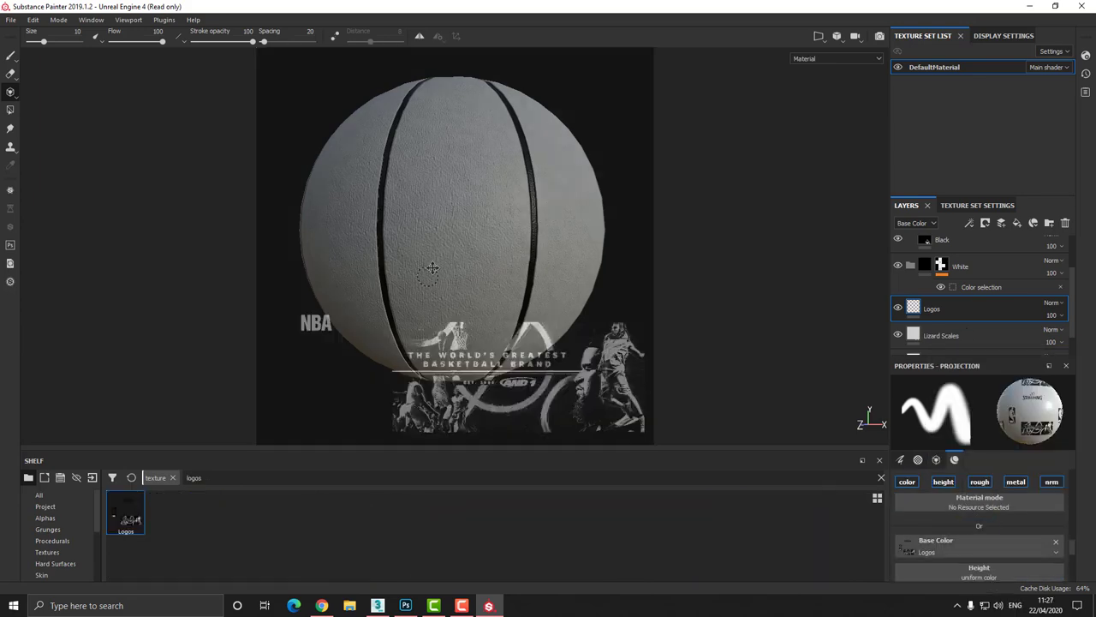
# Step: Try to project the NBA logo onto a white panel of the ball, and undo the strokes
pyautogui.keyDown('alt'); pyautogui.moveTo(432, 268); pyautogui.dragTo(358, 361); pyautogui.keyUp('alt')
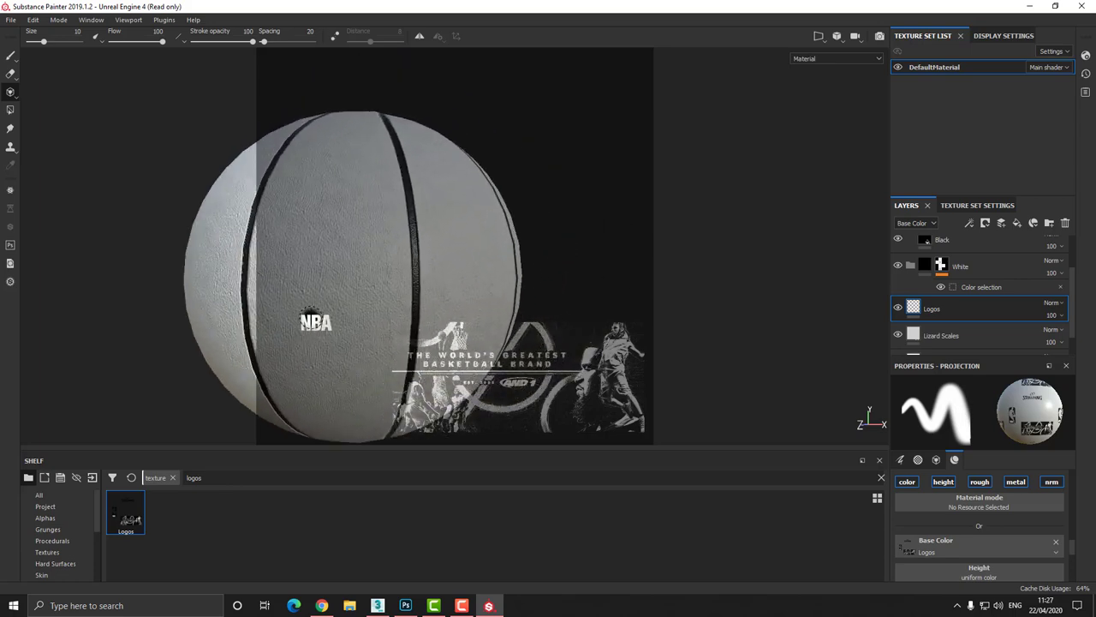
pyautogui.moveTo(310, 331); pyautogui.dragTo(322, 310)
pyautogui.click(339, 285)
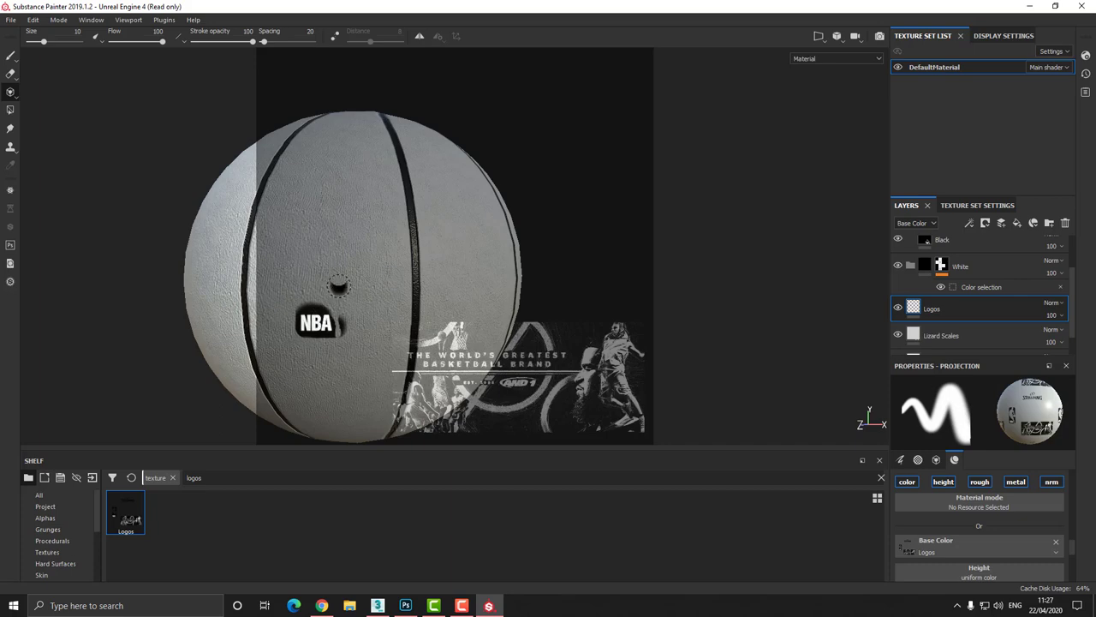
pyautogui.keyDown('alt'); pyautogui.moveTo(341, 284); pyautogui.dragTo(357, 196, button='middle'); pyautogui.keyUp('alt')
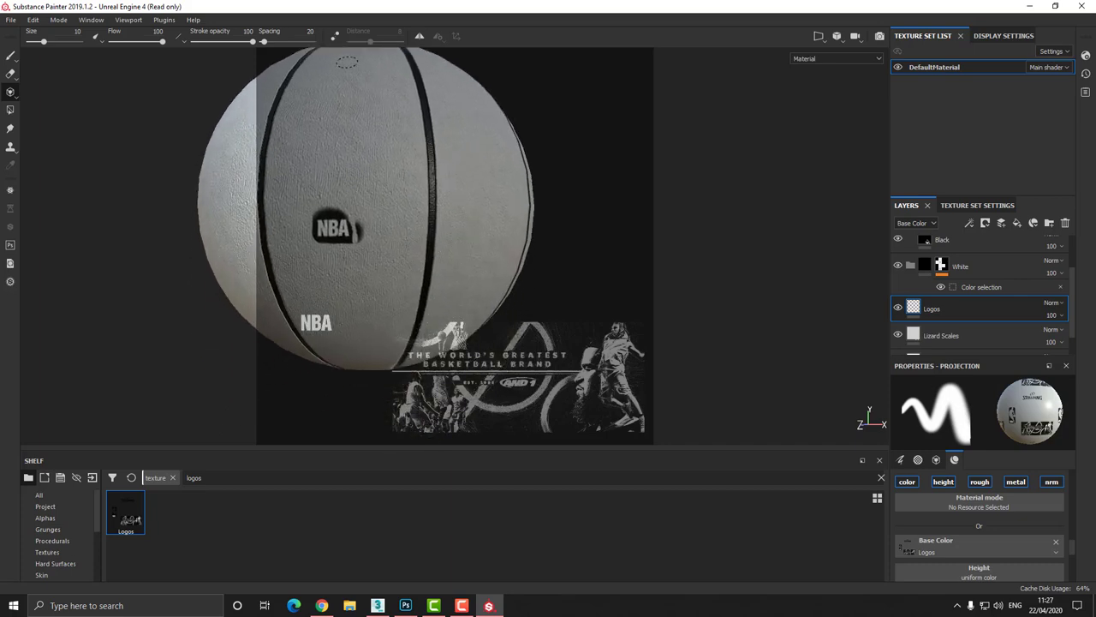
pyautogui.moveTo(487, 107); pyautogui.dragTo(440, 134)
pyautogui.moveTo(402, 159)
pyautogui.keyDown('alt'); pyautogui.mouseDown(button='middle')
pyautogui.moveTo(553, 196)
pyautogui.moveTo(543, 201)
pyautogui.mouseUp(button='middle'); pyautogui.keyUp('alt')
pyautogui.hotkey('ctrl', 'z')
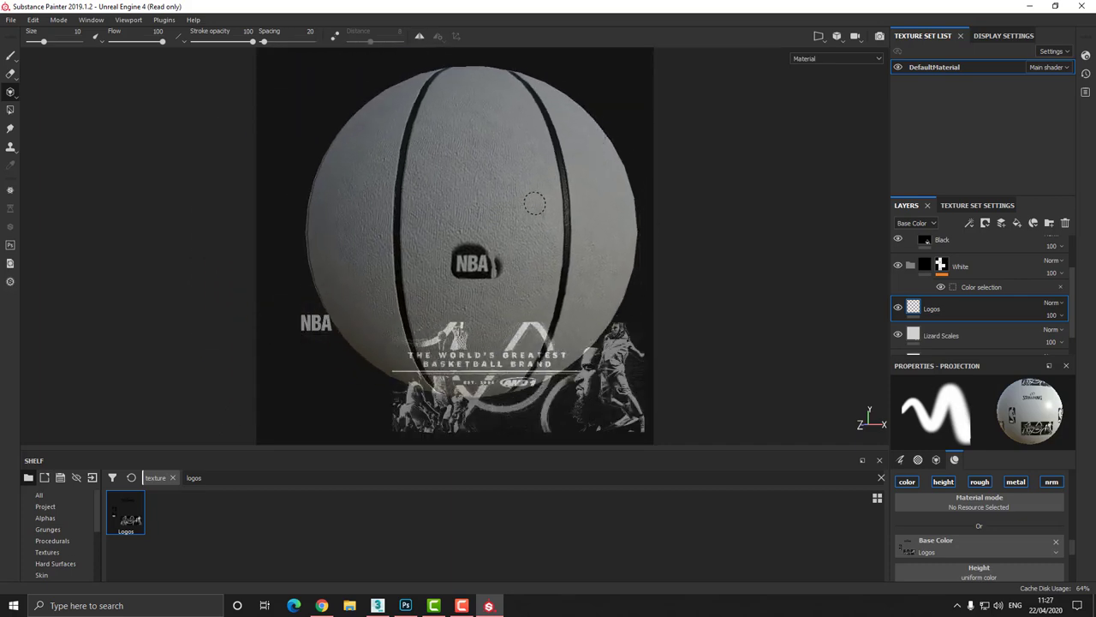
# Step: Rotate the logo stencil a quarter turn so the SPALDING logo runs vertically along the front panel, and undo the test stroke
pyautogui.keyDown('alt'); pyautogui.moveTo(526, 204); pyautogui.dragTo(529, 248); pyautogui.keyUp('alt')
pyautogui.press('s')
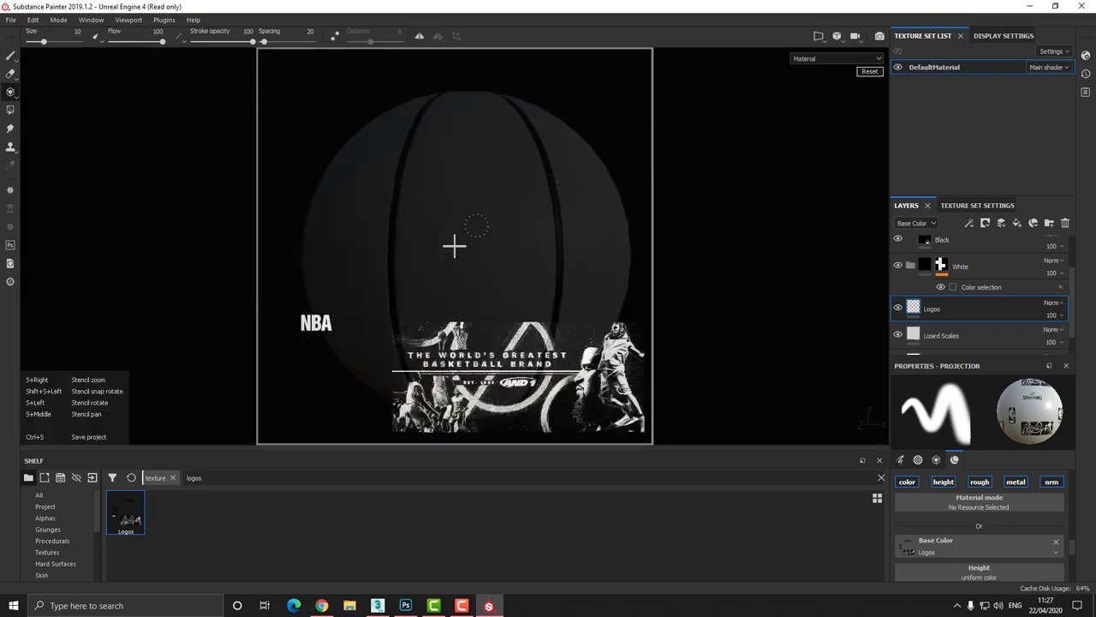
pyautogui.moveTo(477, 225); pyautogui.dragTo(472, 215, button='right')
pyautogui.moveTo(472, 216); pyautogui.dragTo(299, 295)
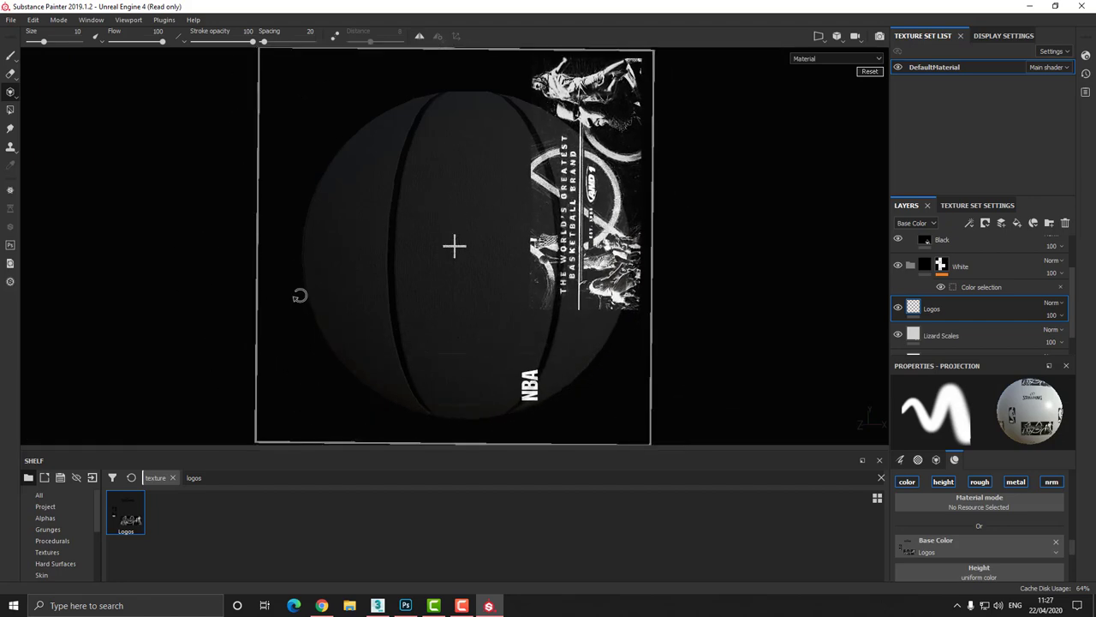
pyautogui.moveTo(336, 257); pyautogui.dragTo(427, 289, button='middle')
pyautogui.moveTo(455, 185); pyautogui.dragTo(423, 210)
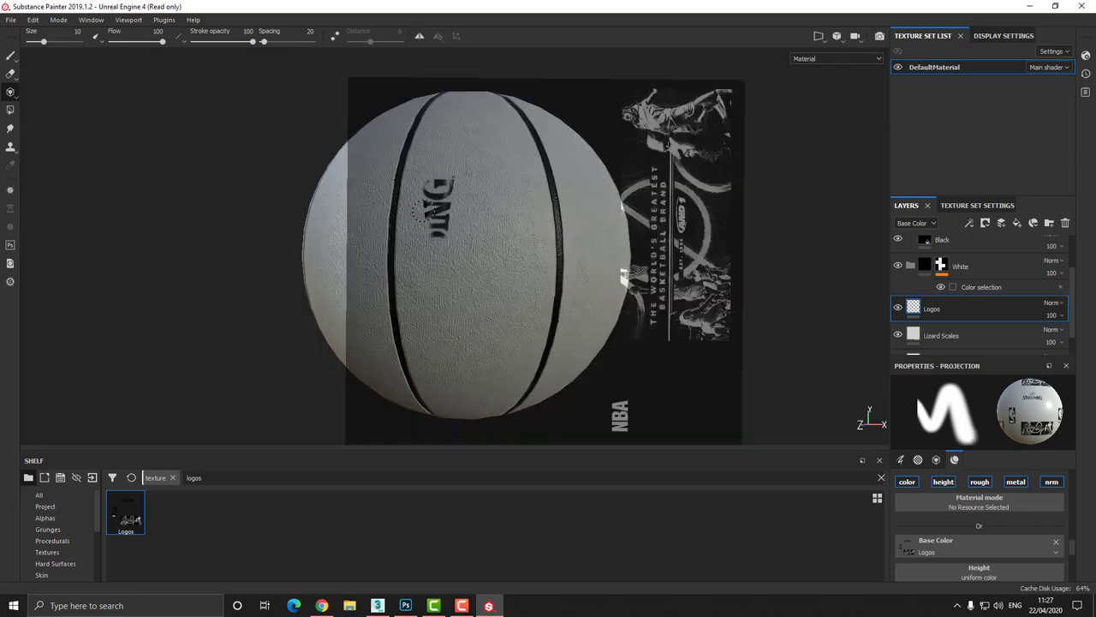
pyautogui.hotkey('ctrl', 'z')
# Step: Enlarge the logo stencil slightly and move it so the SPALDING logo fits inside the front panel
pyautogui.moveTo(439, 216); pyautogui.dragTo(486, 242, button='middle')
pyautogui.moveTo(487, 228)
pyautogui.mouseDown(button='right')
pyautogui.moveTo(491, 250)
pyautogui.moveTo(489, 228)
pyautogui.moveTo(499, 237)
pyautogui.mouseUp(button='right')
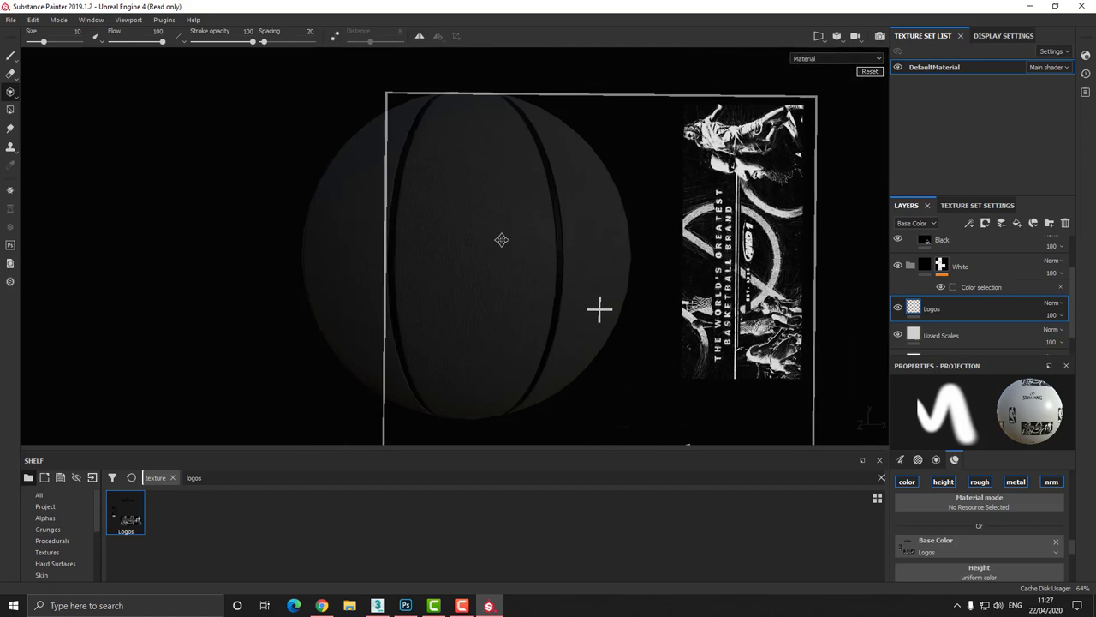
pyautogui.press('s')
pyautogui.press('s')
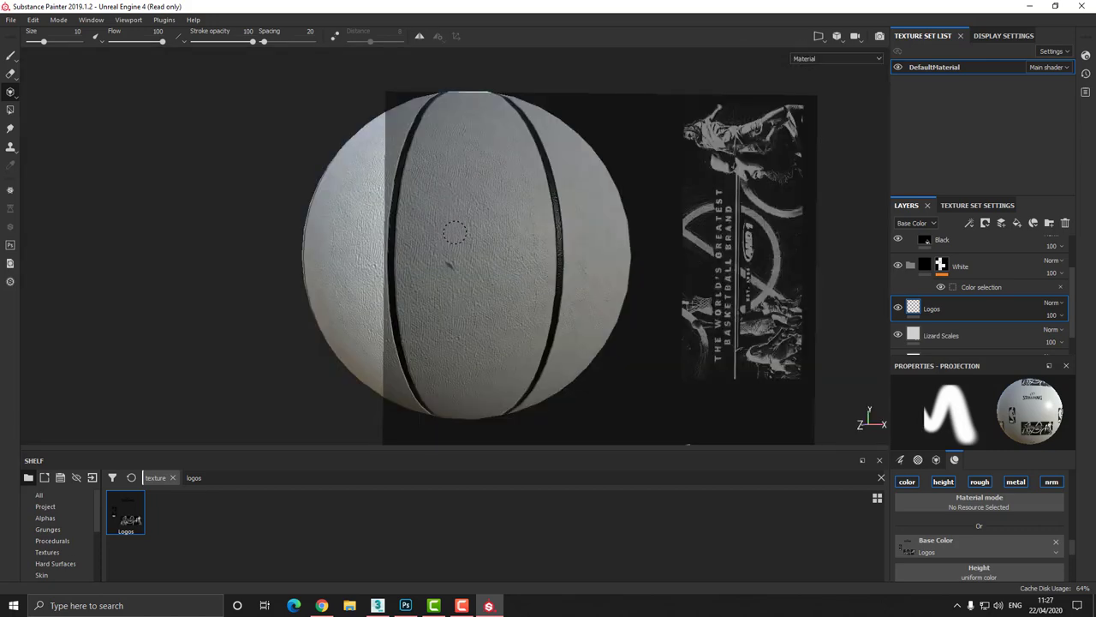
pyautogui.press('s')
pyautogui.moveTo(475, 226); pyautogui.dragTo(446, 225, button='middle')
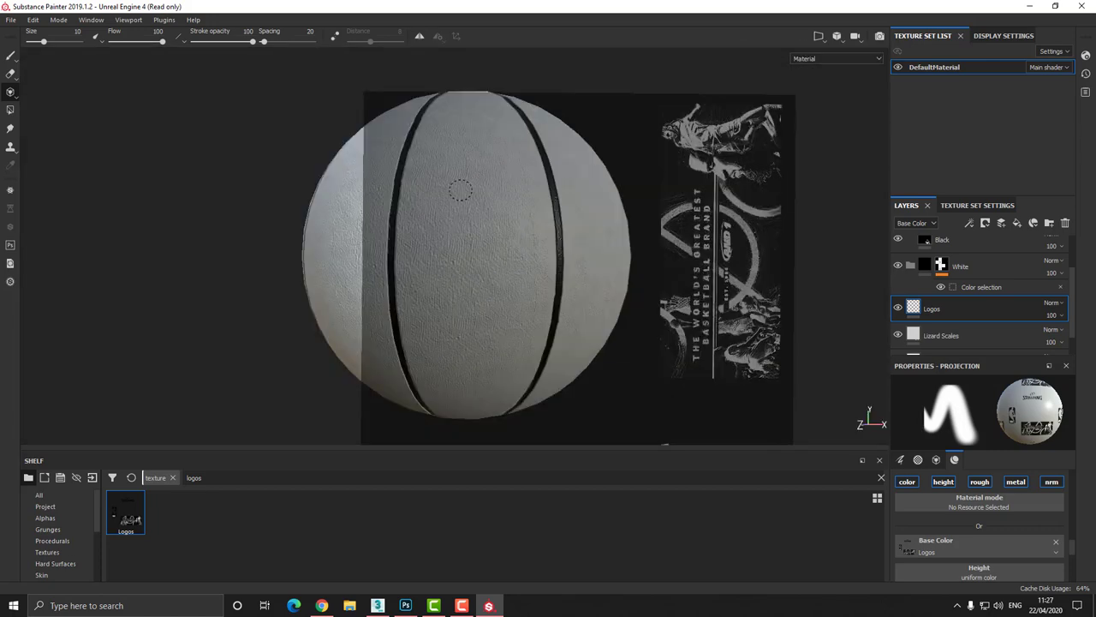
# Step: Set the brush size to 16.73 while trying a projection of the SPALDING logo on the front panel, and undo the strokes
pyautogui.moveTo(455, 192)
pyautogui.mouseDown()
pyautogui.moveTo(455, 263)
pyautogui.moveTo(459, 152)
pyautogui.moveTo(462, 272)
pyautogui.moveTo(448, 316)
pyautogui.moveTo(459, 287)
pyautogui.mouseUp()
pyautogui.rightClick(481, 278)
pyautogui.moveTo(514, 332); pyautogui.dragTo(531, 331)
pyautogui.press('s')
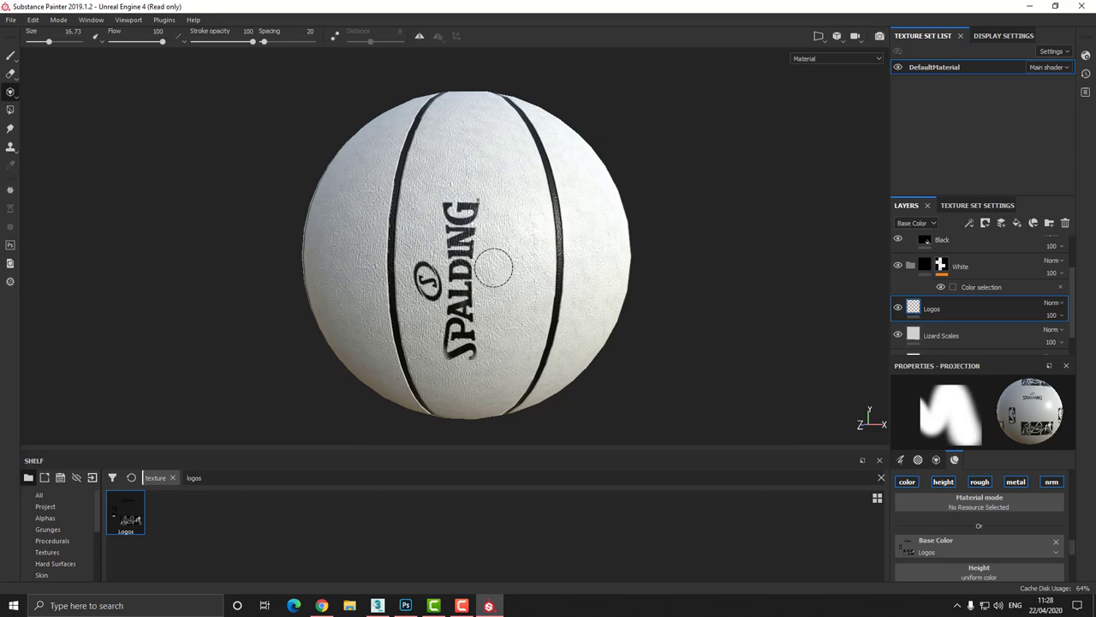
pyautogui.hotkey('ctrl', 'z')
# Step: Enlarge and recenter the logo stencil, and project the full SPALDING logo onto the front panel
pyautogui.press('s')
pyautogui.press('s')
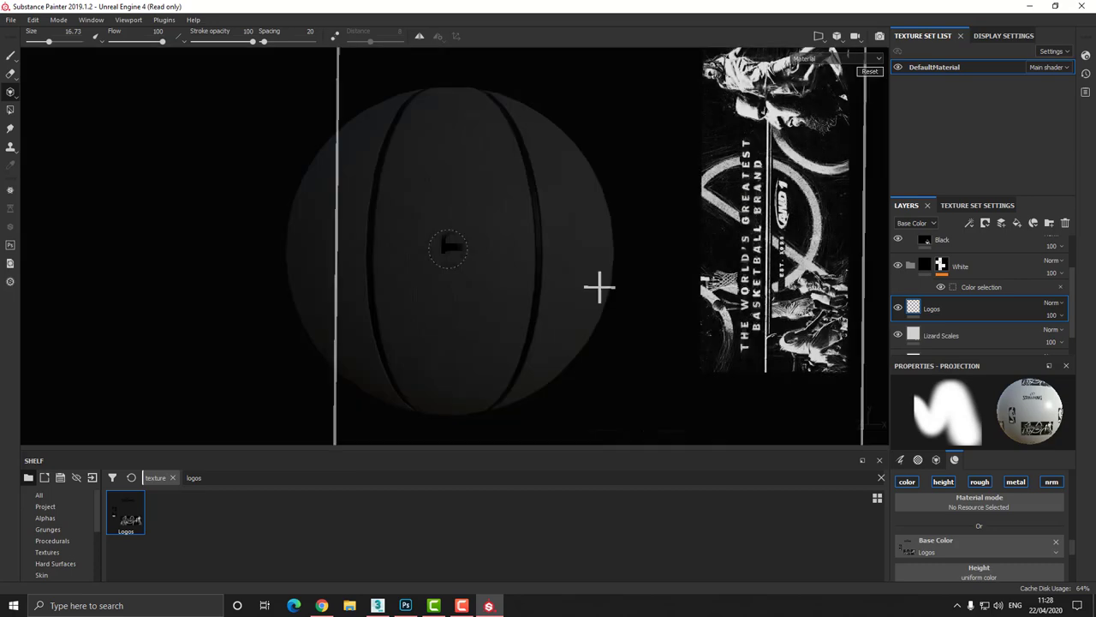
pyautogui.moveTo(448, 249); pyautogui.dragTo(459, 248, button='middle')
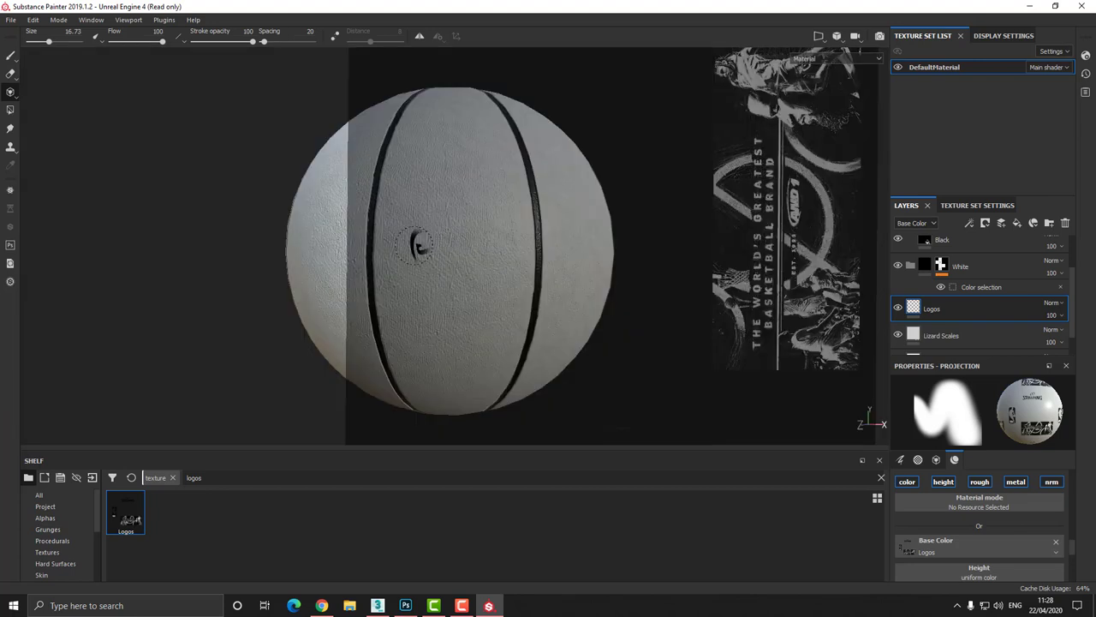
pyautogui.moveTo(463, 197)
pyautogui.mouseDown()
pyautogui.moveTo(465, 122)
pyautogui.moveTo(471, 227)
pyautogui.moveTo(458, 360)
pyautogui.mouseUp()
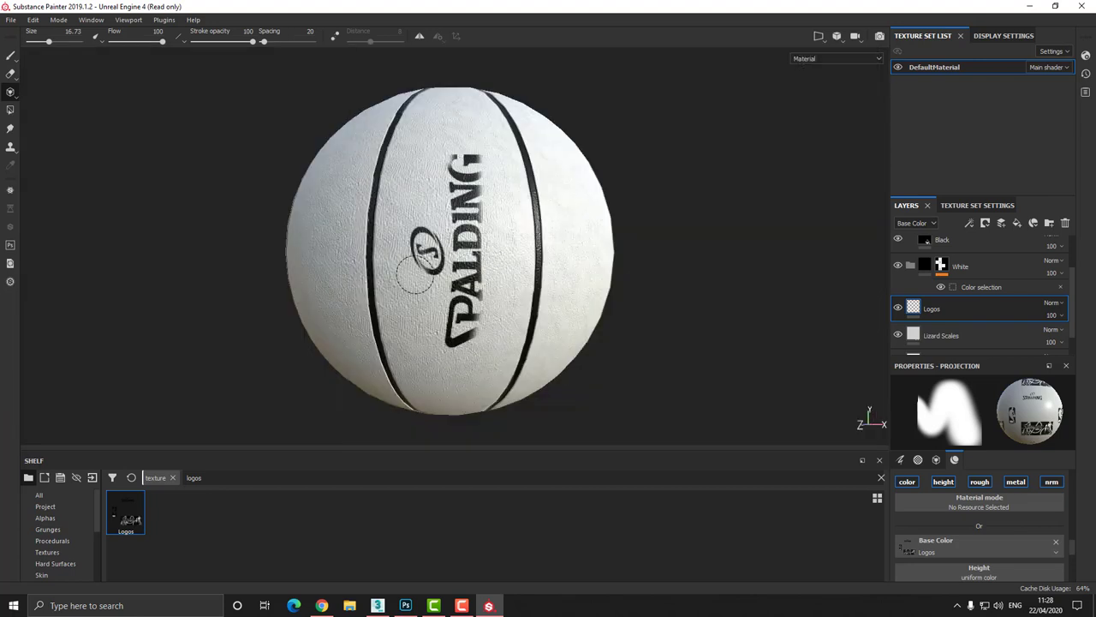
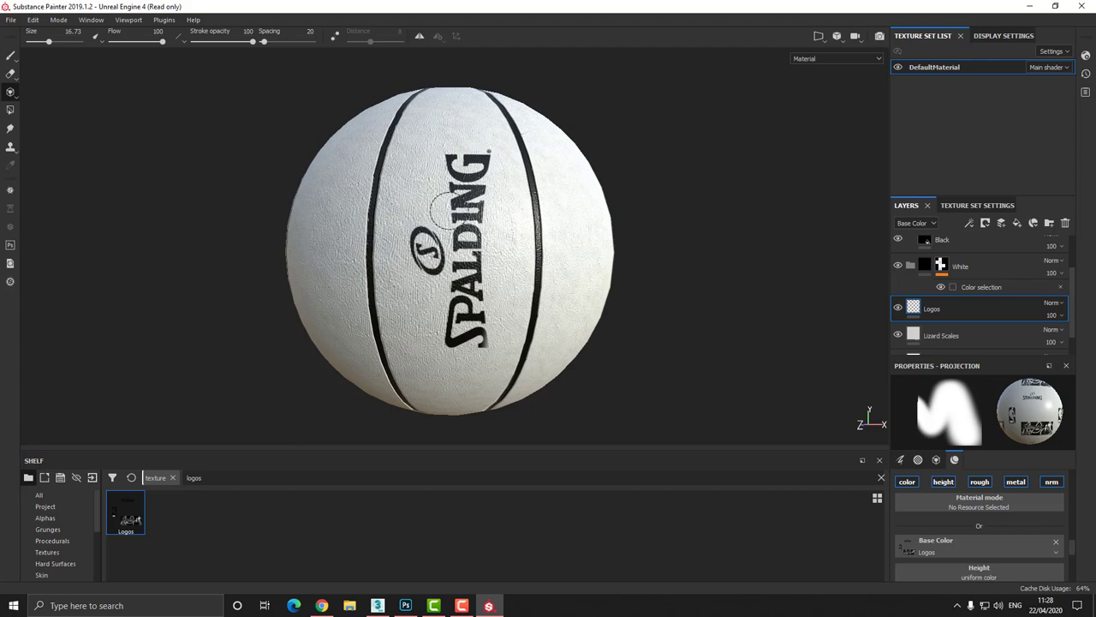
# Step: Move and shrink the logo stencil so the NBA logo fits within a blank panel beside the SPALDING logo
pyautogui.press('s')
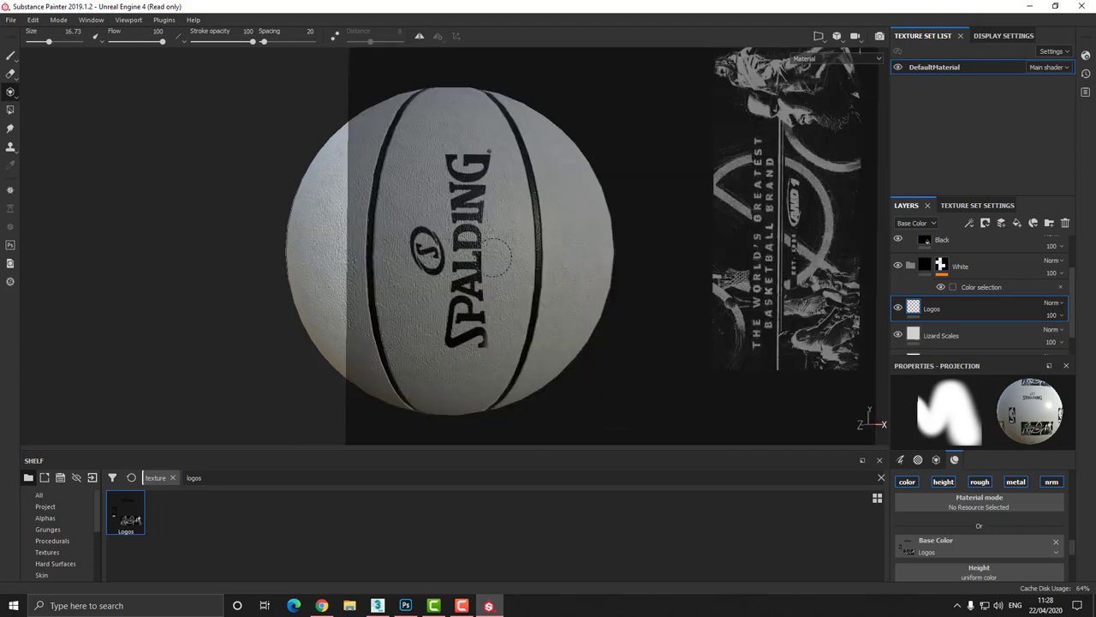
pyautogui.keyDown('alt'); pyautogui.moveTo(539, 262); pyautogui.dragTo(437, 260); pyautogui.keyUp('alt')
pyautogui.keyDown('alt'); pyautogui.moveTo(538, 262); pyautogui.dragTo(447, 260, button='middle'); pyautogui.keyUp('alt')
pyautogui.keyDown('alt'); pyautogui.moveTo(446, 258); pyautogui.dragTo(474, 262); pyautogui.keyUp('alt')
pyautogui.press('s')
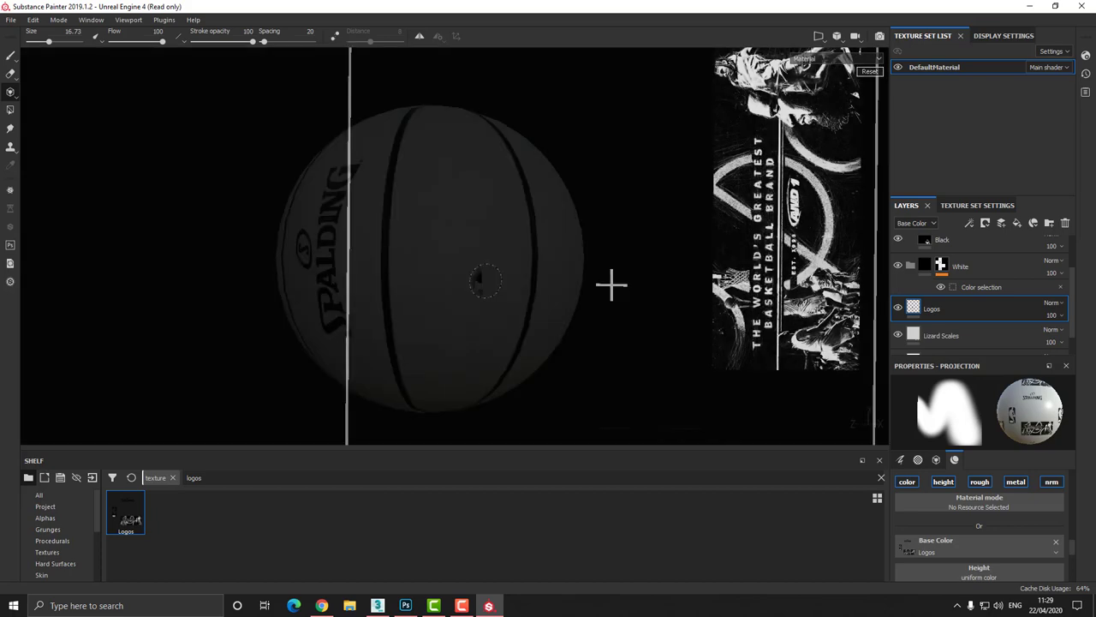
pyautogui.moveTo(609, 283); pyautogui.dragTo(428, 111, button='middle')
pyautogui.moveTo(453, 240); pyautogui.dragTo(477, 211, button='middle')
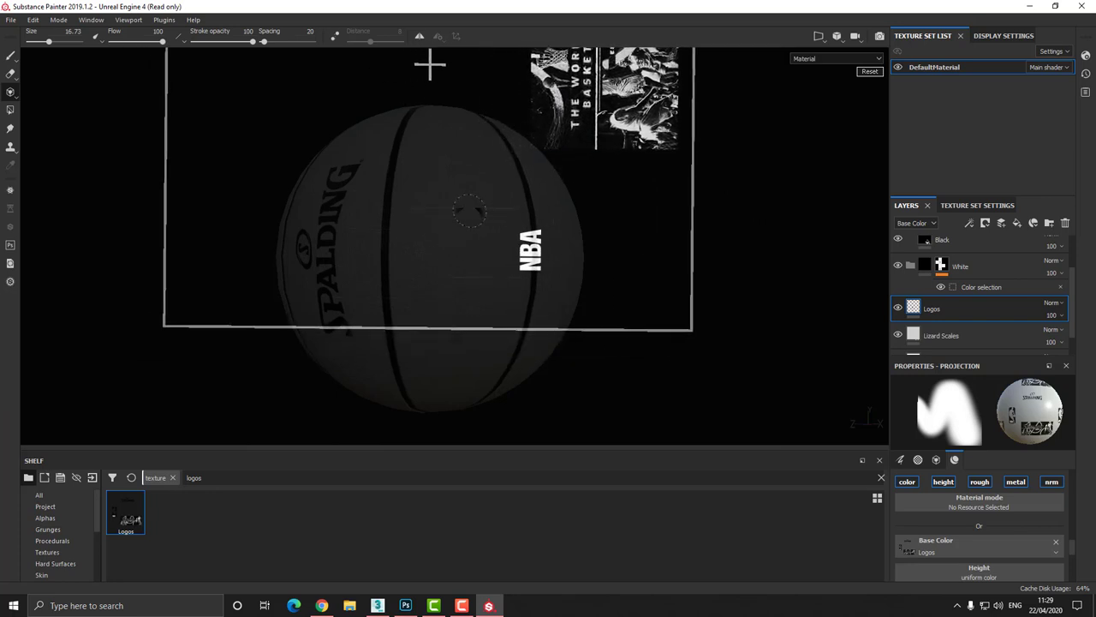
pyautogui.moveTo(470, 207); pyautogui.dragTo(465, 201, button='right')
pyautogui.moveTo(463, 218); pyautogui.dragTo(463, 226, button='middle')
pyautogui.moveTo(462, 226); pyautogui.dragTo(463, 240, button='right')
pyautogui.moveTo(464, 240); pyautogui.dragTo(528, 266, button='middle')
# Step: Project the complete NBA player logo across the middle of the blank panel to the left of SPALDING
pyautogui.moveTo(482, 261)
pyautogui.keyDown('alt'); pyautogui.mouseDown()
pyautogui.moveTo(437, 246)
pyautogui.moveTo(473, 242)
pyautogui.mouseUp(); pyautogui.keyUp('alt')
pyautogui.press('s')
pyautogui.press('s')
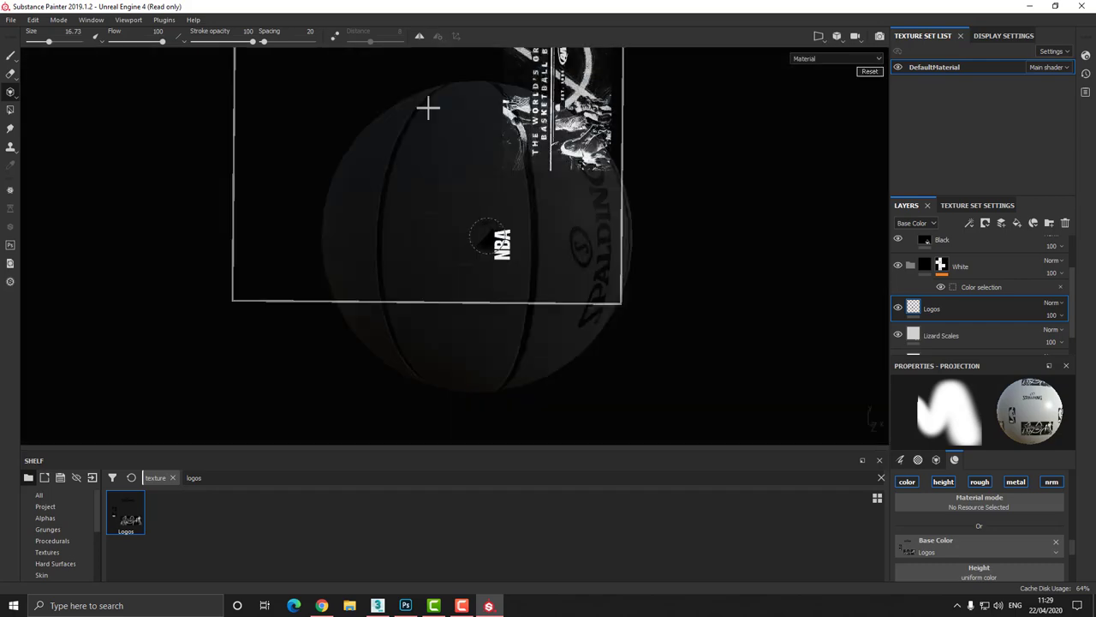
pyautogui.moveTo(481, 240)
pyautogui.keyDown('alt'); pyautogui.mouseDown()
pyautogui.moveTo(487, 248)
pyautogui.moveTo(491, 236)
pyautogui.mouseUp(); pyautogui.keyUp('alt')
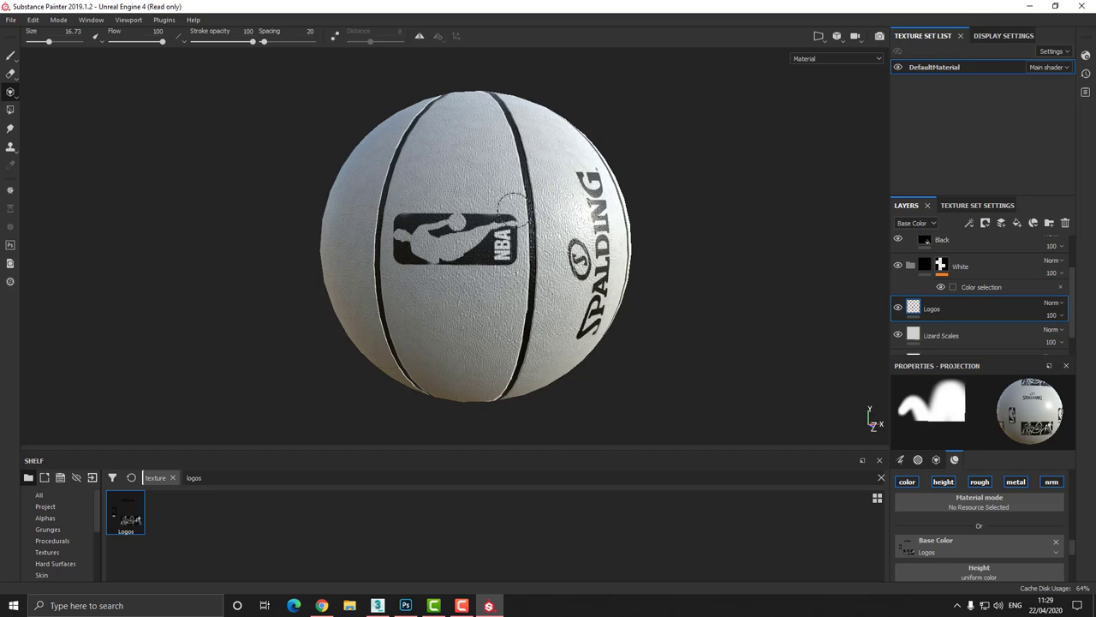
pyautogui.moveTo(478, 247); pyautogui.dragTo(494, 255)
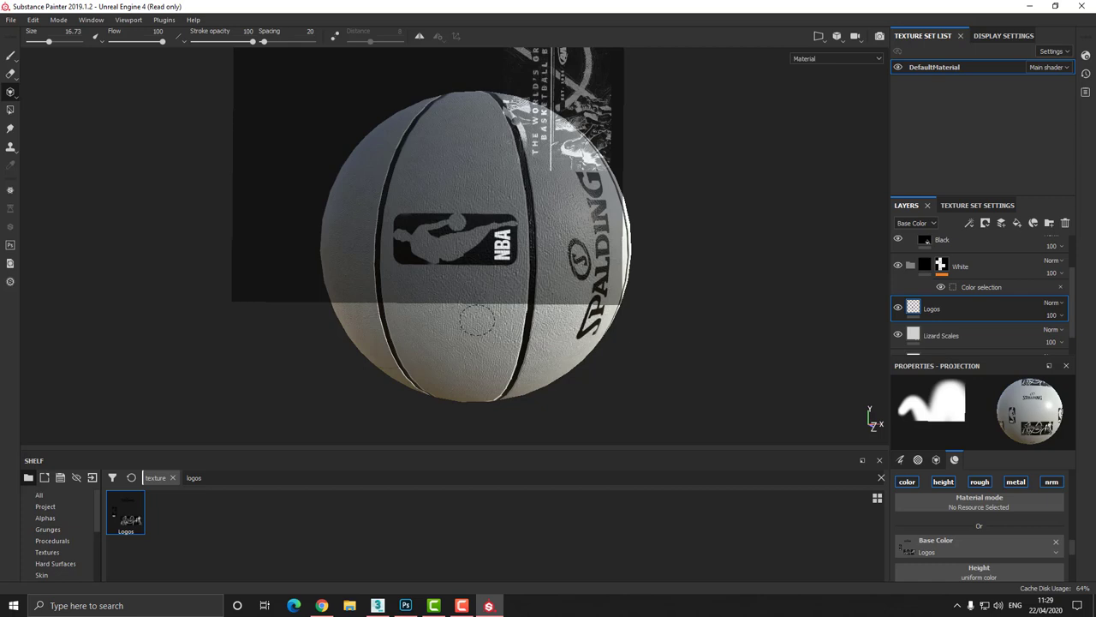
# Step: Turn to the blank panel on the right of SPALDING and move the stencil's World's Greatest Basketball Brand graphic over it
pyautogui.keyDown('alt'); pyautogui.moveTo(477, 320); pyautogui.dragTo(403, 325); pyautogui.keyUp('alt')
pyautogui.keyDown('alt'); pyautogui.moveTo(466, 304); pyautogui.dragTo(354, 274, button='middle'); pyautogui.keyUp('alt')
pyautogui.keyDown('alt'); pyautogui.moveTo(531, 294); pyautogui.dragTo(460, 291); pyautogui.keyUp('alt')
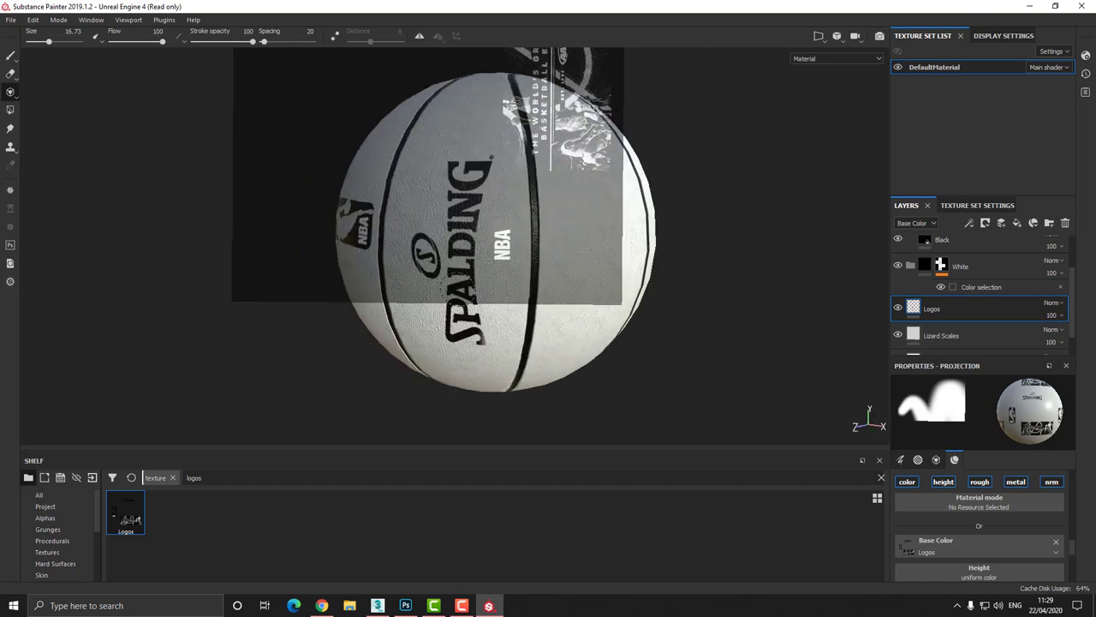
pyautogui.keyDown('alt'); pyautogui.moveTo(464, 289); pyautogui.dragTo(332, 267, button='middle'); pyautogui.keyUp('alt')
pyautogui.keyDown('alt'); pyautogui.moveTo(390, 265); pyautogui.dragTo(369, 260); pyautogui.keyUp('alt')
pyautogui.keyDown('alt'); pyautogui.moveTo(369, 260); pyautogui.dragTo(529, 197, button='middle'); pyautogui.keyUp('alt')
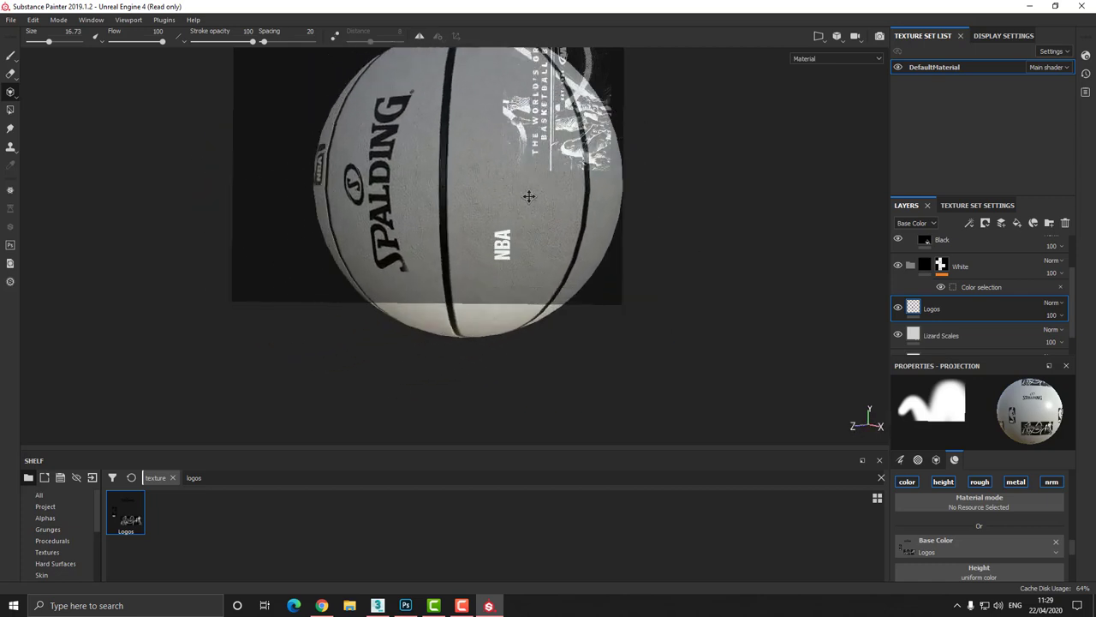
pyautogui.moveTo(529, 196)
pyautogui.keyDown('alt'); pyautogui.mouseDown()
pyautogui.moveTo(502, 220)
pyautogui.moveTo(534, 183)
pyautogui.mouseUp(); pyautogui.keyUp('alt')
pyautogui.press('s')
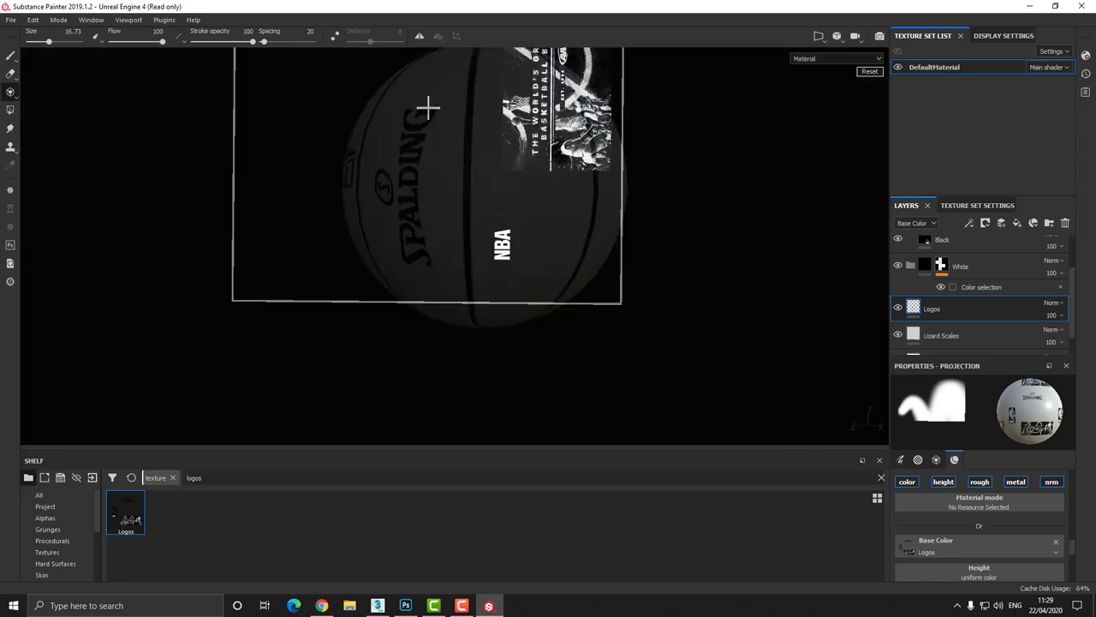
pyautogui.moveTo(428, 107); pyautogui.dragTo(387, 251, button='middle')
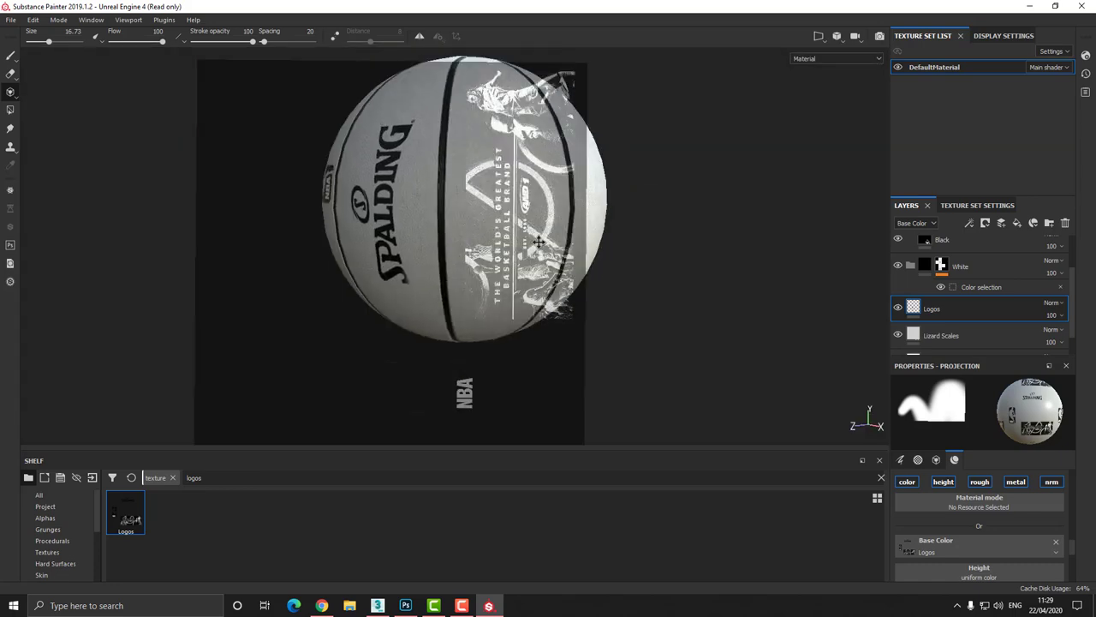
# Step: Turn the ball so the blank panel beside SPALDING faces forward, and move the stencil's World's Greatest Basketball Brand graphic between its seams
pyautogui.keyDown('alt'); pyautogui.moveTo(539, 242); pyautogui.dragTo(548, 237, button='middle'); pyautogui.keyUp('alt')
pyautogui.press('s')
pyautogui.moveTo(548, 237)
pyautogui.mouseDown(button='right')
pyautogui.moveTo(518, 248)
pyautogui.moveTo(555, 236)
pyautogui.mouseUp(button='right')
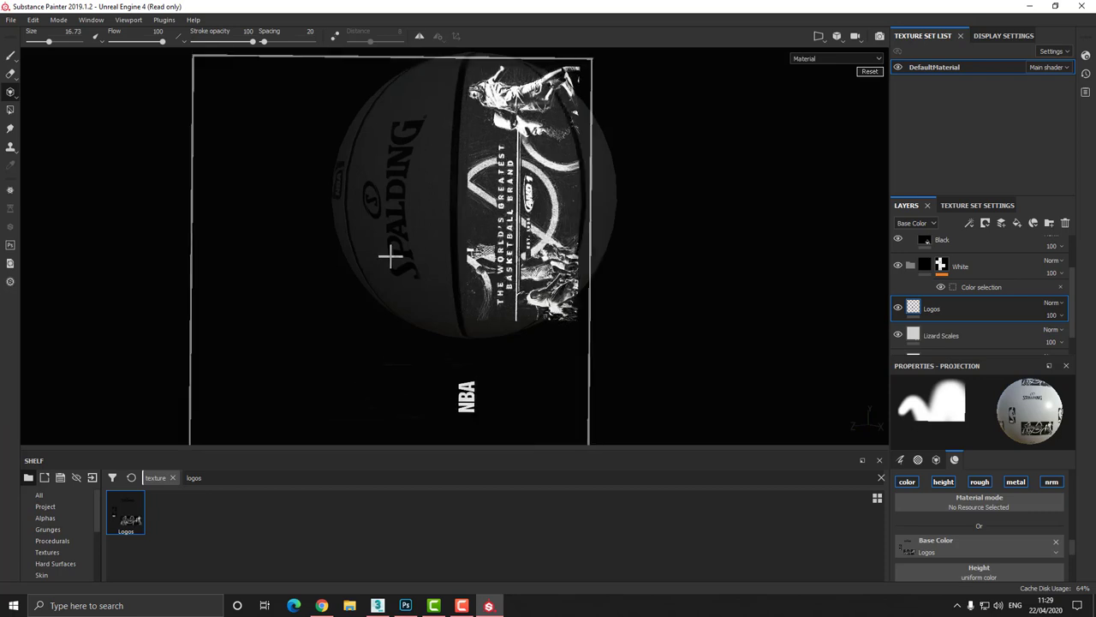
pyautogui.keyDown('alt'); pyautogui.moveTo(555, 236); pyautogui.dragTo(538, 252); pyautogui.keyUp('alt')
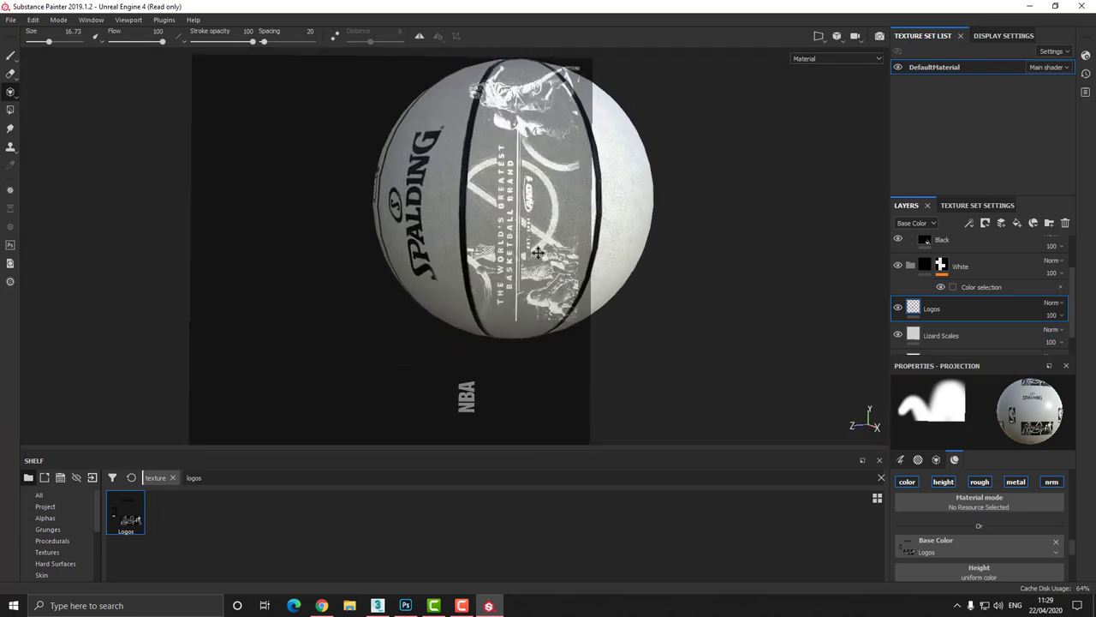
pyautogui.press('s')
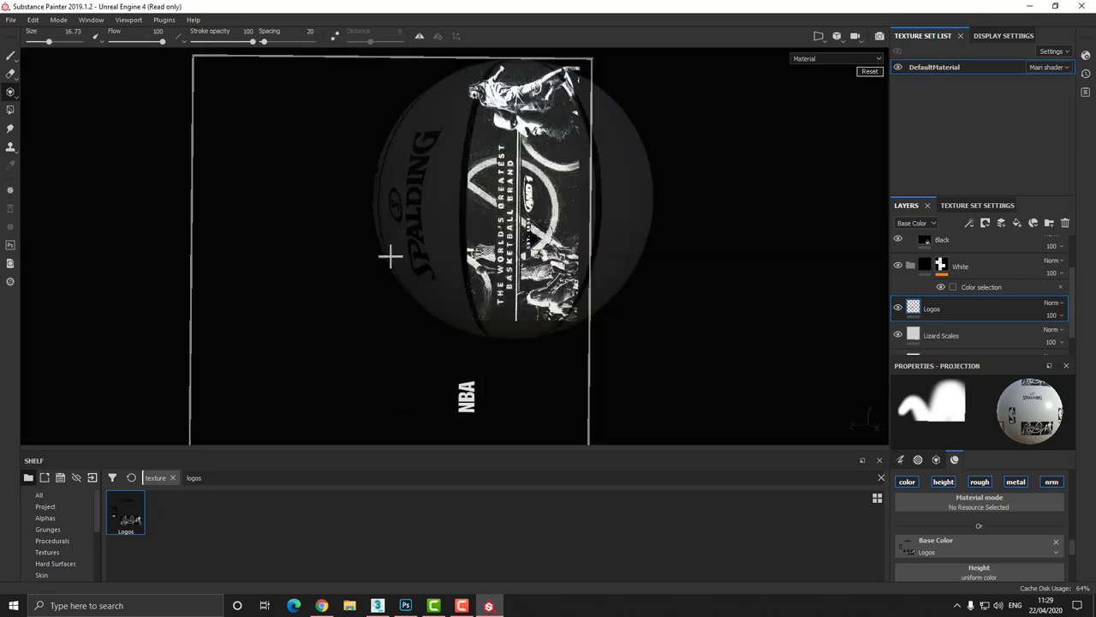
pyautogui.moveTo(538, 236); pyautogui.dragTo(537, 243, button='right')
pyautogui.moveTo(389, 258); pyautogui.dragTo(401, 267, button='right')
pyautogui.moveTo(548, 241); pyautogui.dragTo(553, 243, button='middle')
pyautogui.moveTo(406, 269); pyautogui.dragTo(406, 270, button='right')
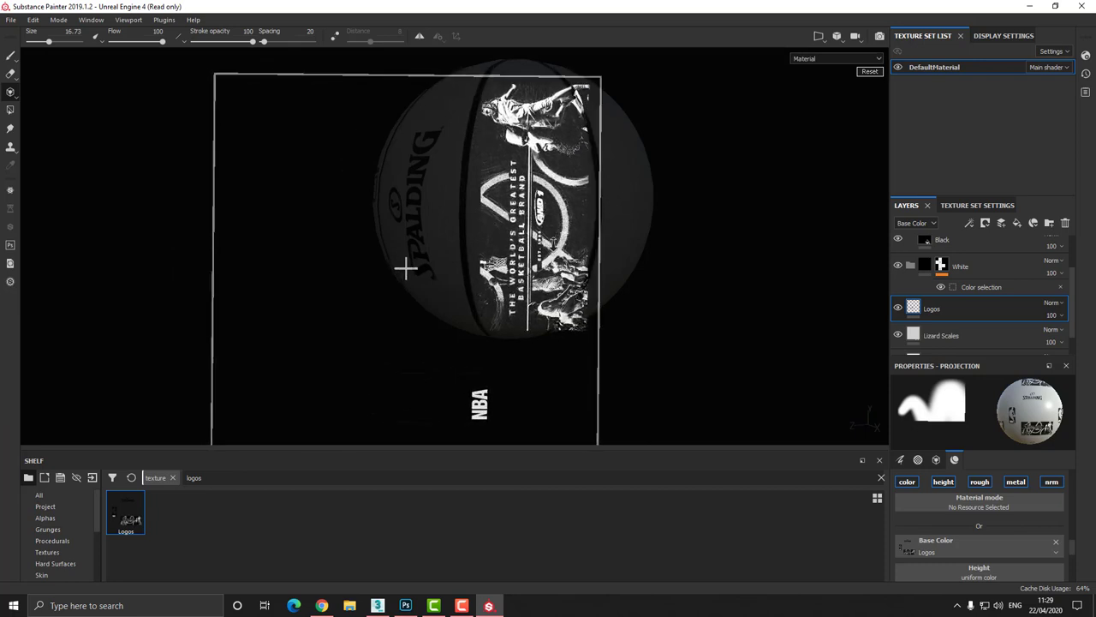
# Step: Enlarge and reposition the logo stencil until the graphic spans the panel from seam to seam and most of its height
pyautogui.moveTo(405, 269); pyautogui.dragTo(407, 270, button='middle')
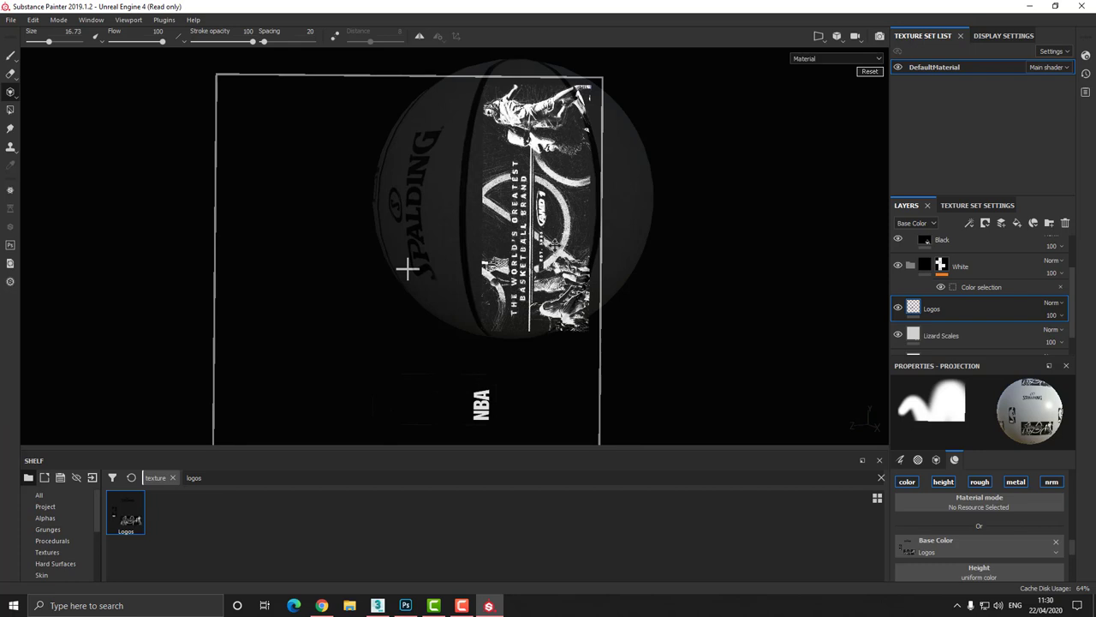
pyautogui.moveTo(407, 269); pyautogui.dragTo(400, 271, button='right')
pyautogui.moveTo(400, 270); pyautogui.dragTo(396, 270, button='middle')
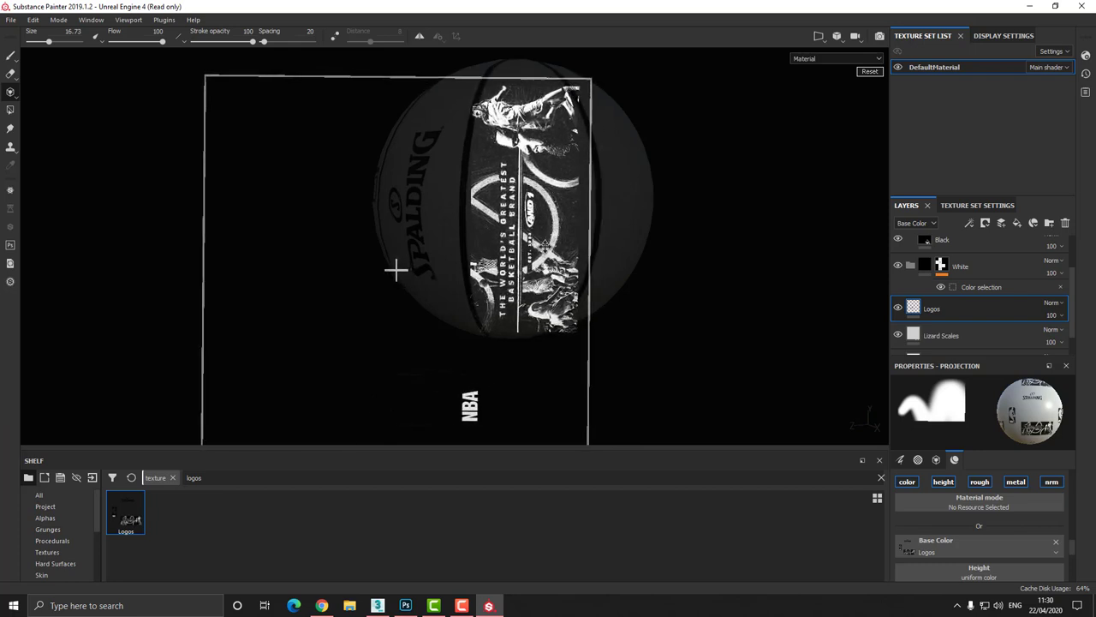
pyautogui.moveTo(396, 271); pyautogui.dragTo(401, 271, button='right')
pyautogui.moveTo(402, 271); pyautogui.dragTo(390, 270, button='middle')
pyautogui.moveTo(390, 271); pyautogui.dragTo(389, 272, button='right')
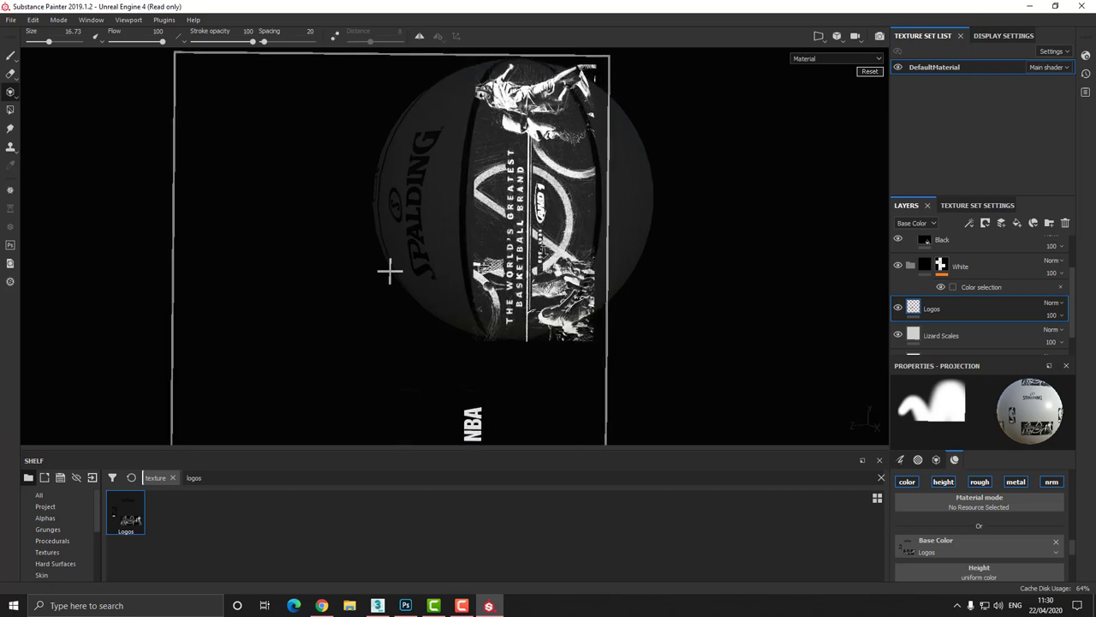
pyautogui.moveTo(390, 271); pyautogui.dragTo(387, 284, button='middle')
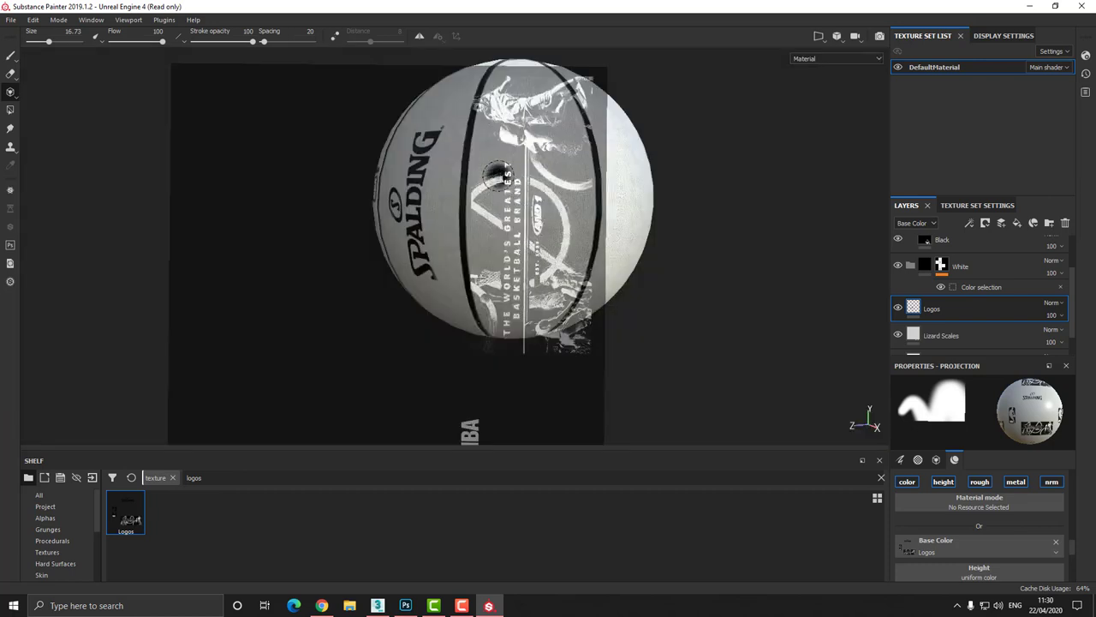
# Step: Try to project the graphic along the side of the panel nearest SPALDING
pyautogui.moveTo(497, 176)
pyautogui.mouseDown()
pyautogui.moveTo(480, 177)
pyautogui.moveTo(498, 88)
pyautogui.mouseUp()
pyautogui.moveTo(506, 131); pyautogui.dragTo(496, 168)
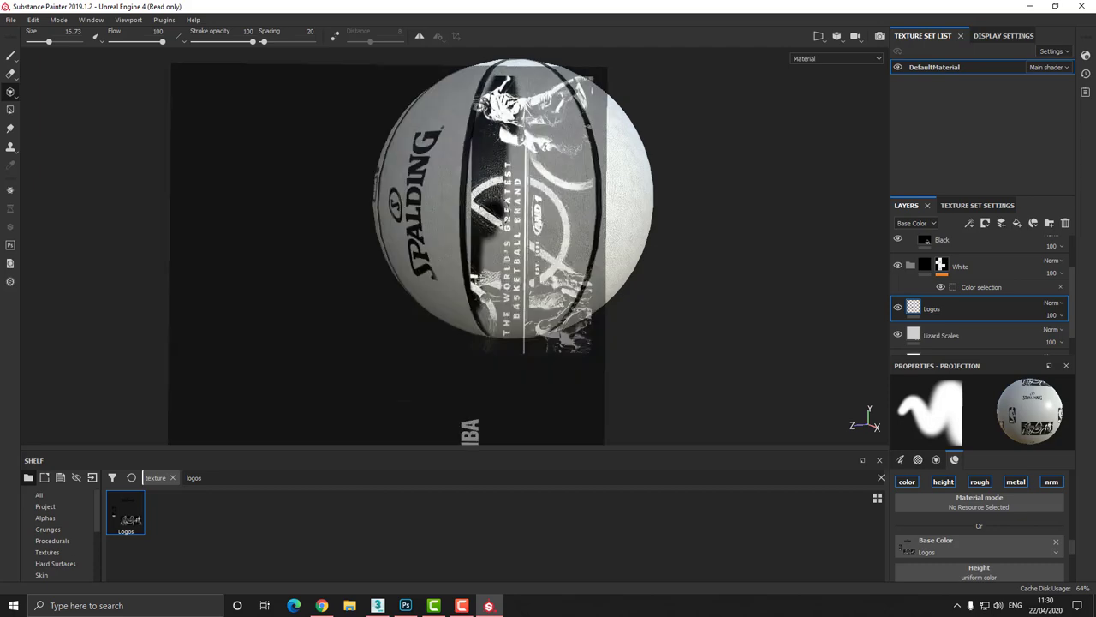
# Step: Shift the logo stencil slightly to center the graphic between the panel's two seams
pyautogui.press('s')
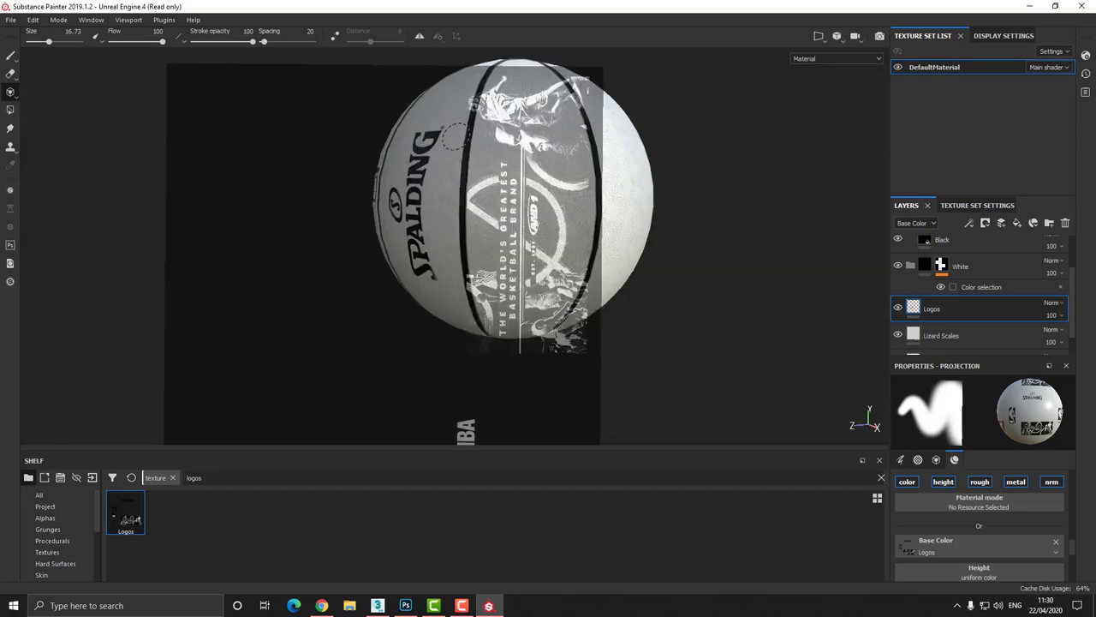
pyautogui.press('s')
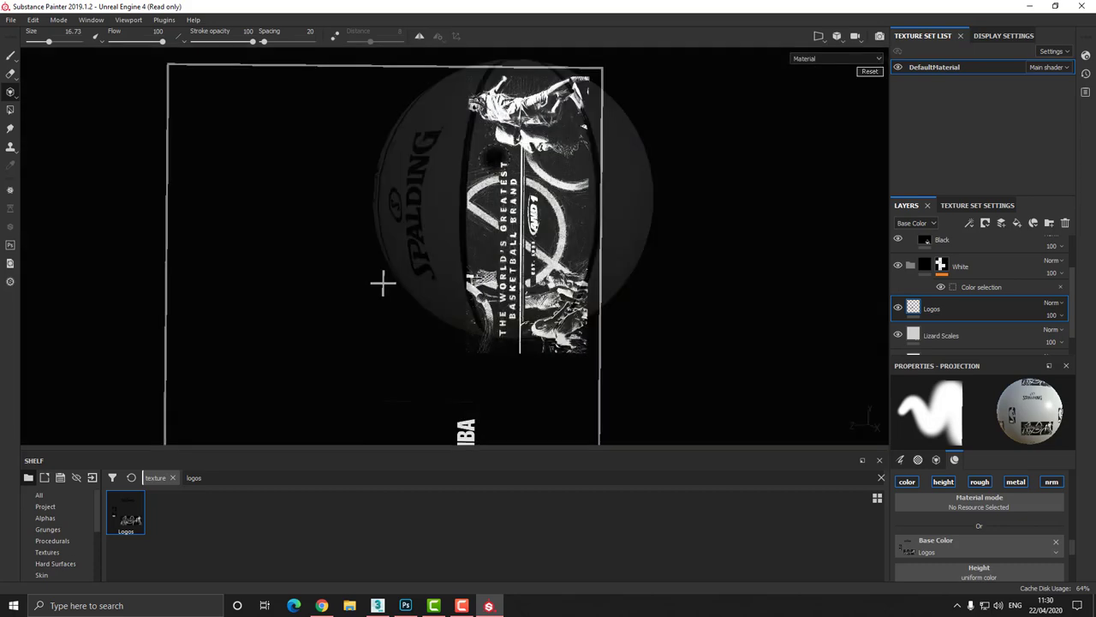
pyautogui.moveTo(494, 159); pyautogui.dragTo(500, 158, button='right')
pyautogui.moveTo(382, 283); pyautogui.dragTo(392, 286, button='middle')
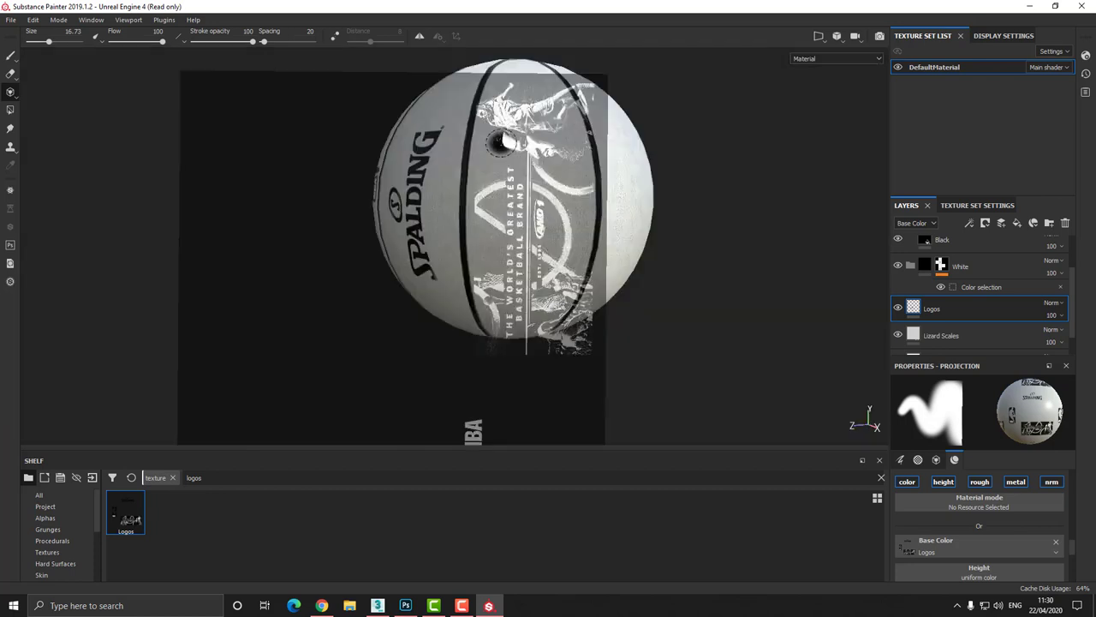
# Step: Project the World's Greatest Basketball Brand graphic over the whole panel, increasing the brush size to 28.47 to cover it
pyautogui.moveTo(488, 104)
pyautogui.mouseDown()
pyautogui.moveTo(482, 245)
pyautogui.moveTo(479, 229)
pyautogui.moveTo(499, 321)
pyautogui.moveTo(561, 283)
pyautogui.moveTo(573, 171)
pyautogui.moveTo(562, 132)
pyautogui.mouseUp()
pyautogui.rightClick(548, 104)
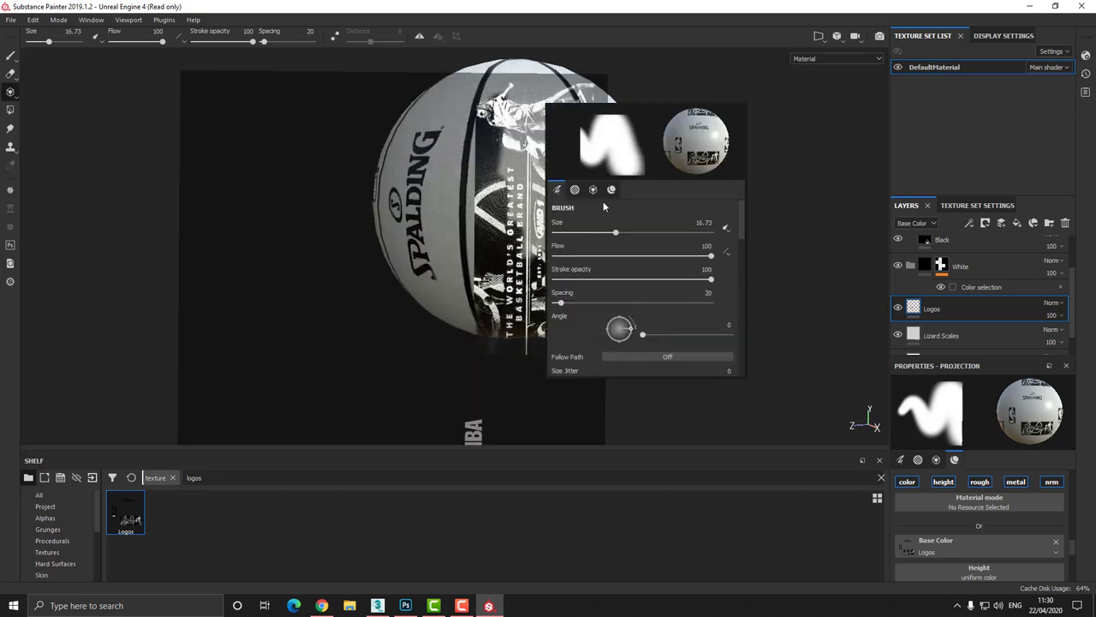
pyautogui.moveTo(615, 234); pyautogui.dragTo(635, 233)
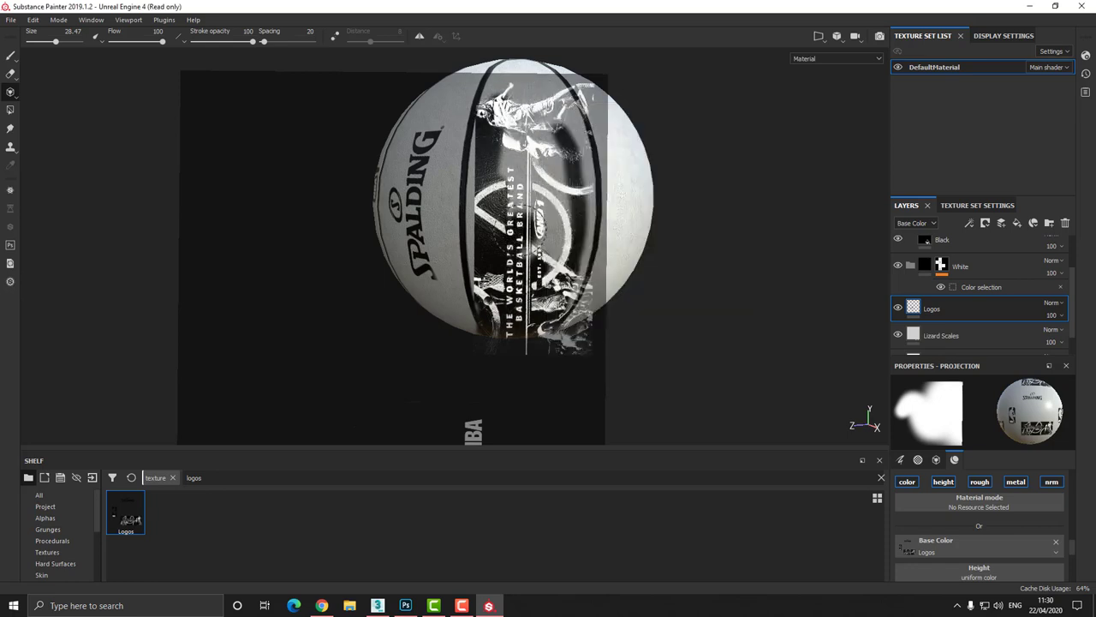
pyautogui.moveTo(518, 257)
pyautogui.mouseDown()
pyautogui.moveTo(501, 82)
pyautogui.moveTo(576, 137)
pyautogui.moveTo(598, 212)
pyautogui.mouseUp()
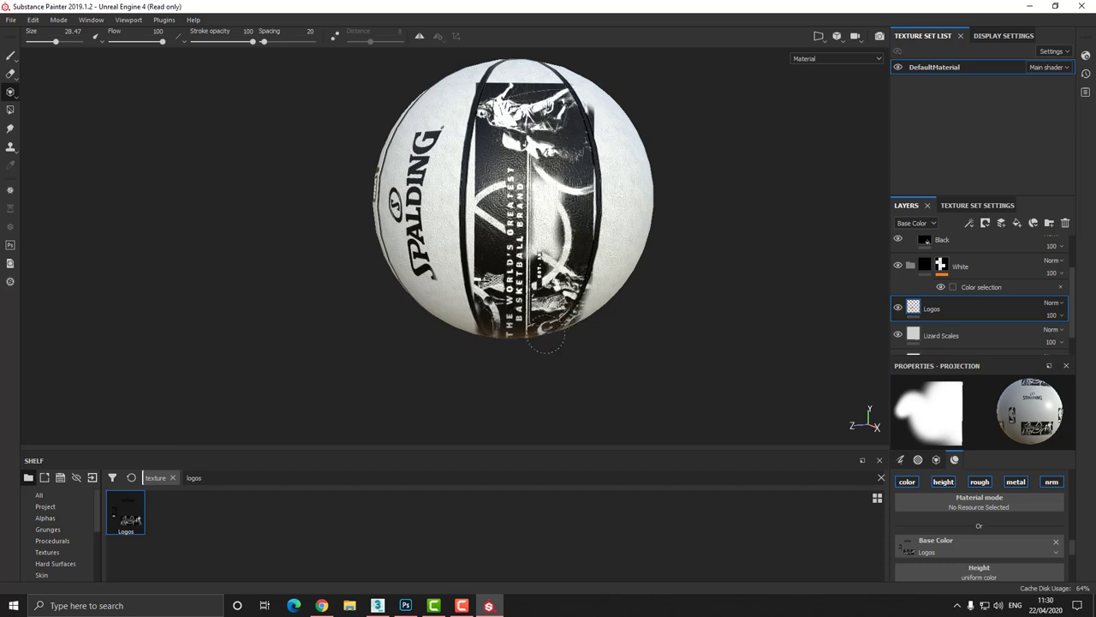
pyautogui.moveTo(529, 230)
pyautogui.mouseDown()
pyautogui.moveTo(545, 195)
pyautogui.moveTo(560, 240)
pyautogui.mouseUp()
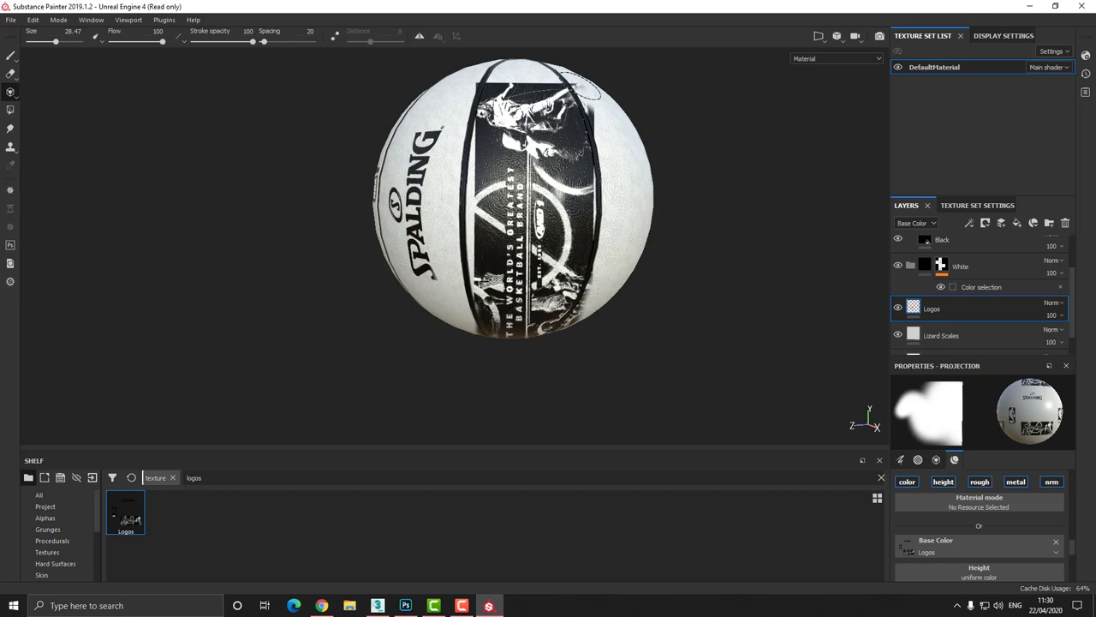
pyautogui.moveTo(561, 319); pyautogui.dragTo(555, 343)
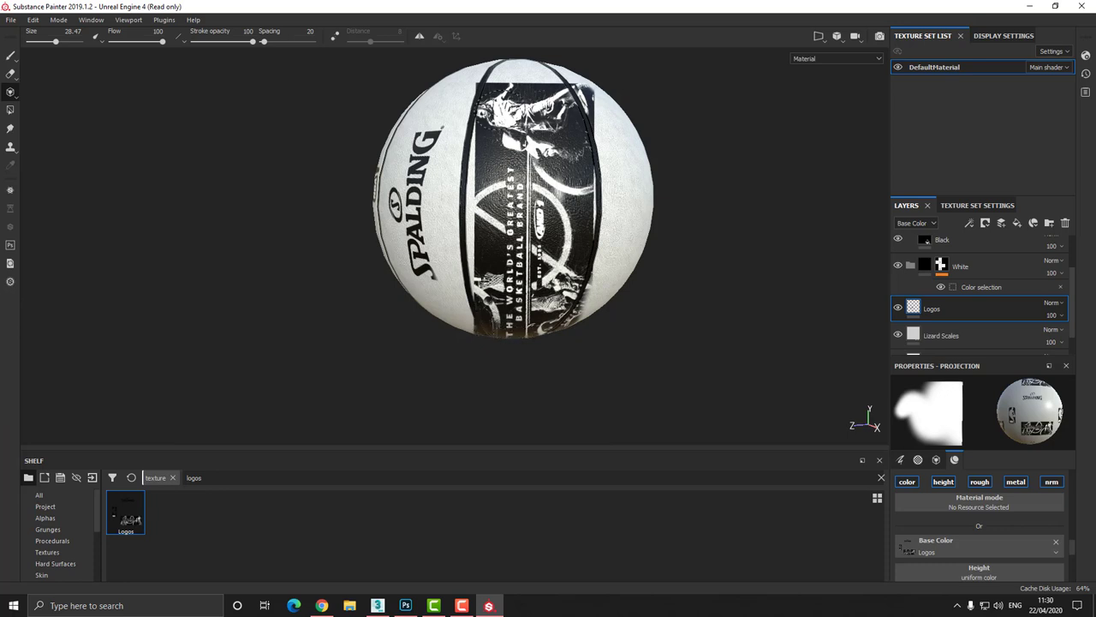
pyautogui.press('s')
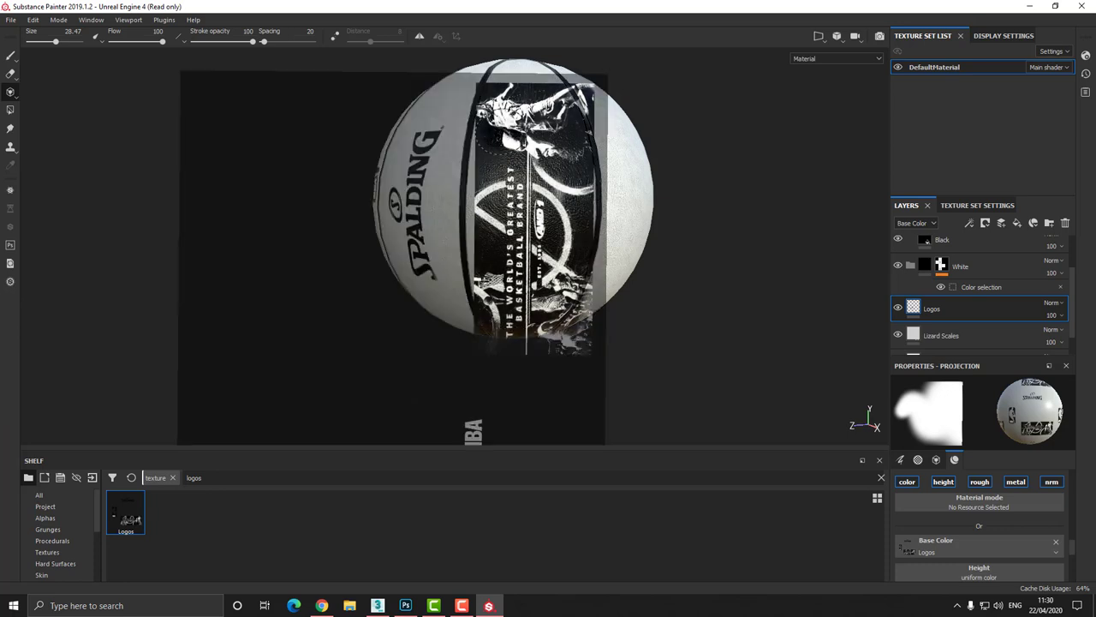
# Step: Switch to the Paint brush and frame the upper corner of the graphic where it spills over the seam beside SPALDING
pyautogui.click(12, 55)
pyautogui.keyDown('alt'); pyautogui.moveTo(440, 149); pyautogui.dragTo(419, 183, button='middle'); pyautogui.keyUp('alt')
pyautogui.keyDown('alt'); pyautogui.moveTo(466, 190); pyautogui.dragTo(453, 370, button='right'); pyautogui.keyUp('alt')
pyautogui.keyDown('alt'); pyautogui.moveTo(454, 175); pyautogui.dragTo(458, 290, button='middle'); pyautogui.keyUp('alt')
pyautogui.keyDown('alt'); pyautogui.moveTo(459, 133); pyautogui.dragTo(463, 174, button='right'); pyautogui.keyUp('alt')
pyautogui.keyDown('alt'); pyautogui.moveTo(465, 175); pyautogui.dragTo(469, 223, button='middle'); pyautogui.keyUp('alt')
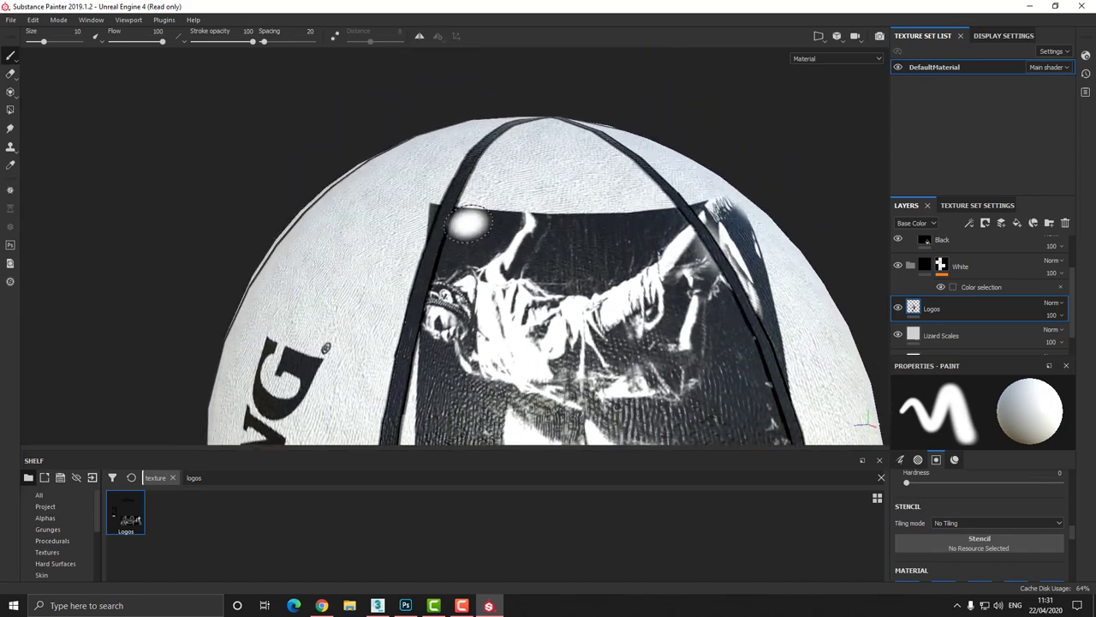
# Step: Try to cover the spilled upper corner of the graphic with white paint using a brush size of 3.68
pyautogui.keyDown('alt'); pyautogui.moveTo(469, 223); pyautogui.dragTo(468, 235, button='right'); pyautogui.keyUp('alt')
pyautogui.moveTo(451, 197)
pyautogui.keyDown('alt'); pyautogui.mouseDown()
pyautogui.moveTo(448, 229)
pyautogui.moveTo(476, 249)
pyautogui.mouseUp(); pyautogui.keyUp('alt')
pyautogui.rightClick(450, 204)
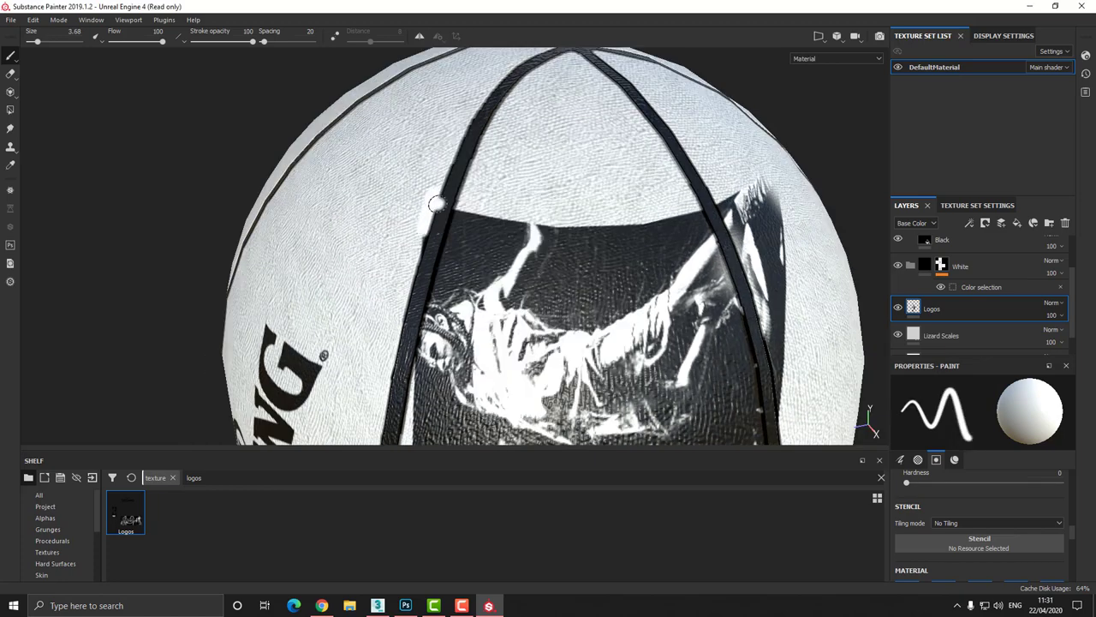
# Step: Add a mask to the Logos layer for hiding the graphic's overspill
pyautogui.rightClick(917, 314)
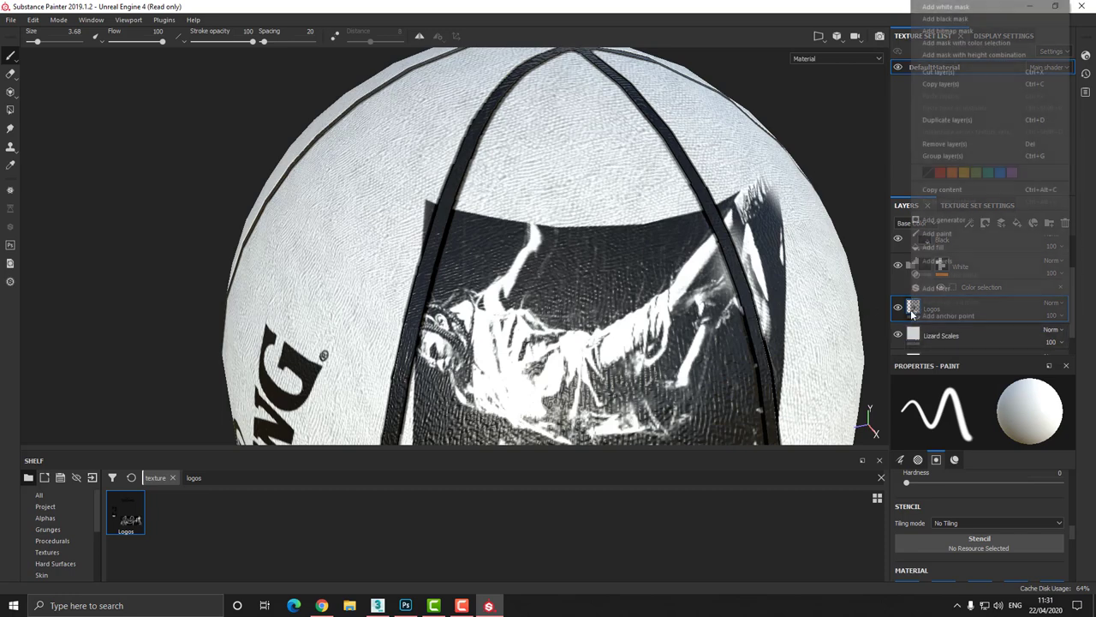
pyautogui.click(979, 19)
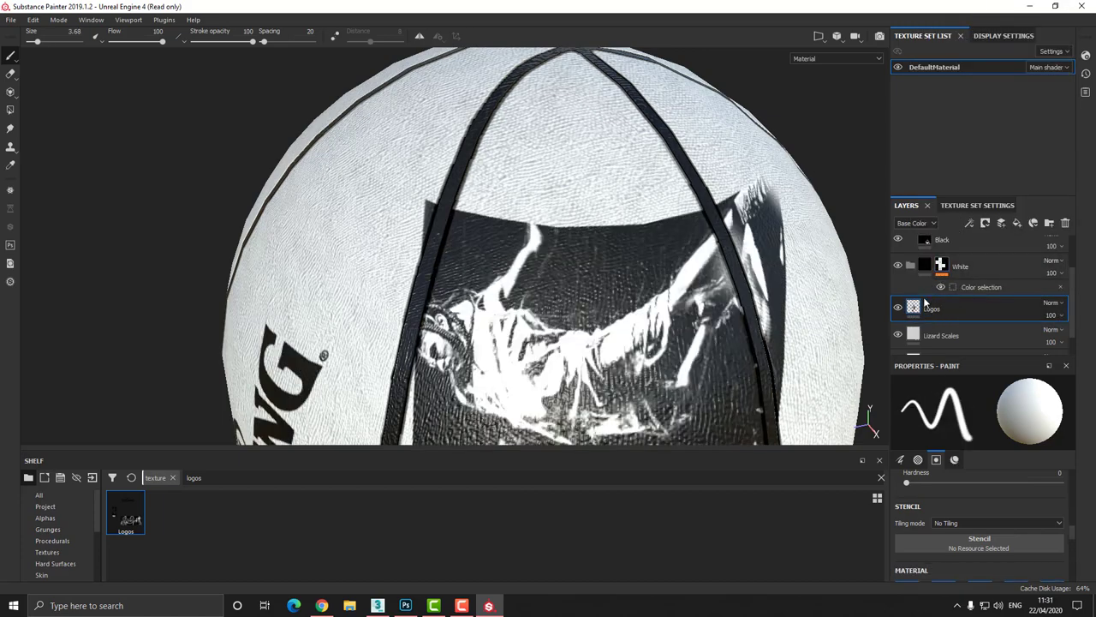
pyautogui.rightClick(916, 313)
pyautogui.click(976, 19)
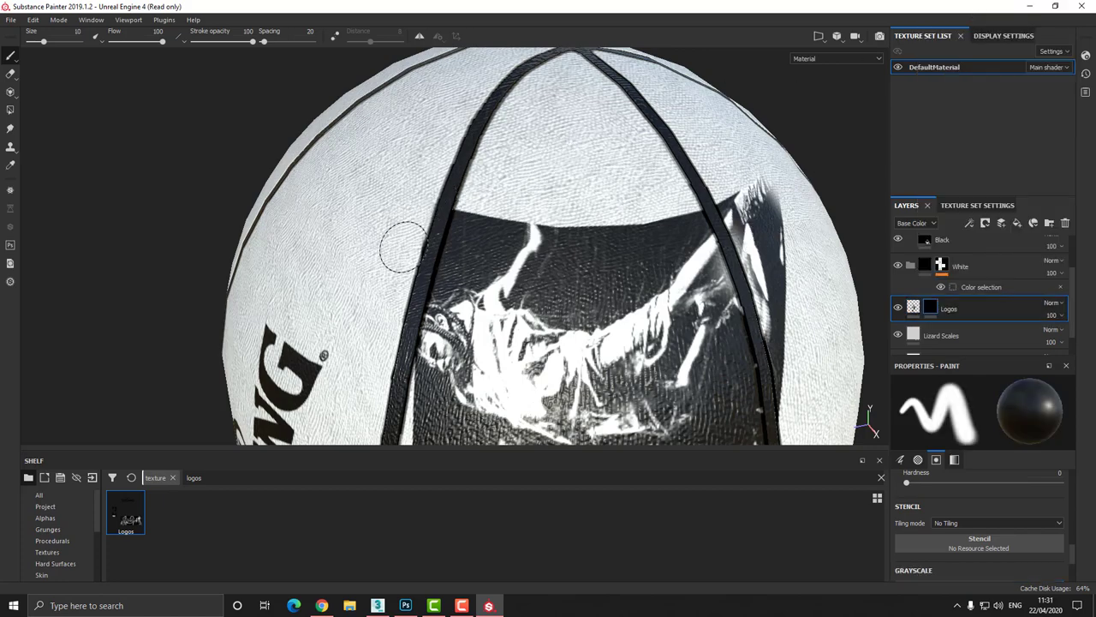
# Step: Paint black on the Logos mask to hide the overspill along the SPALDING-side seam, down to the lower end of the panel
pyautogui.moveTo(413, 296)
pyautogui.keyDown('alt'); pyautogui.mouseDown()
pyautogui.moveTo(448, 226)
pyautogui.moveTo(466, 89)
pyautogui.mouseUp(); pyautogui.keyUp('alt')
pyautogui.moveTo(514, 176)
pyautogui.keyDown('alt'); pyautogui.mouseDown()
pyautogui.moveTo(430, 188)
pyautogui.moveTo(440, 245)
pyautogui.mouseUp(); pyautogui.keyUp('alt')
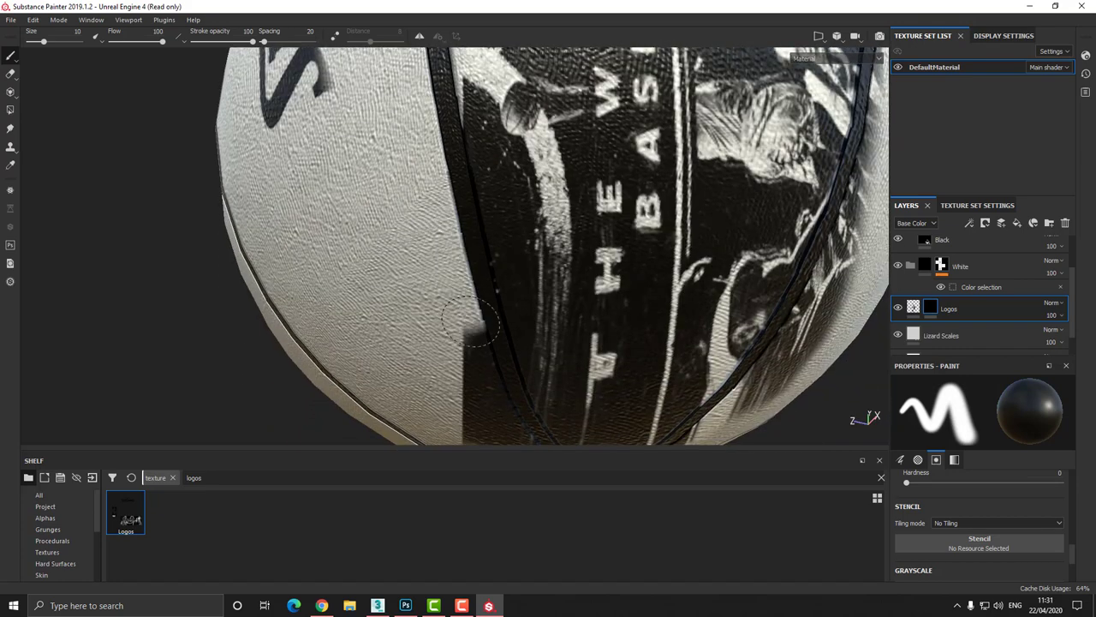
pyautogui.keyDown('alt'); pyautogui.moveTo(506, 396); pyautogui.dragTo(452, 166); pyautogui.keyUp('alt')
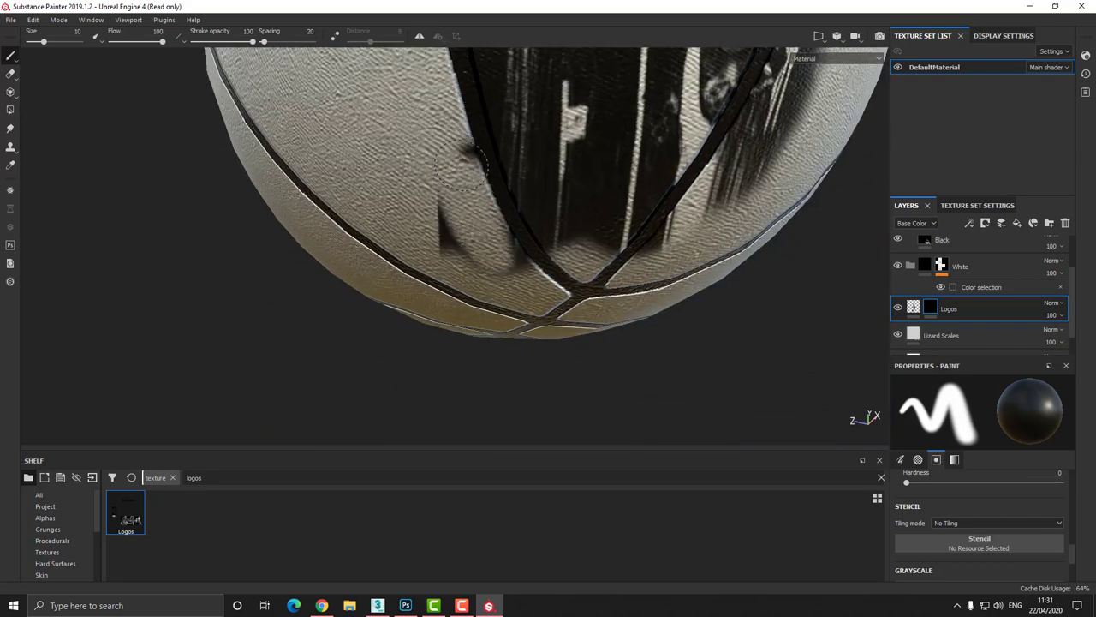
pyautogui.moveTo(531, 274); pyautogui.dragTo(453, 222)
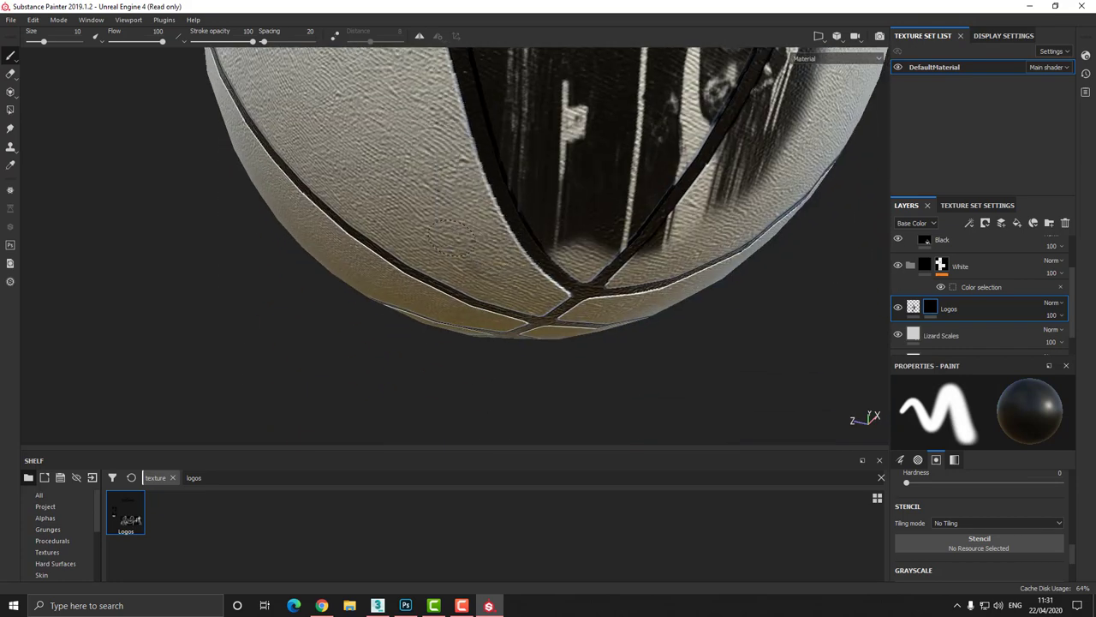
# Step: Paint black on the Logos mask to hide the overspill beyond the opposite seam on the lower half of the ball
pyautogui.keyDown('alt'); pyautogui.moveTo(526, 254); pyautogui.dragTo(412, 257); pyautogui.keyUp('alt')
pyautogui.keyDown('alt'); pyautogui.moveTo(555, 193); pyautogui.dragTo(560, 268); pyautogui.keyUp('alt')
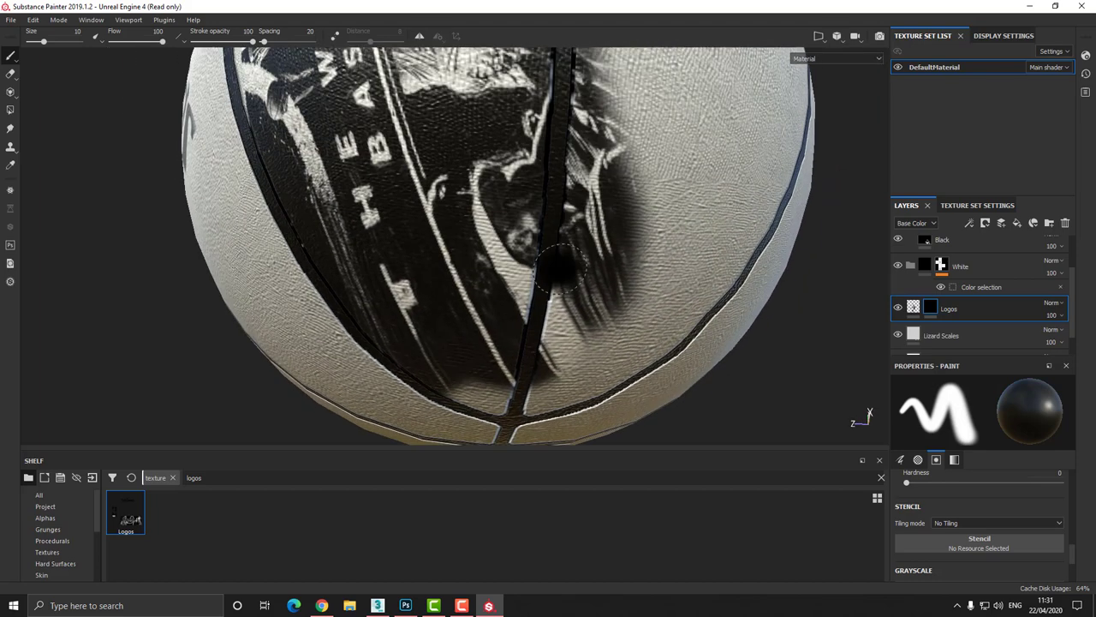
pyautogui.moveTo(603, 180)
pyautogui.mouseDown()
pyautogui.moveTo(589, 157)
pyautogui.moveTo(555, 362)
pyautogui.moveTo(606, 184)
pyautogui.moveTo(621, 248)
pyautogui.moveTo(607, 341)
pyautogui.moveTo(632, 229)
pyautogui.moveTo(600, 351)
pyautogui.moveTo(576, 339)
pyautogui.mouseUp()
pyautogui.moveTo(567, 295); pyautogui.dragTo(561, 314)
pyautogui.moveTo(555, 378)
pyautogui.keyDown('alt'); pyautogui.mouseDown()
pyautogui.moveTo(570, 269)
pyautogui.moveTo(607, 225)
pyautogui.moveTo(562, 264)
pyautogui.mouseUp(); pyautogui.keyUp('alt')
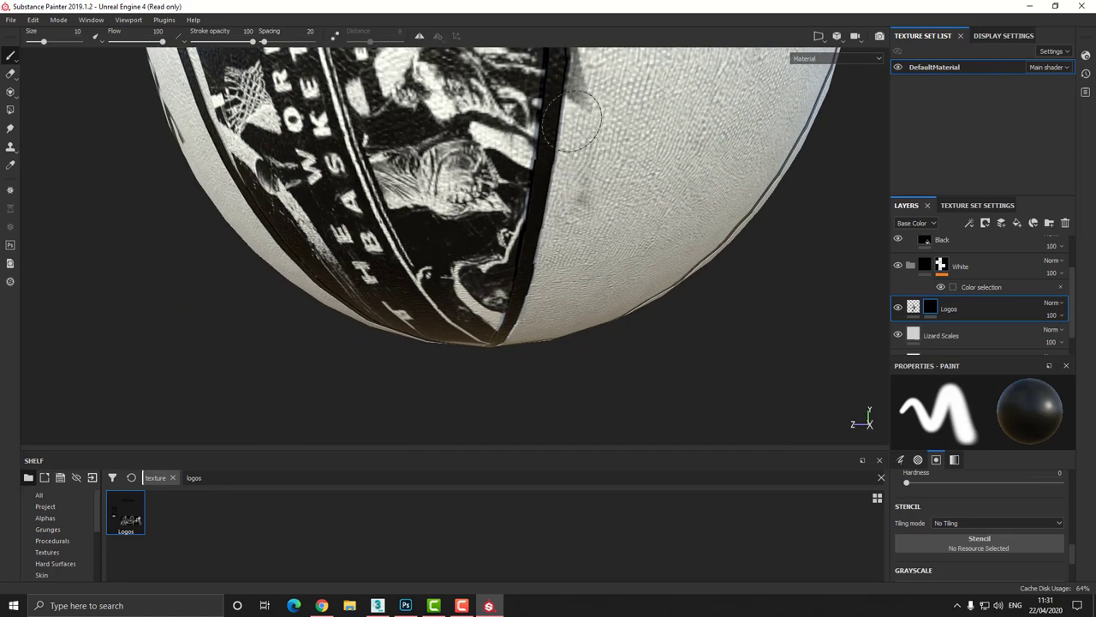
pyautogui.moveTo(573, 122)
pyautogui.mouseDown()
pyautogui.moveTo(579, 88)
pyautogui.moveTo(576, 210)
pyautogui.moveTo(583, 76)
pyautogui.mouseUp()
# Step: Mask out the remaining overspill beyond that seam on the upper half of the ball, up to the graphic's top edge
pyautogui.moveTo(581, 147)
pyautogui.keyDown('alt'); pyautogui.mouseDown(button='middle')
pyautogui.moveTo(583, 249)
pyautogui.moveTo(585, 227)
pyautogui.mouseUp(button='middle'); pyautogui.keyUp('alt')
pyautogui.keyDown('alt'); pyautogui.moveTo(585, 228); pyautogui.dragTo(586, 300); pyautogui.keyUp('alt')
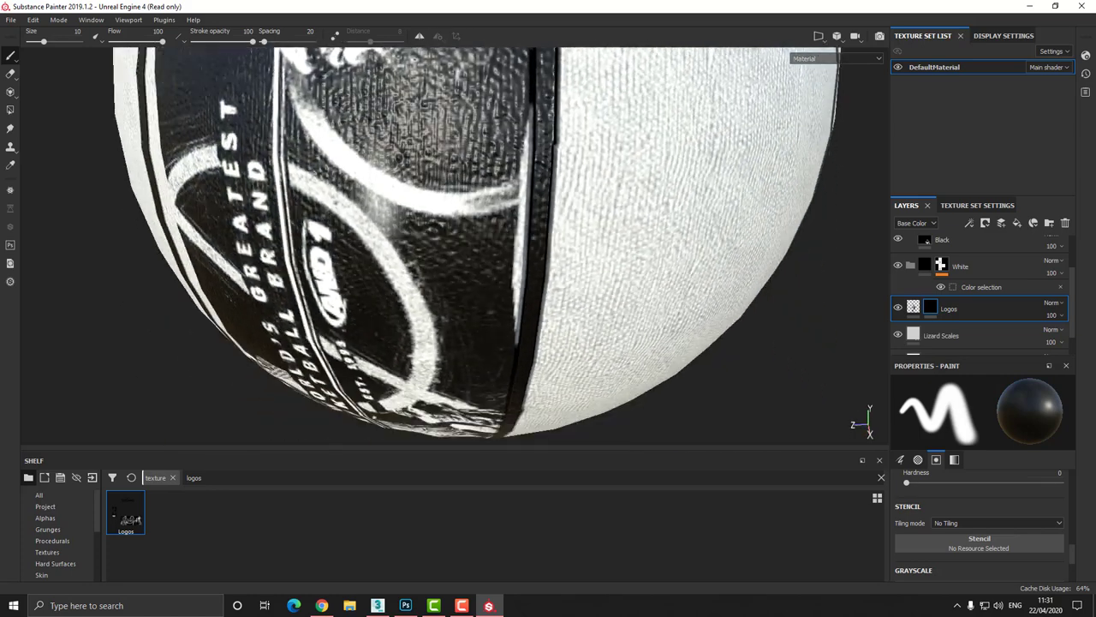
pyautogui.moveTo(584, 252)
pyautogui.keyDown('alt'); pyautogui.mouseDown()
pyautogui.moveTo(580, 159)
pyautogui.moveTo(572, 273)
pyautogui.mouseUp(); pyautogui.keyUp('alt')
pyautogui.click(564, 86)
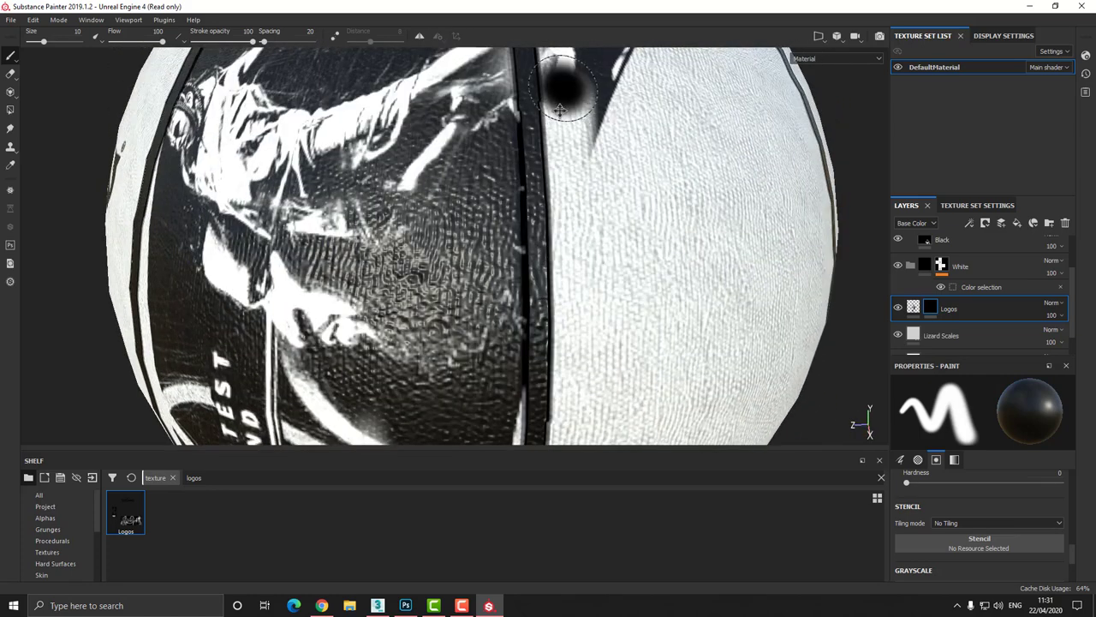
pyautogui.keyDown('alt'); pyautogui.moveTo(564, 86); pyautogui.dragTo(562, 284); pyautogui.keyUp('alt')
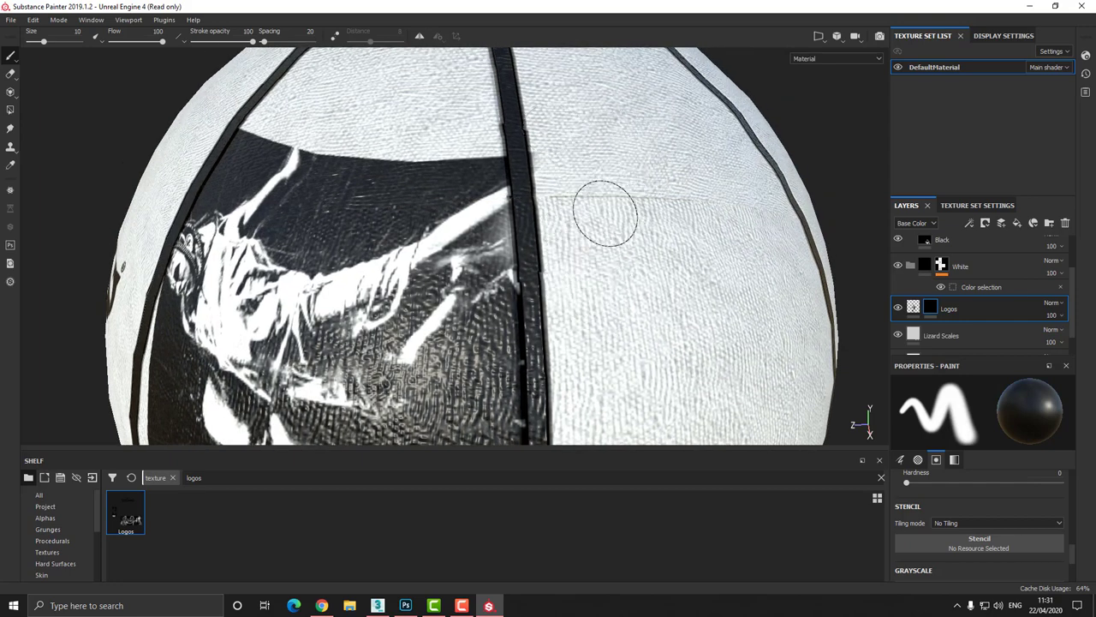
pyautogui.click(519, 184)
pyautogui.moveTo(519, 183)
pyautogui.keyDown('alt'); pyautogui.mouseDown()
pyautogui.moveTo(297, 371)
pyautogui.moveTo(219, 338)
pyautogui.mouseUp(); pyautogui.keyUp('alt')
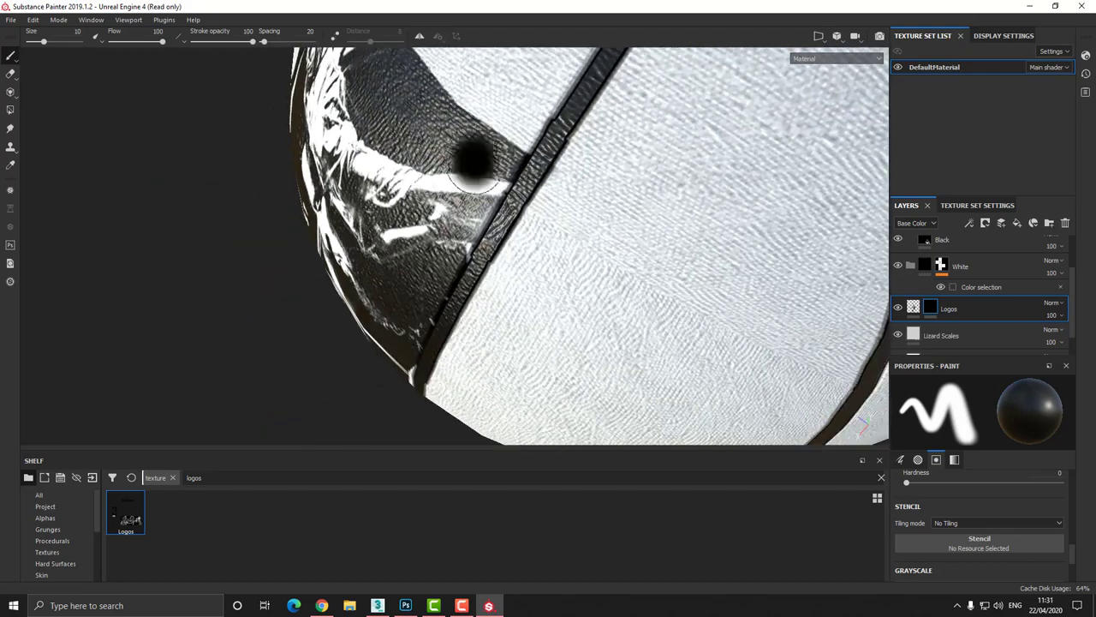
# Step: Try a mask stroke on the graphic itself, close to the seam near its upper edge
pyautogui.moveTo(474, 161)
pyautogui.mouseDown()
pyautogui.moveTo(429, 175)
pyautogui.moveTo(448, 199)
pyautogui.mouseUp()
pyautogui.hotkey('ctrl', 'z')
pyautogui.hotkey('ctrl', 'z')
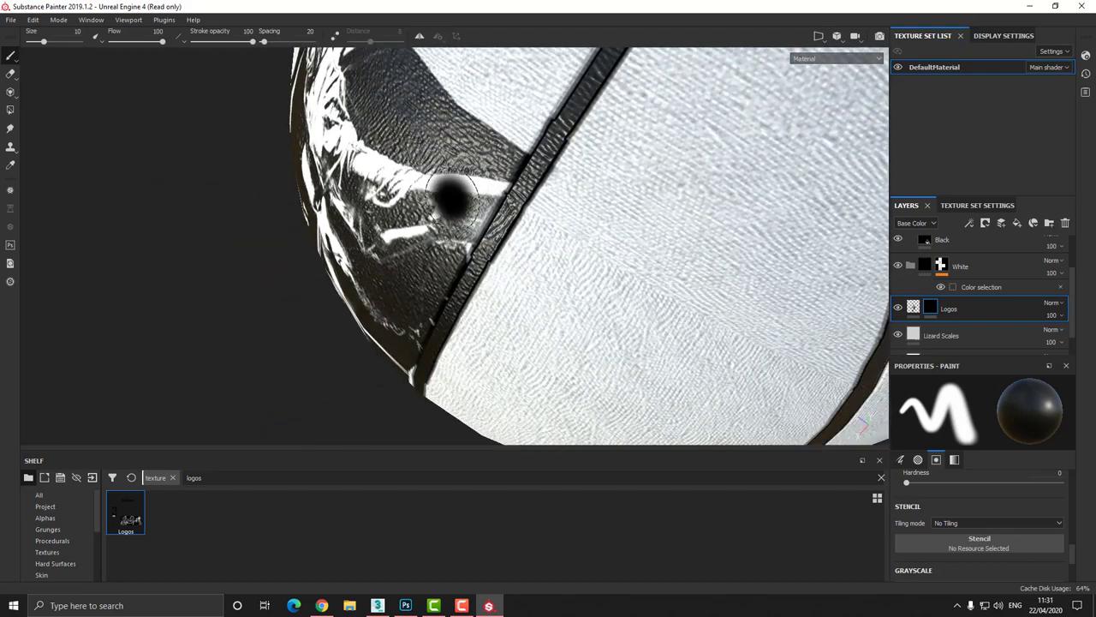
pyautogui.moveTo(406, 249)
pyautogui.keyDown('alt'); pyautogui.mouseDown()
pyautogui.moveTo(490, 186)
pyautogui.moveTo(524, 97)
pyautogui.mouseUp(); pyautogui.keyUp('alt')
pyautogui.keyDown('alt'); pyautogui.moveTo(524, 98); pyautogui.dragTo(428, 163, button='right'); pyautogui.keyUp('alt')
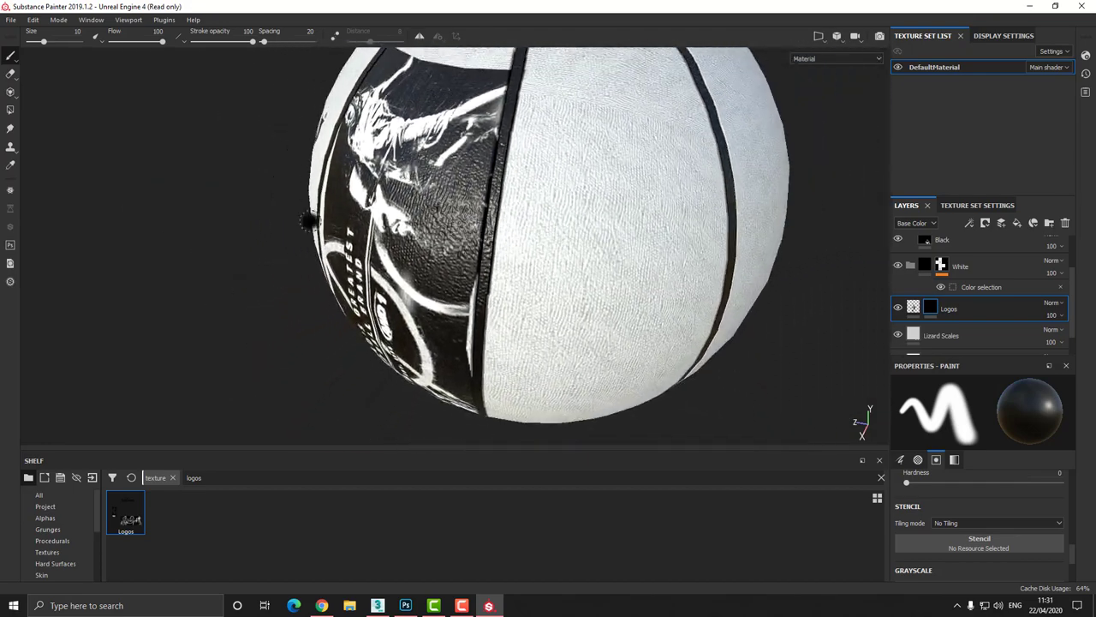
pyautogui.keyDown('alt'); pyautogui.moveTo(200, 213); pyautogui.dragTo(247, 190); pyautogui.keyUp('alt')
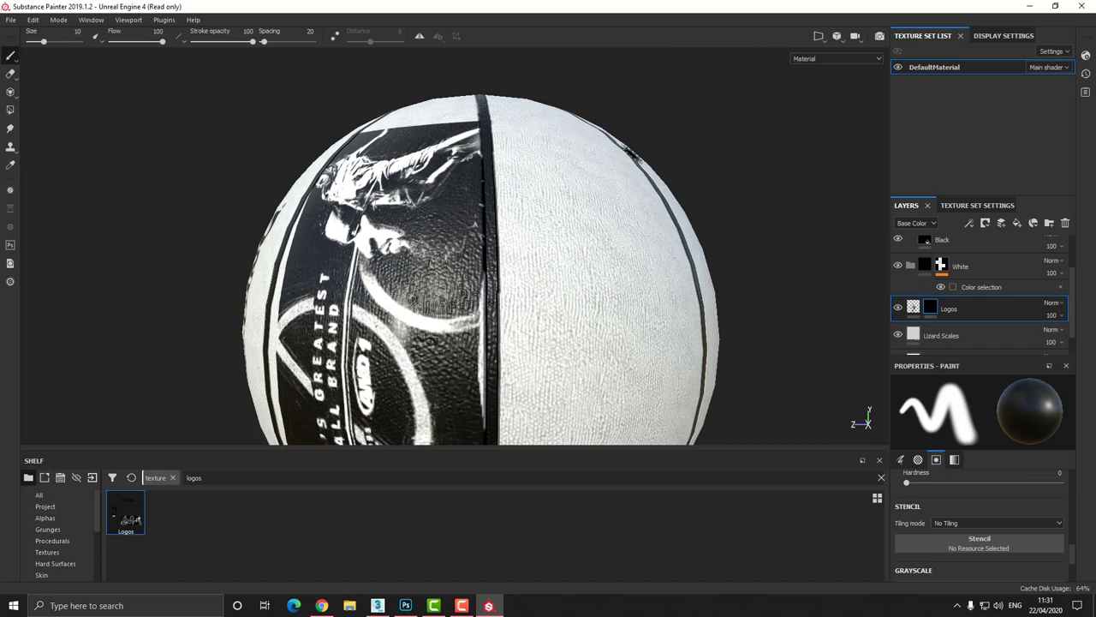
# Step: Clone the graphic's black area into the bare lower tip of its panel on the Logos layer, undoing the last stroke
pyautogui.keyDown('alt'); pyautogui.moveTo(639, 157); pyautogui.dragTo(702, 73); pyautogui.keyUp('alt')
pyautogui.keyDown('alt'); pyautogui.moveTo(431, 281); pyautogui.dragTo(400, 116, button='middle'); pyautogui.keyUp('alt')
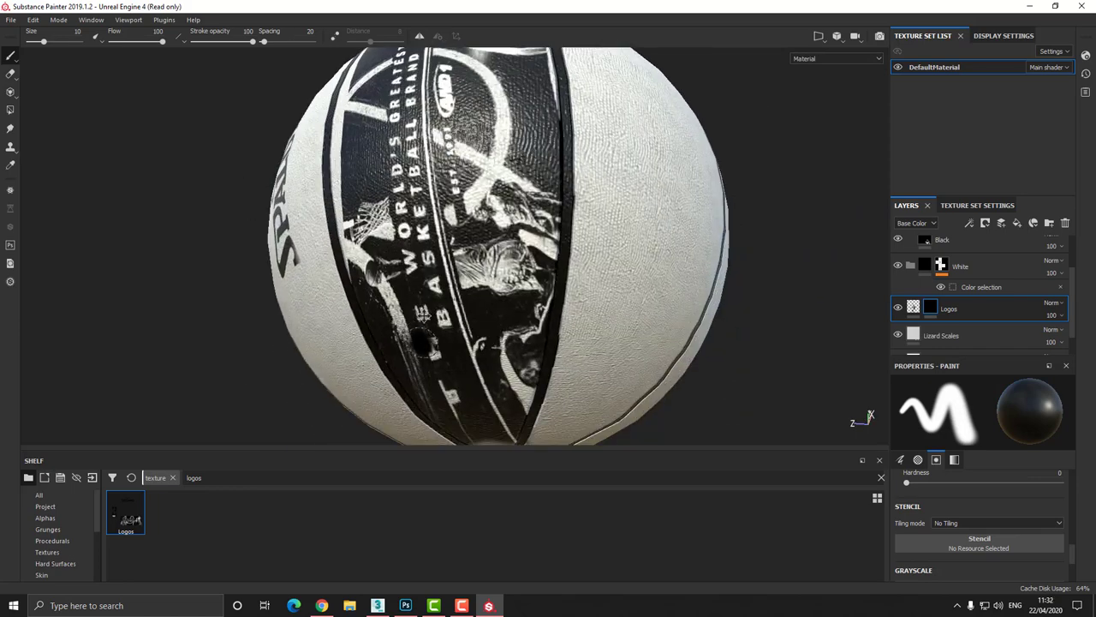
pyautogui.keyDown('alt'); pyautogui.moveTo(451, 344); pyautogui.dragTo(471, 240); pyautogui.keyUp('alt')
pyautogui.moveTo(474, 244)
pyautogui.keyDown('alt'); pyautogui.mouseDown(button='right')
pyautogui.moveTo(495, 376)
pyautogui.moveTo(499, 361)
pyautogui.mouseUp(button='right'); pyautogui.keyUp('alt')
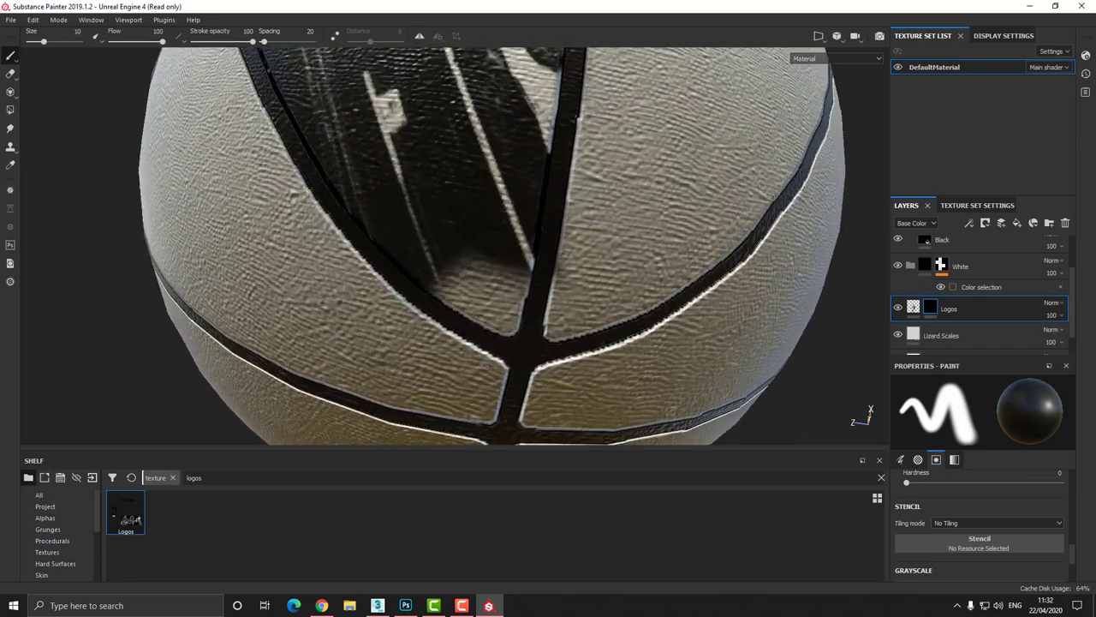
pyautogui.keyDown('alt'); pyautogui.moveTo(469, 291); pyautogui.dragTo(473, 326, button='right'); pyautogui.keyUp('alt')
pyautogui.keyDown('alt'); pyautogui.moveTo(472, 320); pyautogui.dragTo(463, 274, button='middle'); pyautogui.keyUp('alt')
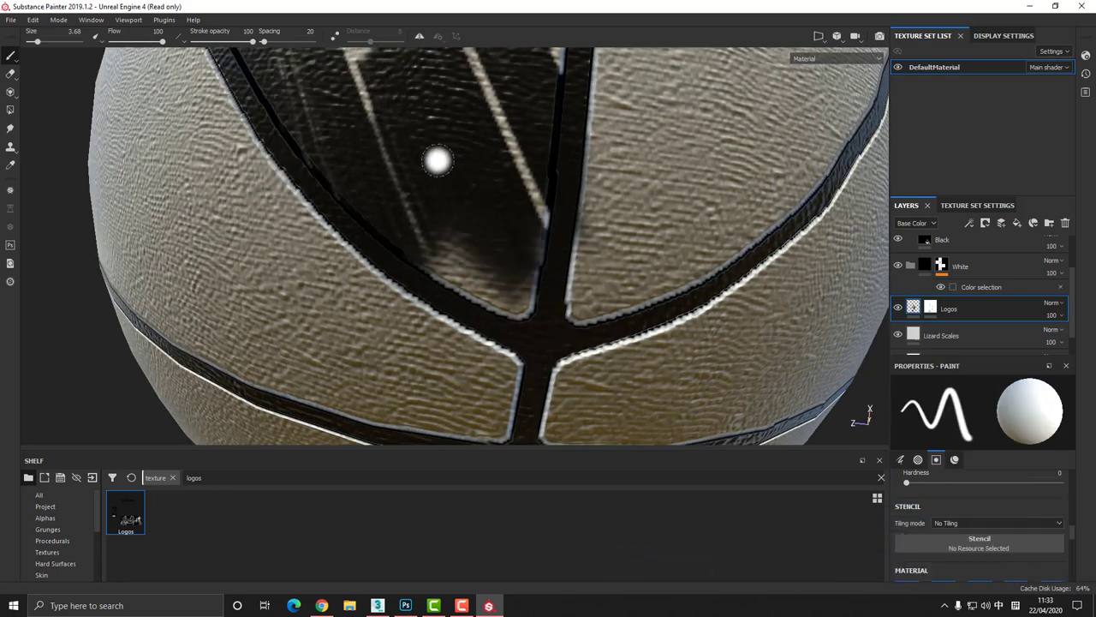
pyautogui.keyDown('alt'); pyautogui.moveTo(436, 162); pyautogui.dragTo(438, 168); pyautogui.keyUp('alt')
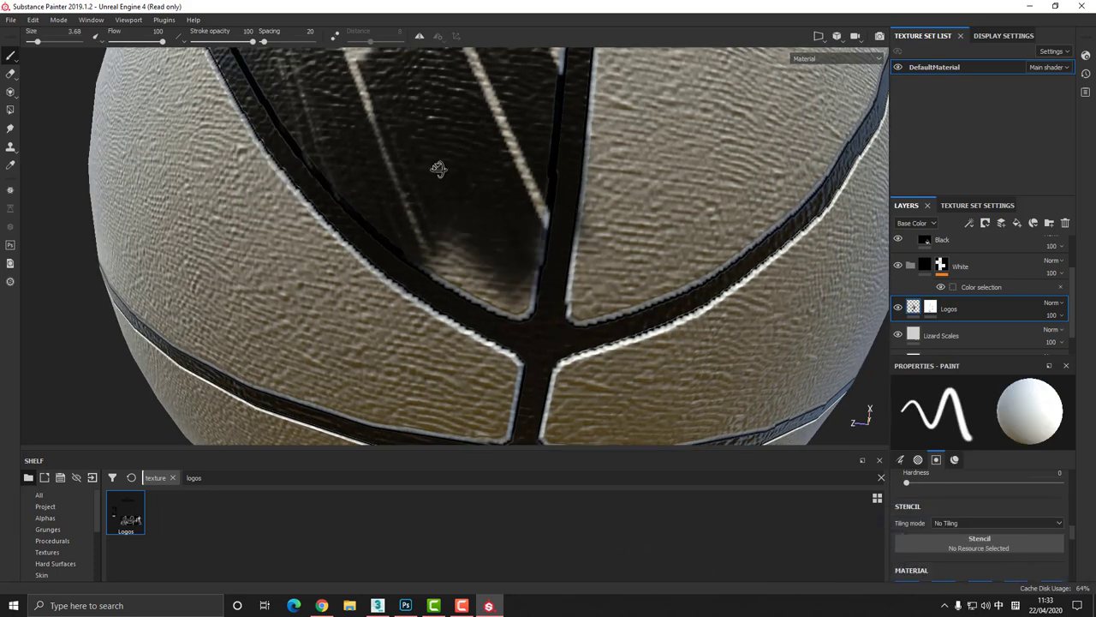
pyautogui.click(10, 148)
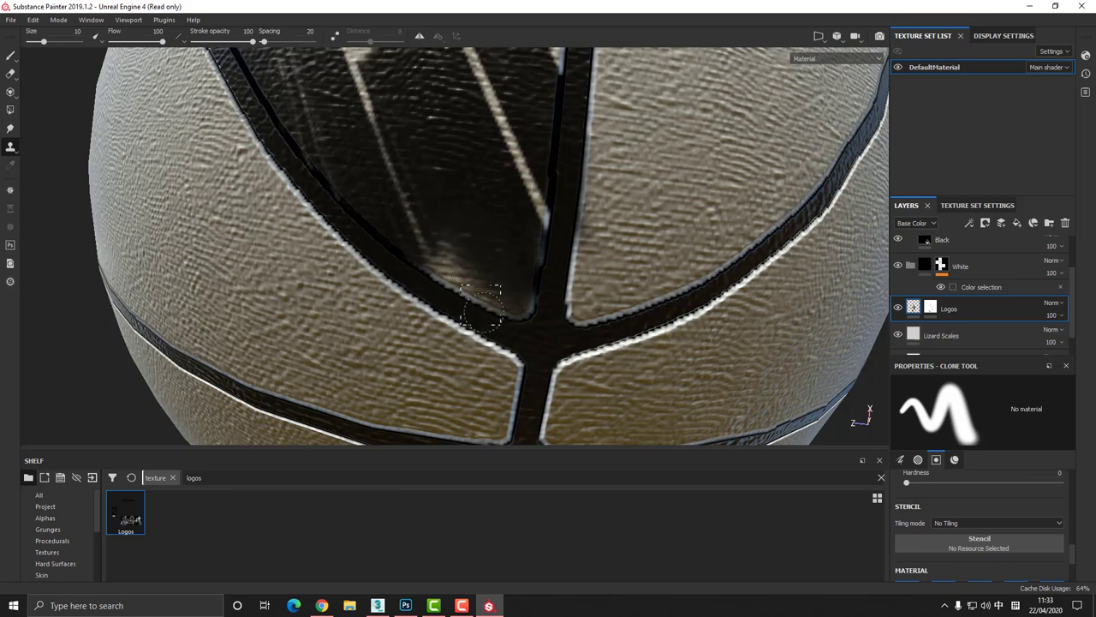
pyautogui.hotkey('ctrl', 'z')
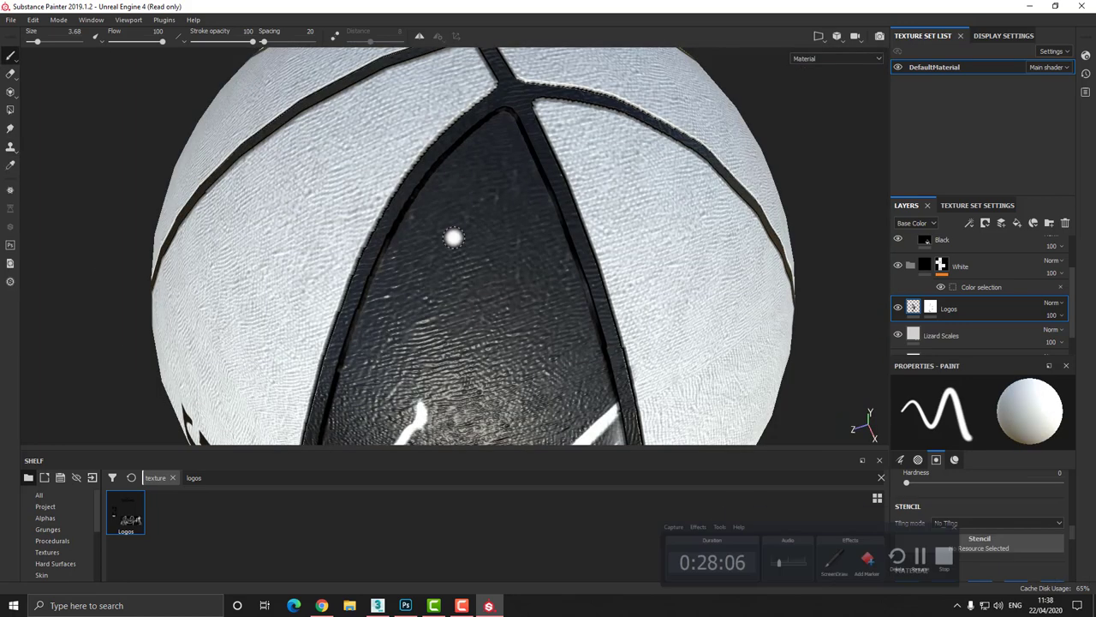
# Step: Examine the black graphic panel from its upper tip downward and the adjoining SPALDING and NBA panels around the ball
pyautogui.keyDown('alt'); pyautogui.moveTo(369, 266); pyautogui.dragTo(342, 133, button='middle'); pyautogui.keyUp('alt')
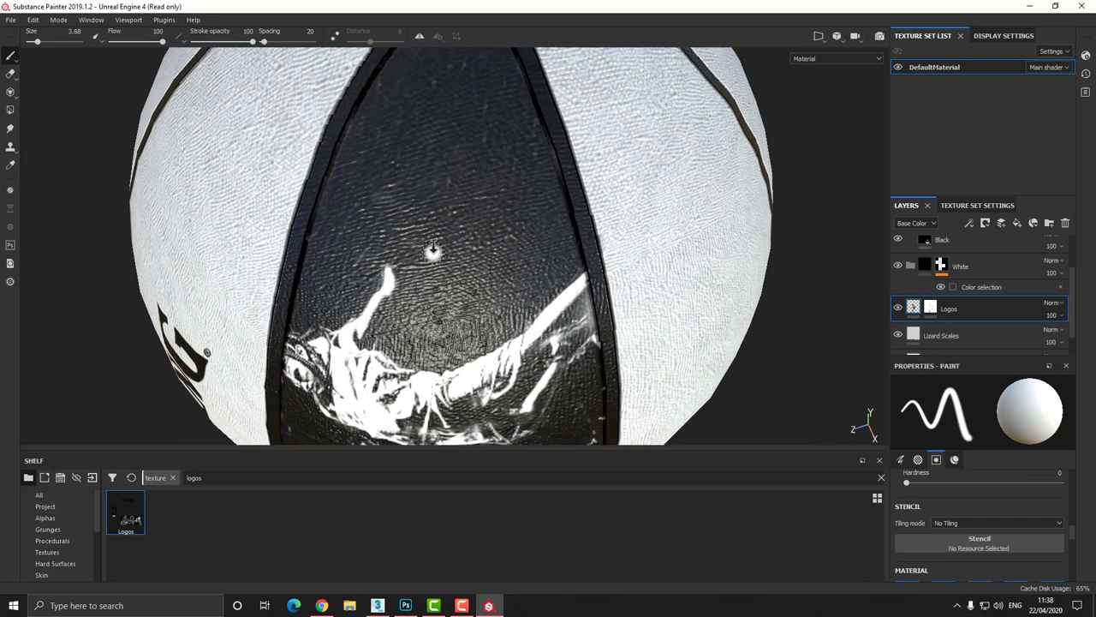
pyautogui.scroll(-5, 435, 251)
pyautogui.keyDown('alt'); pyautogui.moveTo(435, 252); pyautogui.dragTo(428, 128); pyautogui.keyUp('alt')
pyautogui.scroll(-2, 428, 249)
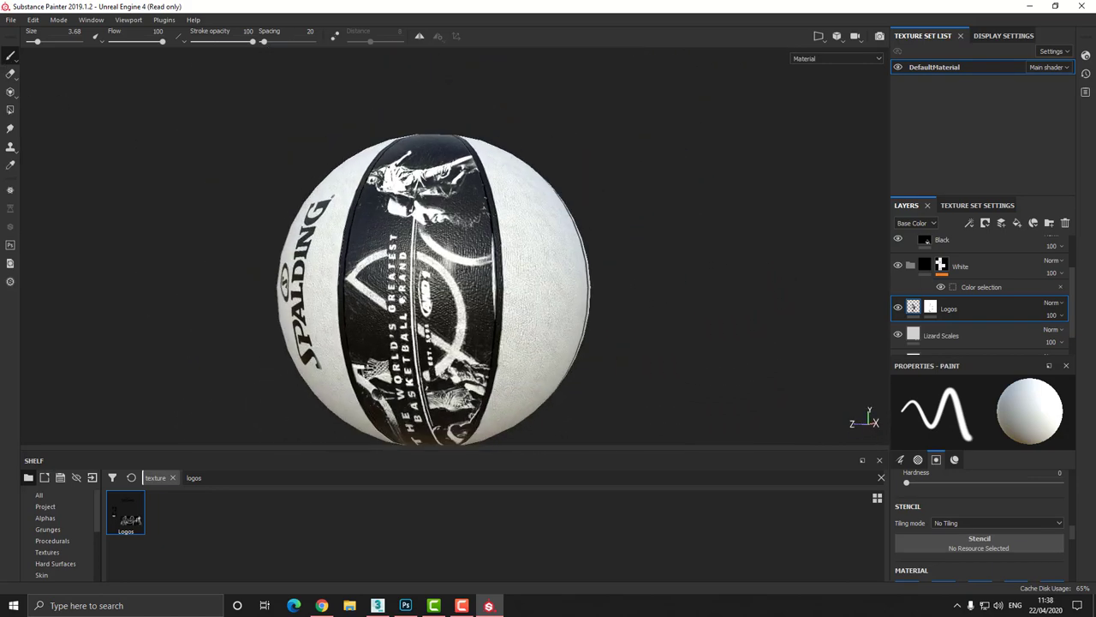
pyautogui.keyDown('alt'); pyautogui.moveTo(256, 304); pyautogui.dragTo(254, 246, button='middle'); pyautogui.keyUp('alt')
pyautogui.keyDown('alt'); pyautogui.moveTo(231, 246); pyautogui.dragTo(324, 247); pyautogui.keyUp('alt')
pyautogui.keyDown('alt'); pyautogui.moveTo(323, 247); pyautogui.dragTo(433, 256, button='middle'); pyautogui.keyUp('alt')
pyautogui.keyDown('alt'); pyautogui.moveTo(433, 256); pyautogui.dragTo(396, 158); pyautogui.keyUp('alt')
pyautogui.keyDown('alt'); pyautogui.moveTo(364, 233); pyautogui.dragTo(368, 153, button='middle'); pyautogui.keyUp('alt')
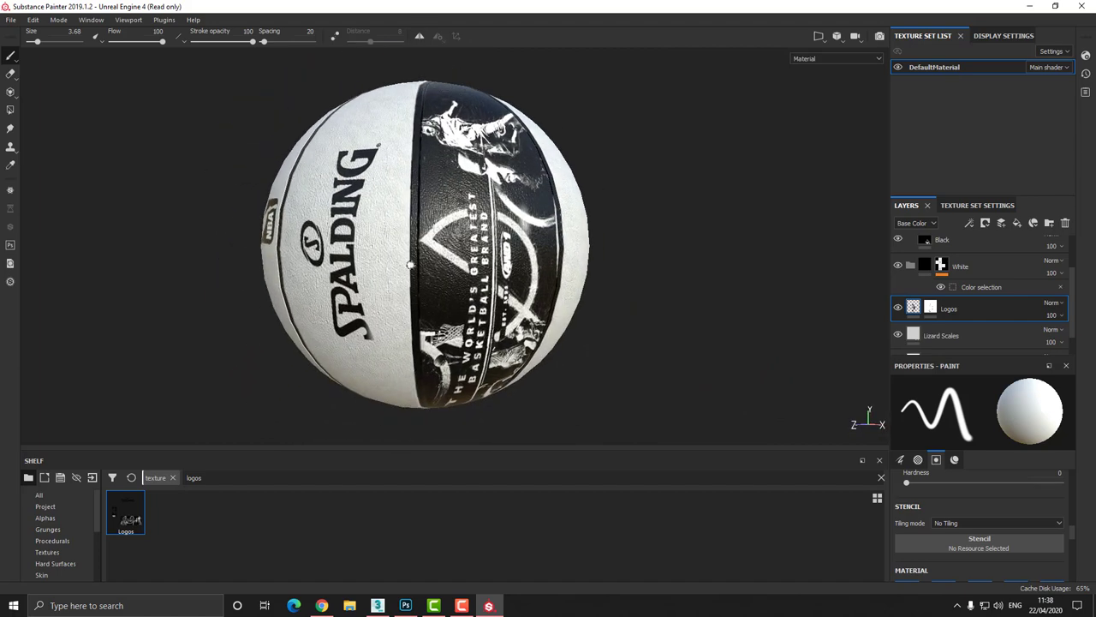
pyautogui.scroll(-2, 379, 151)
pyautogui.keyDown('alt'); pyautogui.moveTo(272, 286); pyautogui.dragTo(324, 292); pyautogui.keyUp('alt')
pyautogui.keyDown('alt'); pyautogui.moveTo(324, 292); pyautogui.dragTo(363, 304, button='middle'); pyautogui.keyUp('alt')
pyautogui.keyDown('alt'); pyautogui.moveTo(363, 304); pyautogui.dragTo(376, 204); pyautogui.keyUp('alt')
pyautogui.keyDown('alt'); pyautogui.moveTo(386, 267); pyautogui.dragTo(361, 250, button='middle'); pyautogui.keyUp('alt')
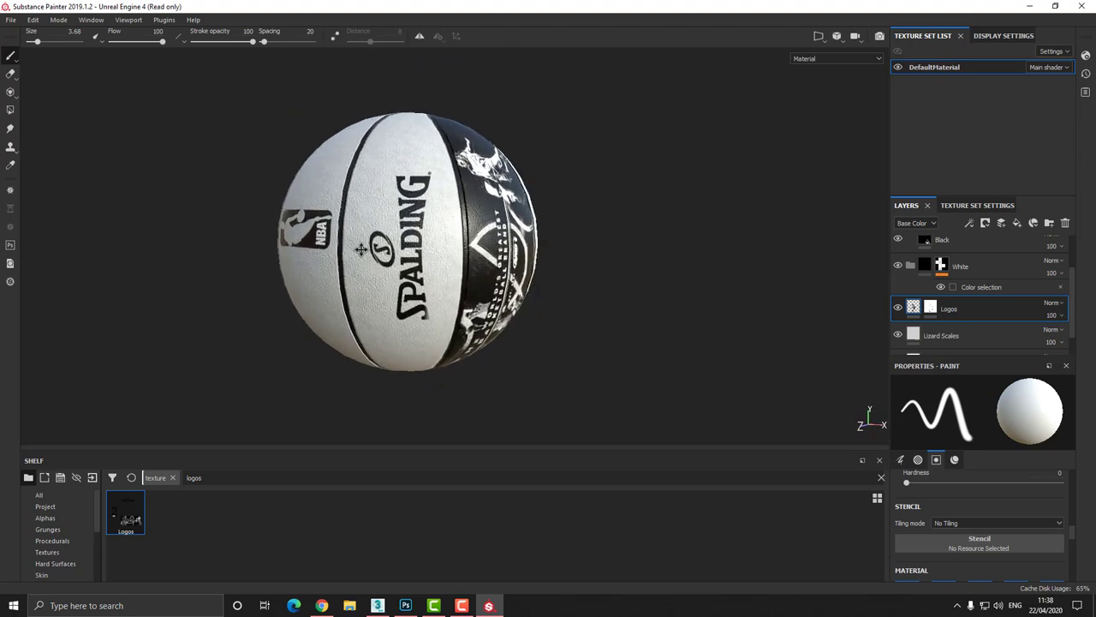